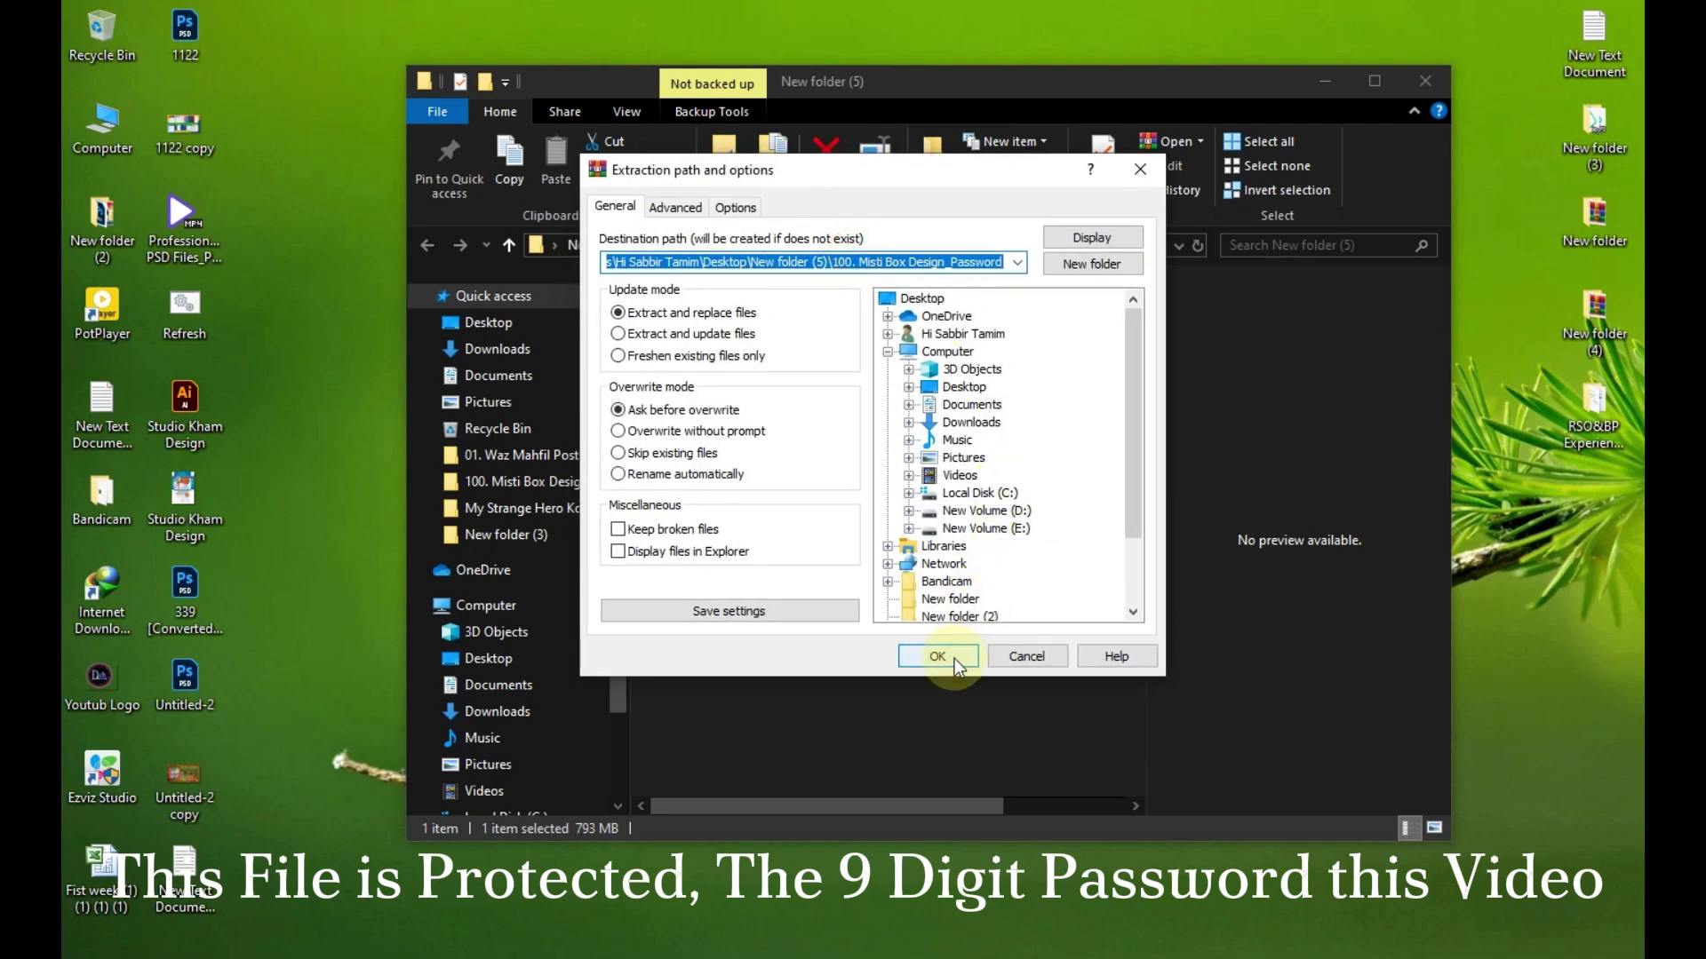
Step: Extract the 100. Misti Box Design_Password archive to the suggested destination folder, pasting the archive password
left_click(956, 657)
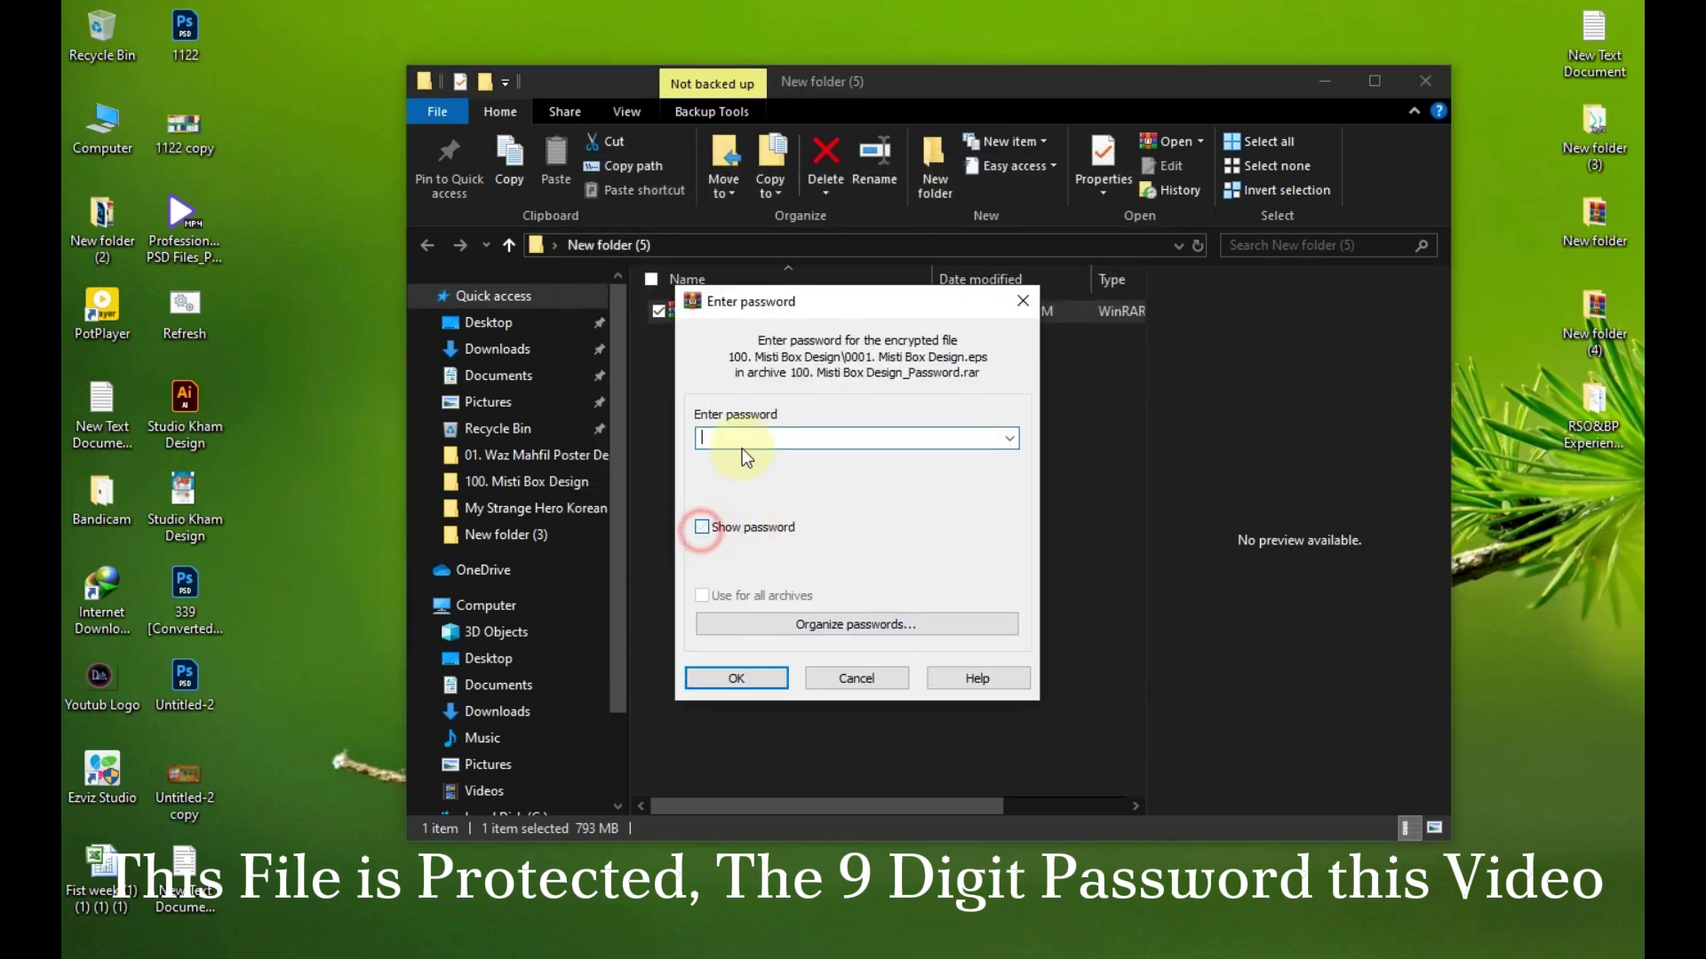
right_click(744, 436)
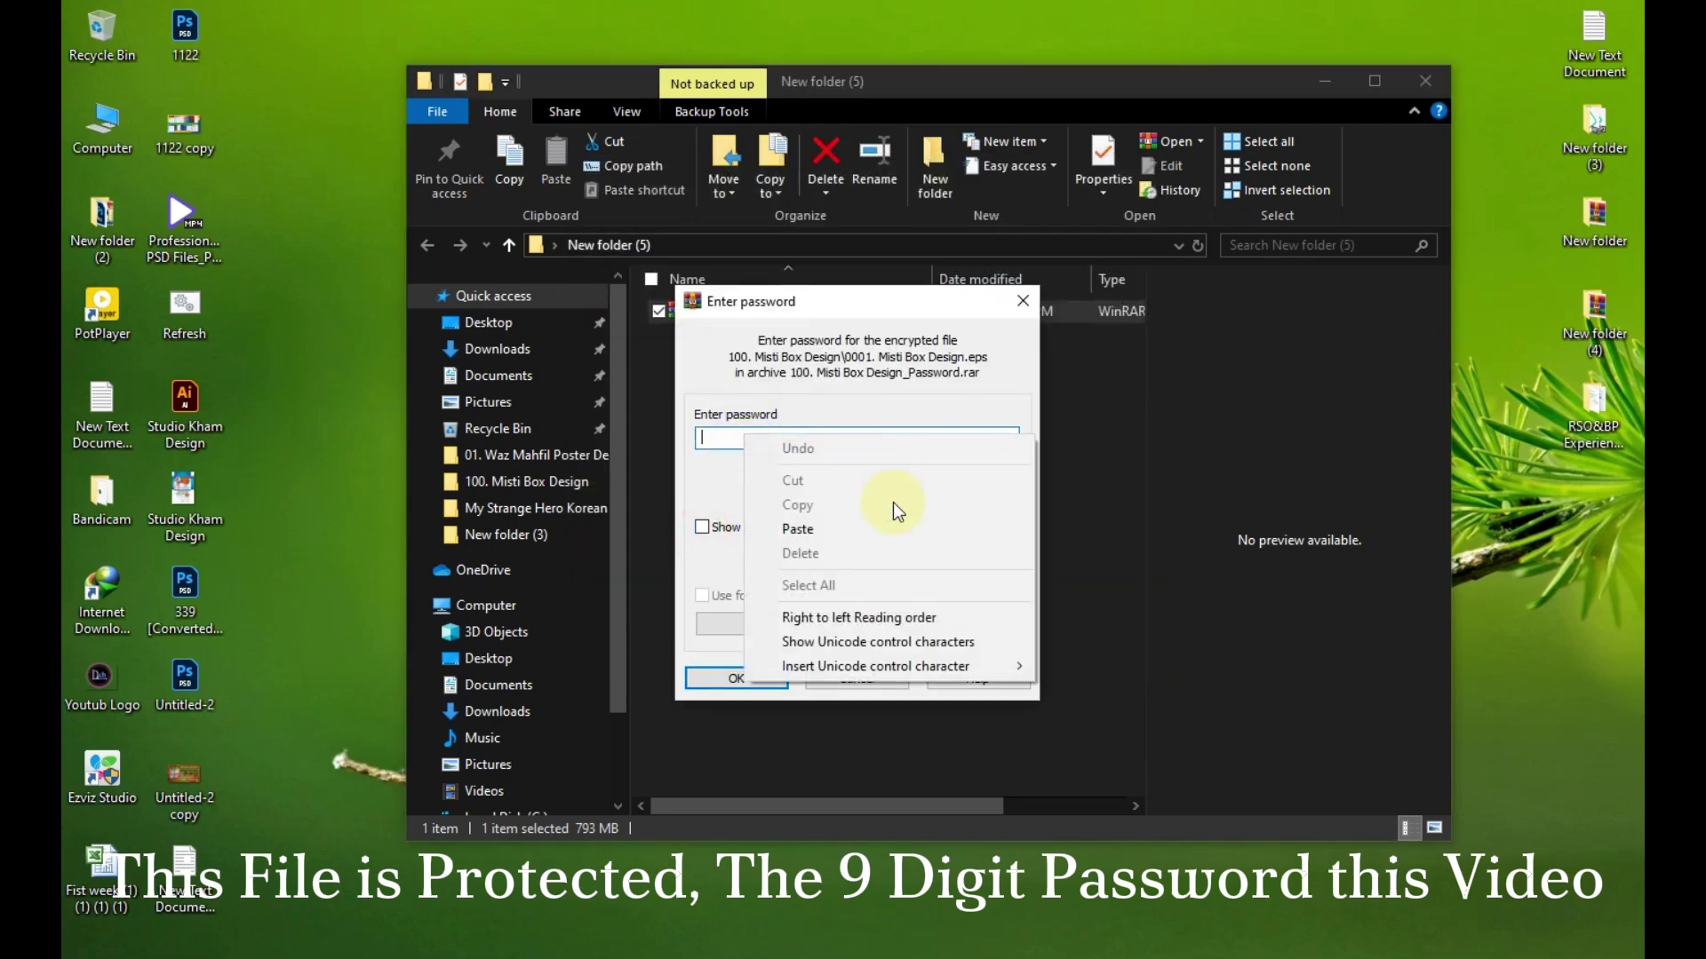
left_click(826, 533)
left_click_drag(847, 446, 716, 438)
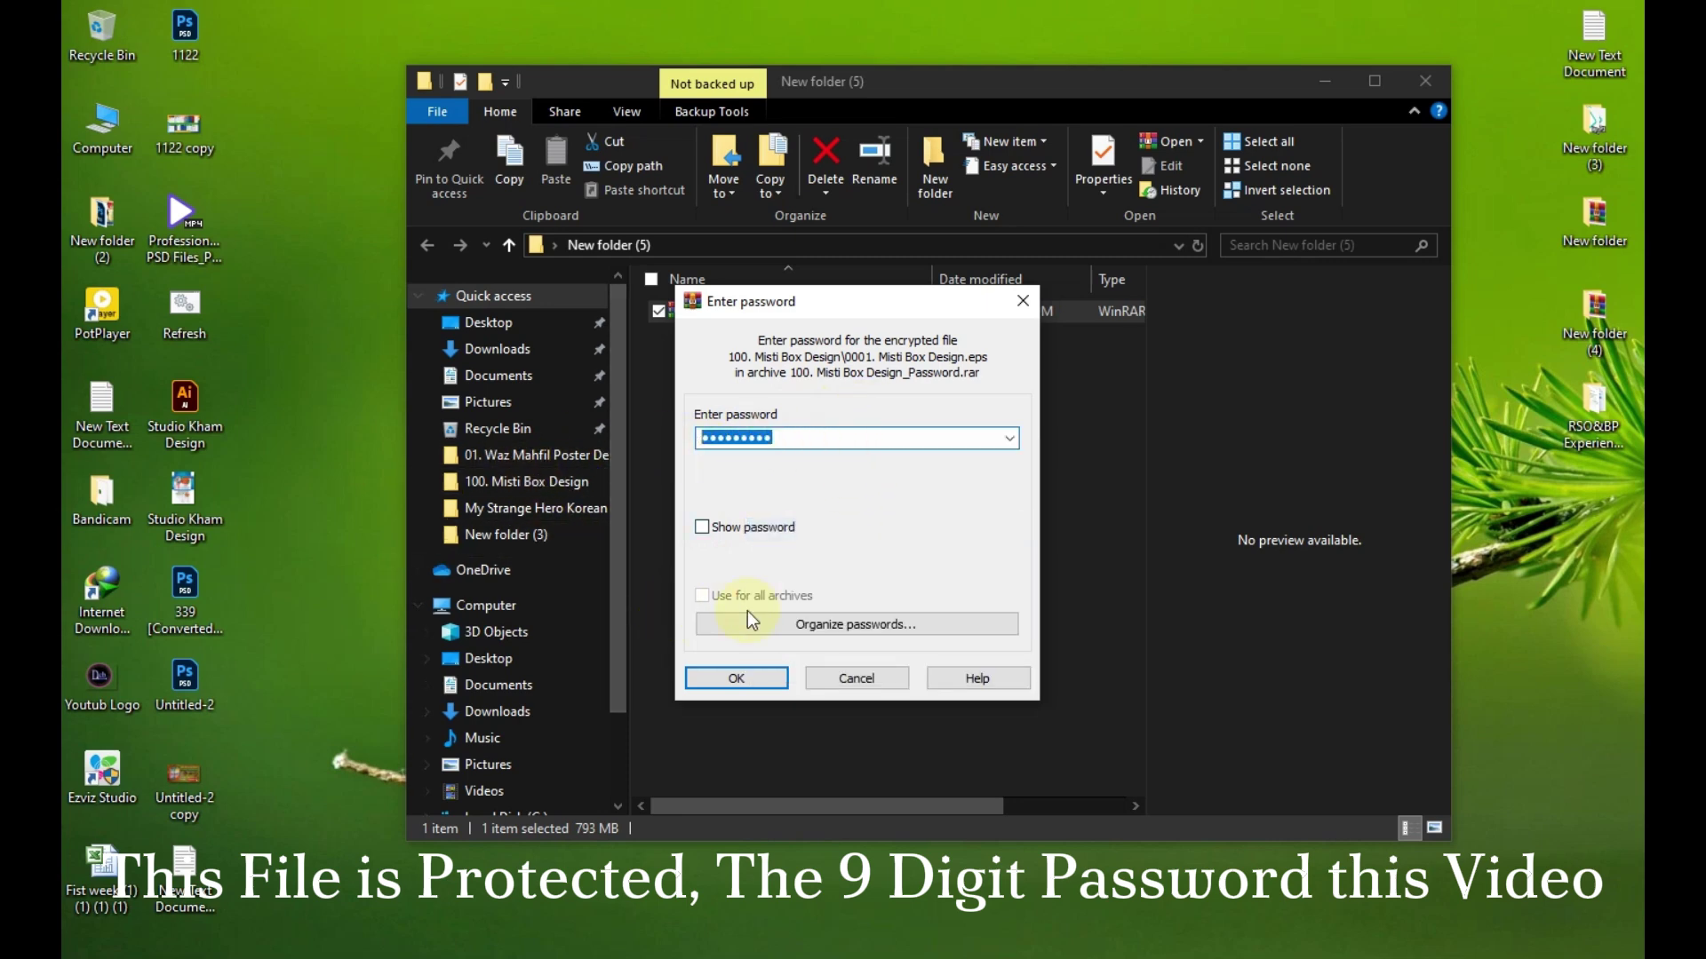
left_click(771, 680)
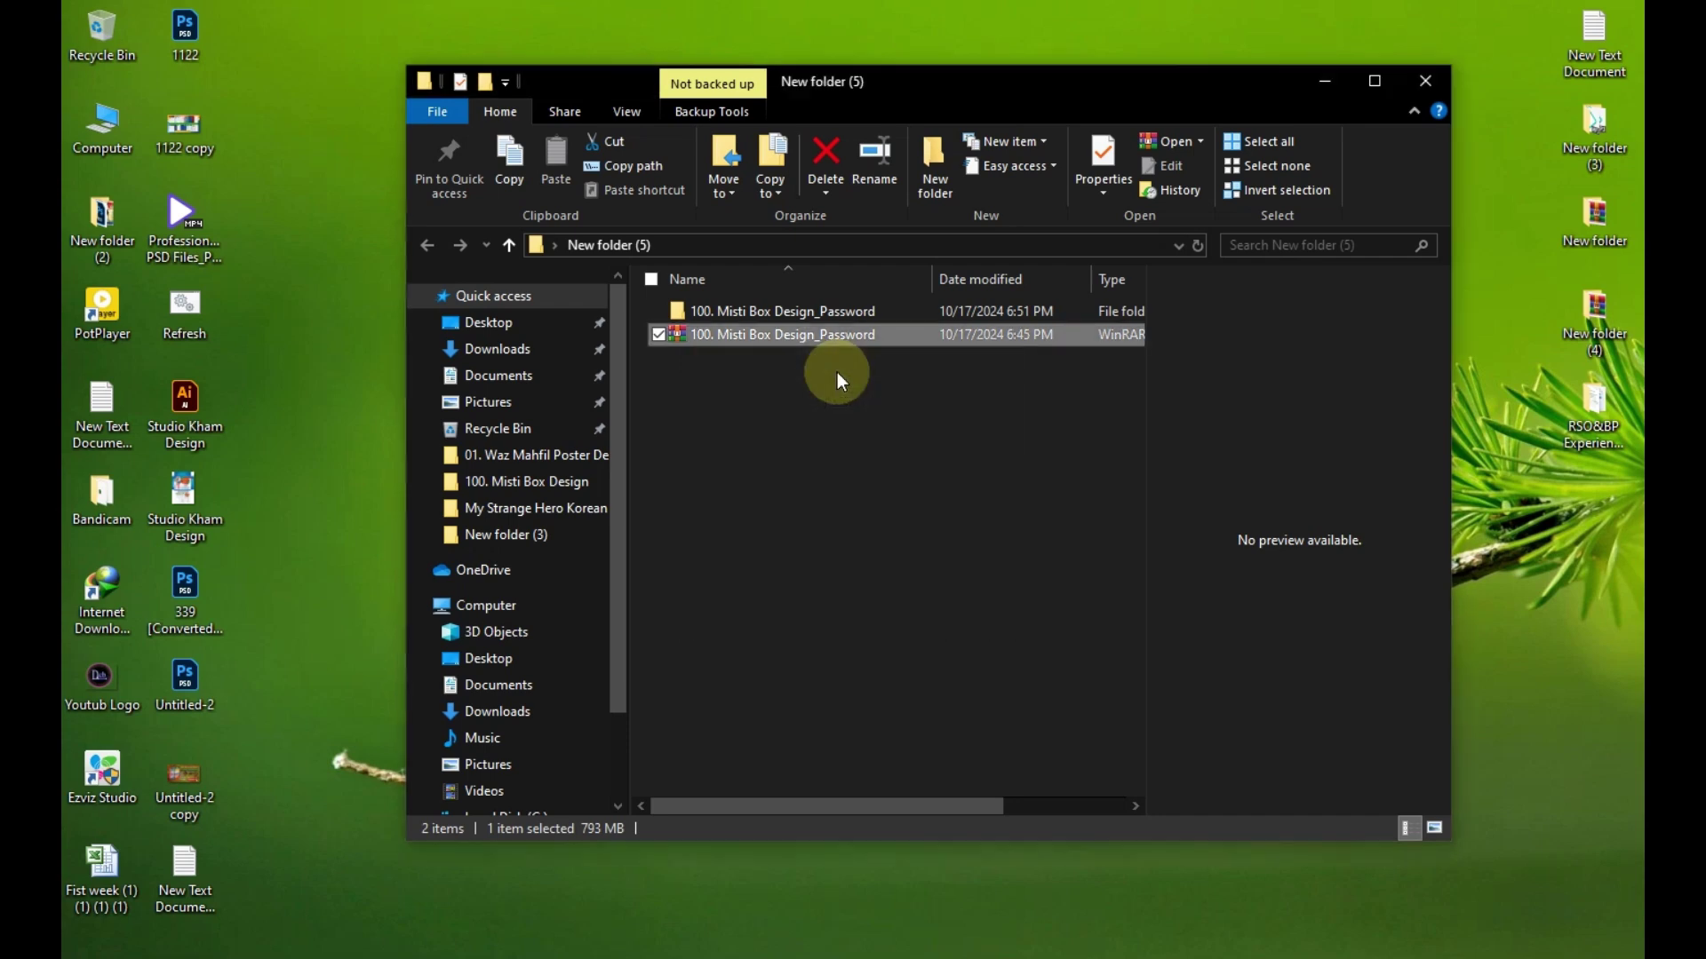
Step: Open the 100. Misti Box Design folder inside the extracted folder and display its files as large thumbnails
double_click(834, 318)
double_click(746, 313)
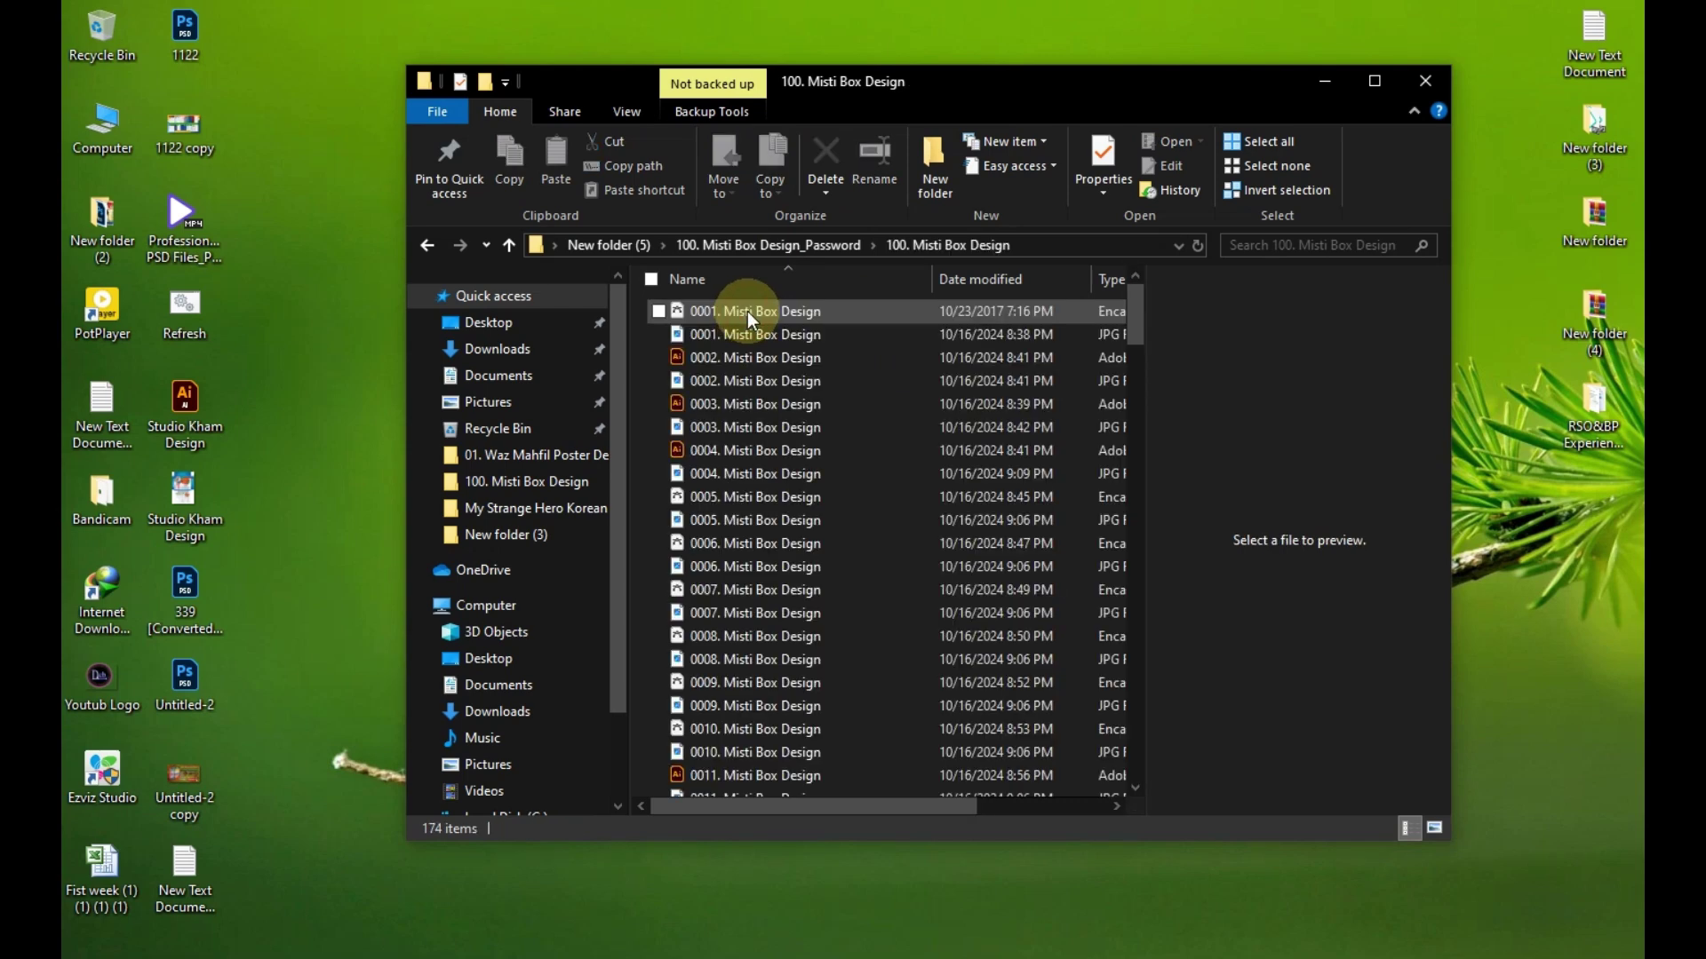
left_click(1429, 829)
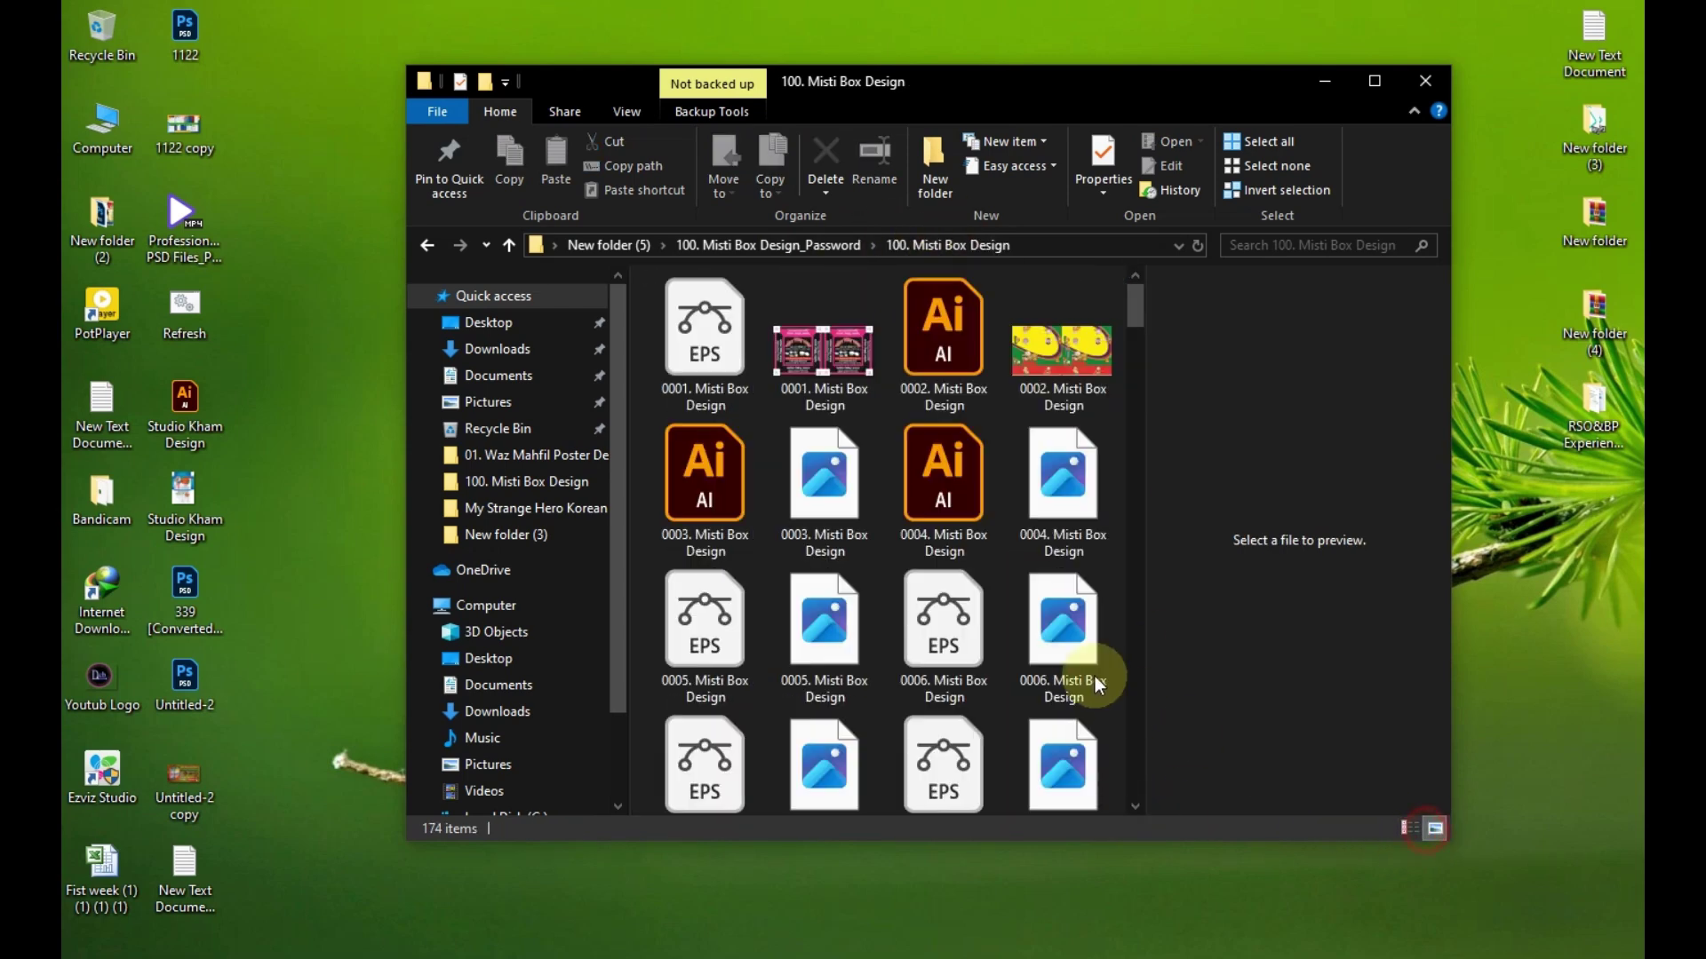
Step: Open the 0001. Misti Box Design JPG, look through the following box design images, and close the image viewer
left_click(679, 333)
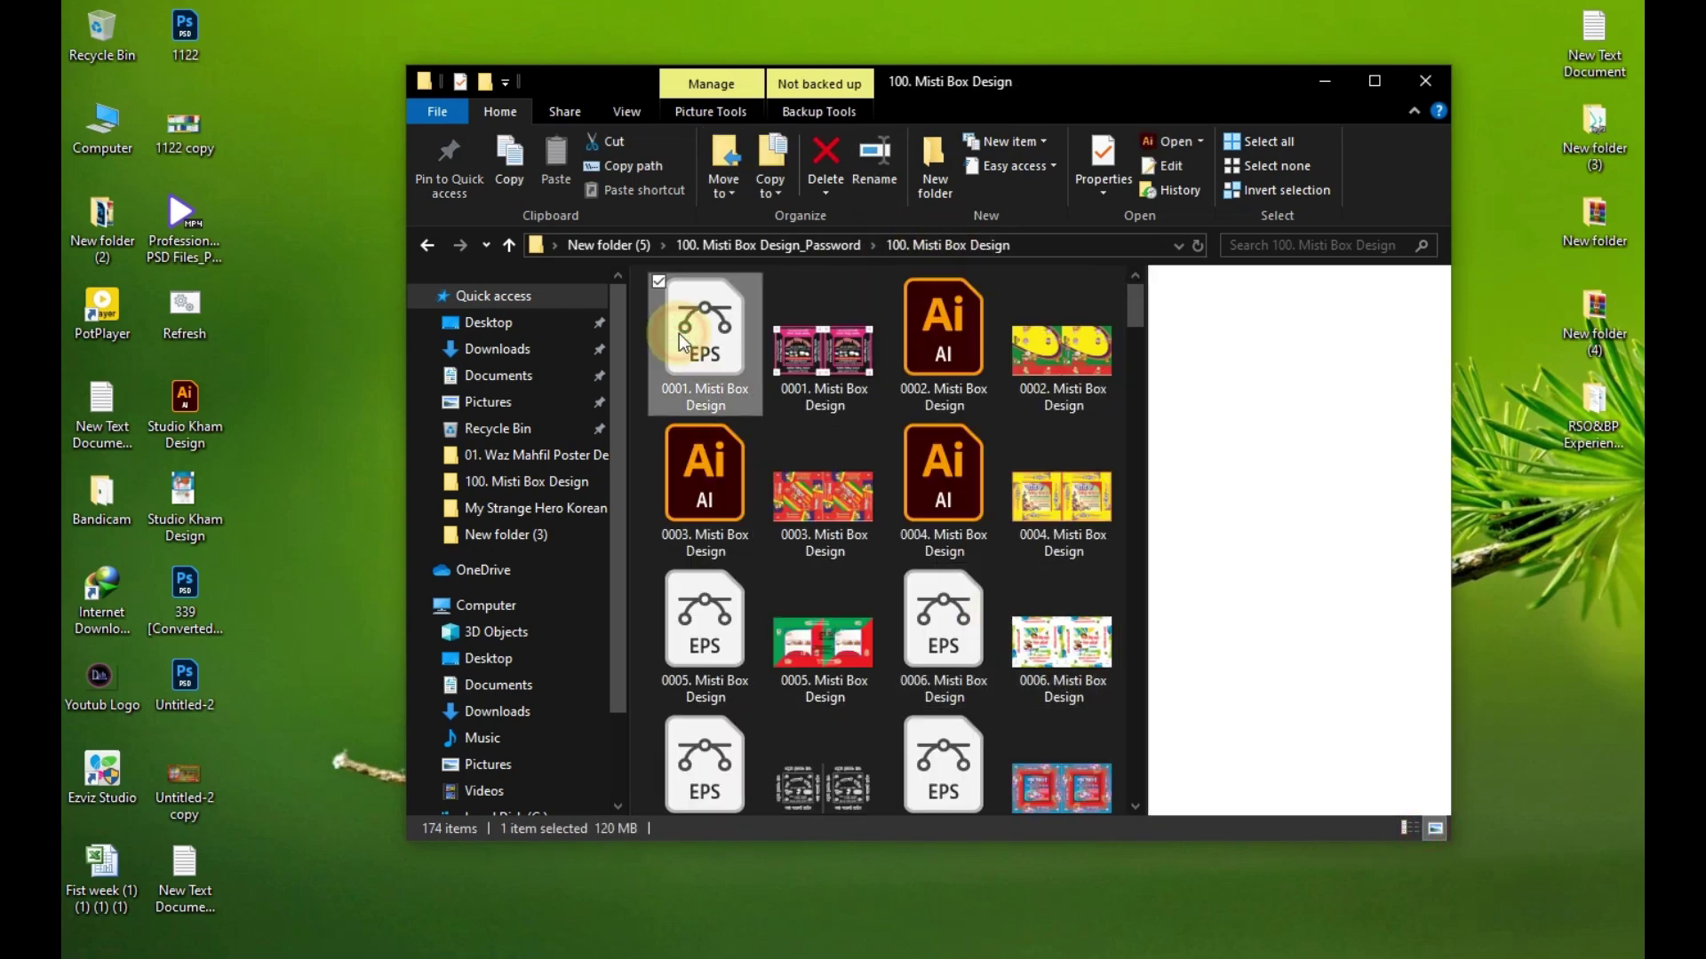
left_click(844, 384)
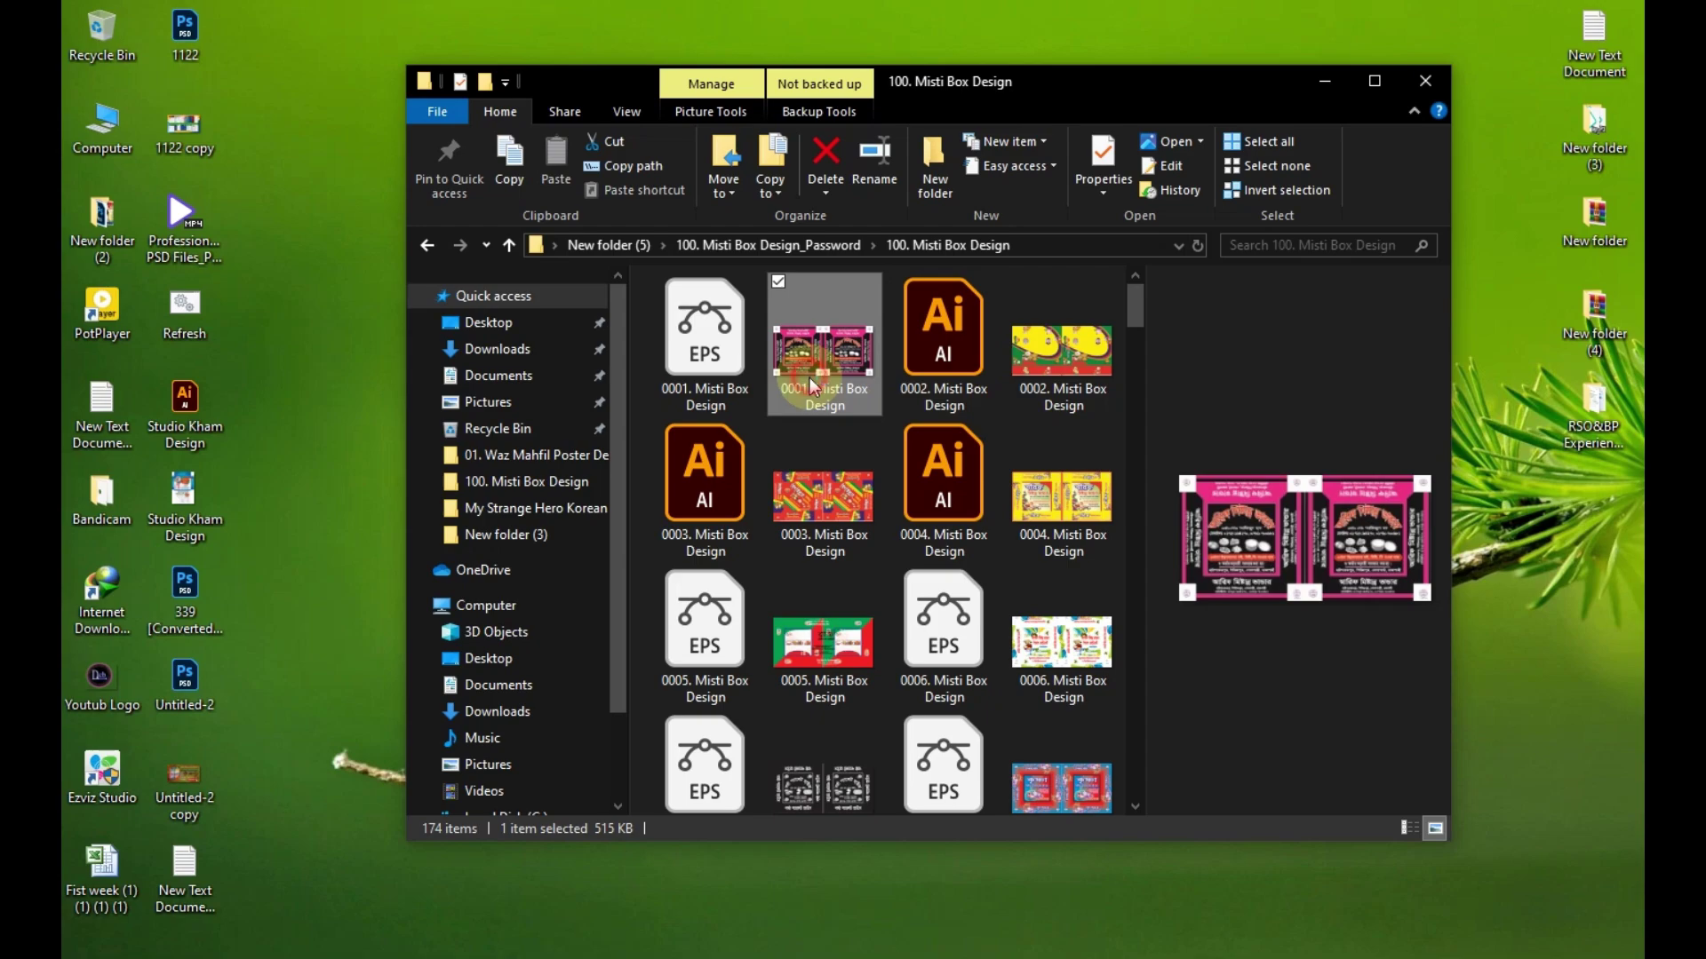
double_click(811, 382)
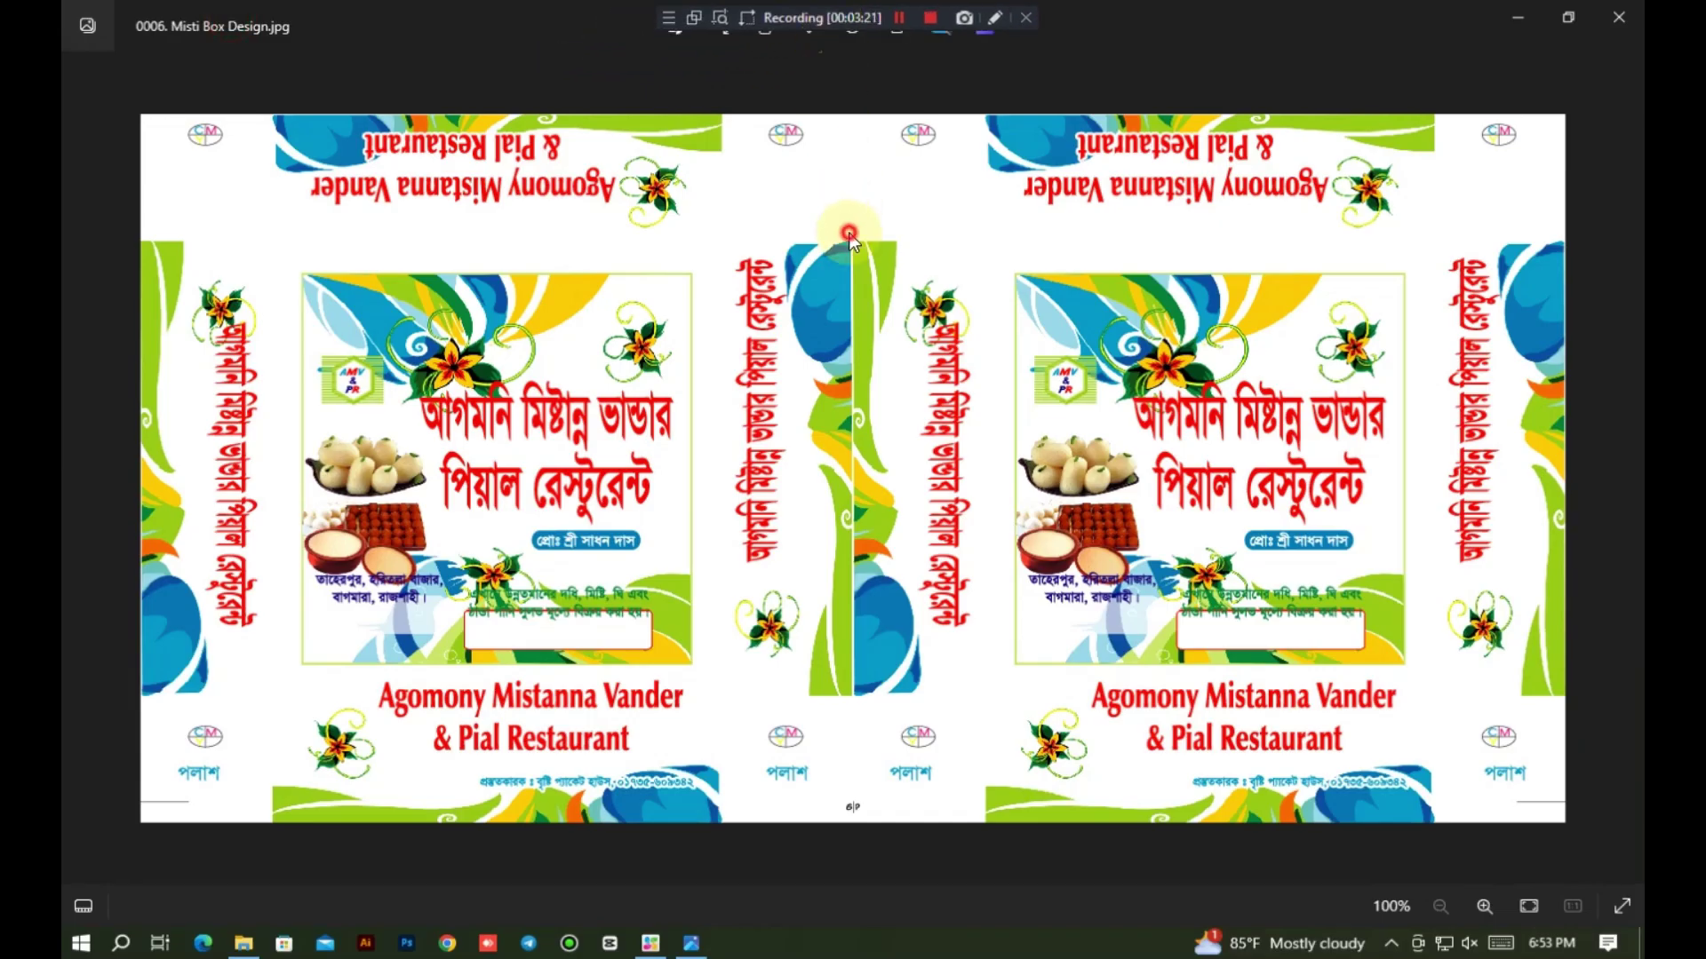
key("Right")
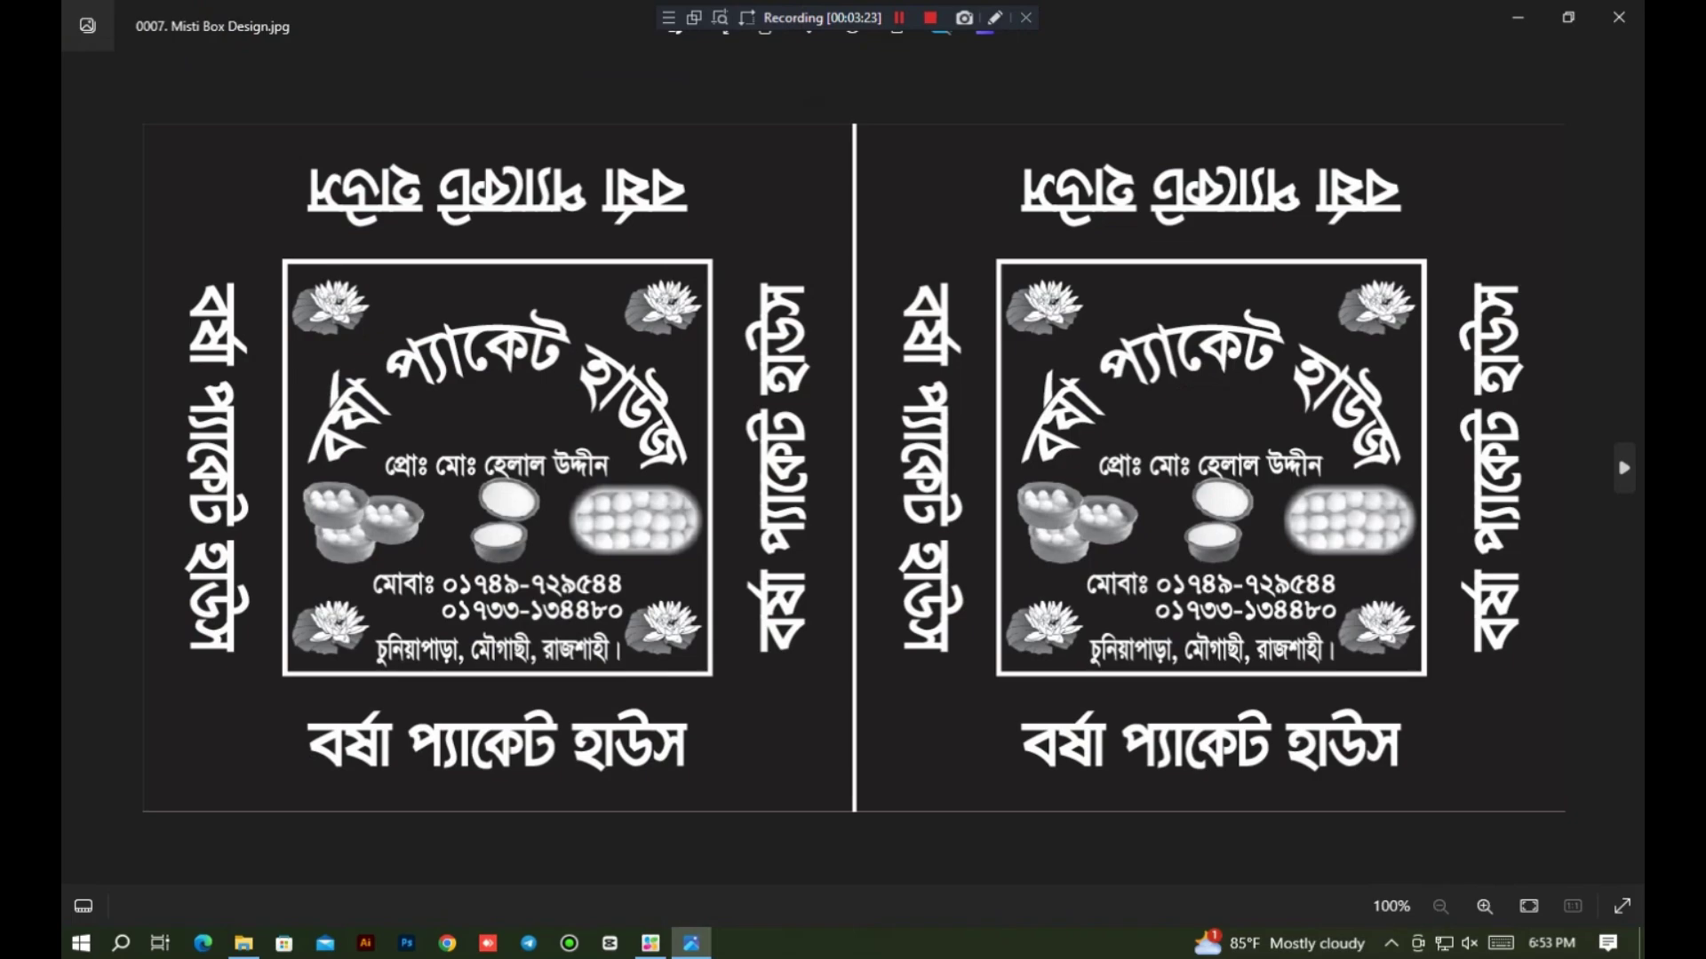
key("Right")
key("Right")
key("Right")
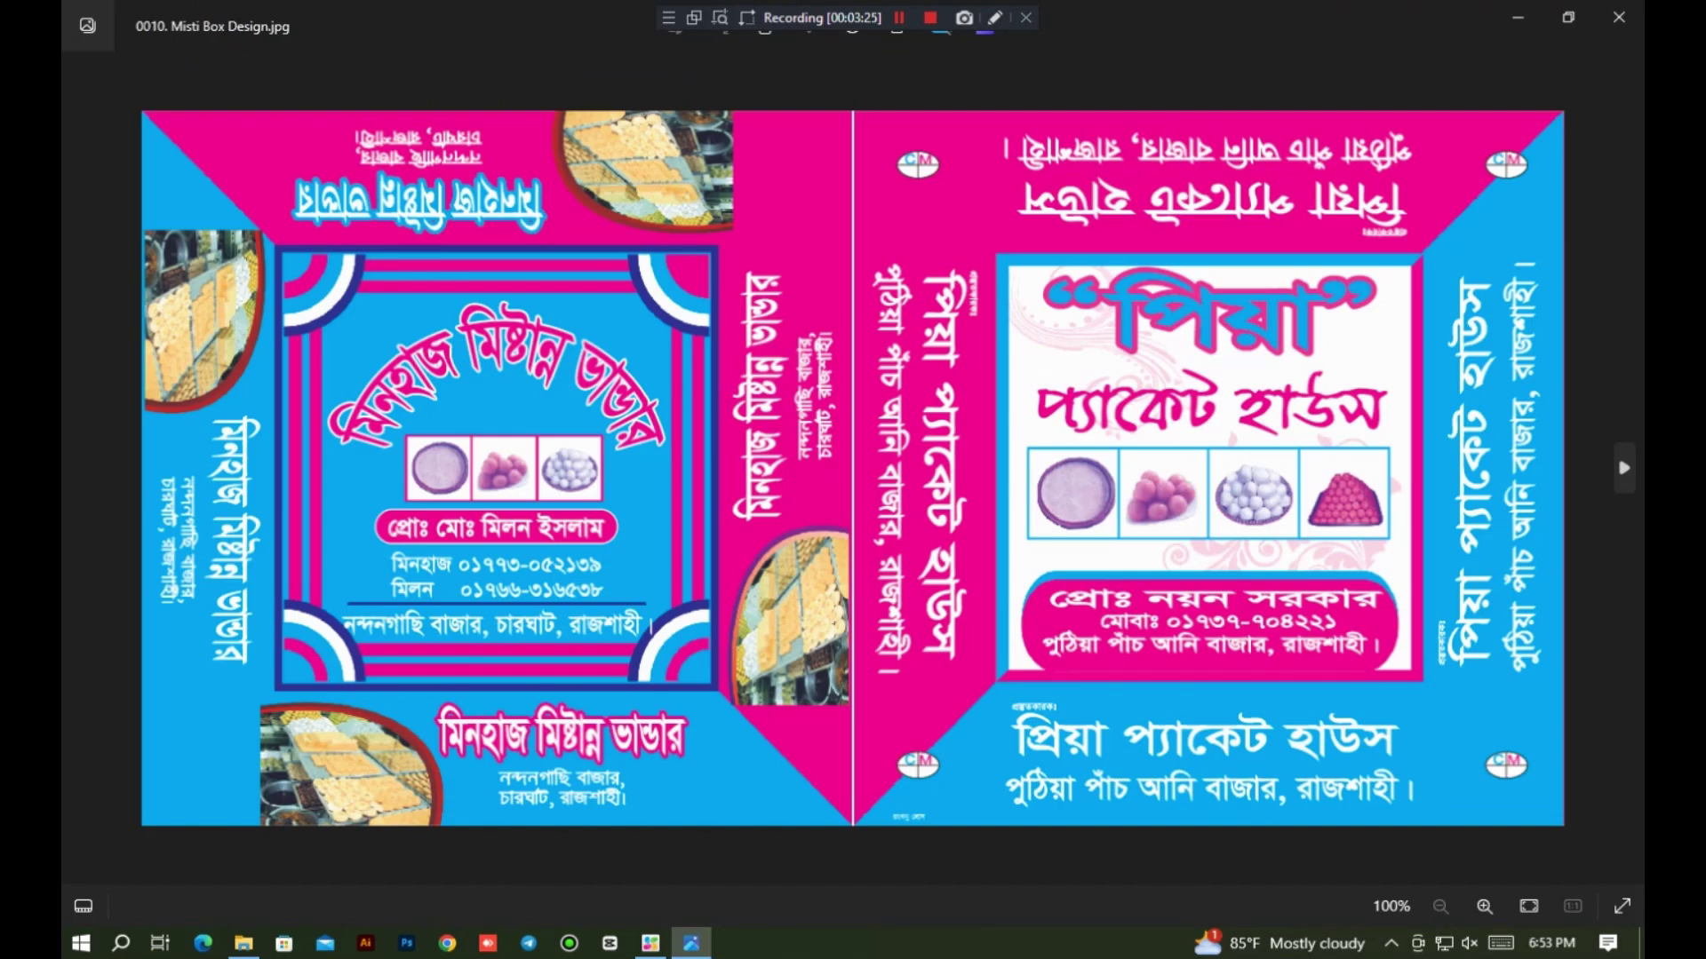
scroll(949, 435, "up", 5)
scroll(952, 435, "down", 5)
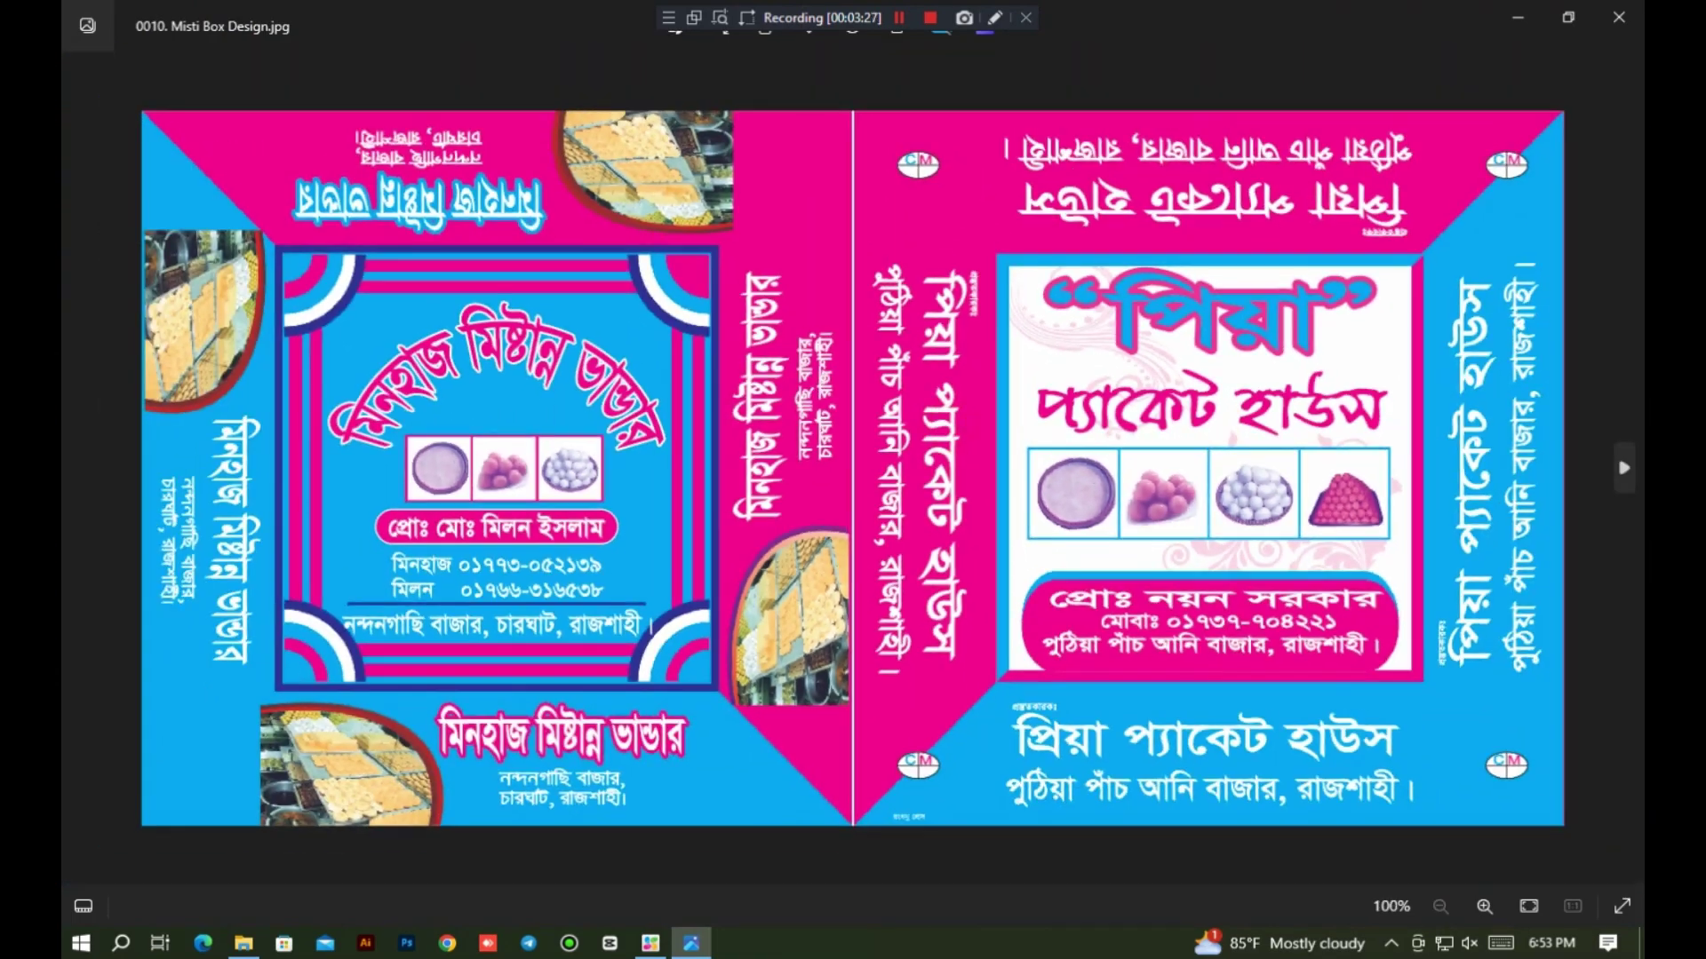
key("Right")
left_click(1619, 17)
Step: Open the 0001. Misti Box Design EPS file in Illustrator and bring the whole design into view
left_click(702, 337)
right_click(733, 342)
left_click(734, 351)
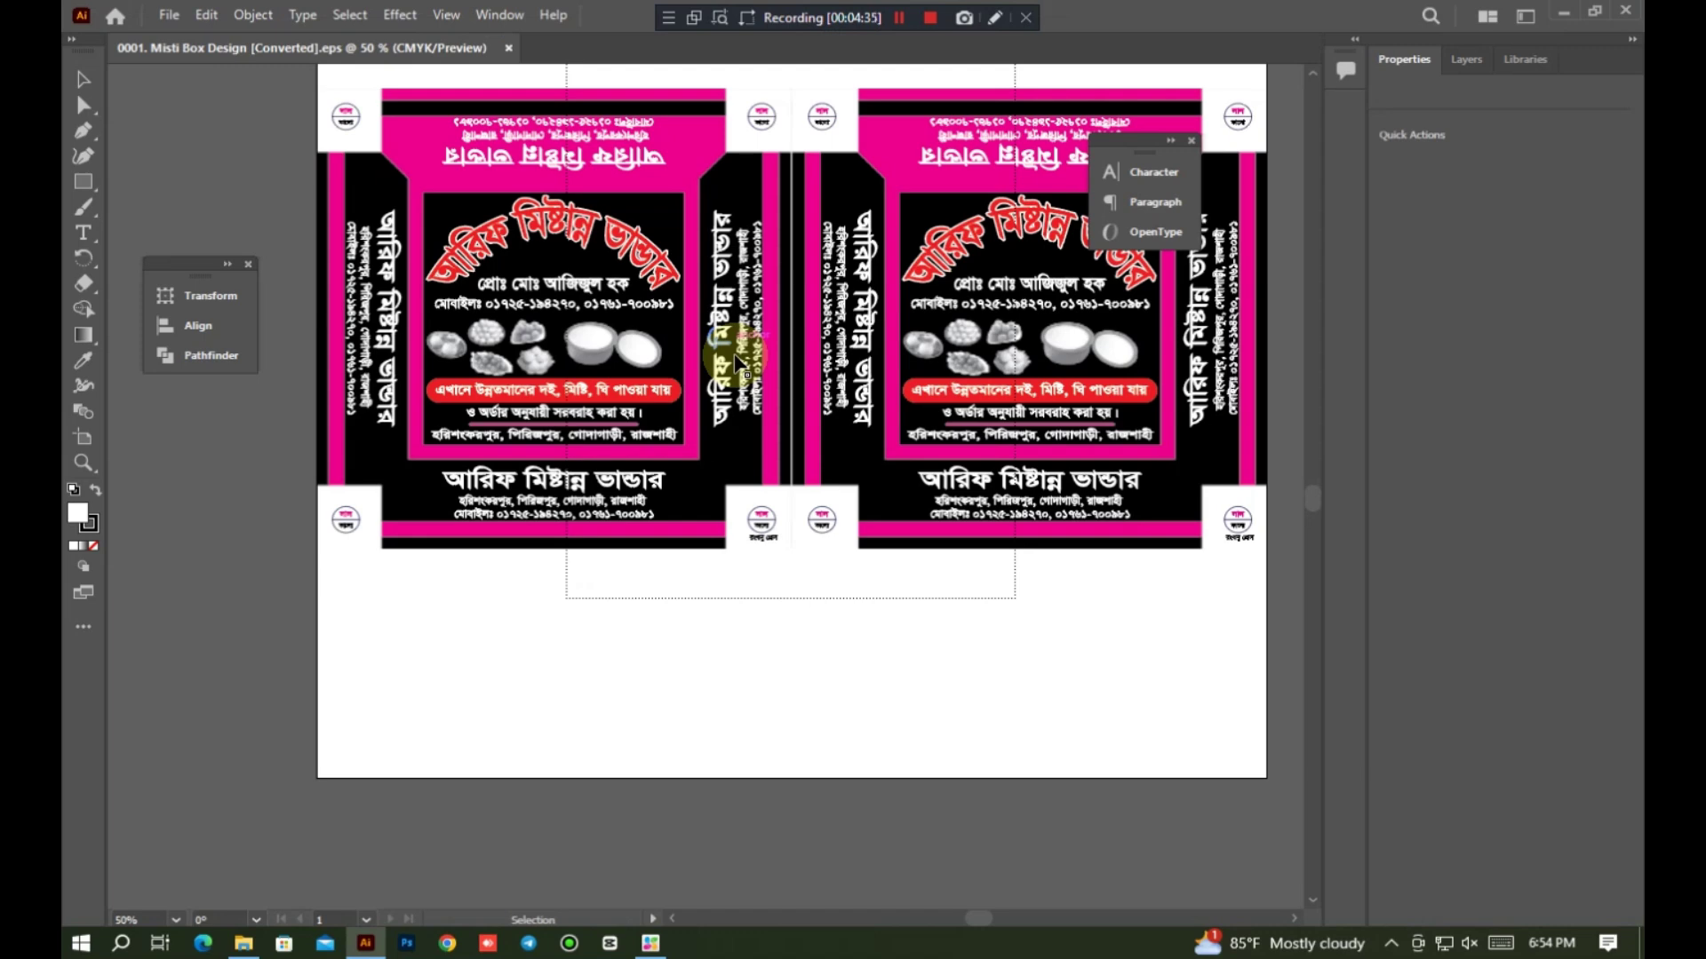
scroll(716, 346, "up", 4)
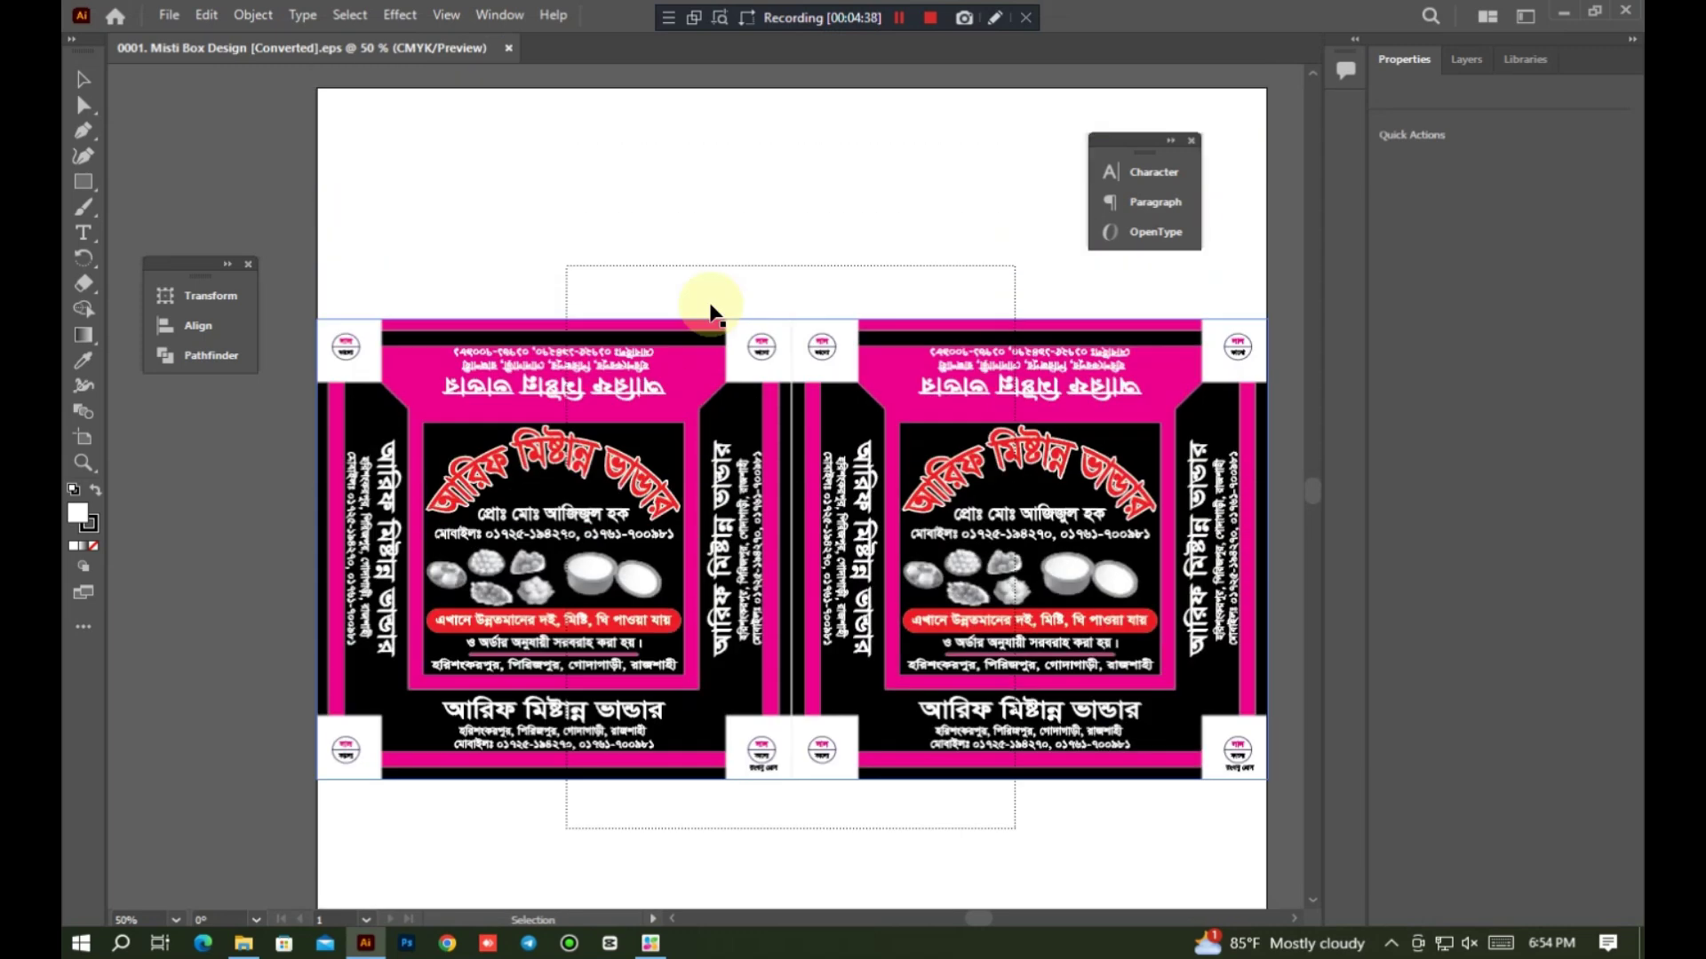
Step: Isolate the design's artwork group and move the lettering down and right, away from the background image
double_click(625, 455)
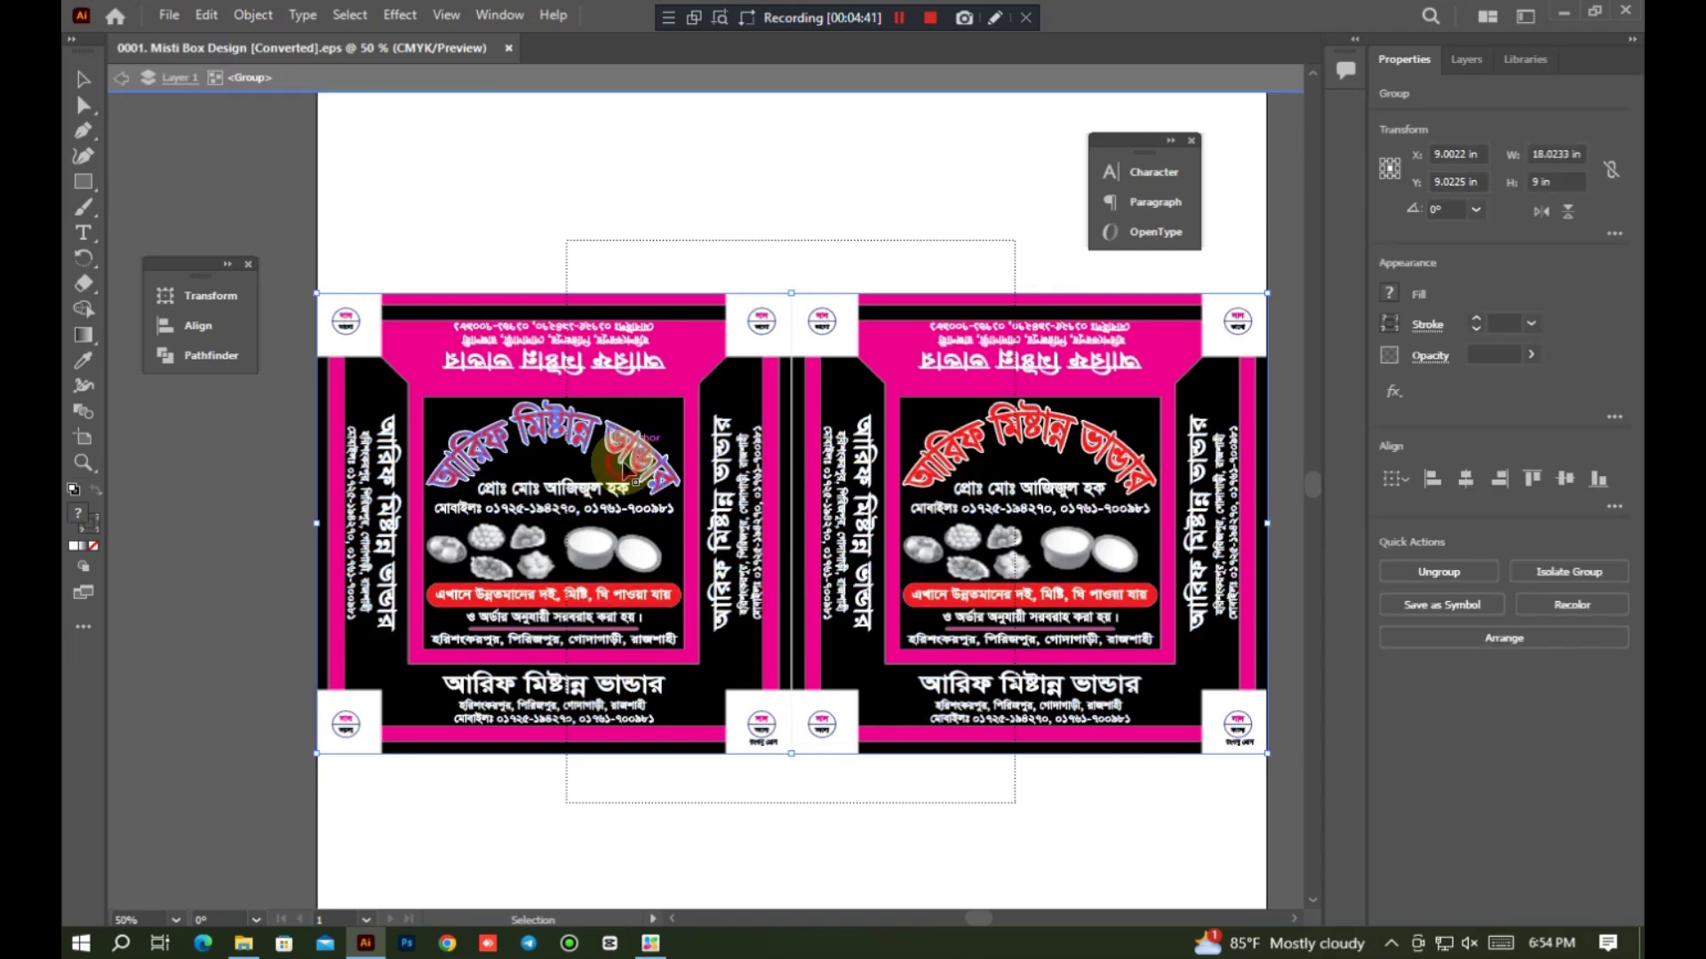
double_click(627, 458)
left_click(640, 476)
left_click_drag(640, 476, 747, 480)
double_click(793, 210)
double_click(739, 389)
left_click_drag(984, 534, 927, 686)
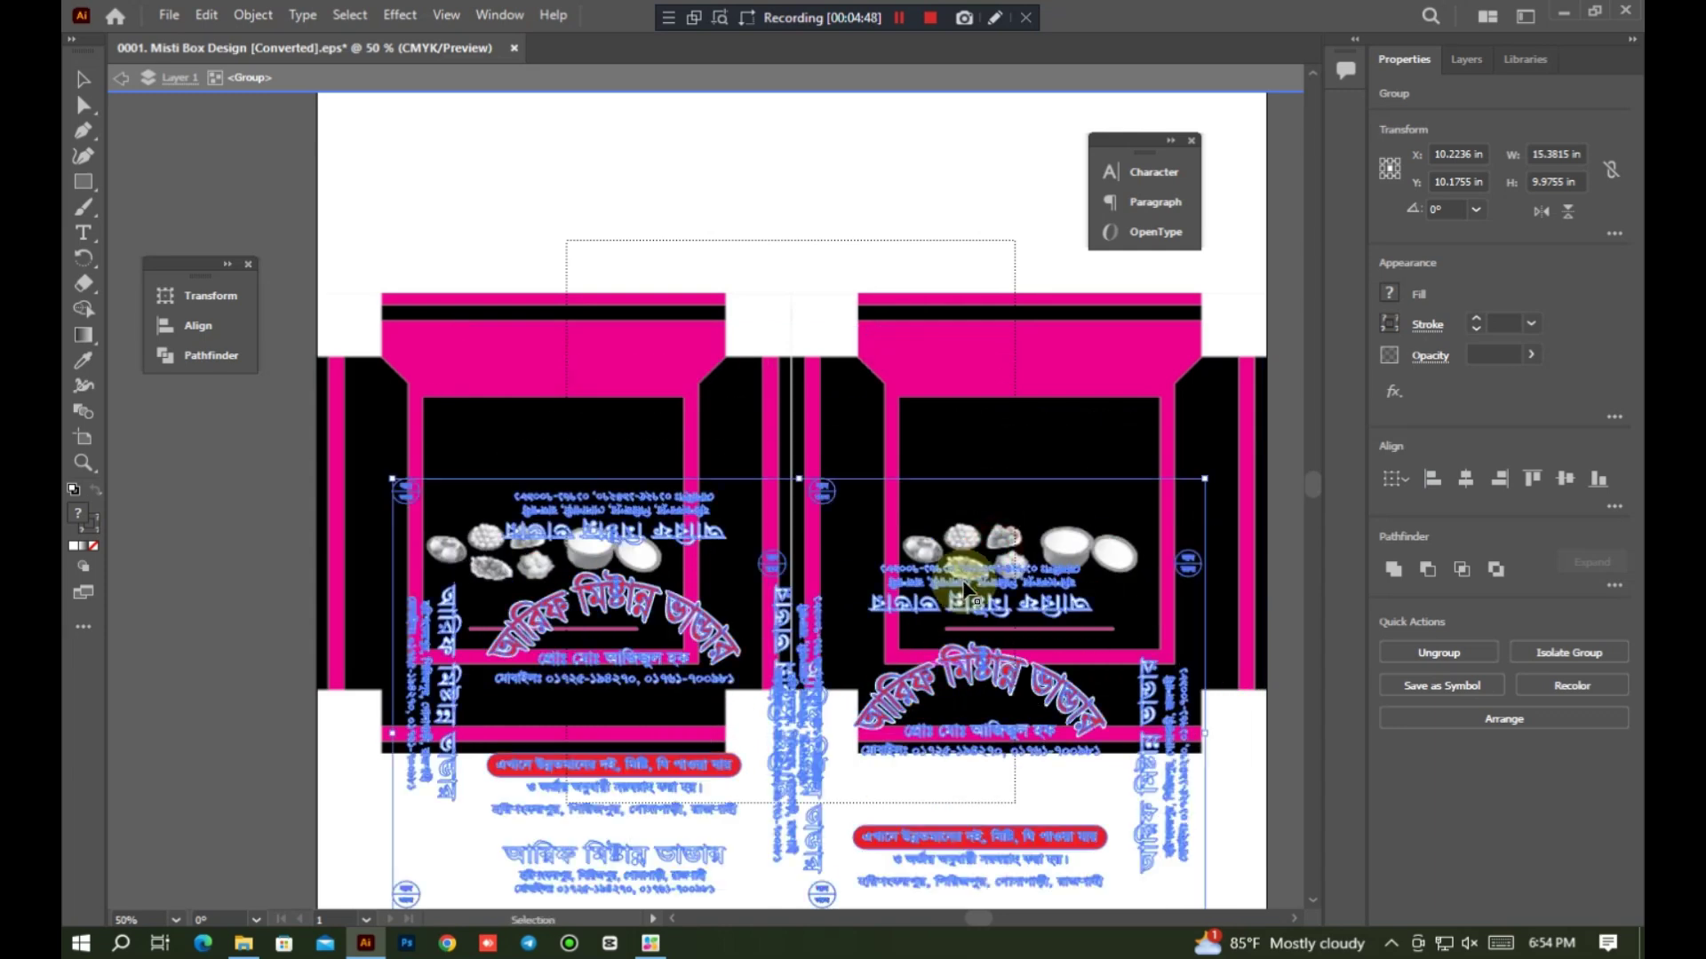
Step: Isolate the background image and move it up to about X 9.31 in, Y 6.29 in
double_click(966, 571)
left_click_drag(969, 524, 970, 490)
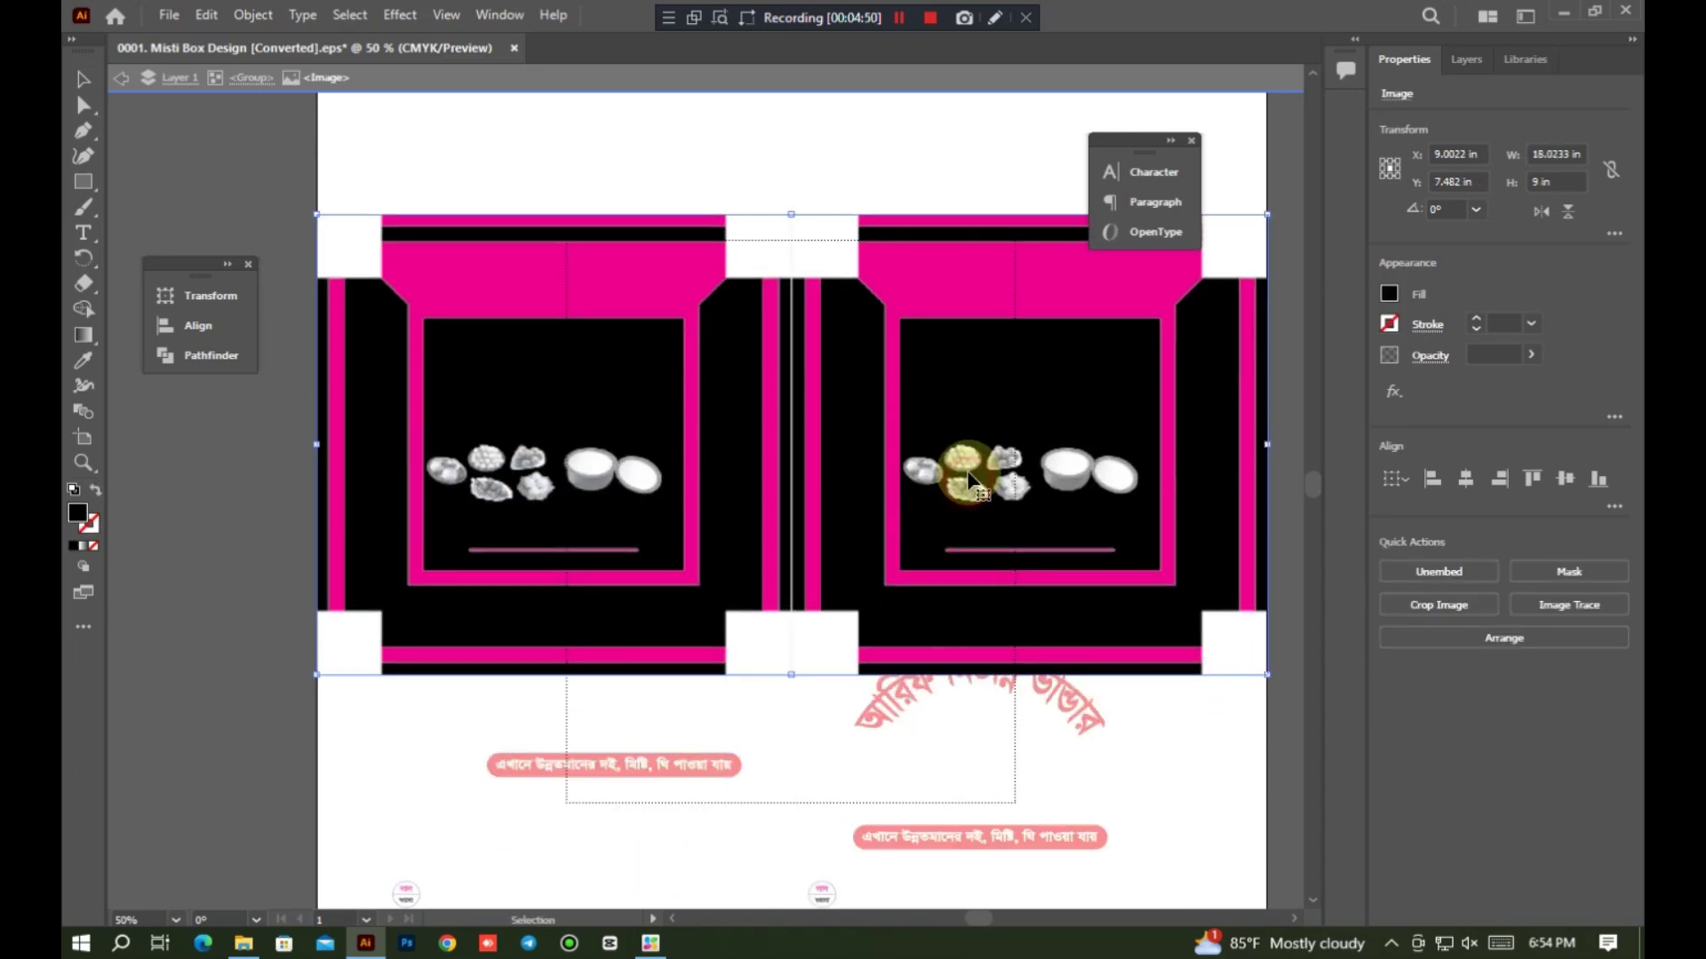
left_click(83, 80)
left_click_drag(971, 510, 987, 448)
Step: Leave the image's isolation and move the separated lettering below the background upward
scroll(966, 650, "down", 5)
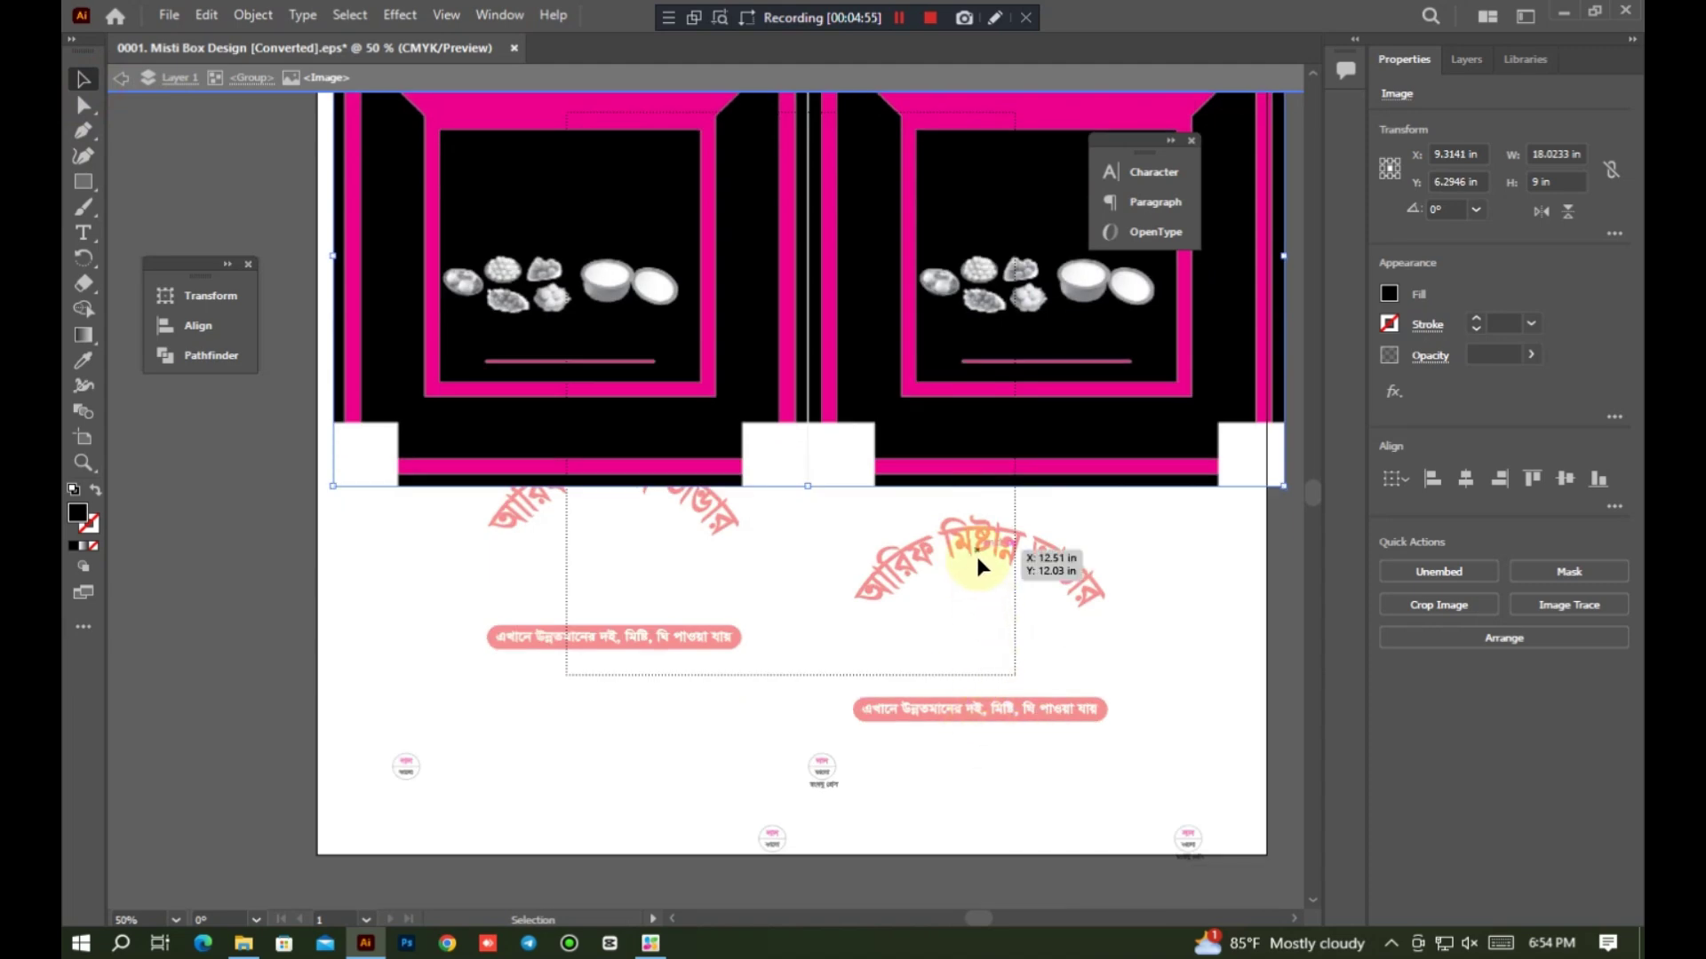
left_click(978, 565)
left_click(955, 387)
double_click(972, 560)
left_click_drag(956, 556, 981, 318)
double_click(993, 490)
left_click(993, 490)
double_click(993, 496)
left_click_drag(993, 496, 1004, 389)
scroll(1011, 182, "up", 2)
Step: Minimize the current design and open the 0002. Misti Box Design AI file from the folder
left_click(1563, 12)
double_click(936, 378)
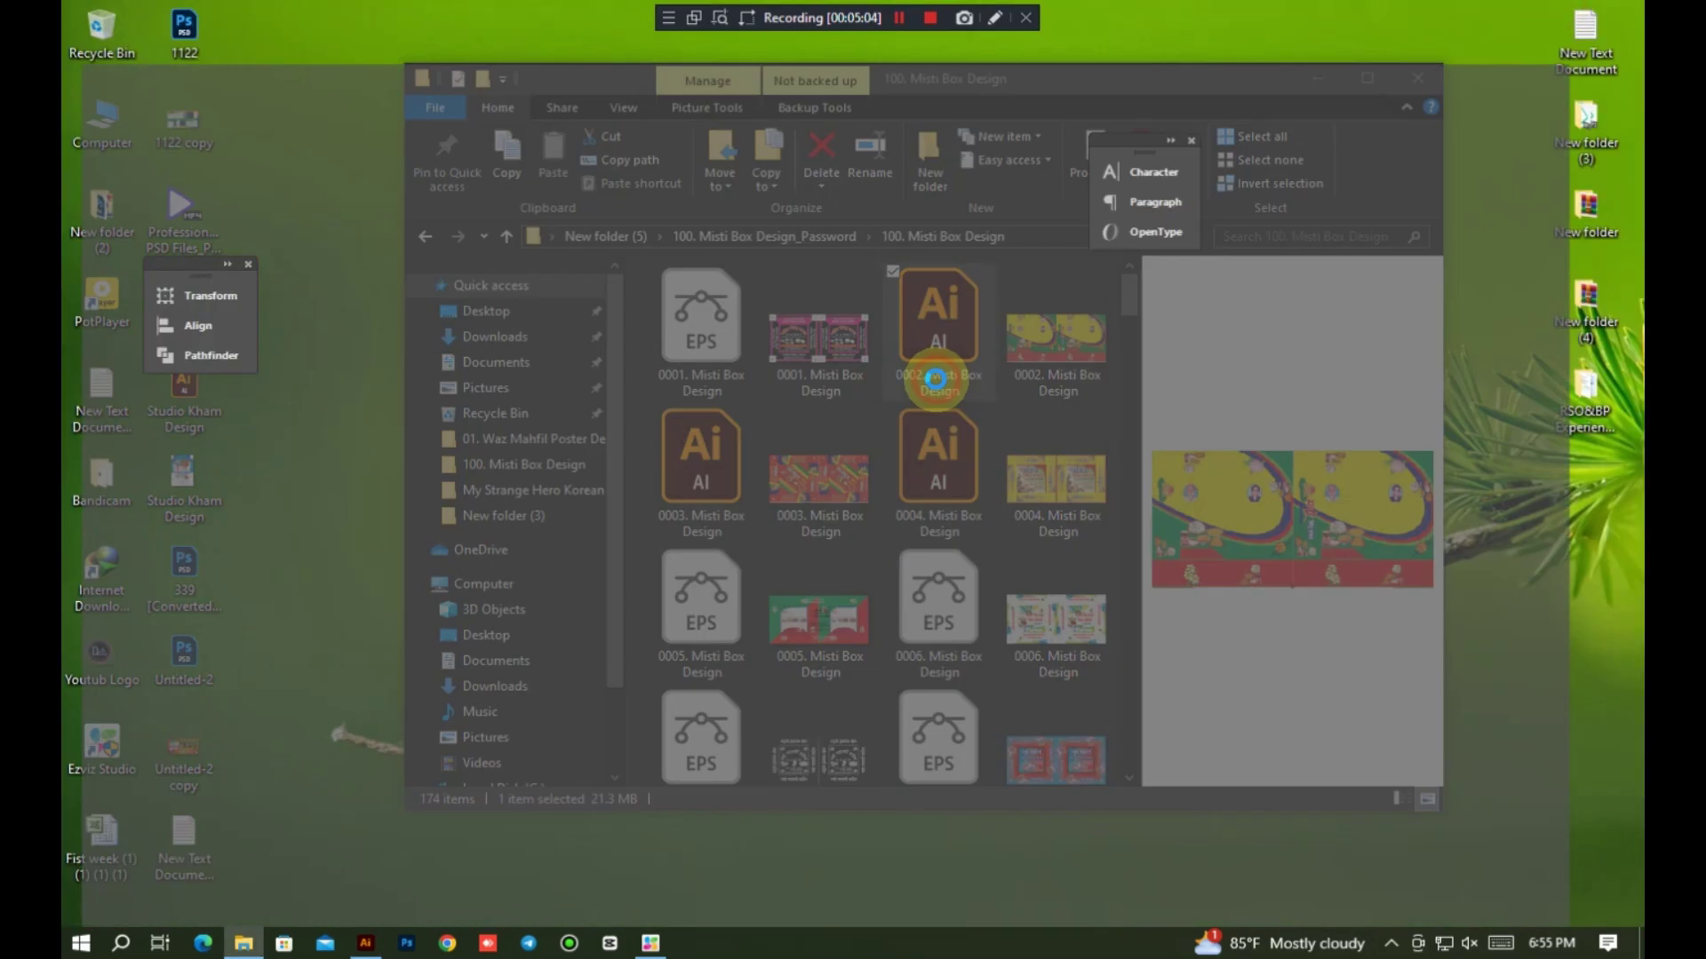
scroll(936, 391, "down", 2)
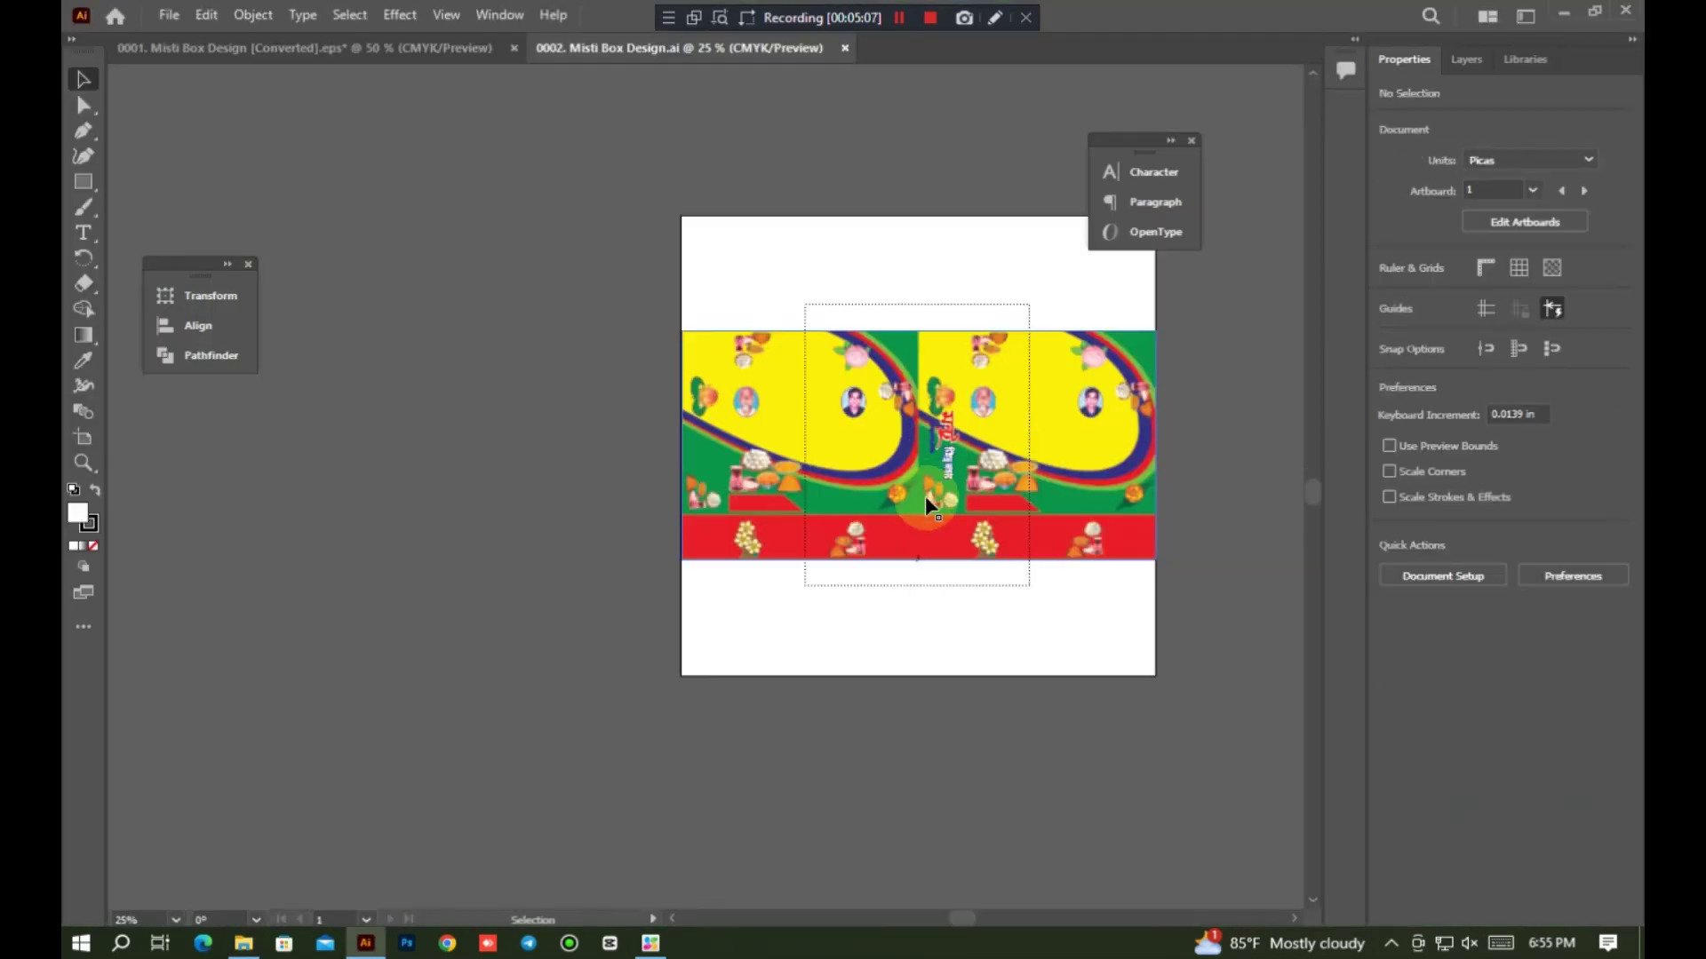
Step: Separate the lettering from the background artwork, moving the background image to about X 8.08 in, Y 9.30 in
double_click(928, 462)
left_click_drag(917, 425, 855, 557)
left_click_drag(942, 482, 976, 480)
double_click(932, 615)
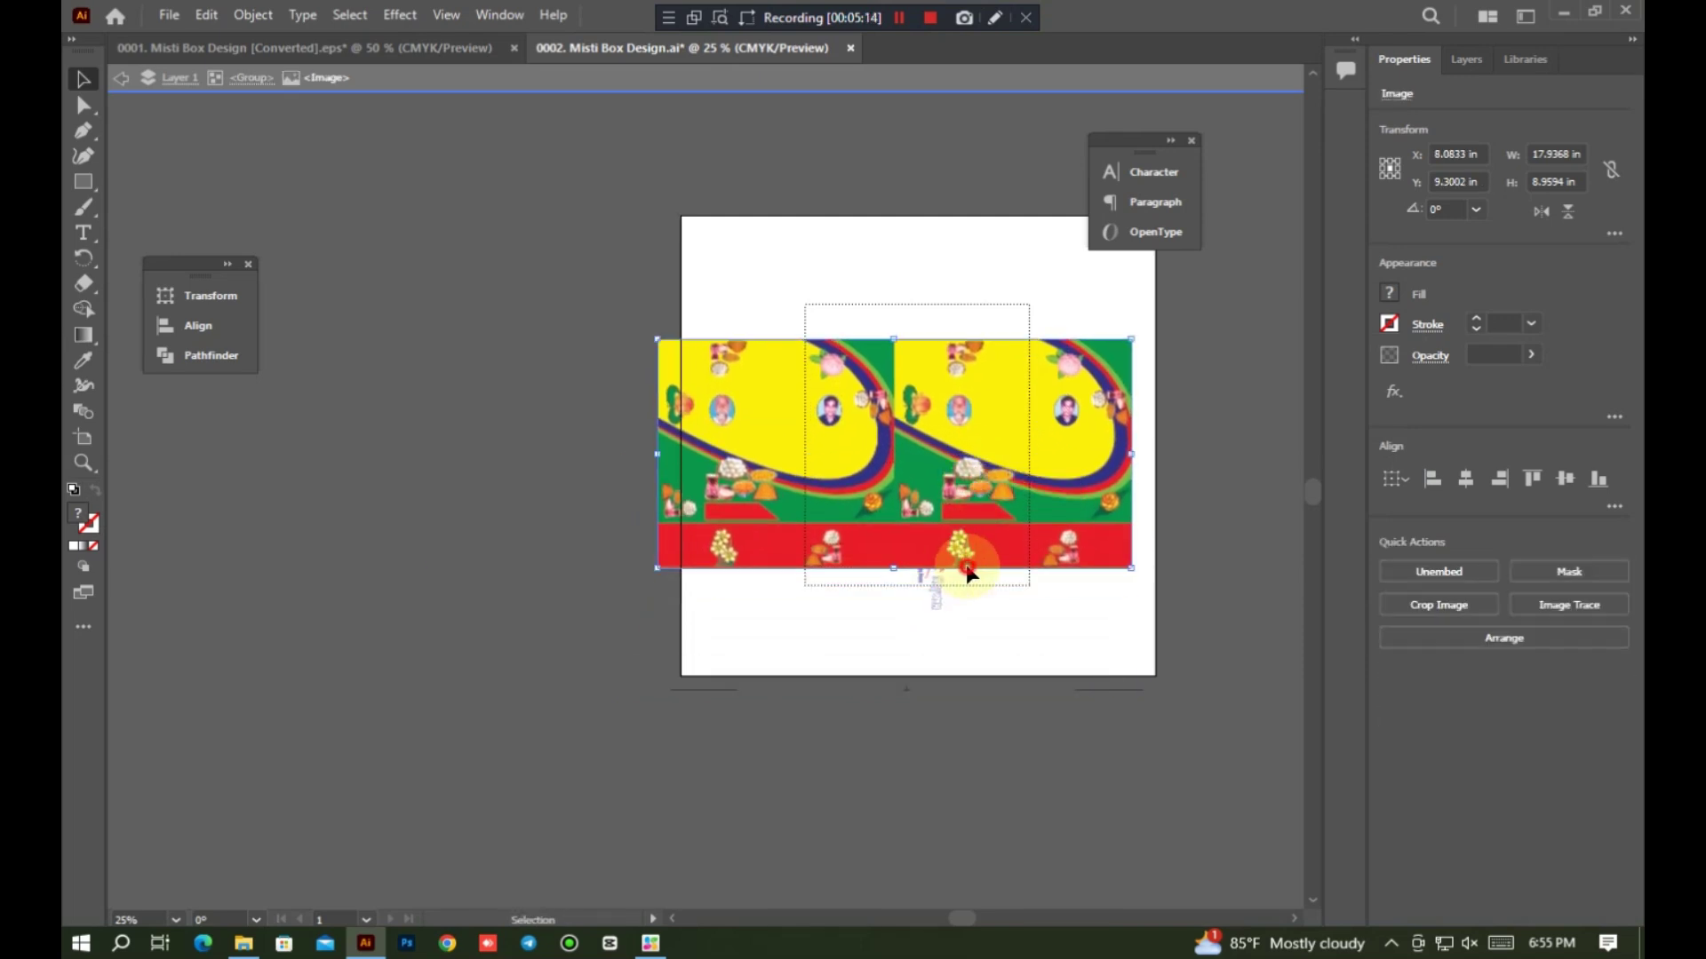
Step: Open the 0004. Misti Box Design AI file from the folder and move the design copy beside the artboard upward
left_click(1563, 13)
double_click(963, 472)
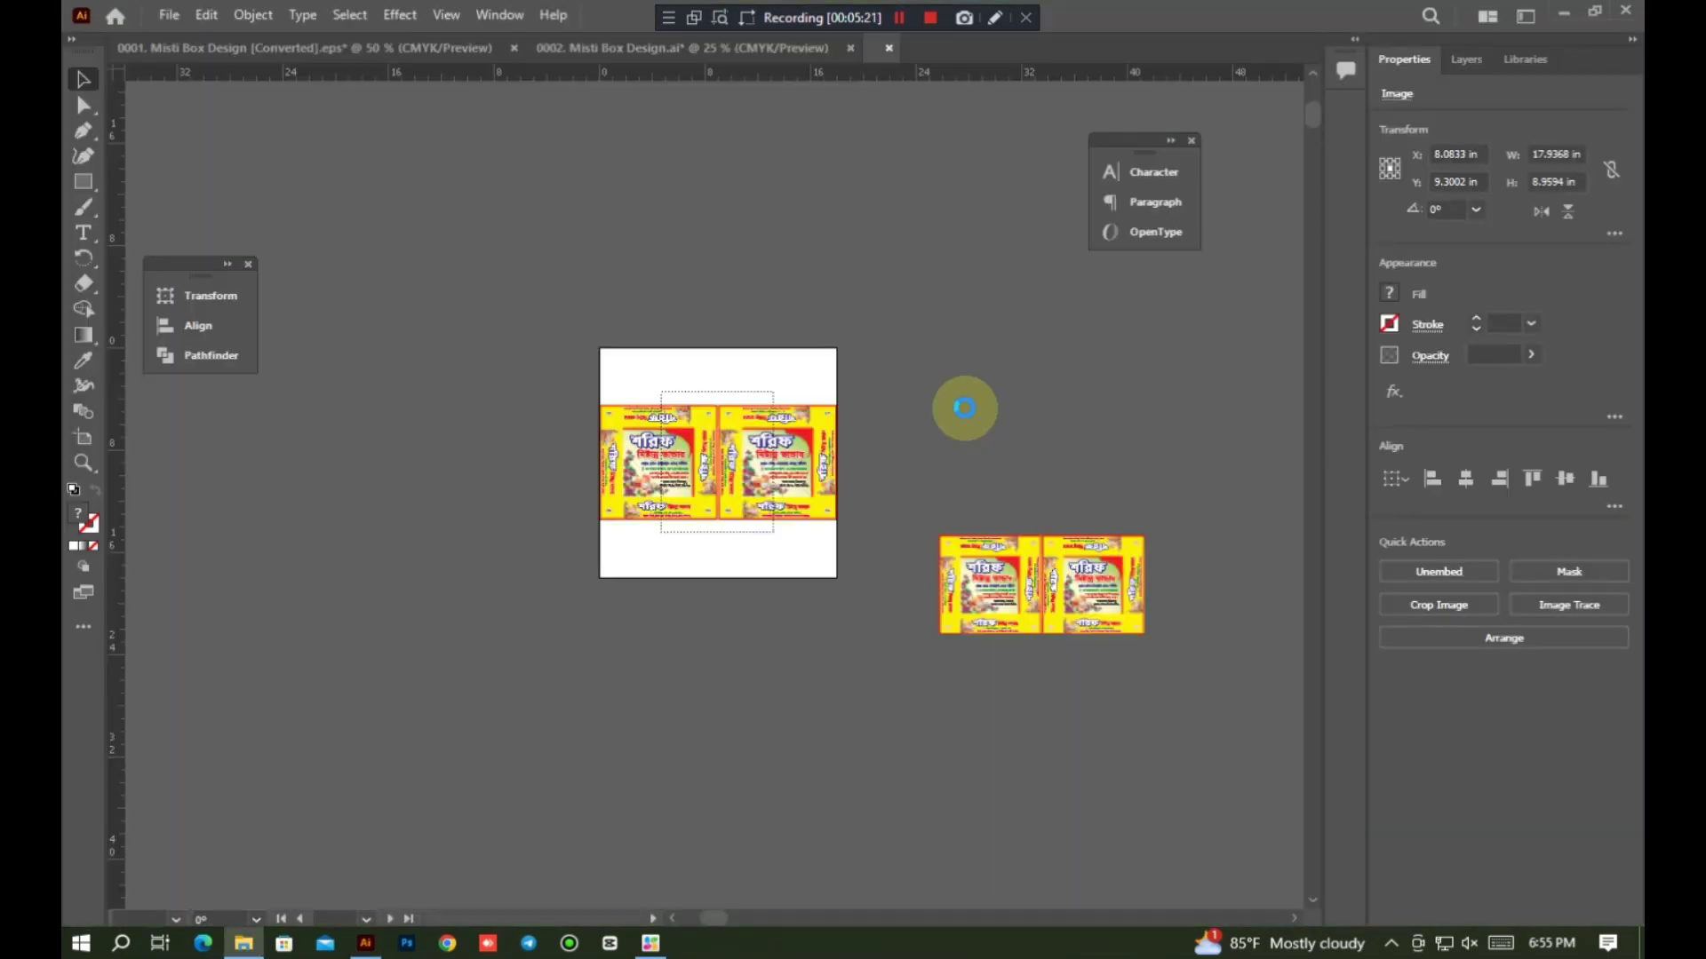
left_click_drag(994, 622, 978, 506)
Step: Isolate the yellow artboard design, move its background up and right, and move its lettering group downward
double_click(698, 496)
left_click_drag(695, 499, 784, 421)
left_click(672, 465)
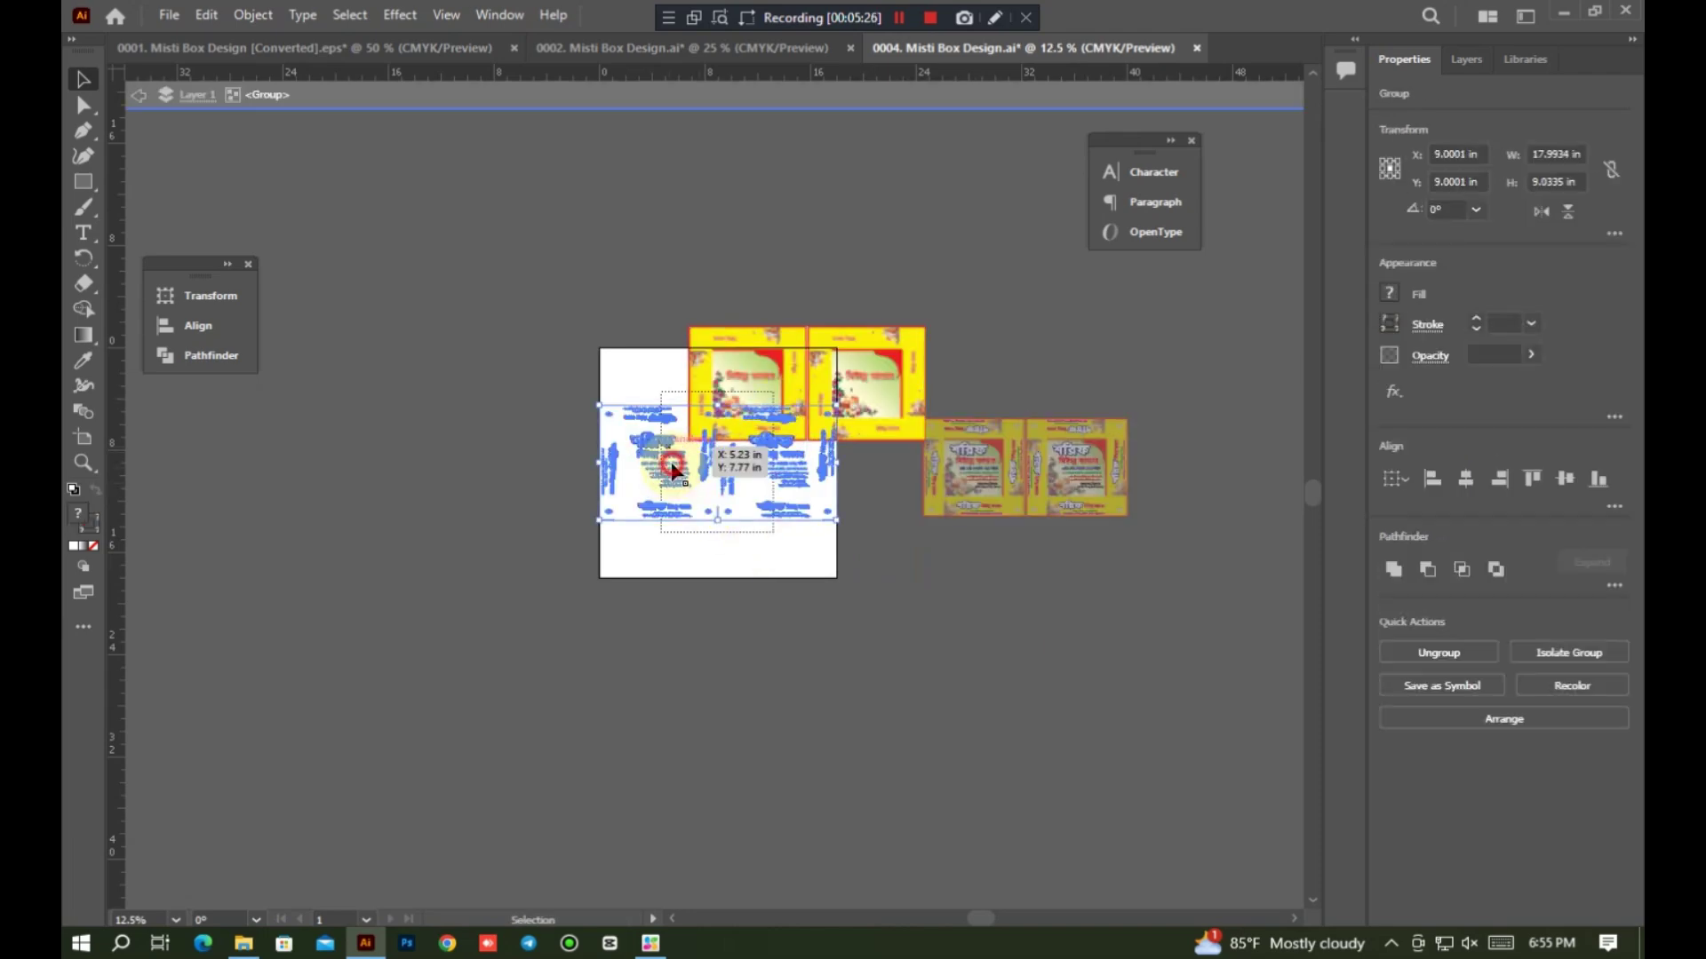
left_click(665, 462)
double_click(665, 463)
left_click_drag(668, 463, 705, 591)
Step: Isolate the separated yellow artwork again and move part of its background slightly downward
scroll(701, 407, "up", 4)
scroll(702, 408, "down", 2)
left_click_drag(796, 777, 803, 584)
left_click(831, 376)
double_click(831, 376)
left_click(830, 377)
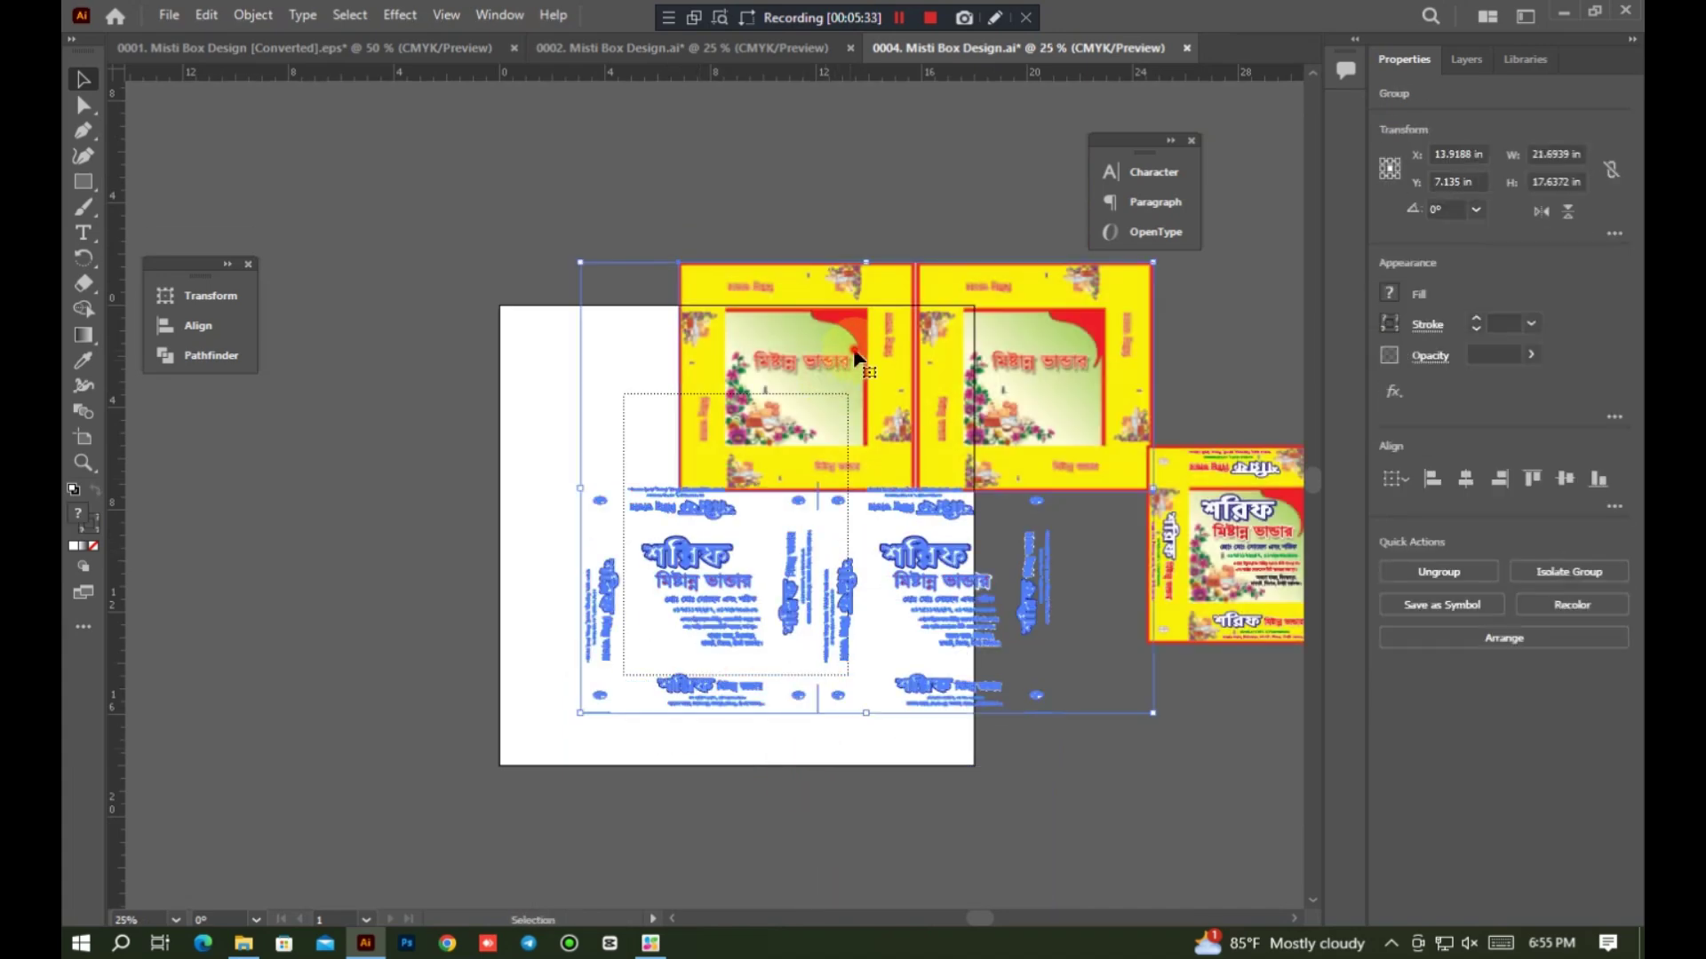
double_click(854, 354)
left_click(862, 338)
left_click_drag(862, 338, 844, 427)
Step: Open the 0009. Misti Box Design EPS file from the folder and check its artwork by selecting and deselecting it
left_click(1564, 12)
scroll(835, 607, "down", 3)
double_click(675, 454)
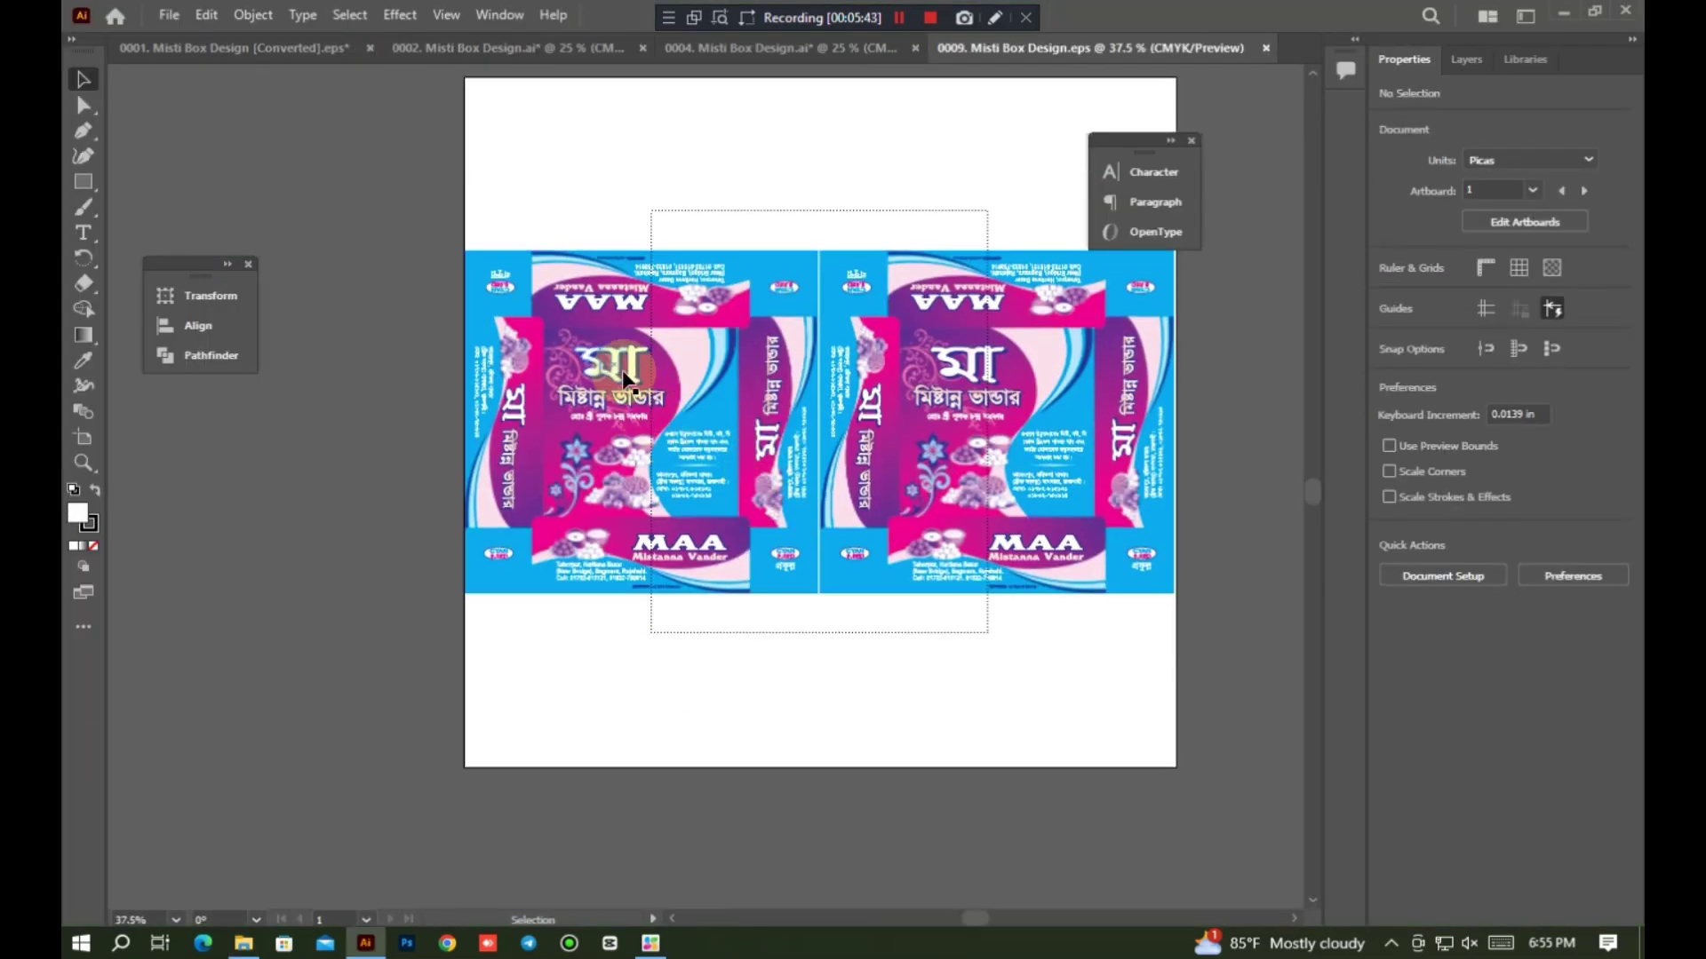
left_click(624, 380)
left_click(761, 734)
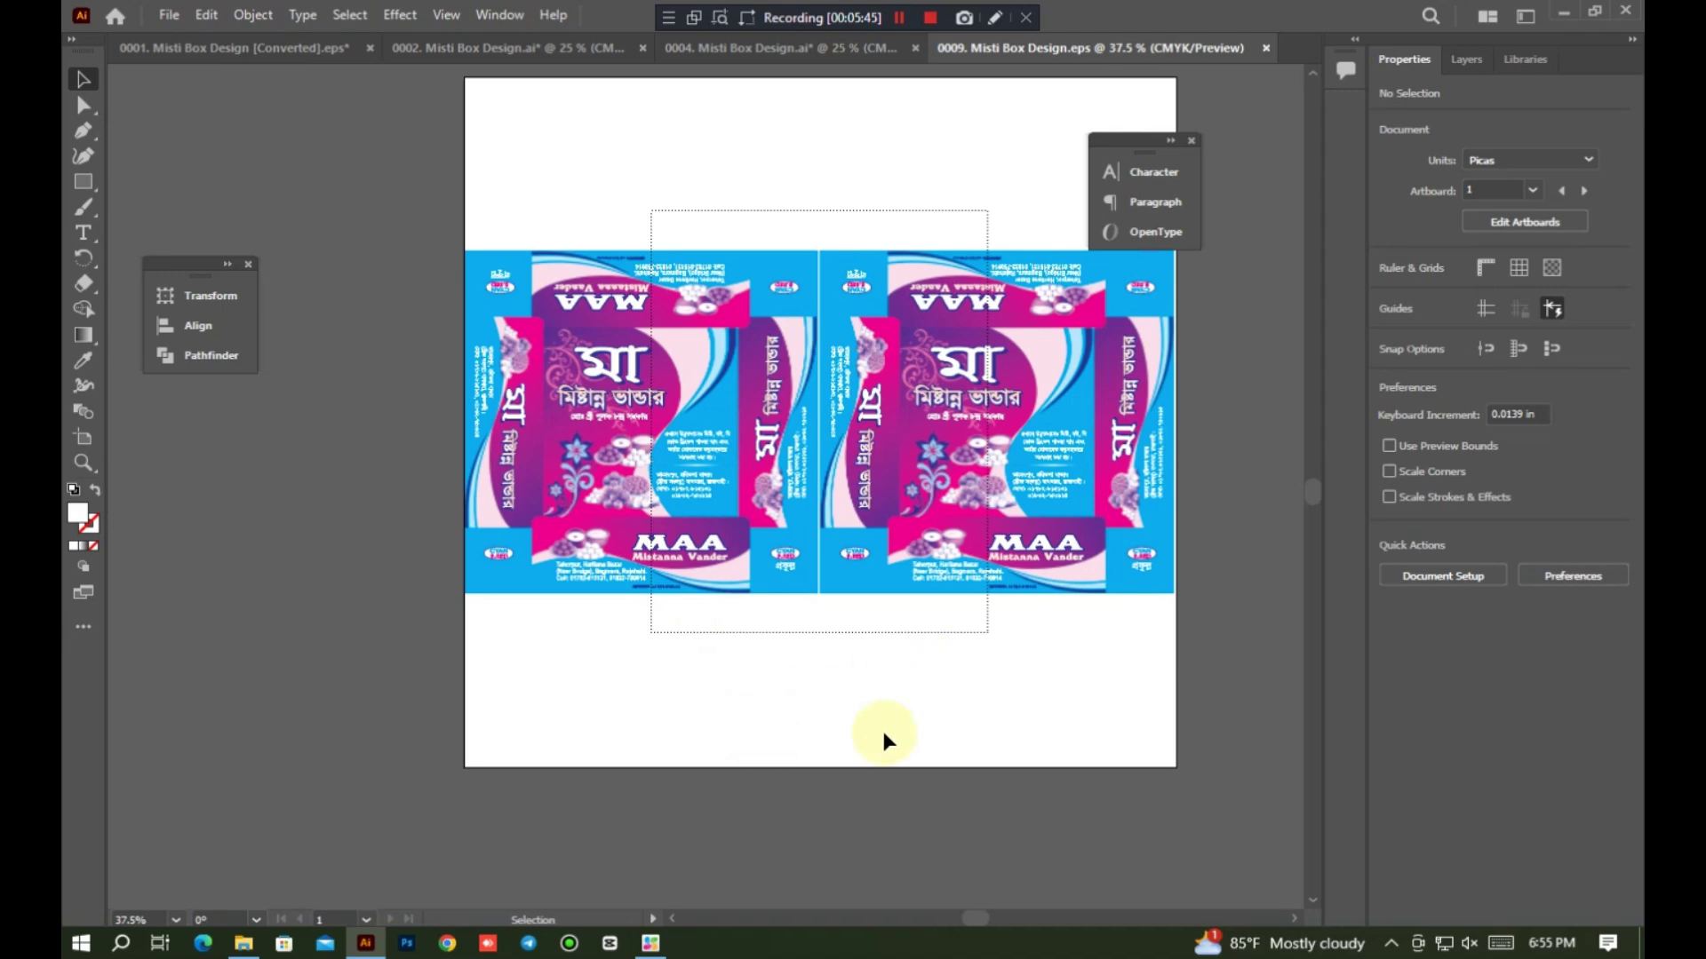
Step: Open the 0012. Misti Box Design EPS file from the folder and examine the Monalisha box design up close
left_click(1564, 12)
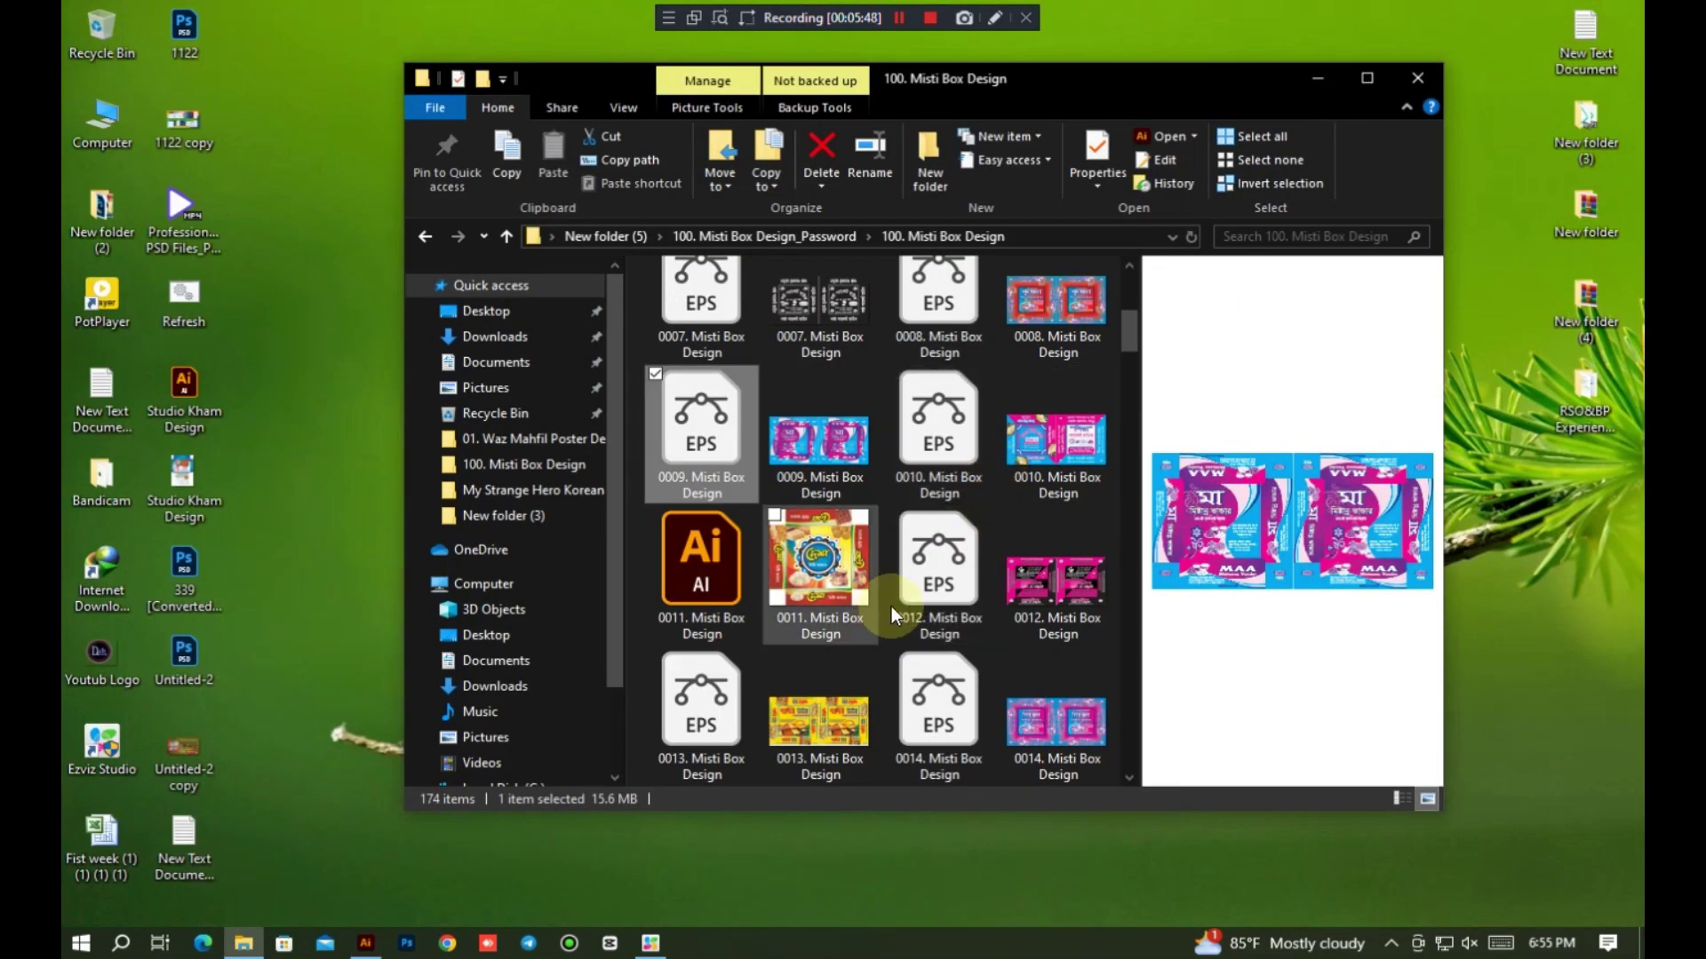
left_click(938, 577)
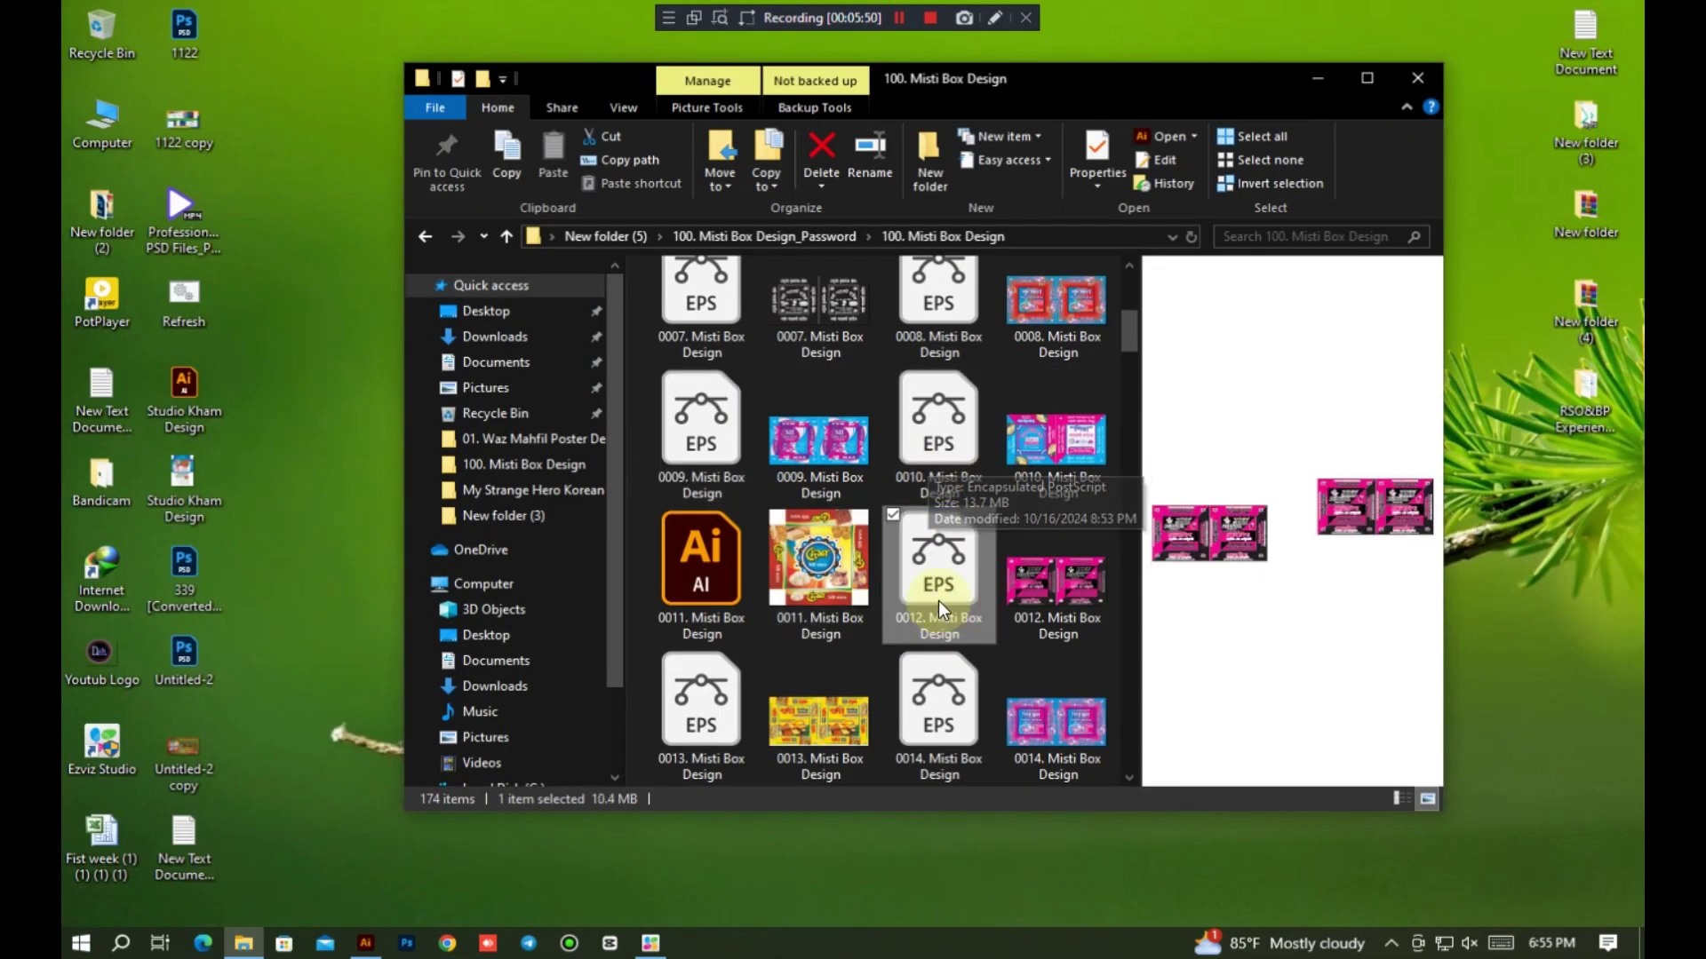
double_click(938, 608)
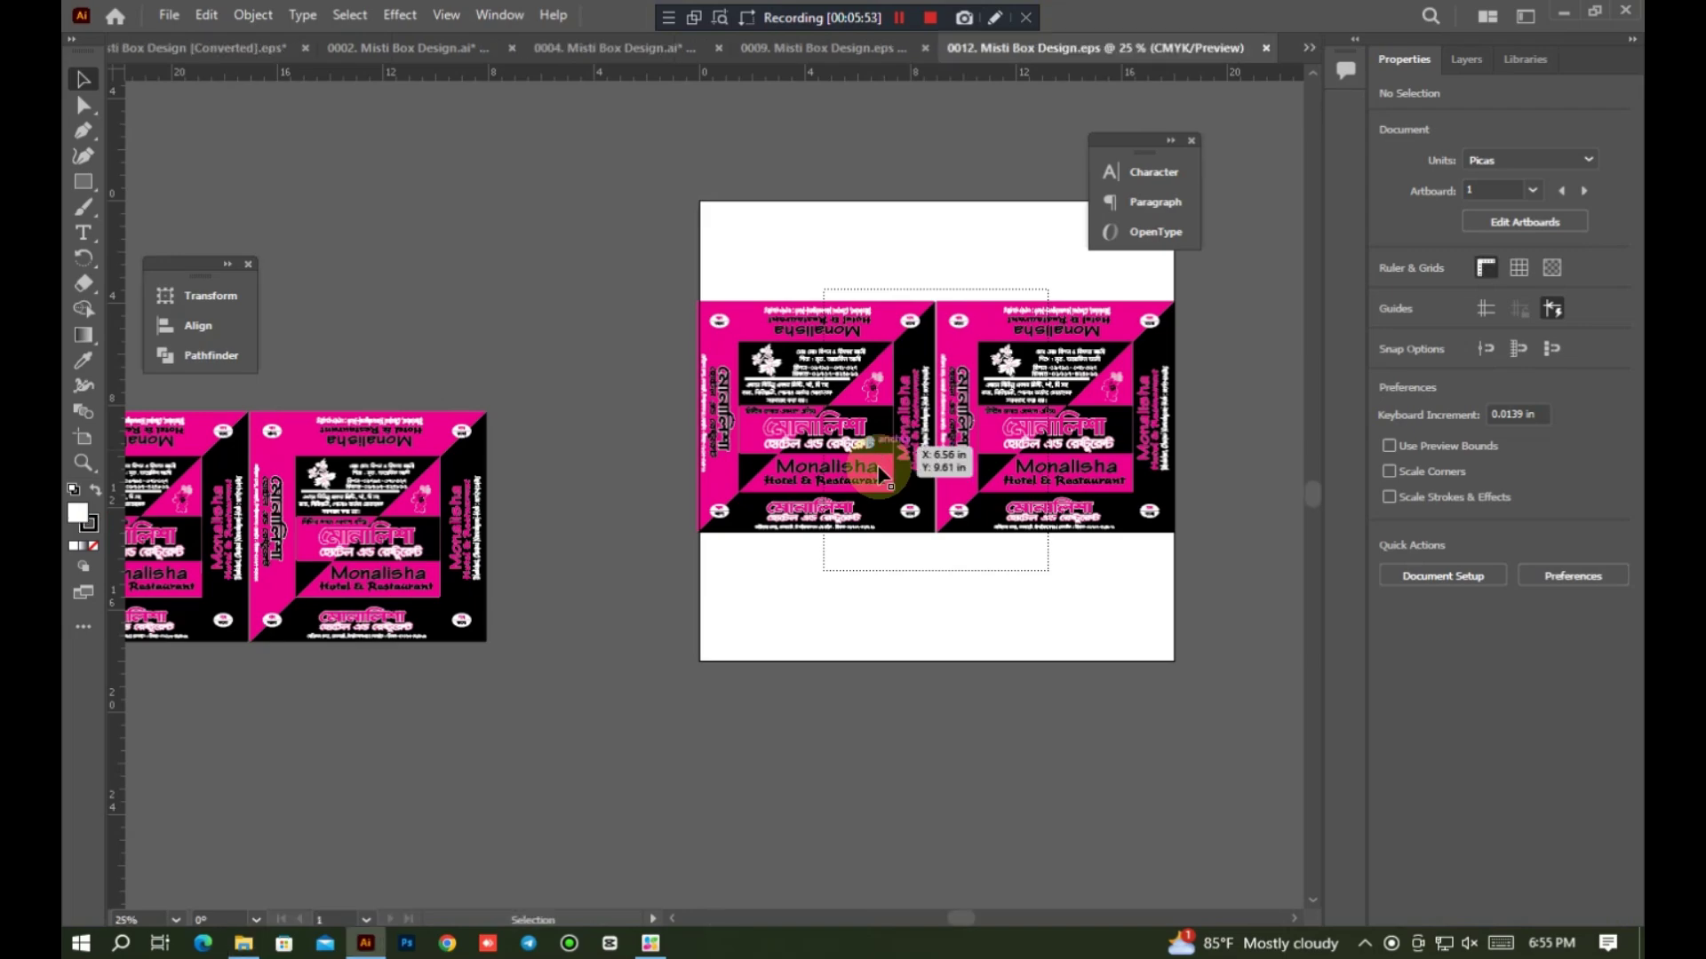
scroll(874, 414, "up", 4)
scroll(874, 414, "down", 2)
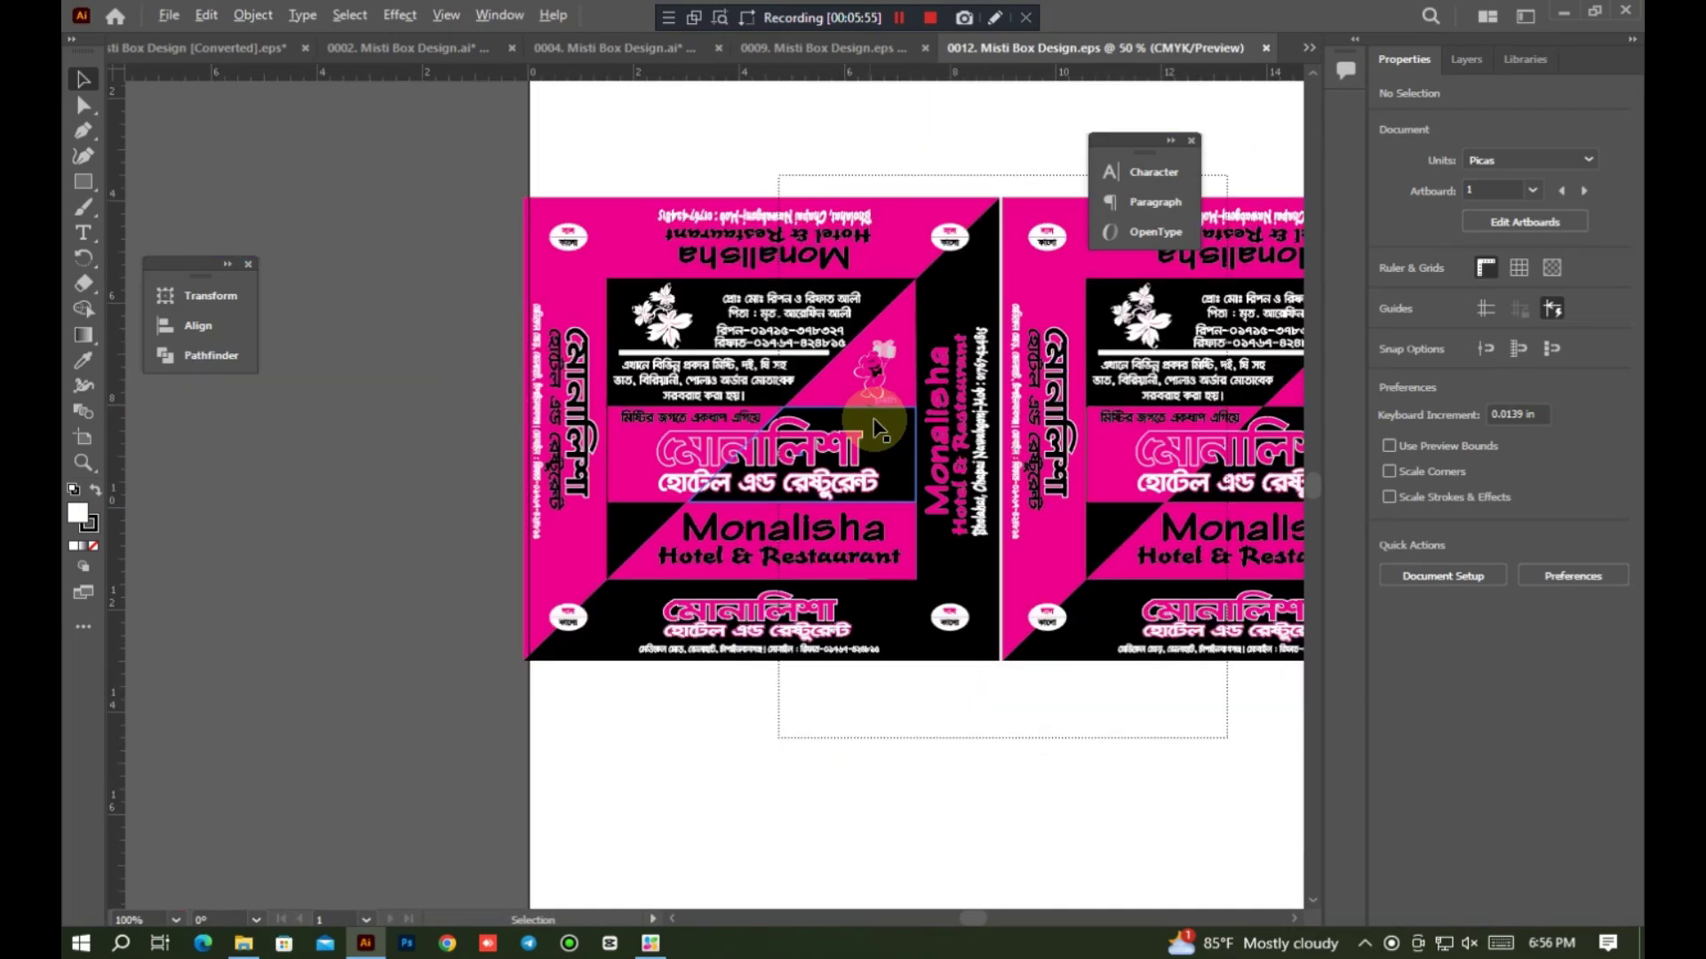
scroll(771, 411, "up", 2)
scroll(769, 391, "down", 3)
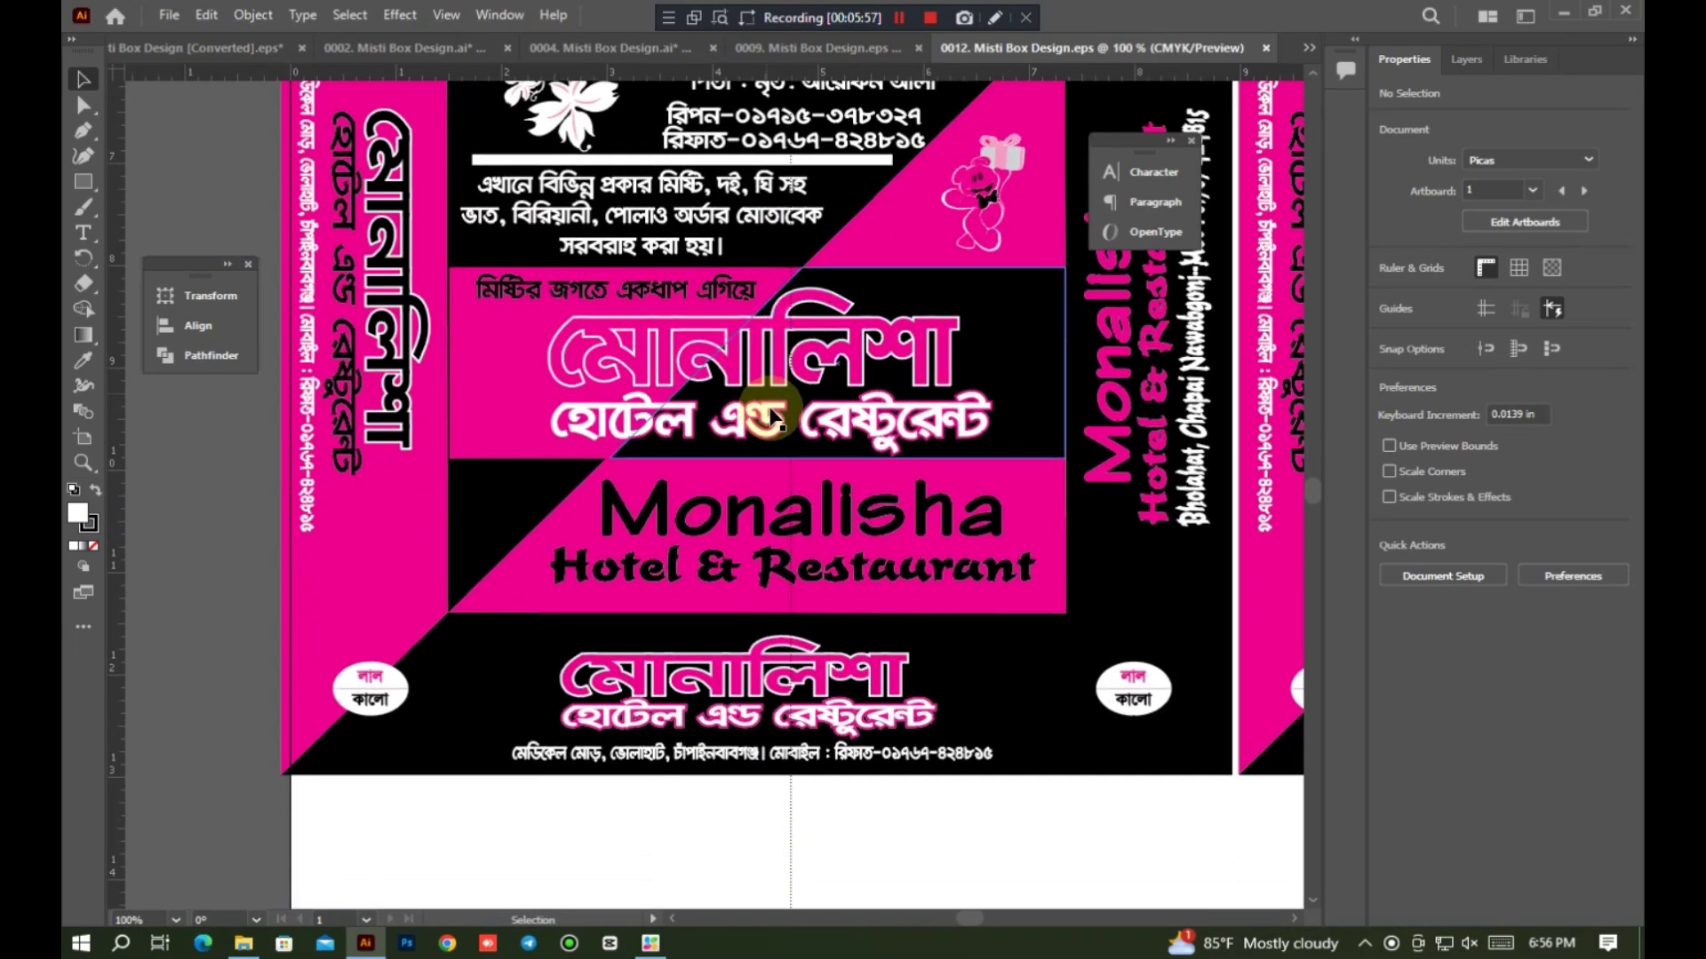
Step: Isolate the Monalisha artwork, shift the front panel content slightly right, and move the bottom Bangla shop name below the panel
double_click(766, 378)
left_click(810, 373)
left_click_drag(810, 373, 850, 375)
key("Delete")
left_click_drag(751, 692, 684, 828)
Step: Move the lower-right oval badge below the panel and pull the label text out of the lower-left badge
double_click(1131, 704)
left_click_drag(1133, 704, 1135, 832)
left_click(1004, 758)
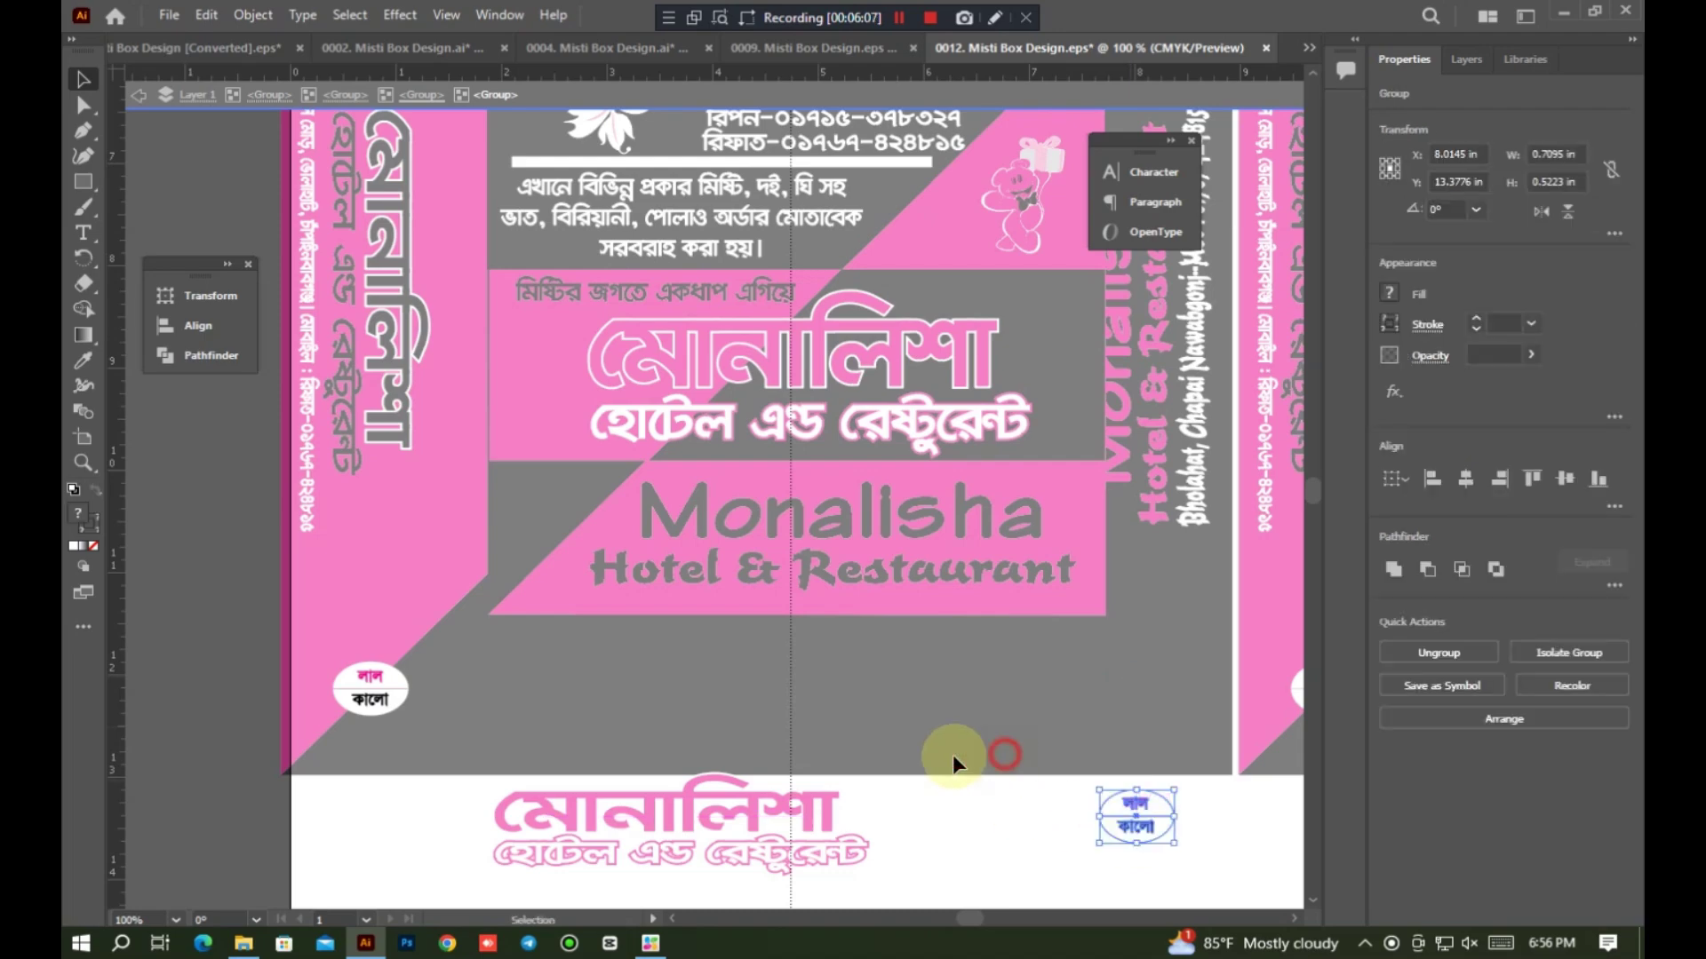
left_click_drag(384, 701, 858, 758)
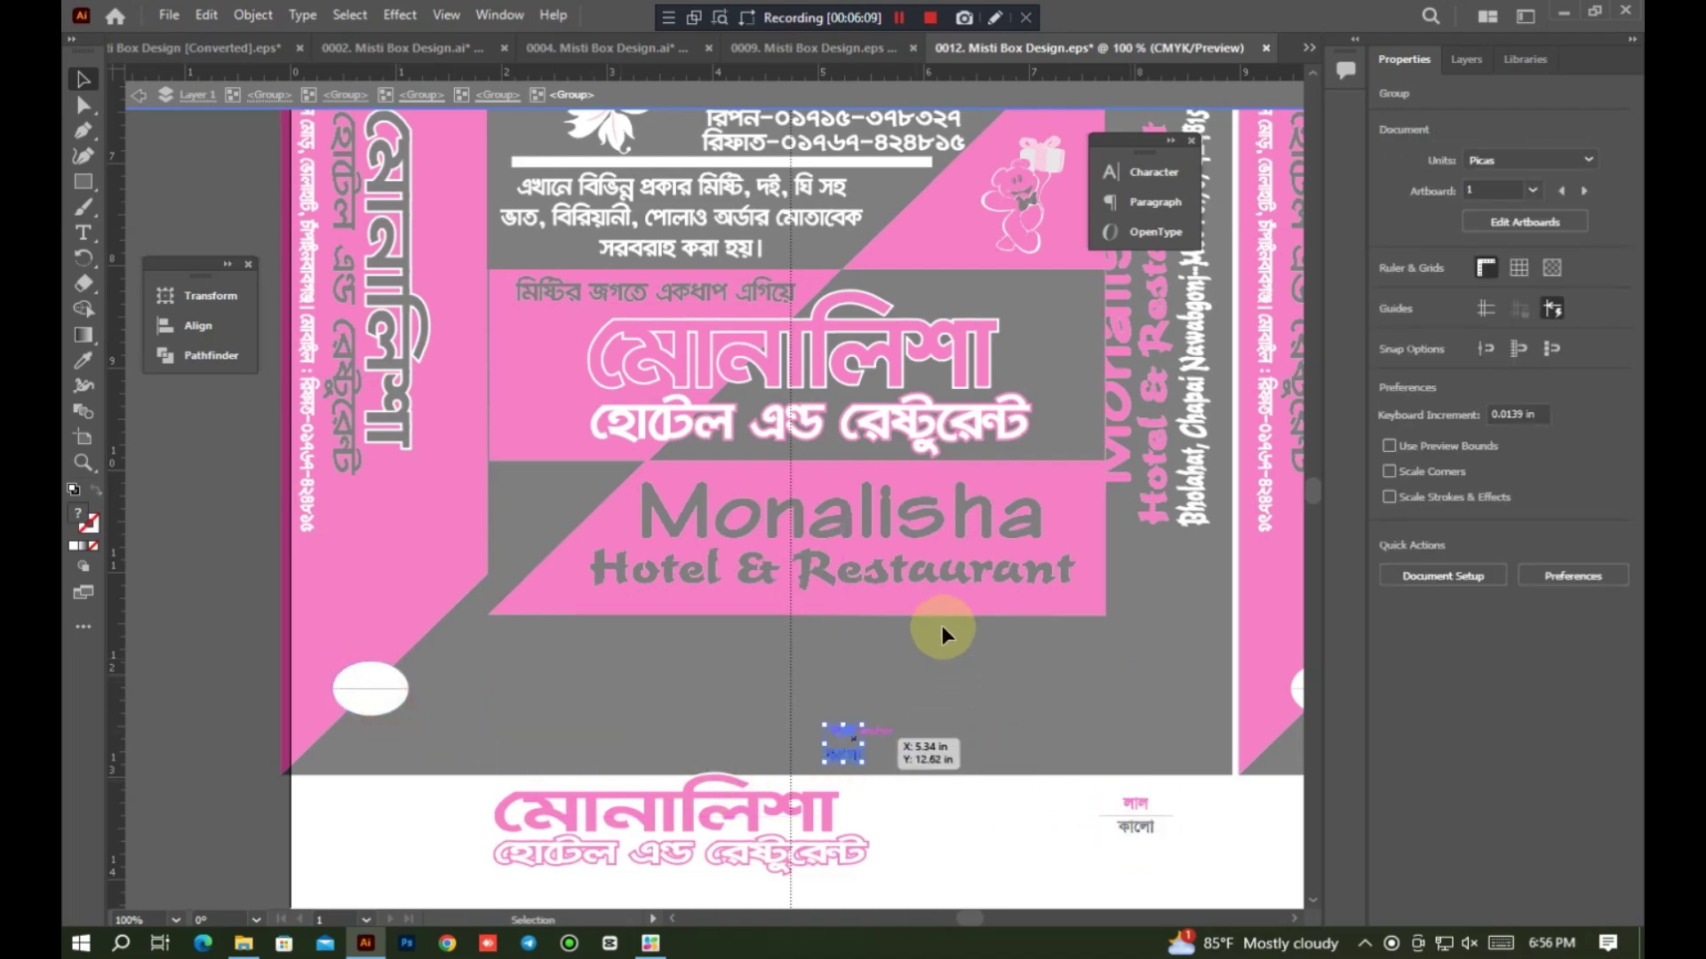
Step: Leave the nested isolation, isolate the top-level artwork group, and move the whole Monalisha design to a new position
double_click(943, 625)
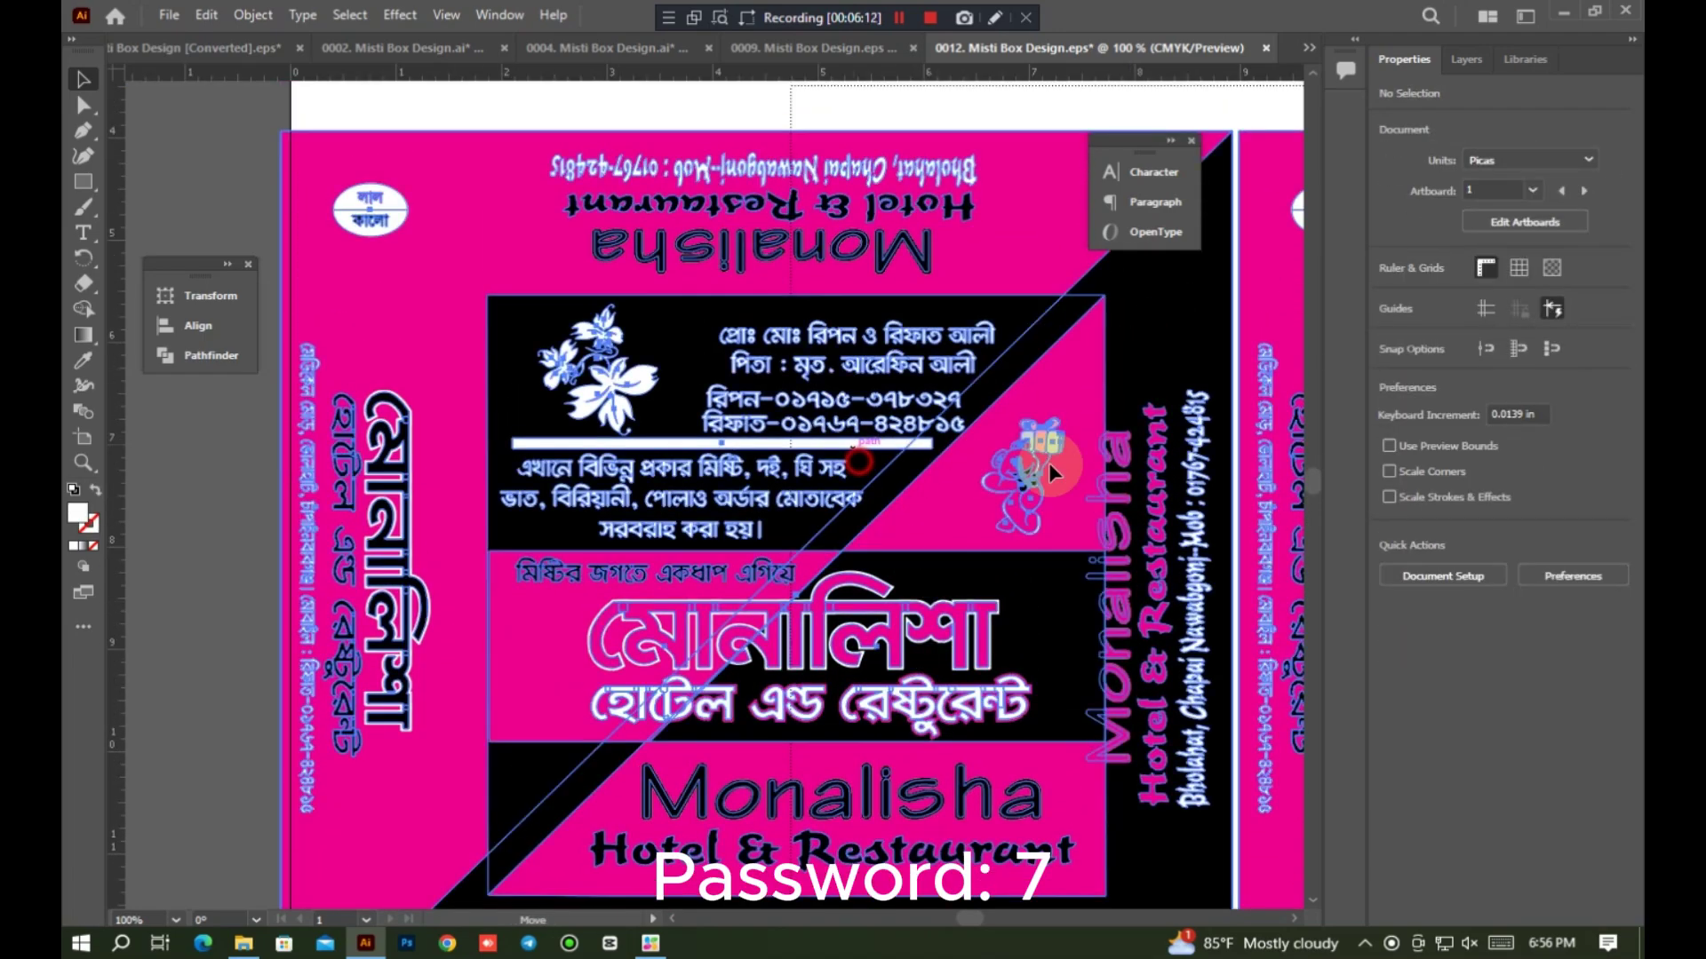
left_click_drag(661, 452, 879, 452)
double_click(857, 417)
left_click_drag(844, 393, 790, 567)
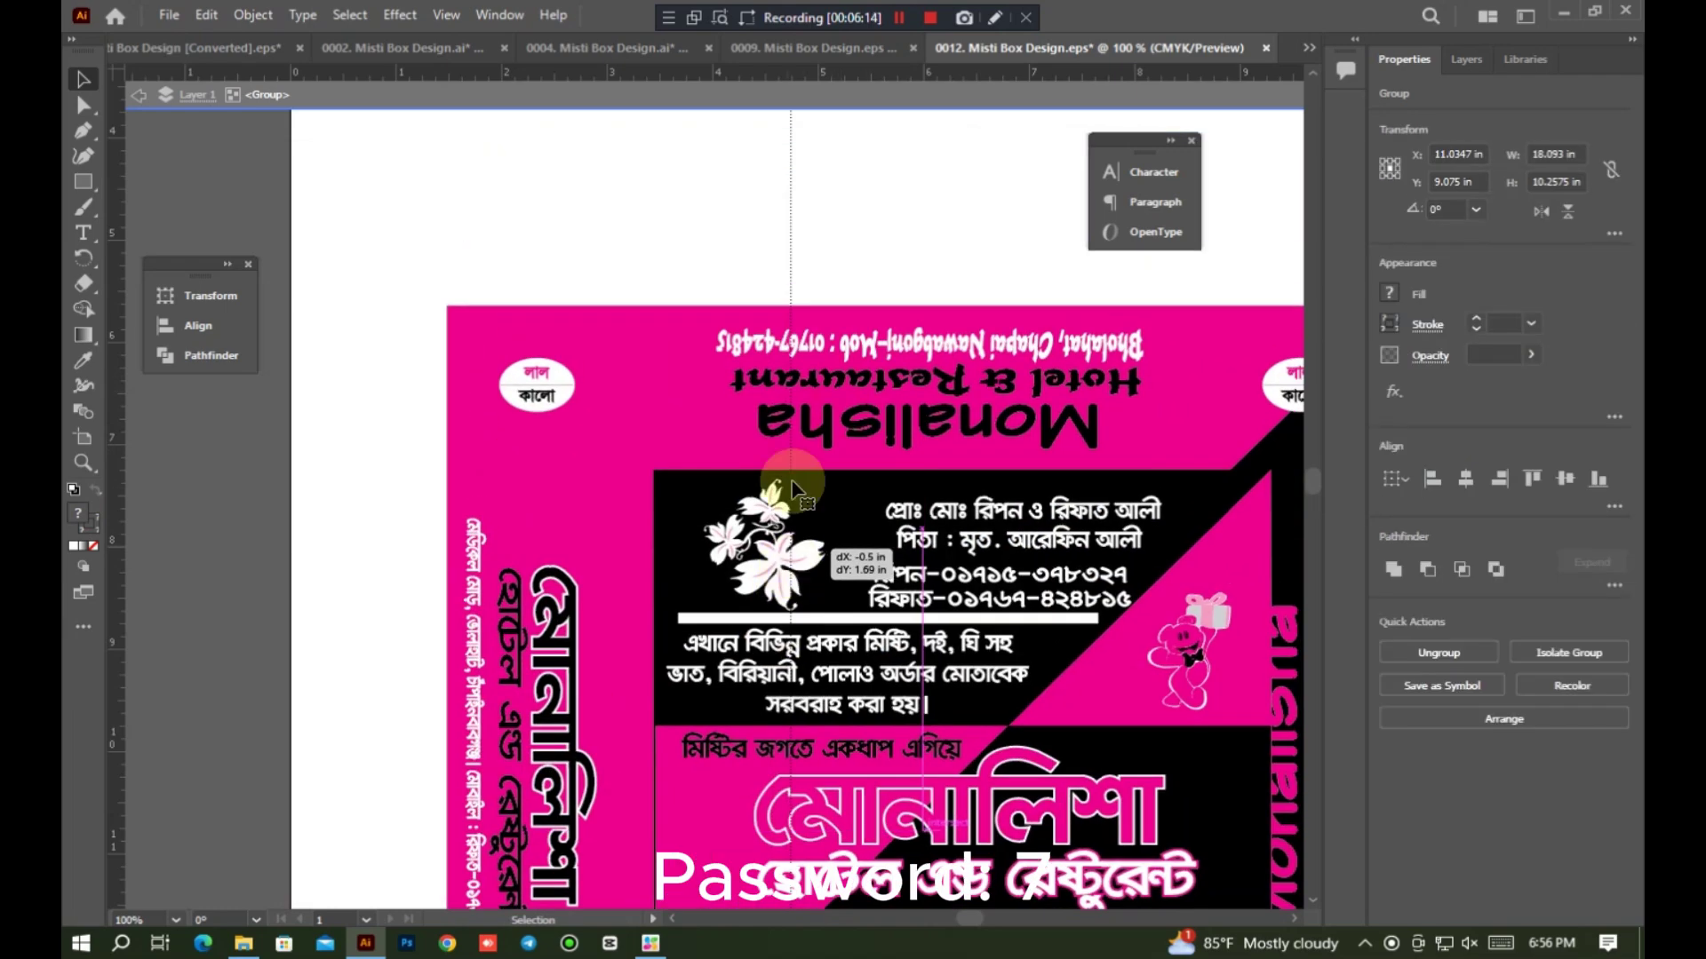
Step: Go into a nested group of the Monalisha artwork and shift elements of the upper part of the box design
double_click(838, 357)
left_click_drag(911, 358, 930, 279)
left_click_drag(765, 593, 944, 485)
left_click(835, 406)
scroll(832, 400, "down", 4)
Step: Open the 0011. Misti Box Design AI file from the folder and move its central yellow shop-name logo left, off the artboard
left_click(1565, 13)
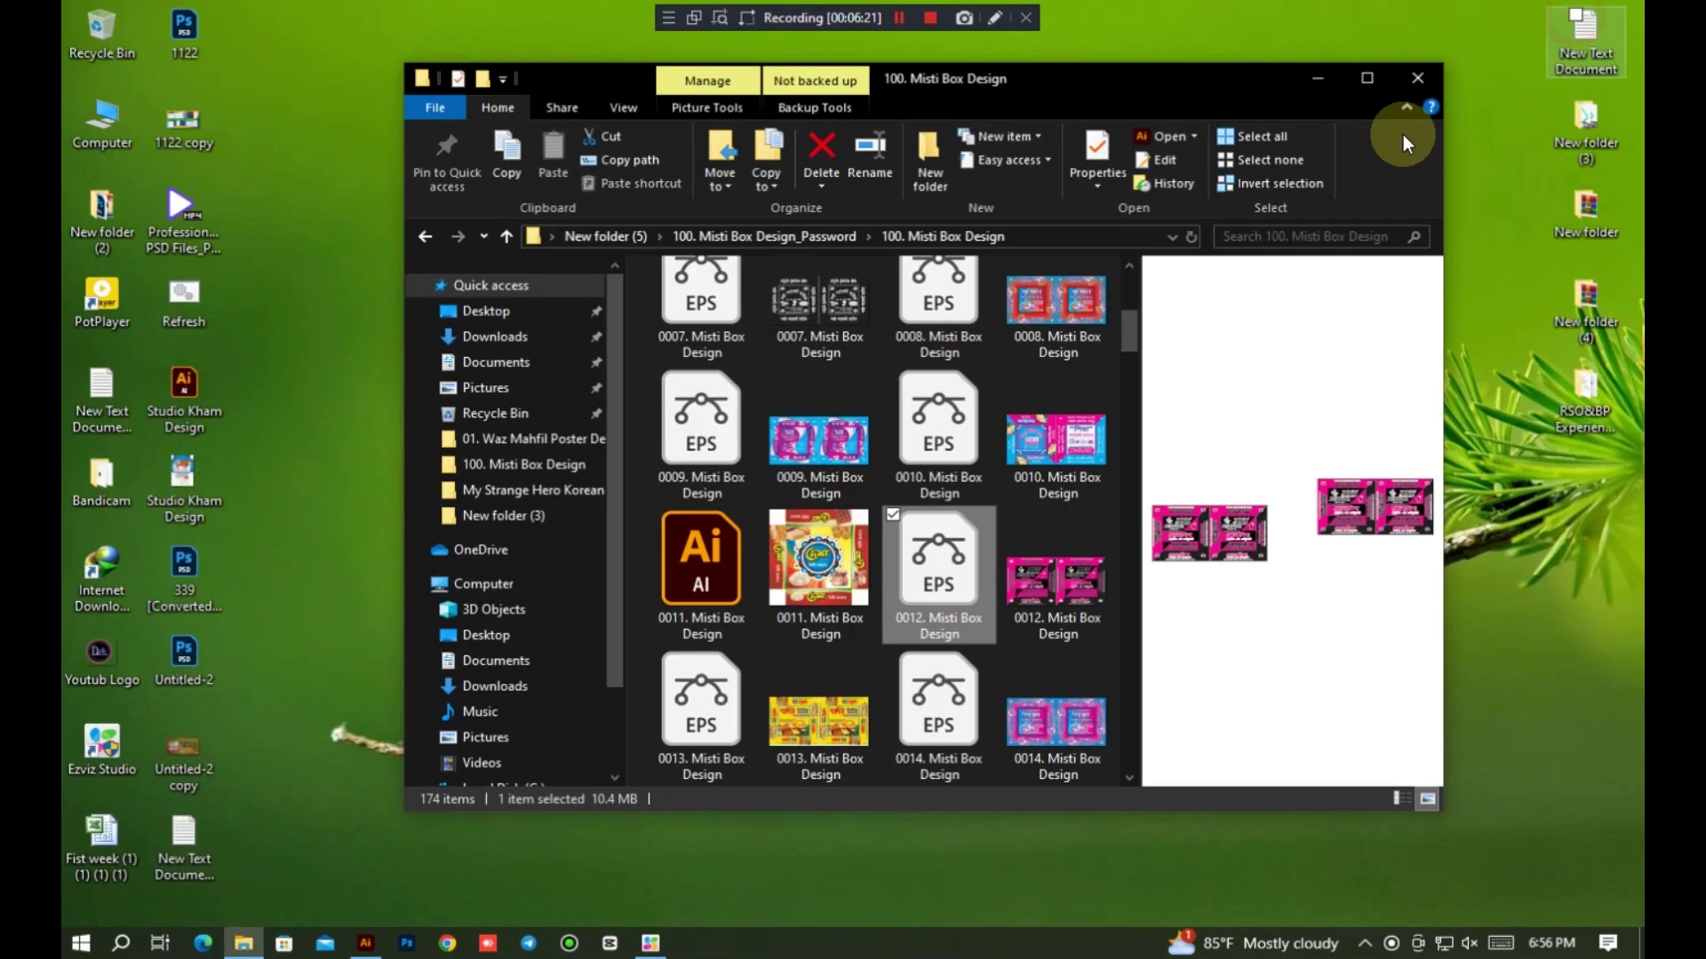
left_click(804, 604)
double_click(750, 593)
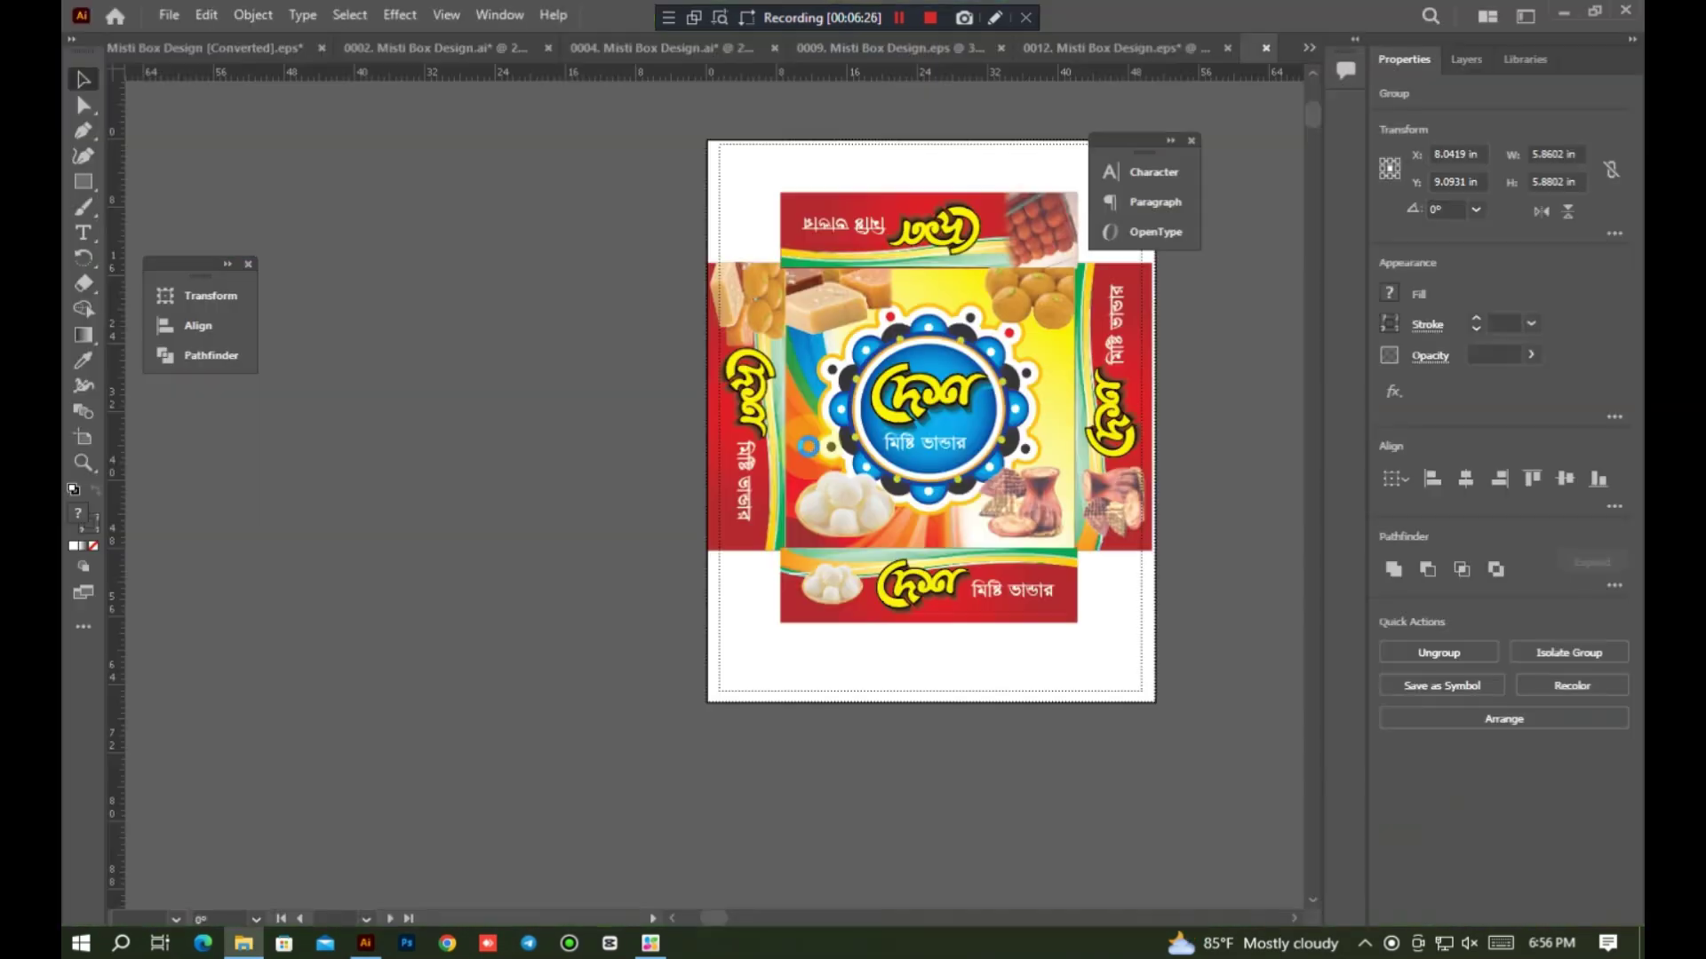
left_click_drag(937, 422, 499, 463)
double_click(677, 290)
left_click_drag(590, 173, 684, 662)
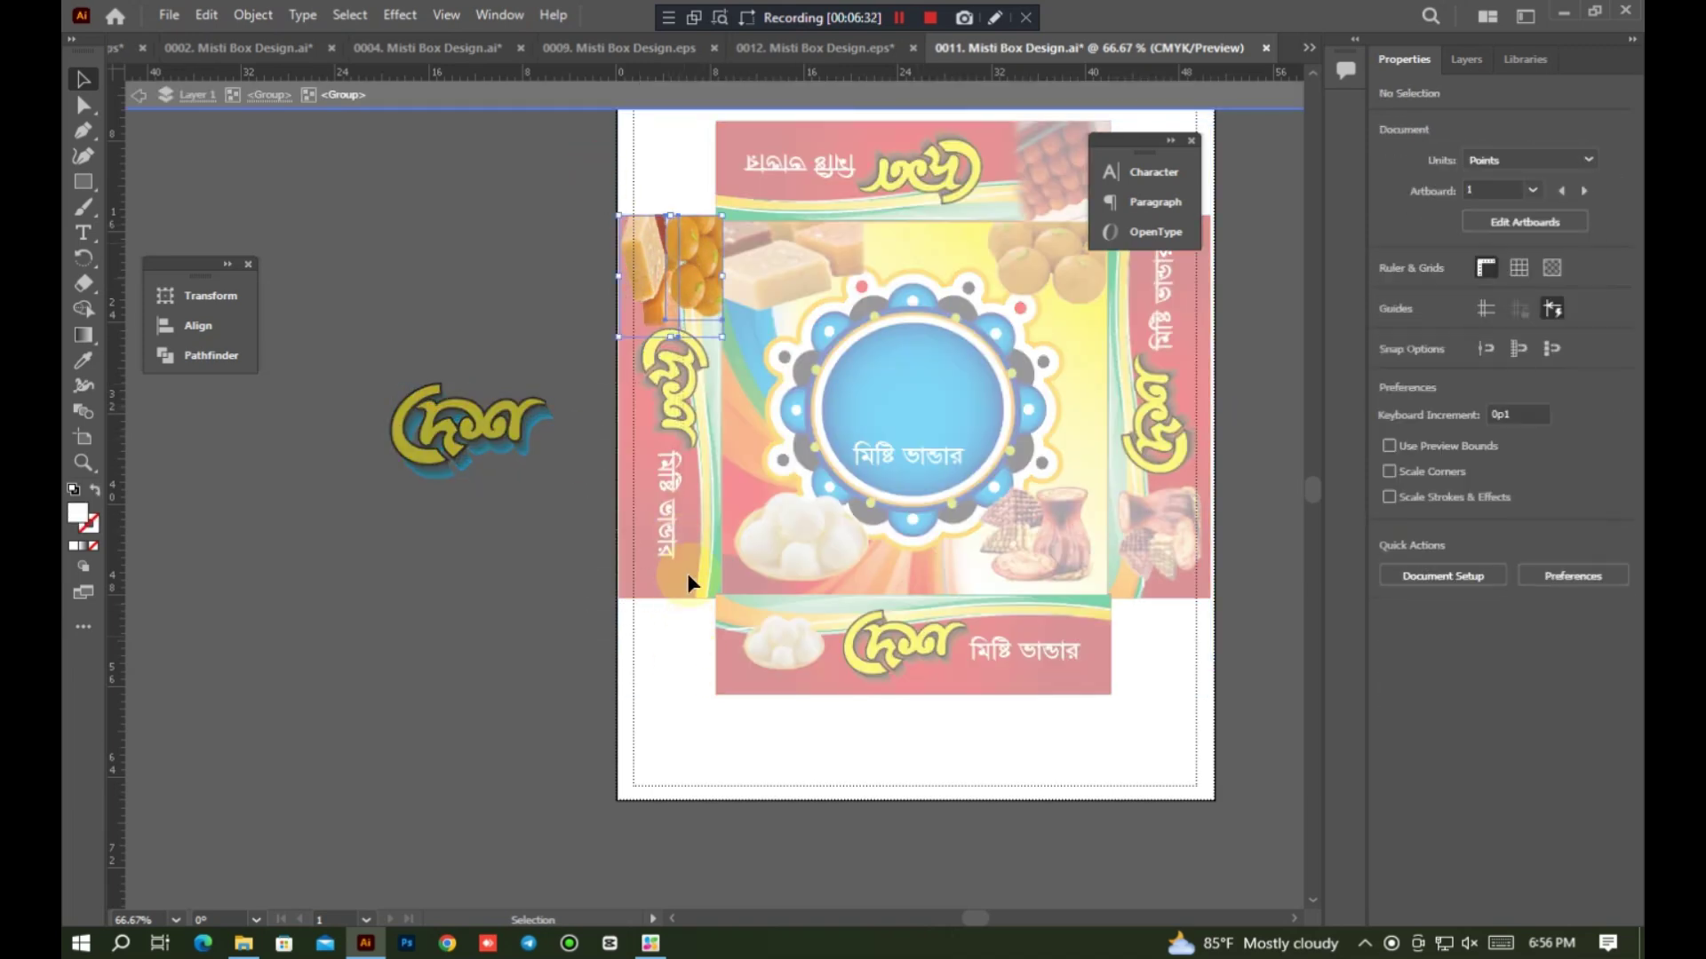
double_click(590, 354)
left_click(579, 178)
left_click(689, 602)
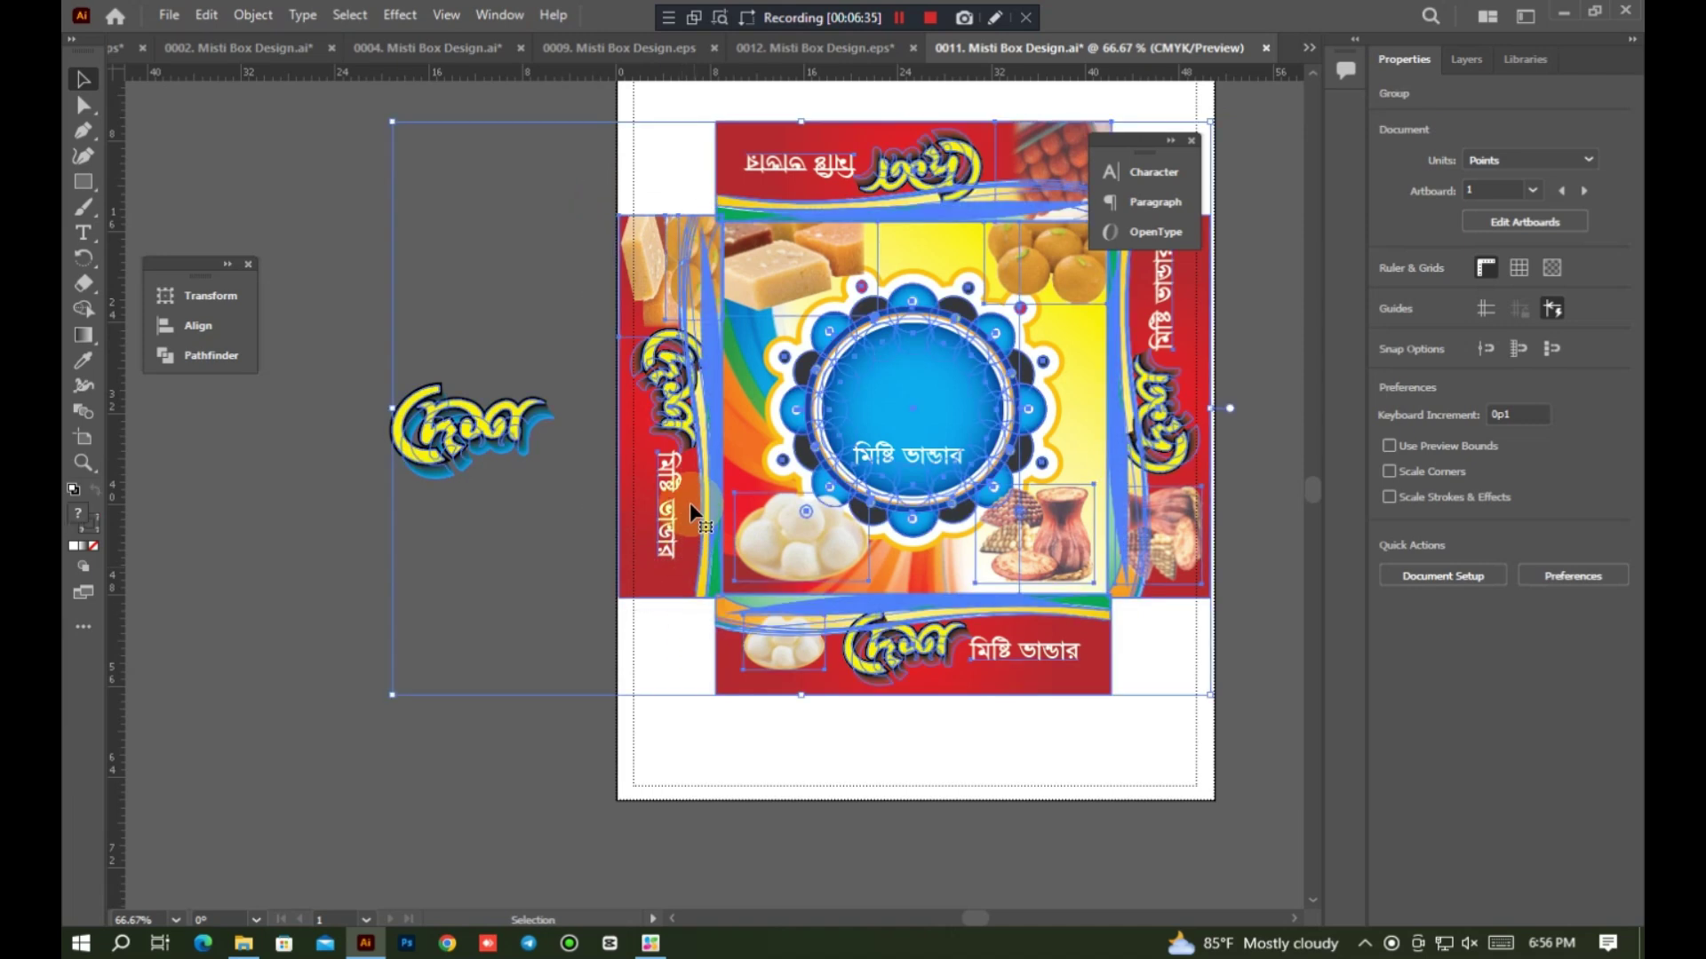
left_click(615, 339)
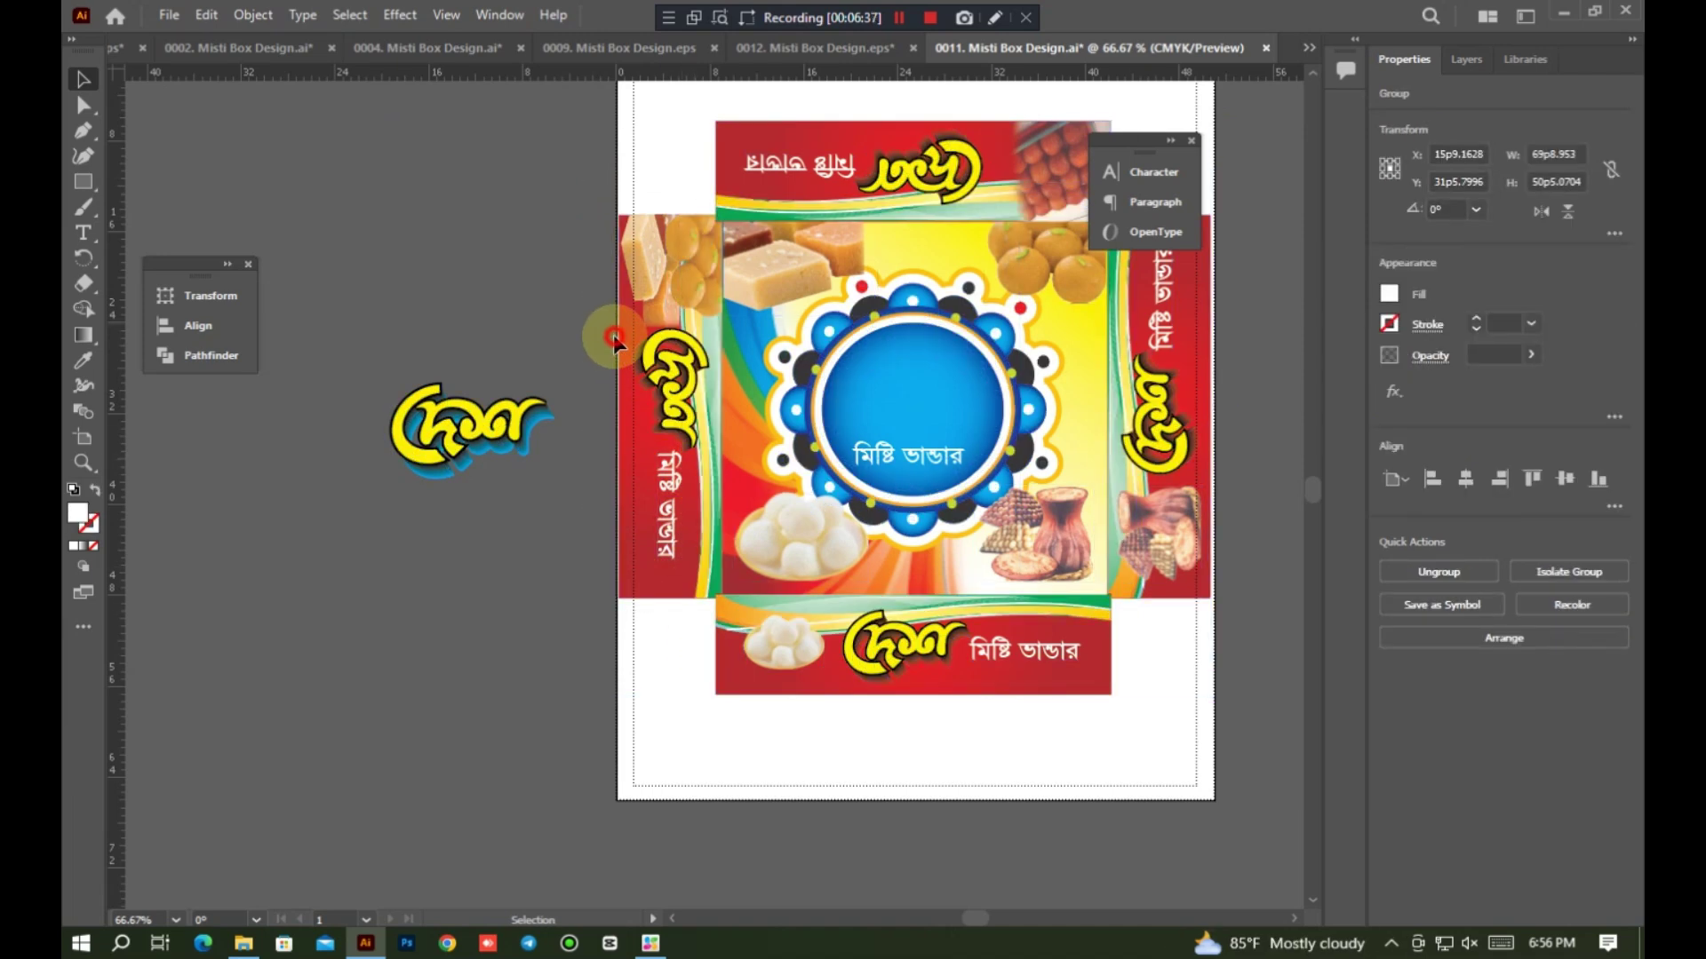
double_click(708, 659)
Step: Isolate the sweets photo on the box's left flap and move it down and left, partly off the flap
left_click(667, 308)
double_click(667, 308)
left_click_drag(604, 157, 702, 755)
left_click(583, 571)
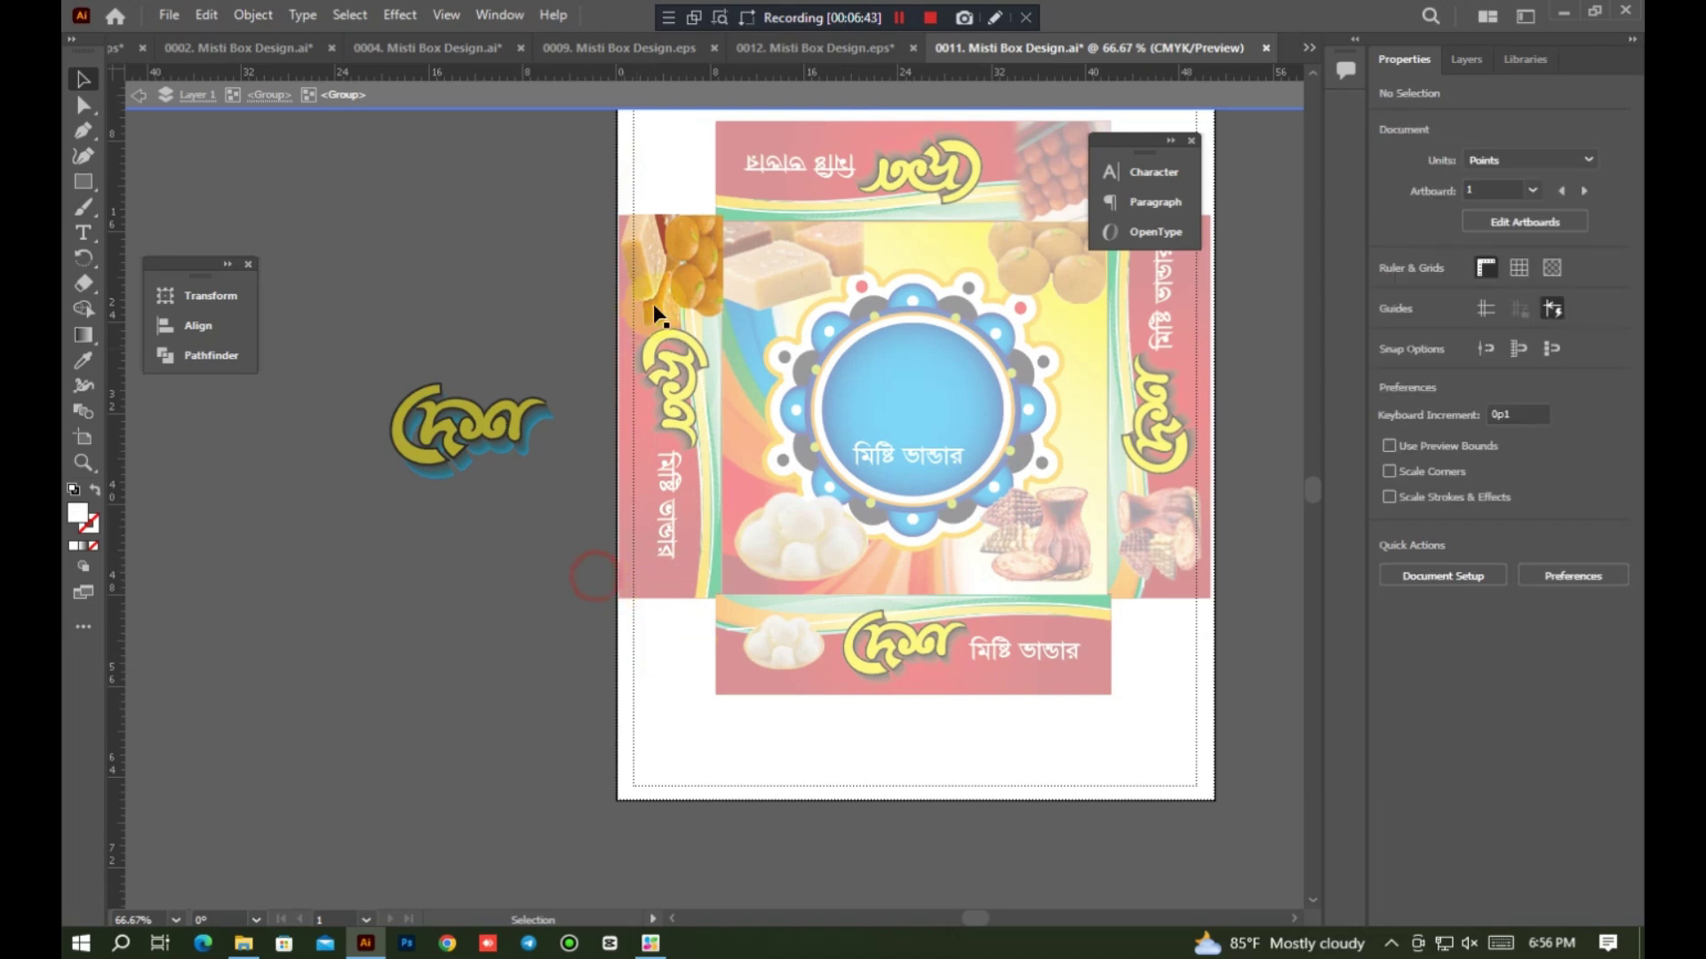
left_click_drag(680, 277, 590, 420)
Step: Open the 0020. Misti Box Design EPS file from the folder and select the whole red and beige box artwork
left_click(1563, 12)
double_click(915, 609)
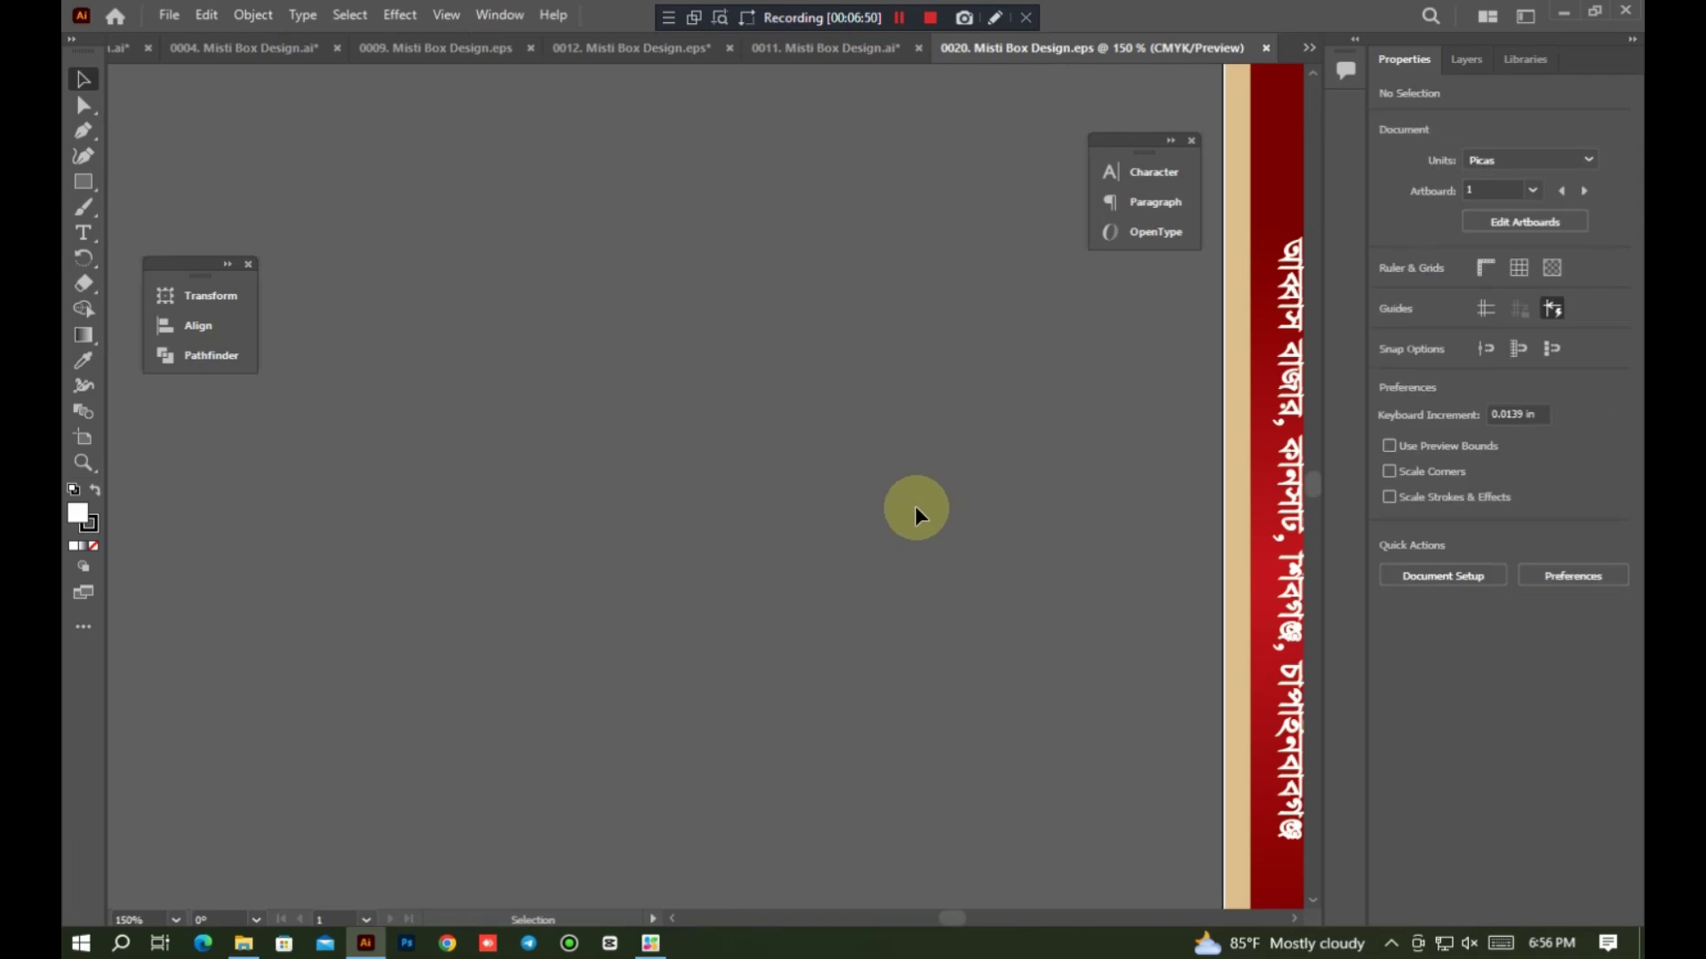
scroll(915, 505, "up", 10)
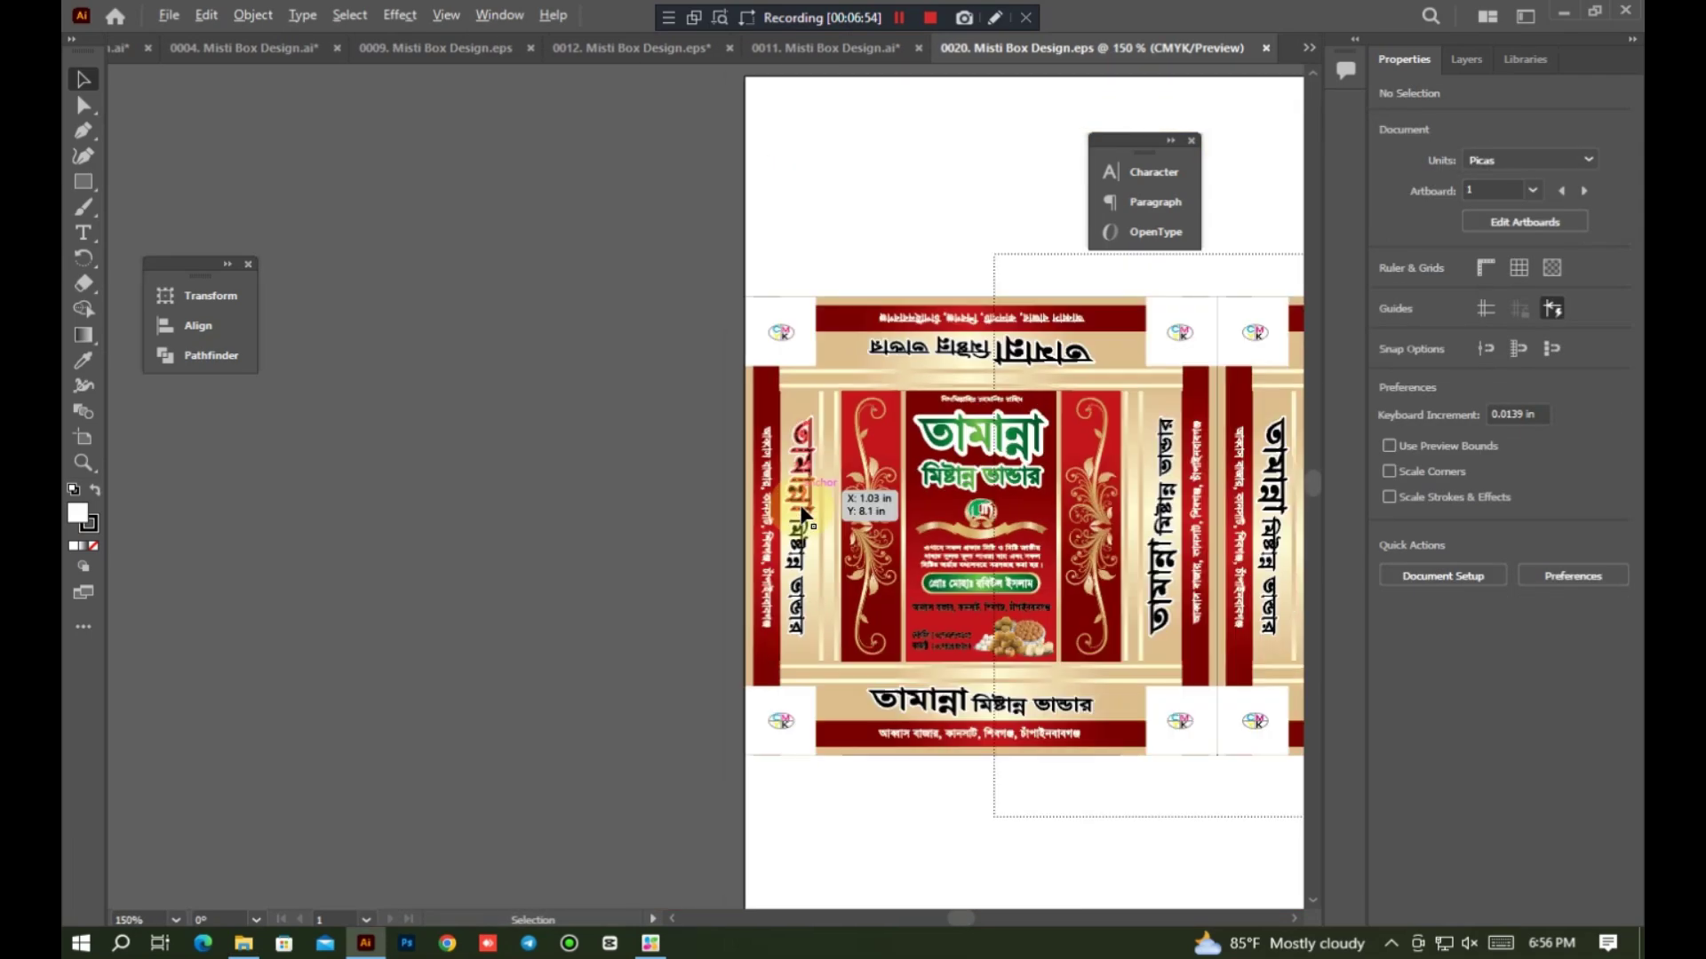
left_click_drag(709, 324, 791, 625)
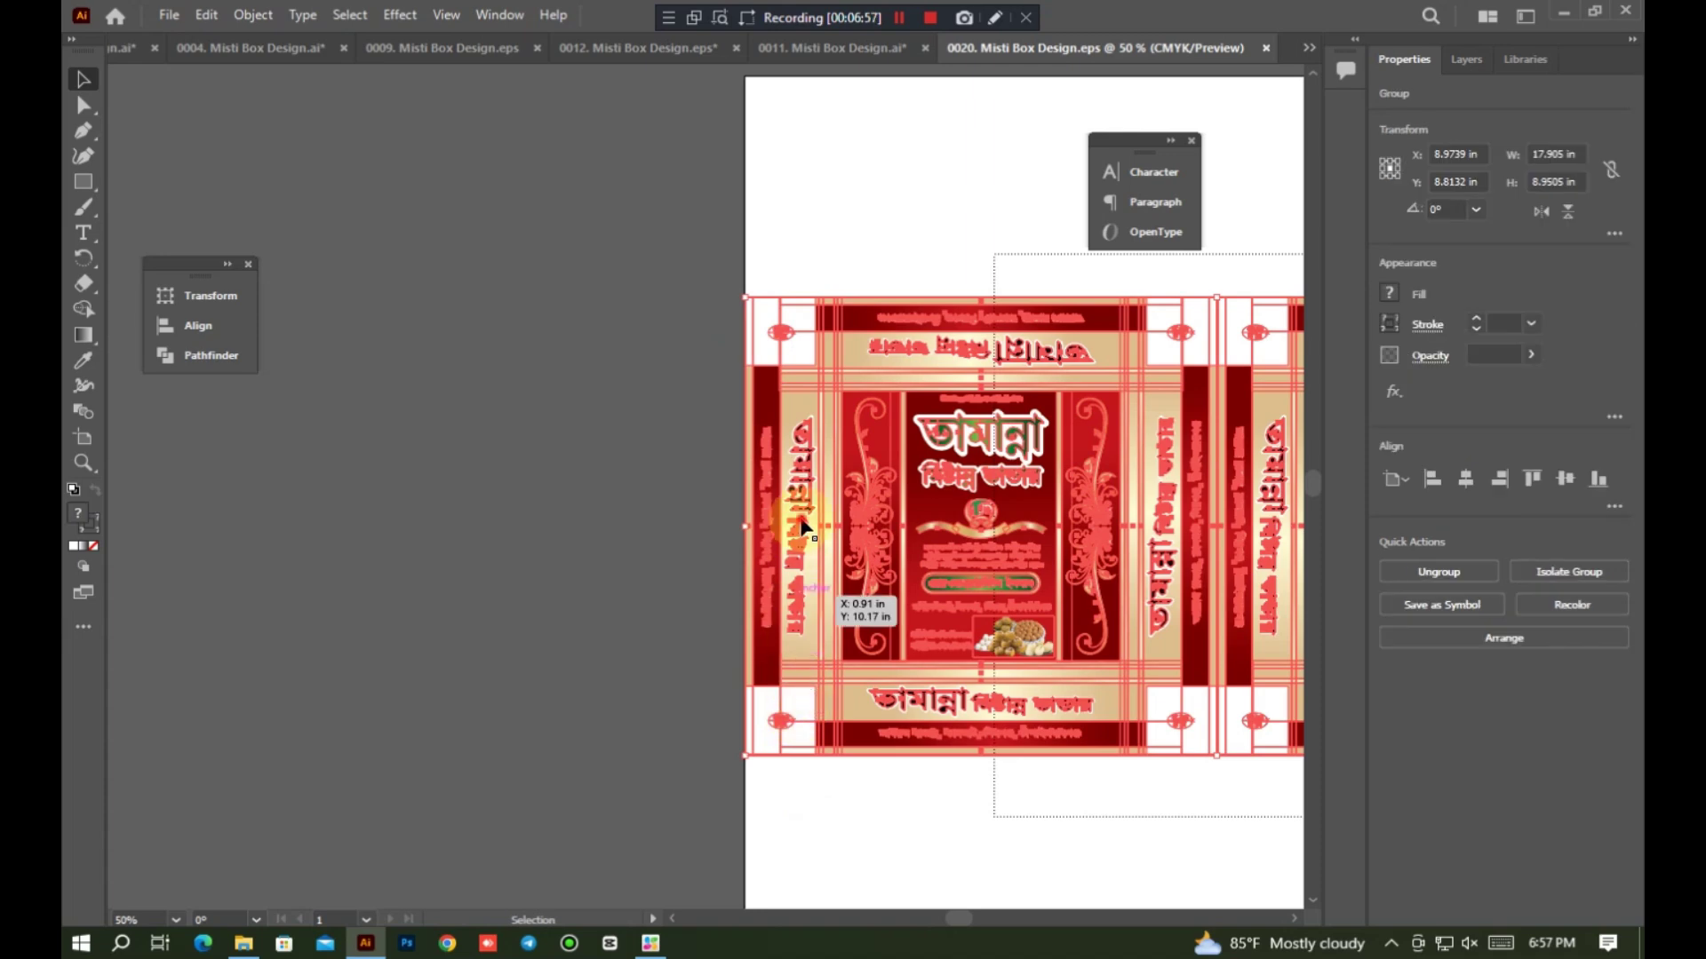
Step: Isolate the red box artwork down to a single white path in the left flap's address text, and leave isolation again
double_click(797, 484)
left_click(687, 360)
left_click_drag(725, 346, 801, 751)
double_click(773, 546)
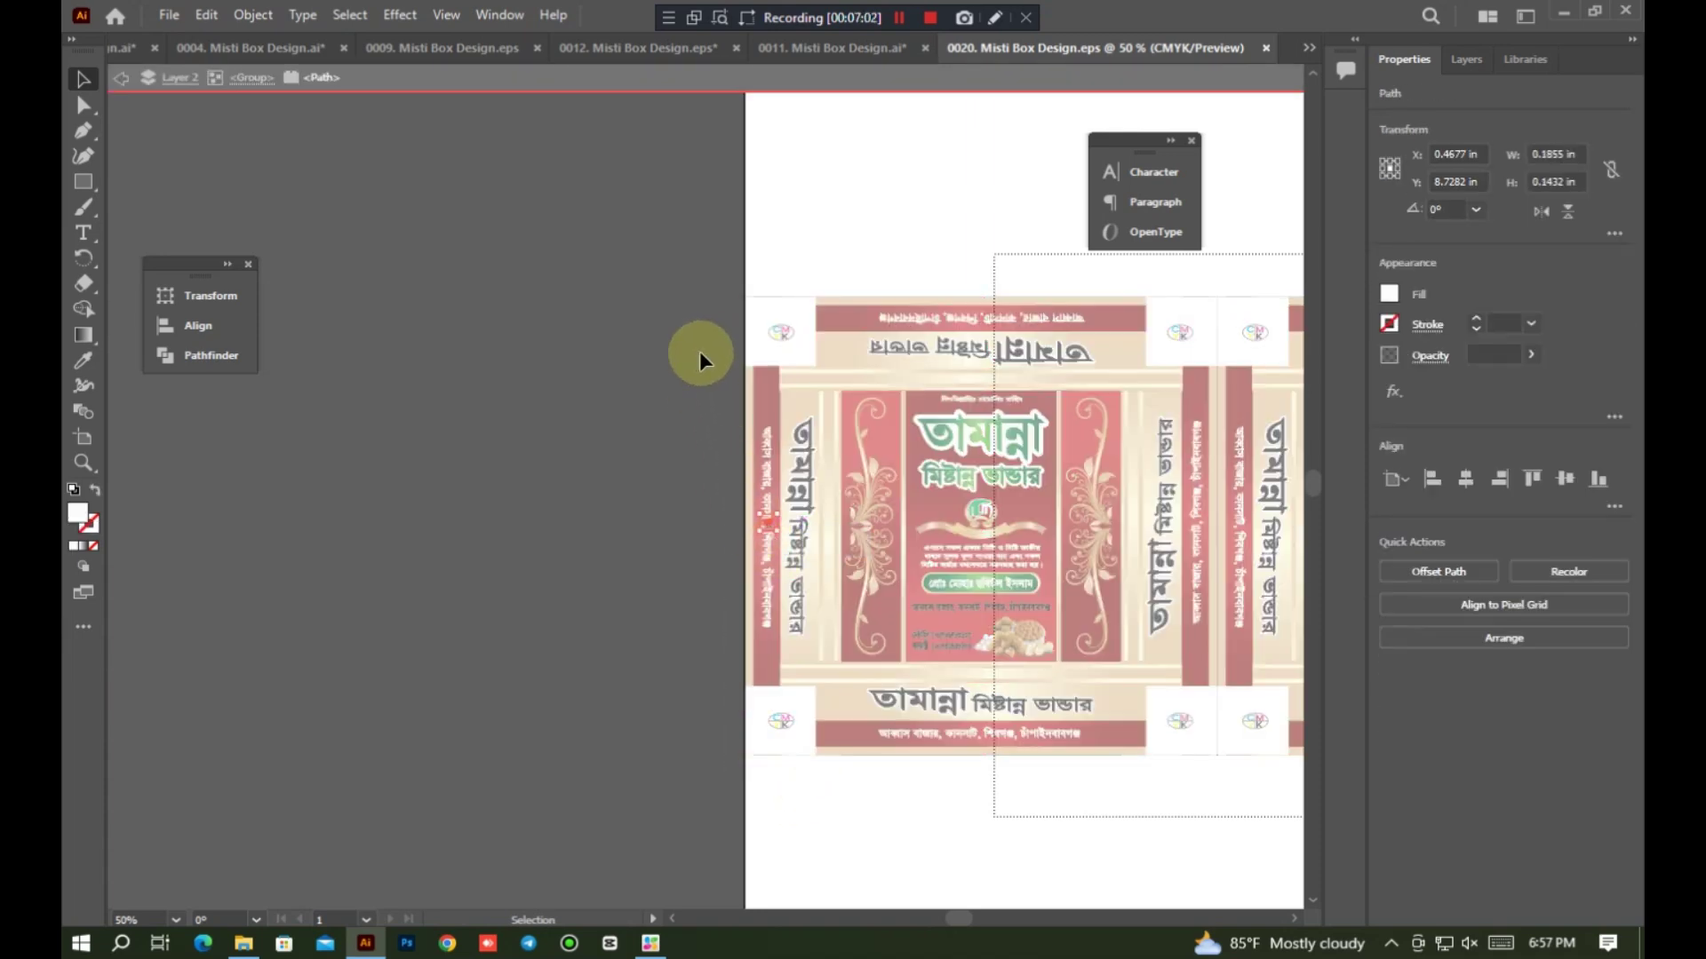
double_click(722, 573)
left_click(702, 355)
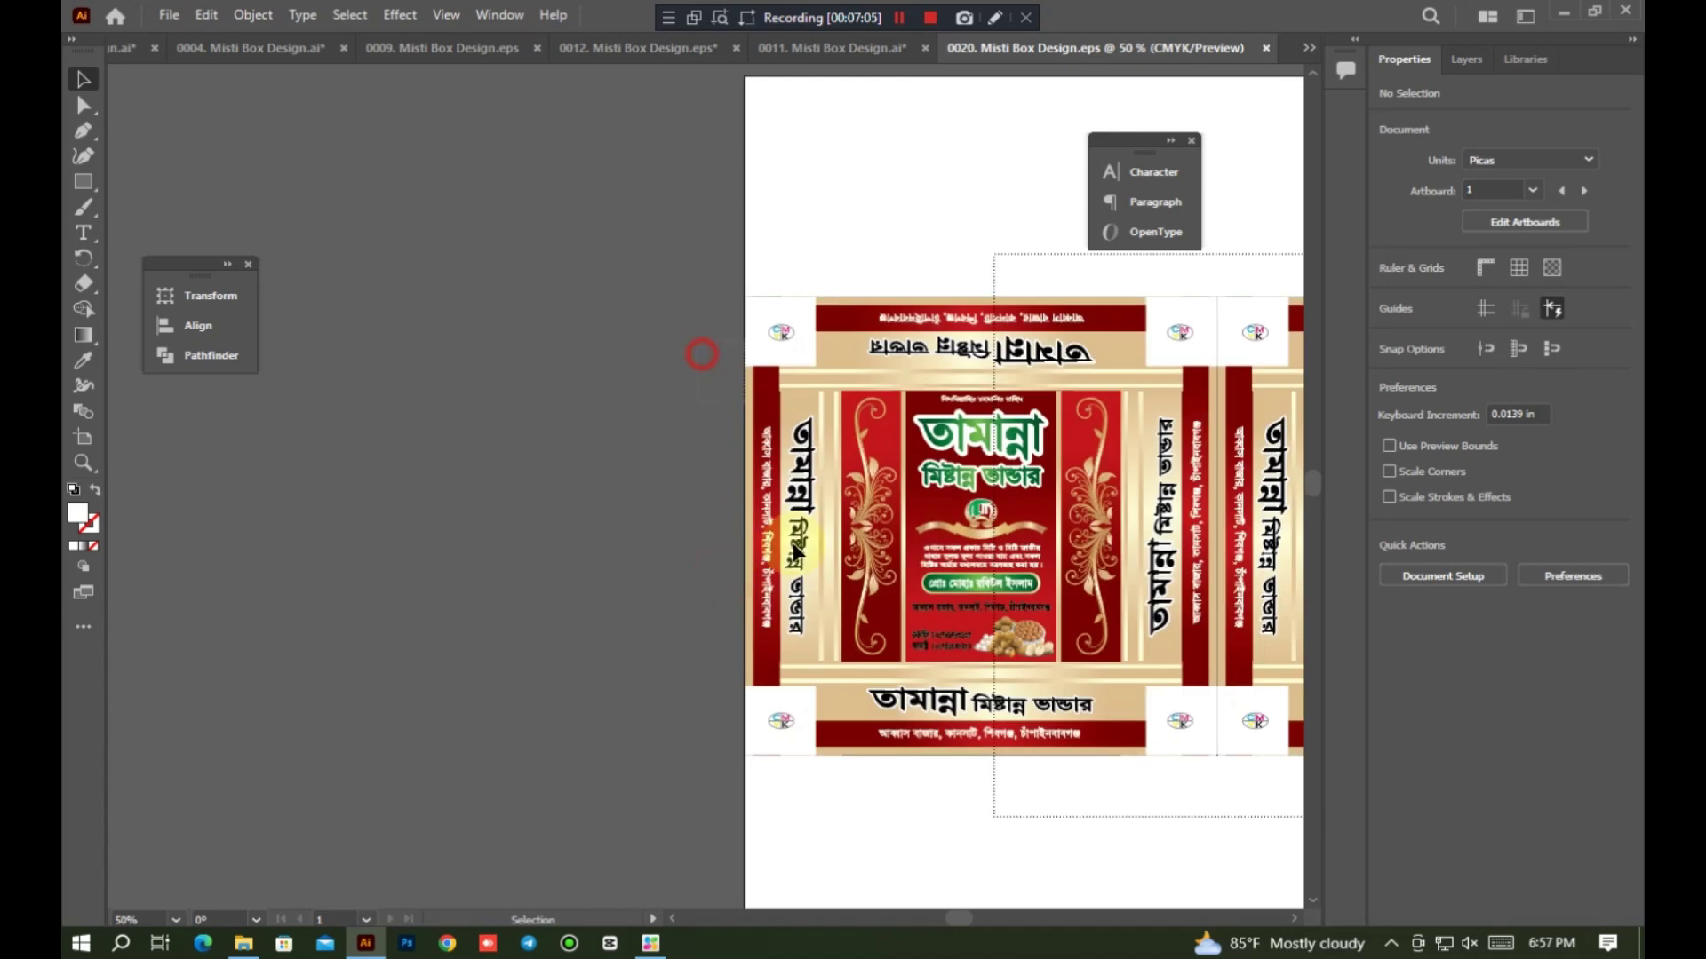
Step: Isolate the artwork group, select the left flap's vertical shop name, and isolate the beige gradient band above the front panel
left_click(804, 605)
double_click(811, 558)
left_click(786, 387)
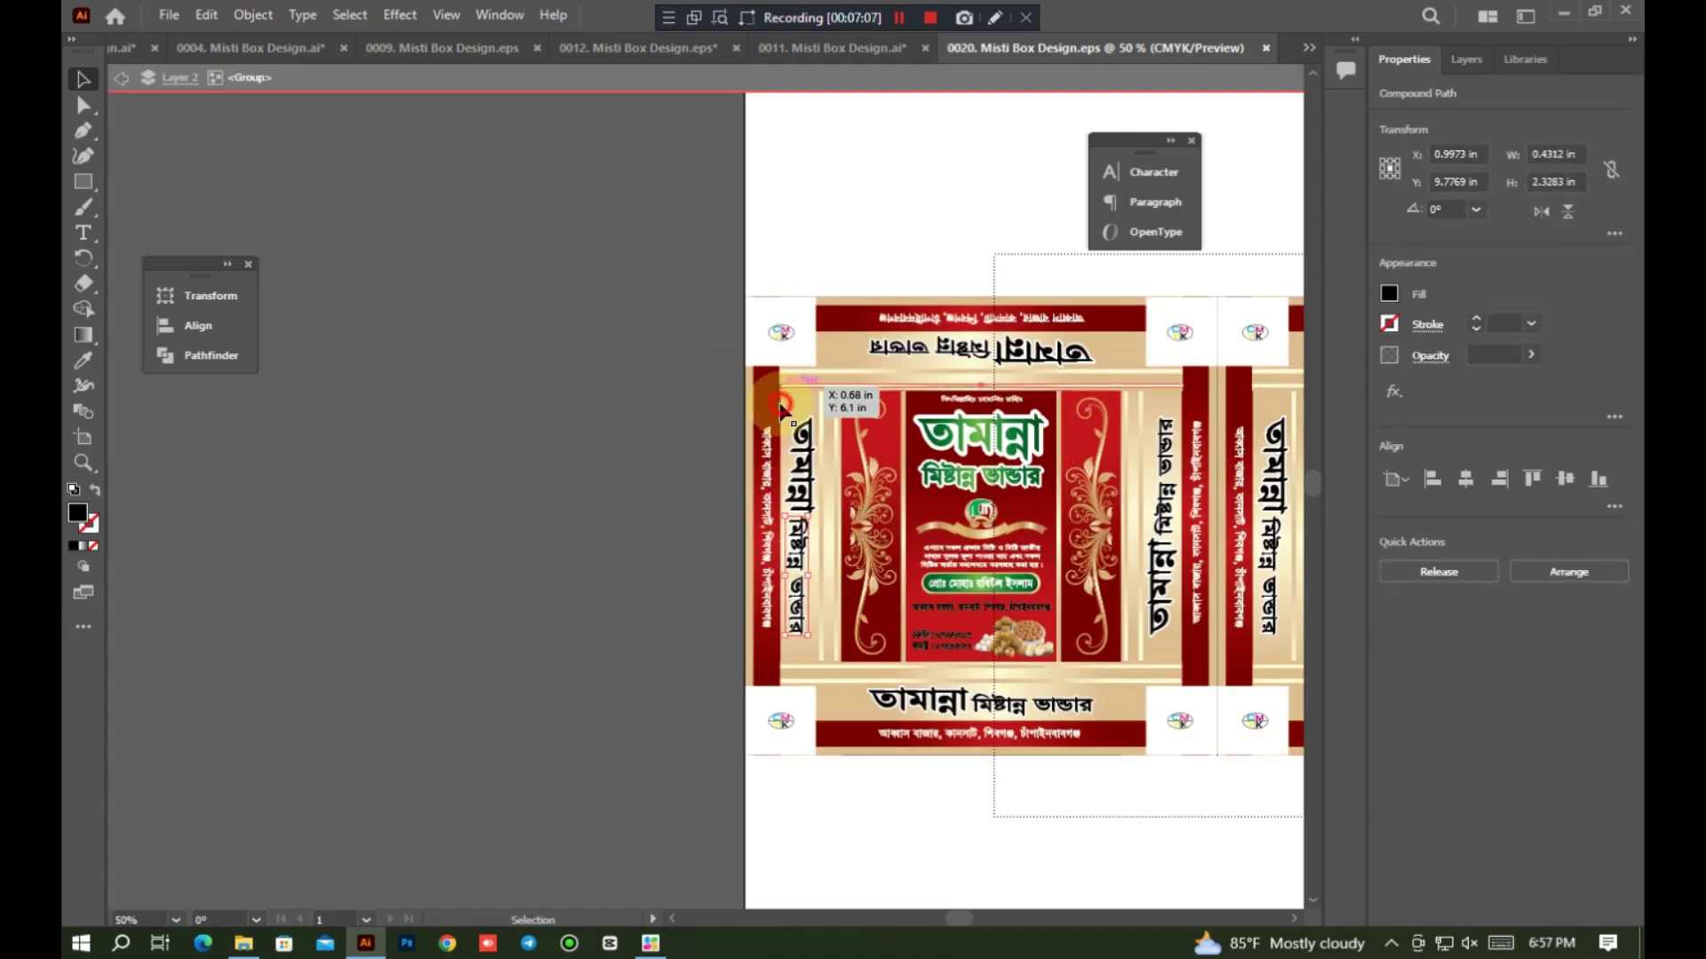
double_click(790, 375)
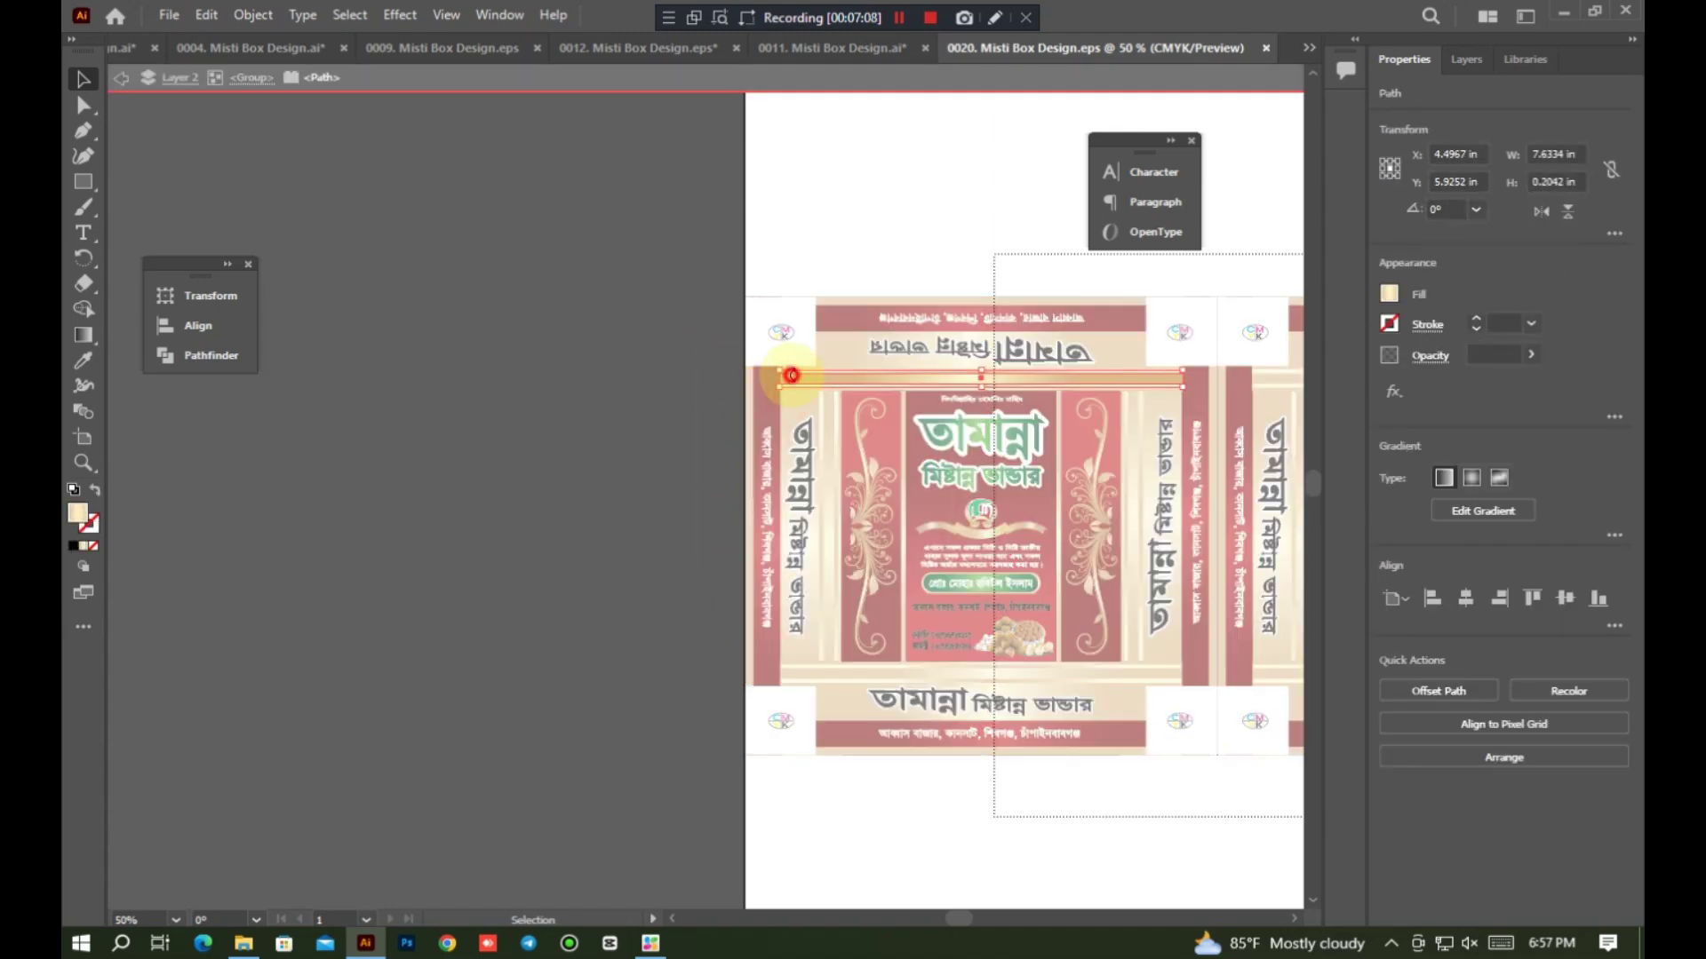
Step: Leave isolation and move the whole red box artwork left and down, mostly off the artboard
double_click(730, 373)
left_click_drag(762, 486, 296, 479)
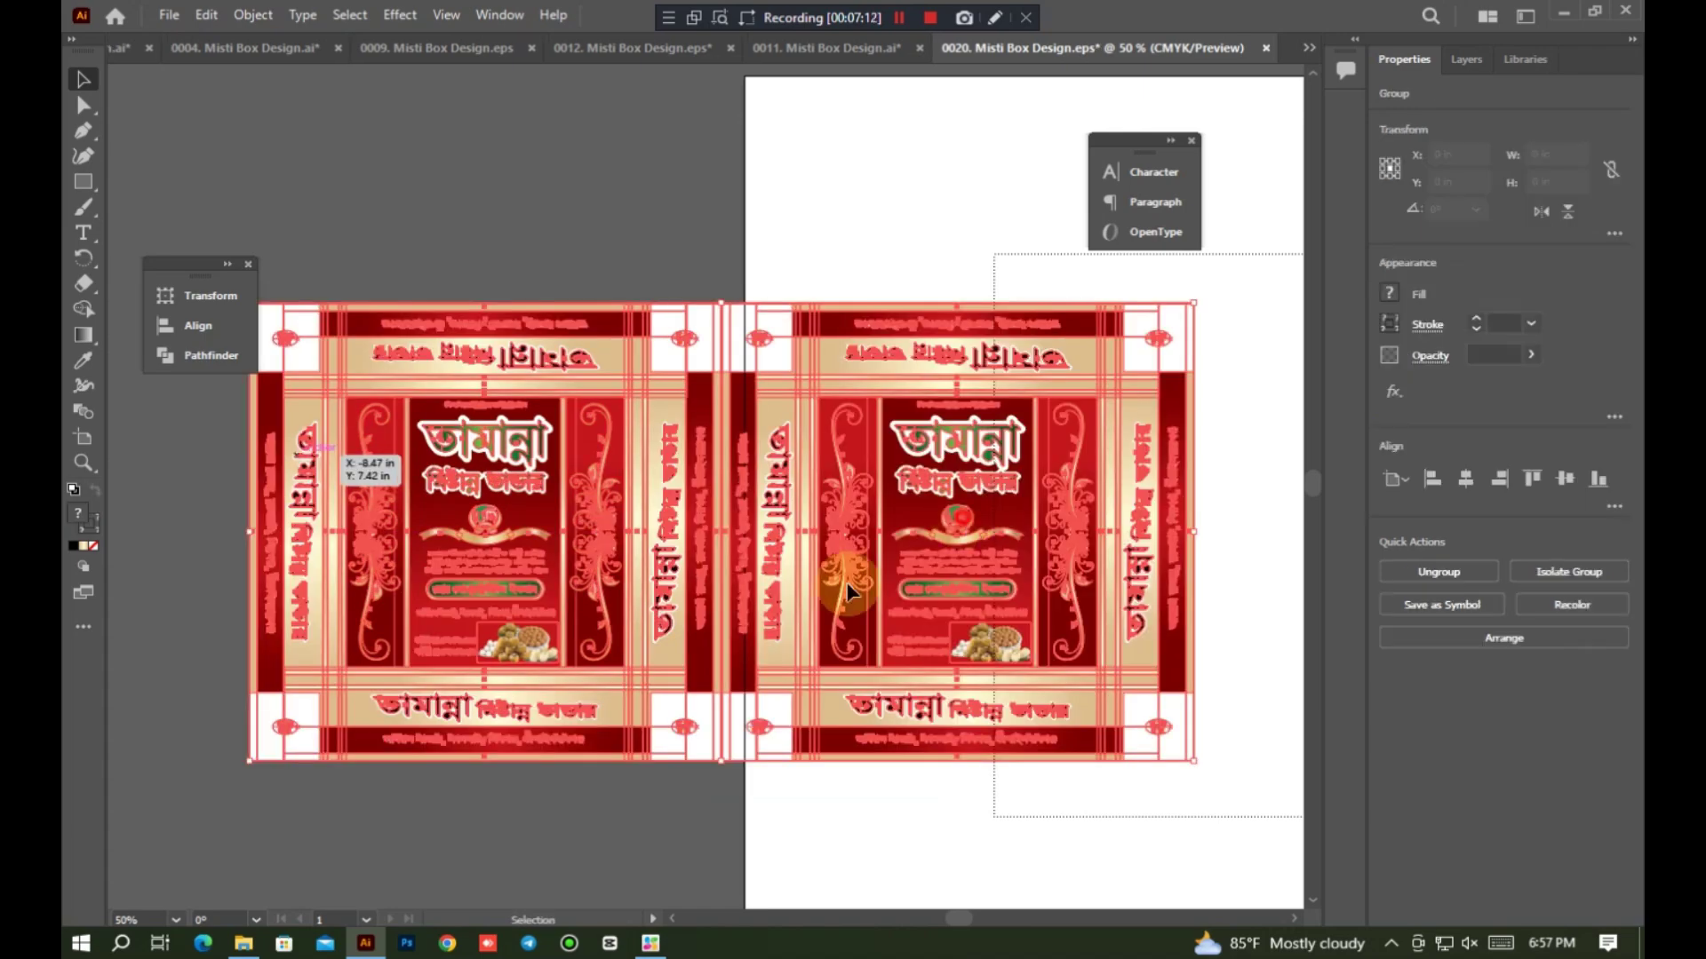
left_click_drag(942, 533, 639, 666)
Step: Open the 0028. Misti Box Design EPS file from the folder, examine the Three Brothers front panel, and isolate its artwork group
left_click(1564, 10)
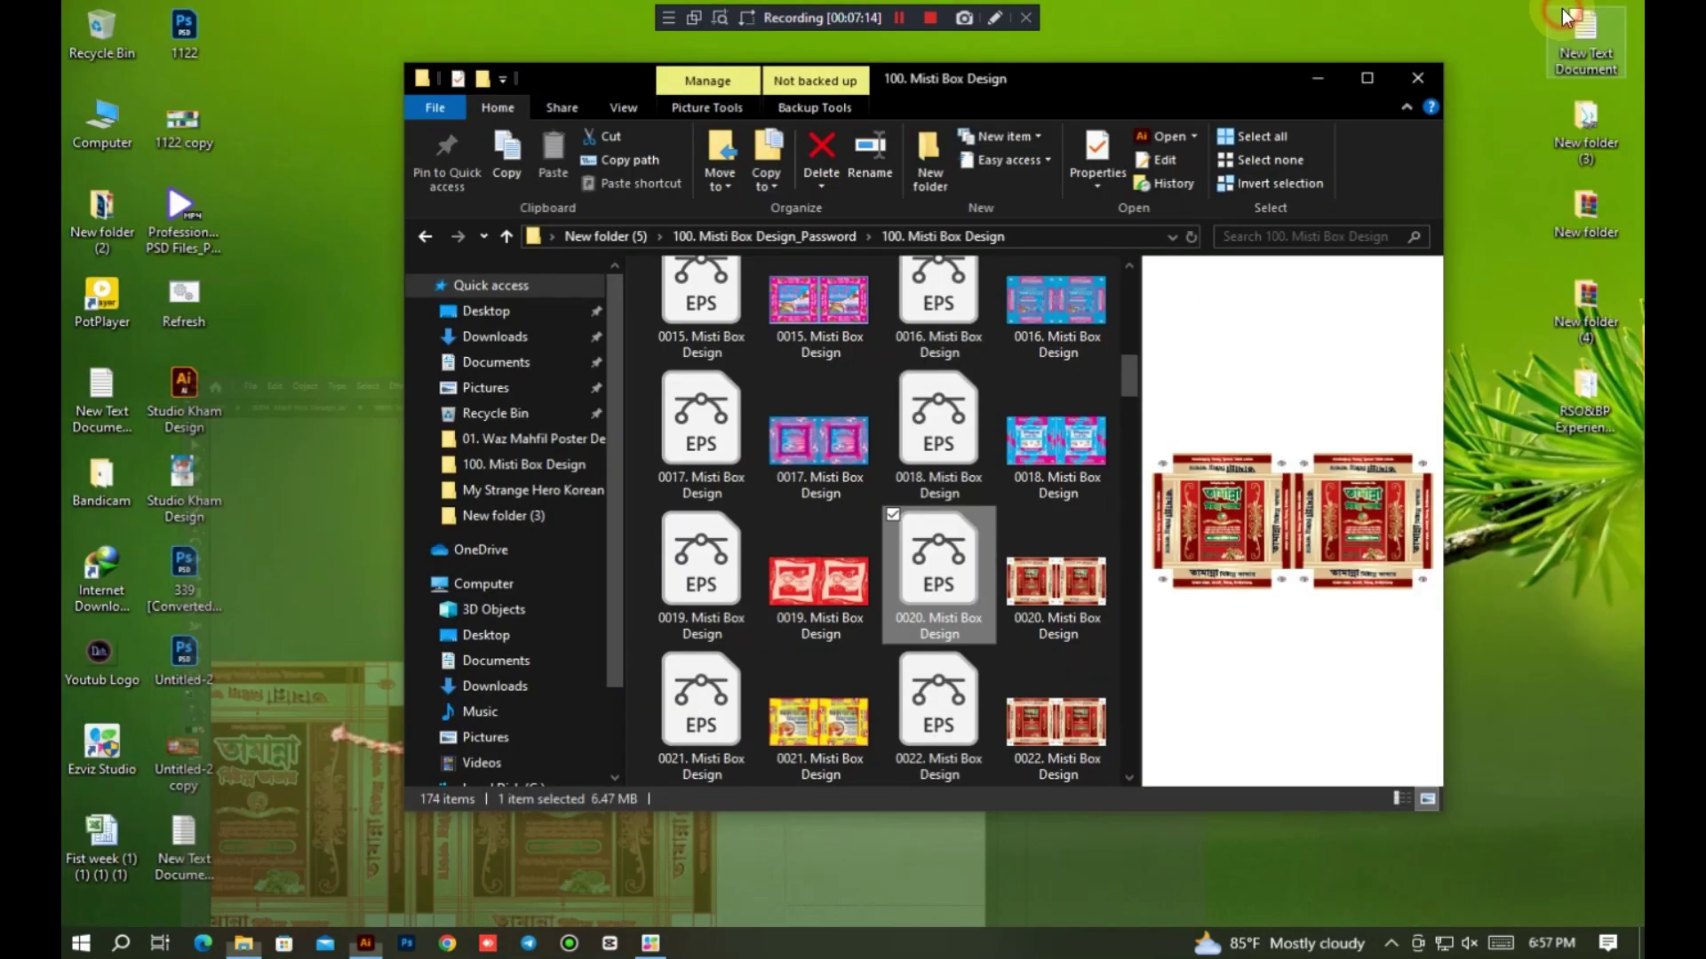
double_click(963, 602)
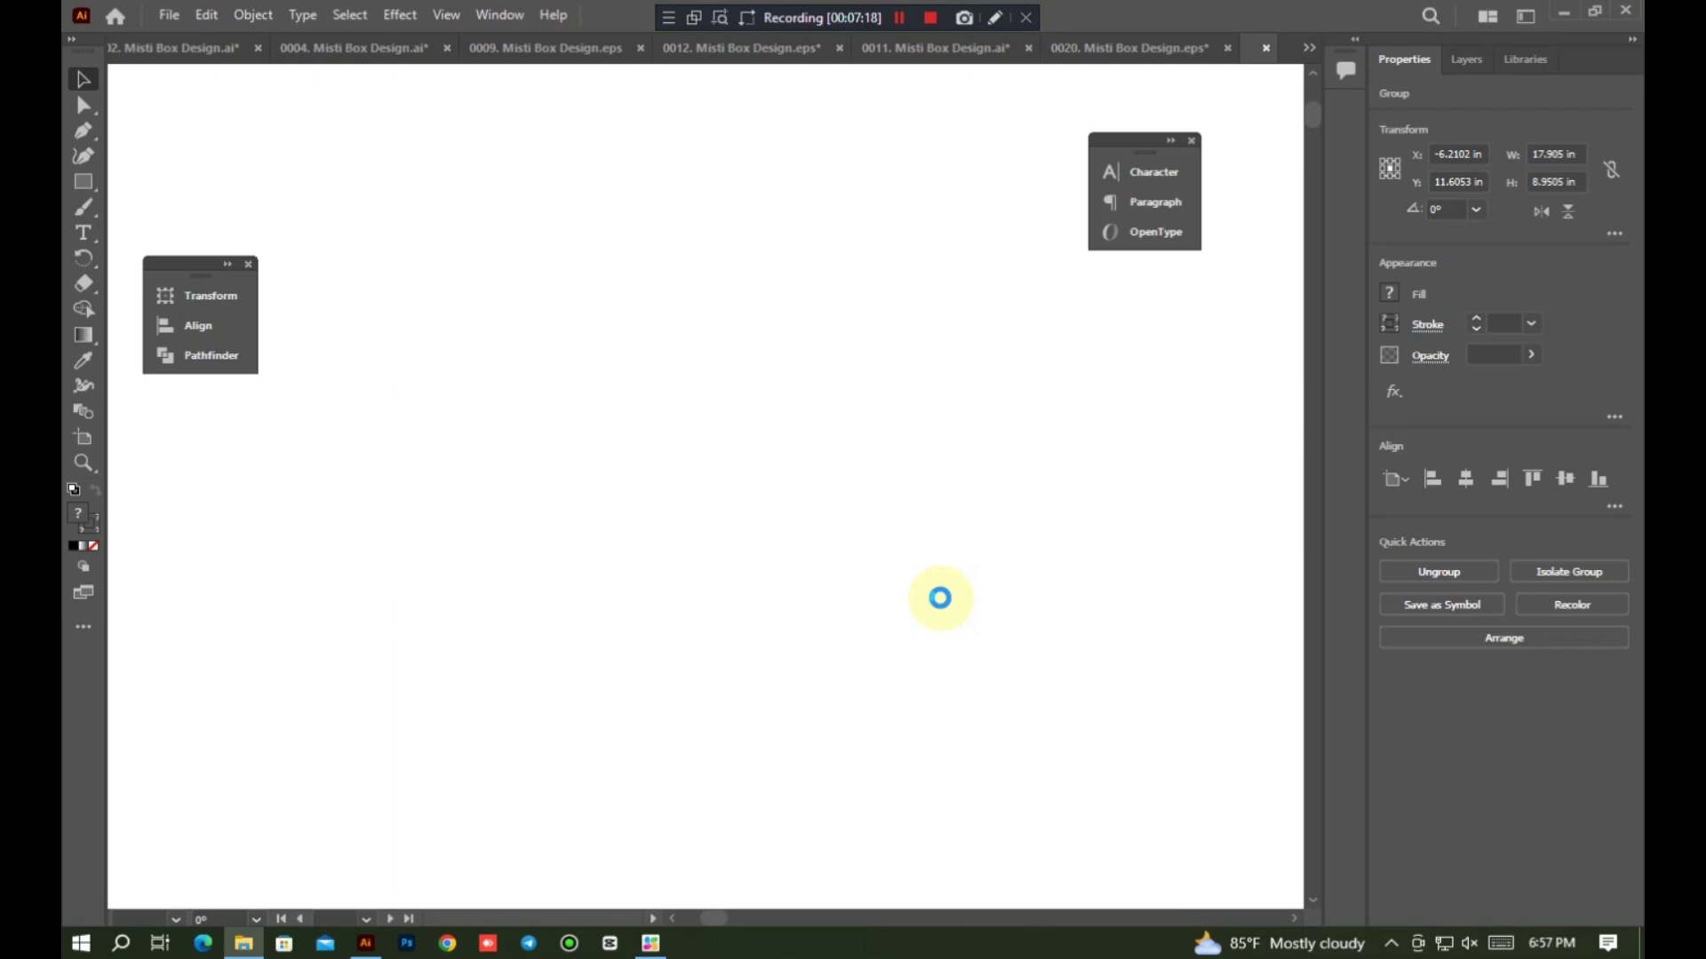
scroll(788, 552, "down", 3)
scroll(788, 552, "up", 2)
scroll(788, 552, "up", 4)
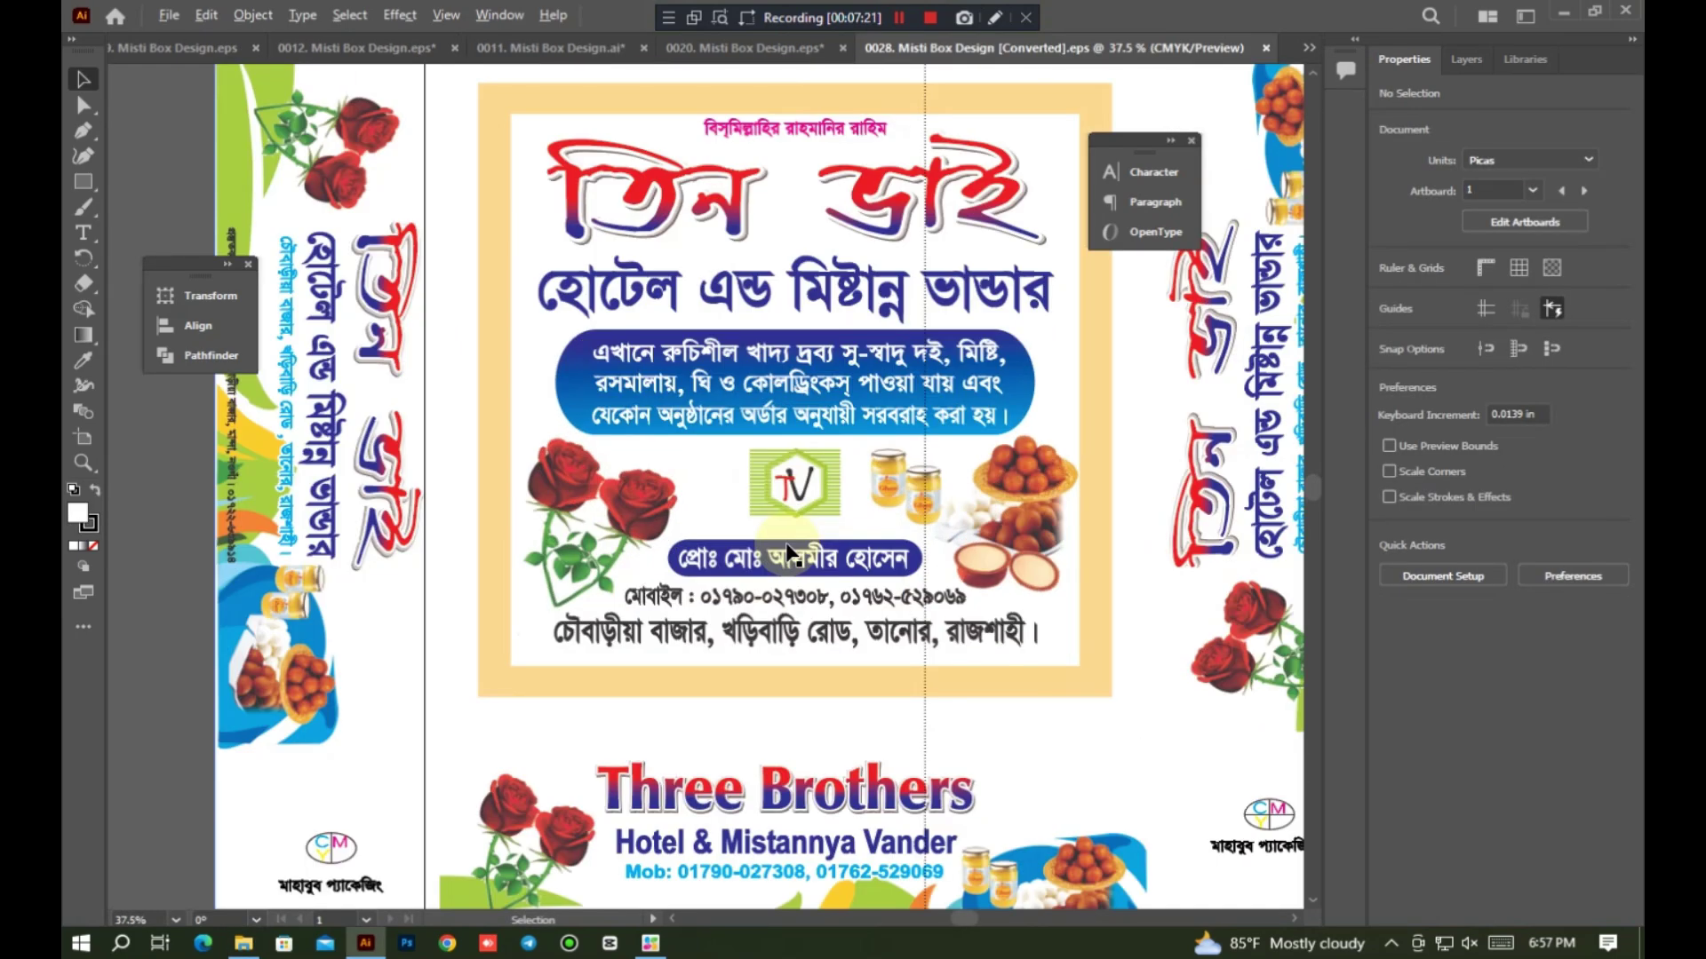
scroll(786, 553, "down", 2)
double_click(808, 448)
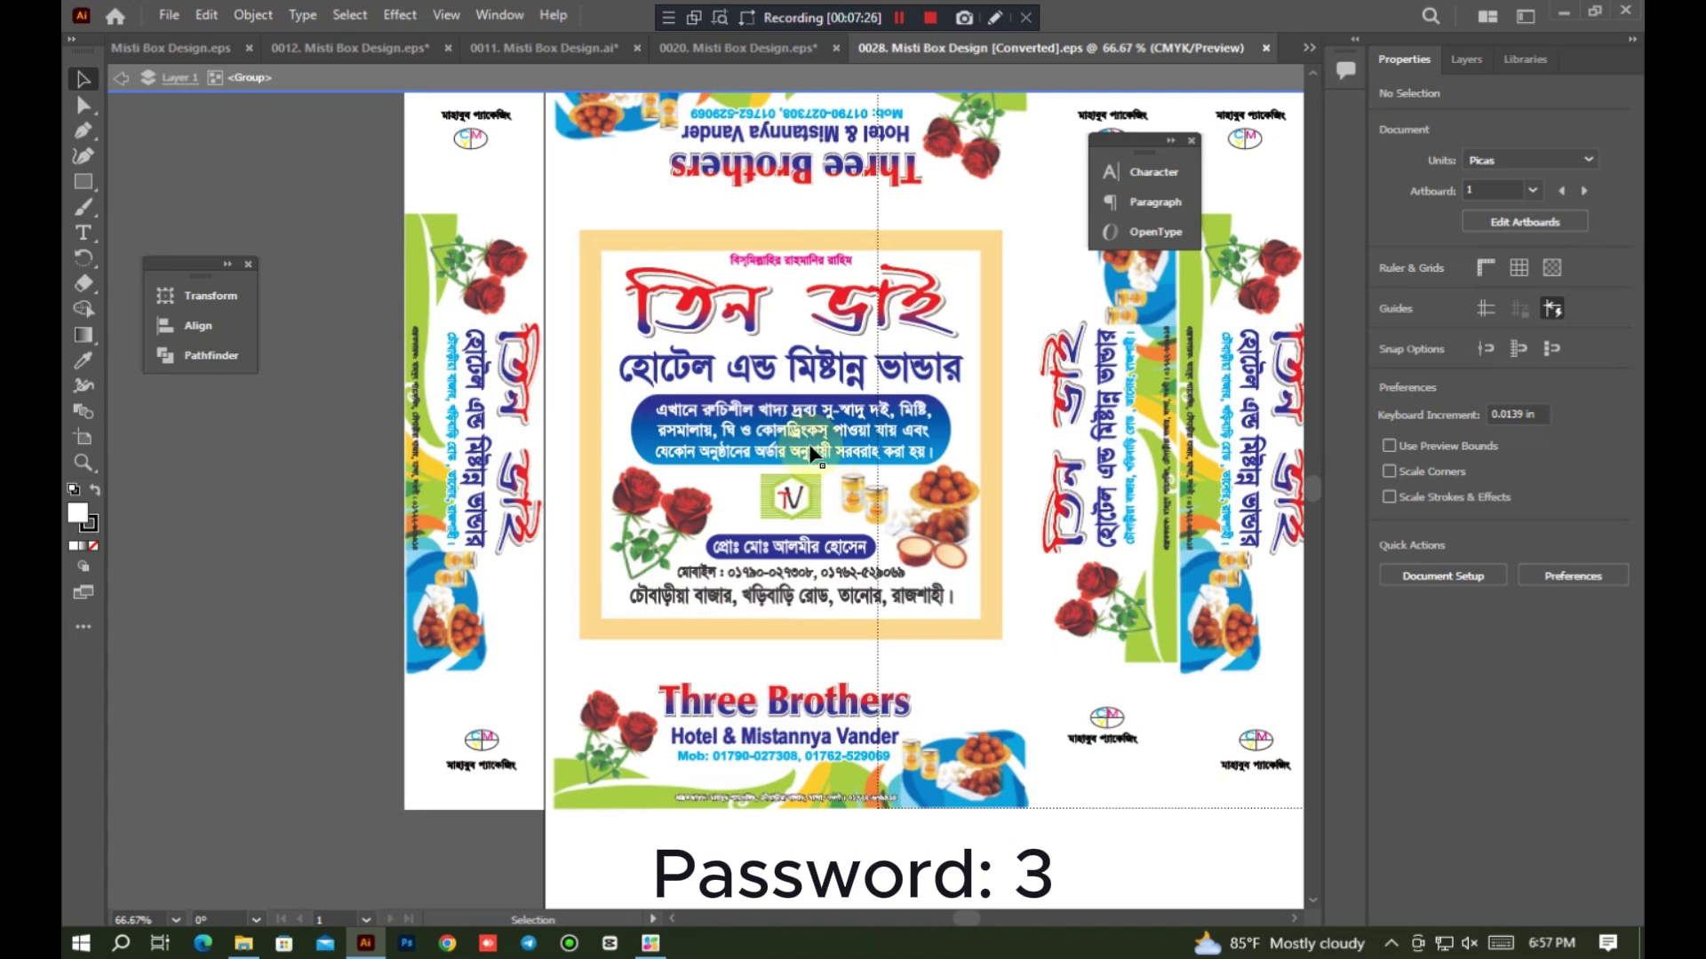
left_click(810, 449)
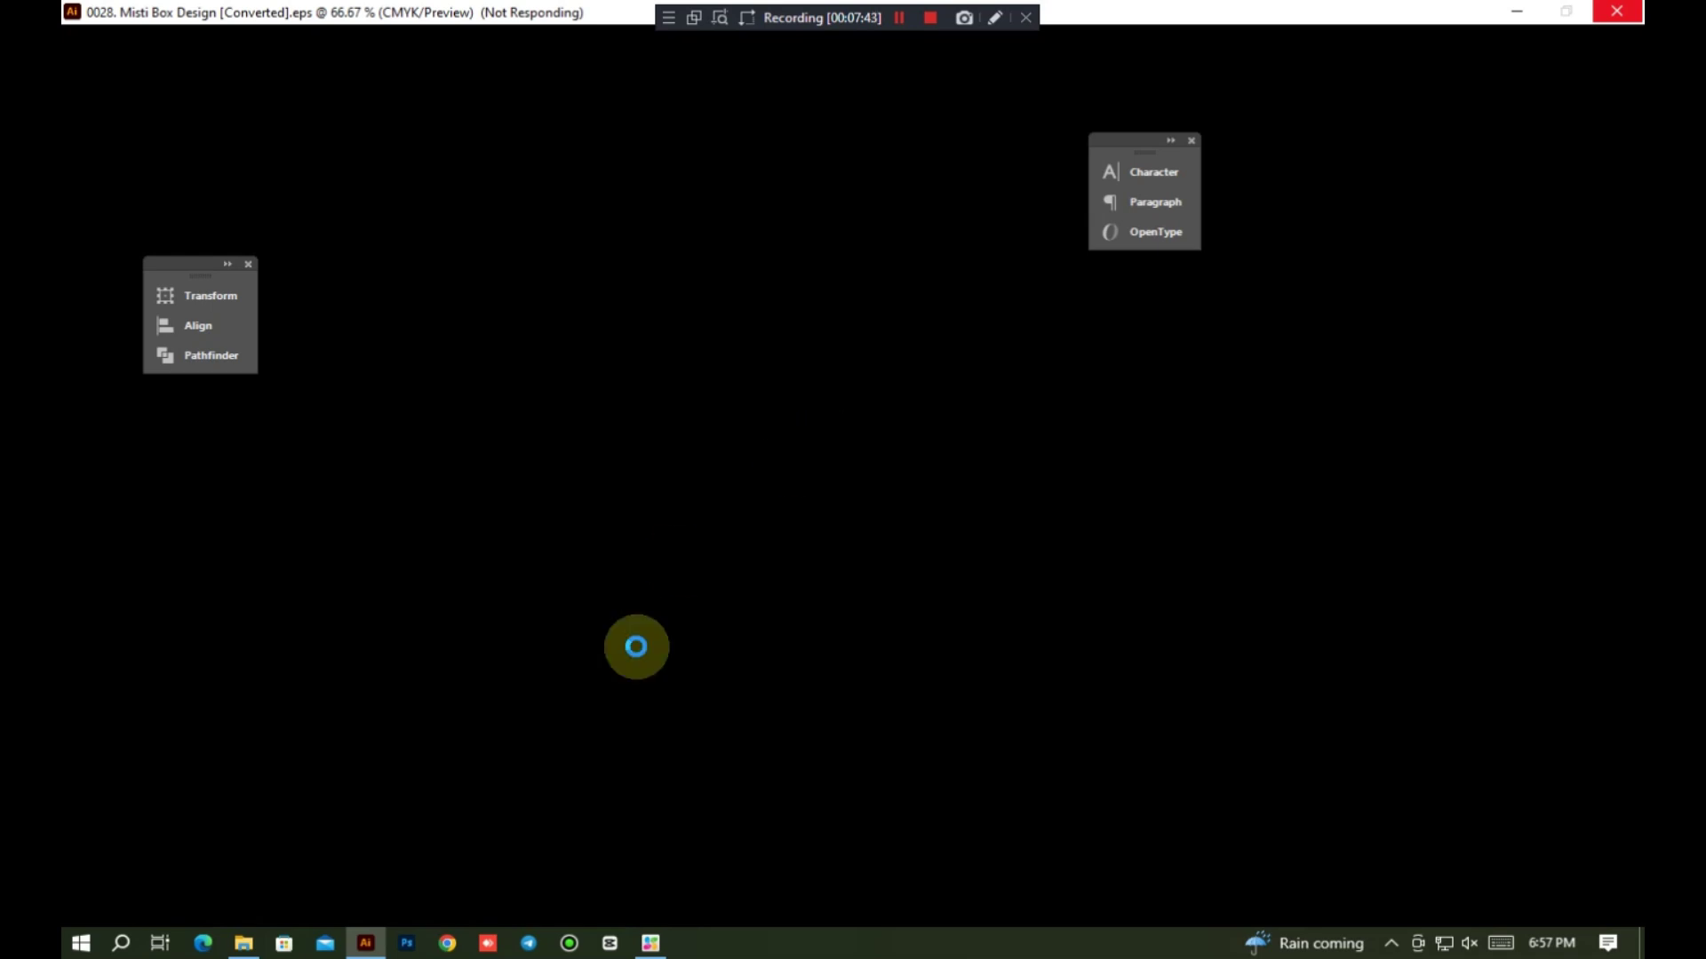
Step: Try to close the unresponsive Illustrator window, and minimize it to get back to the design folder
left_click(384, 902)
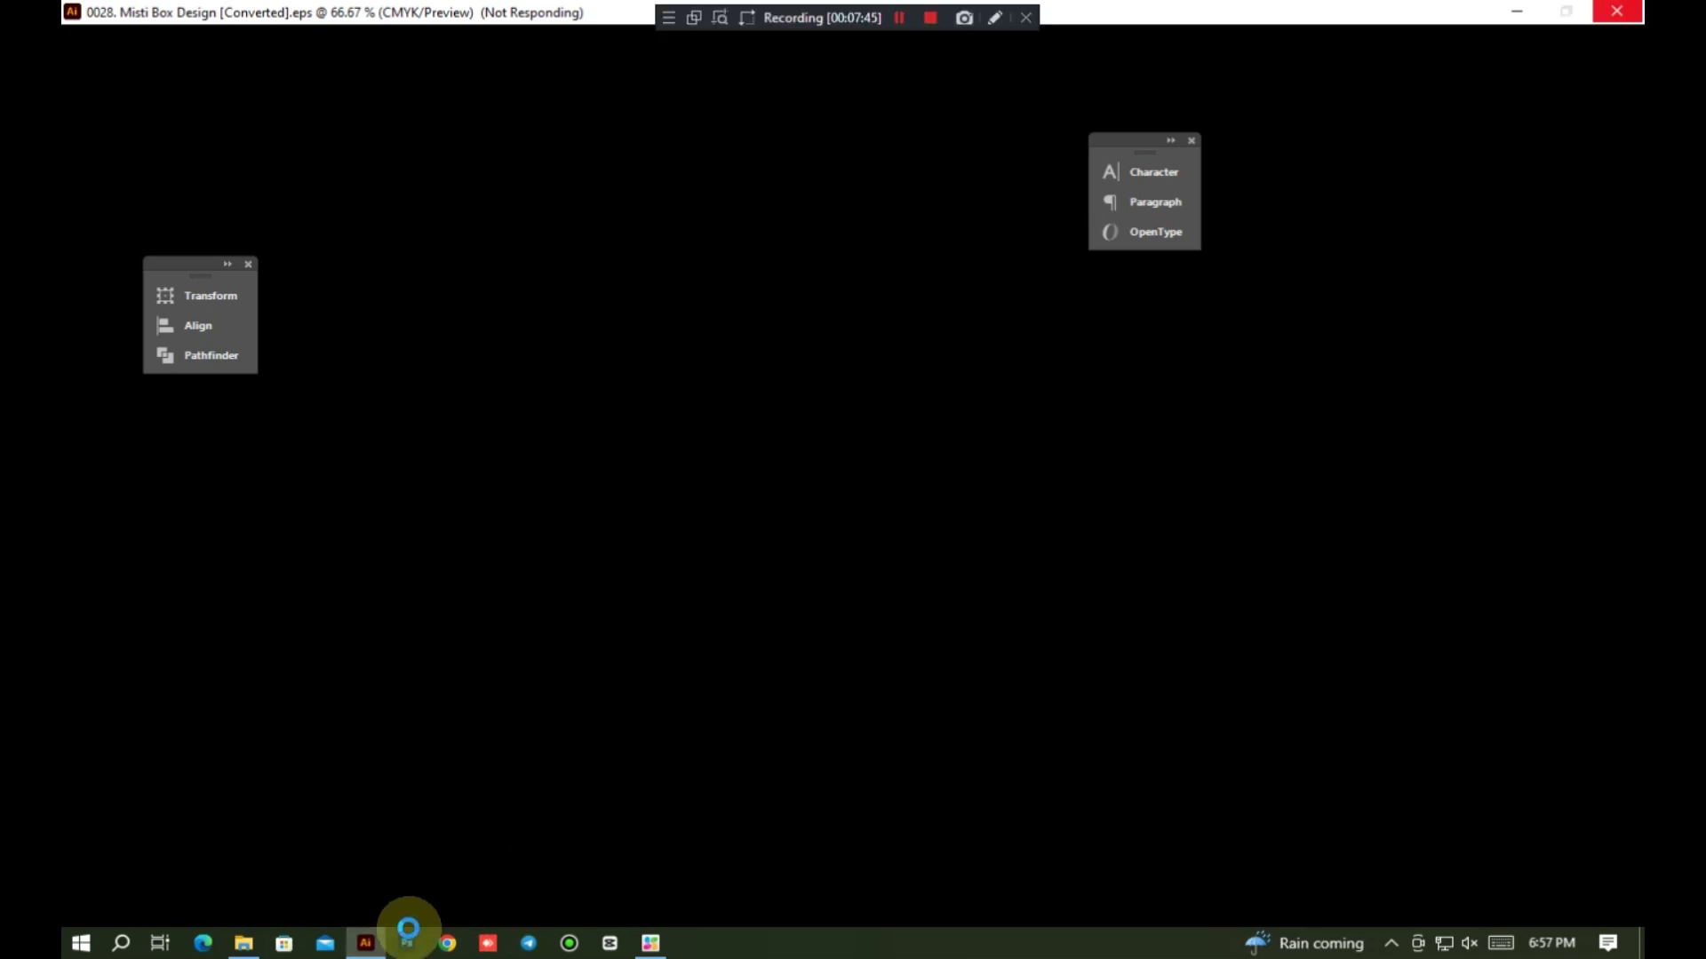
left_click(1631, 12)
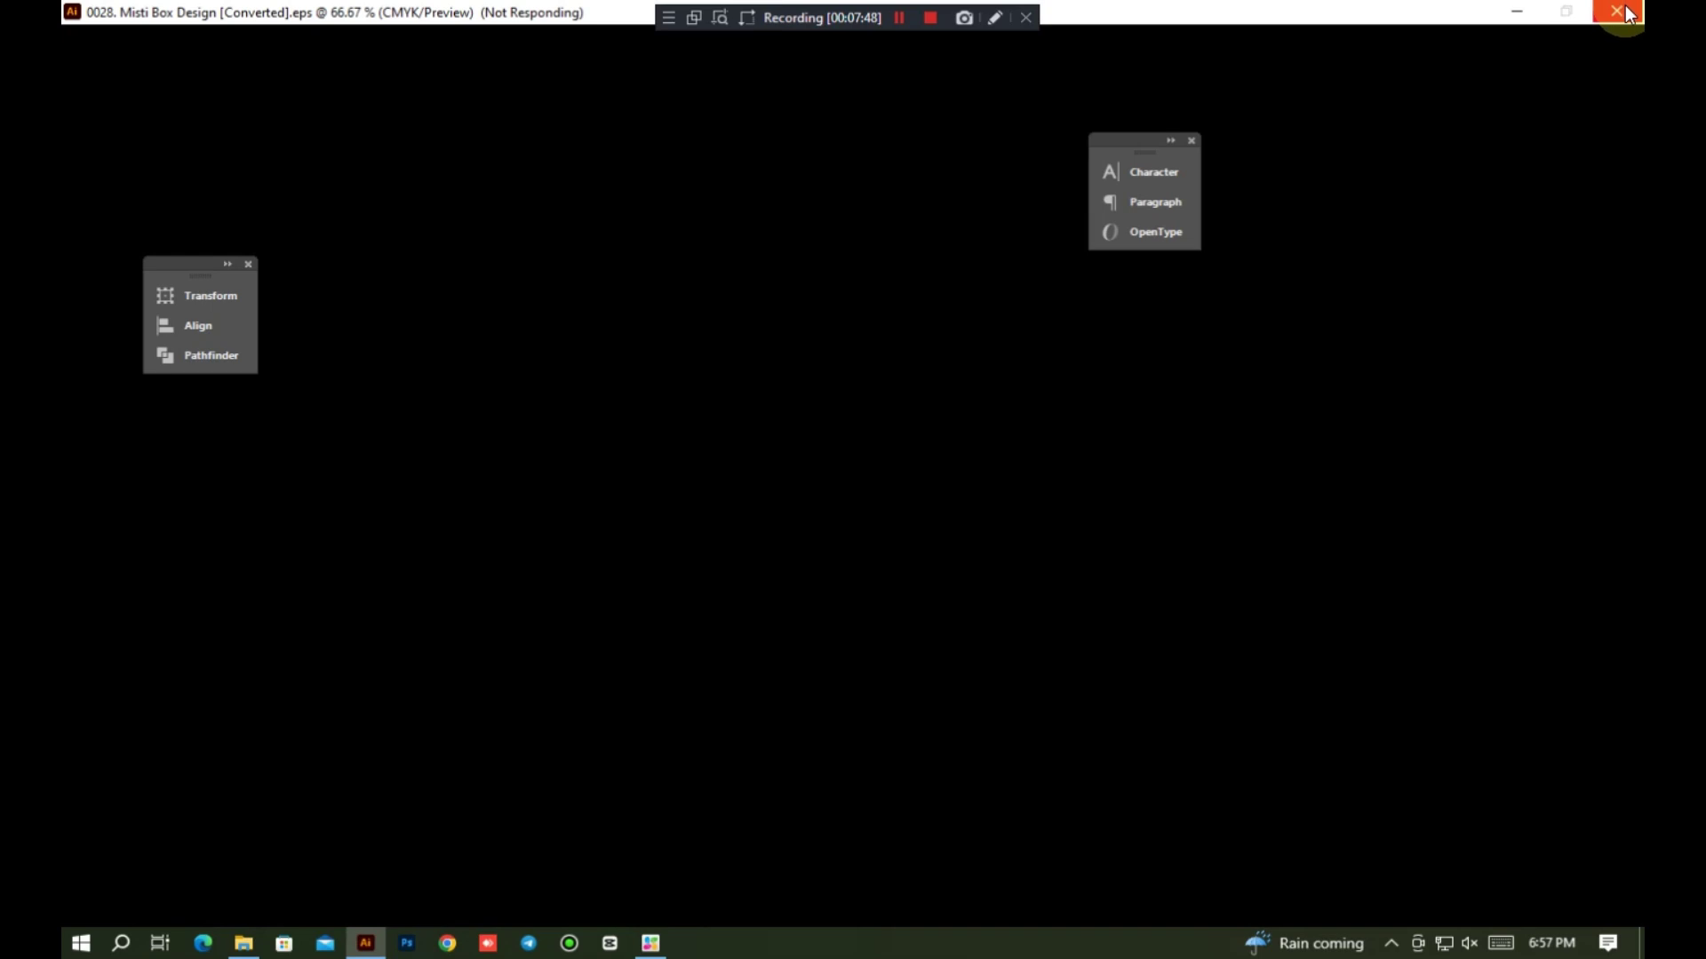
left_click(589, 883)
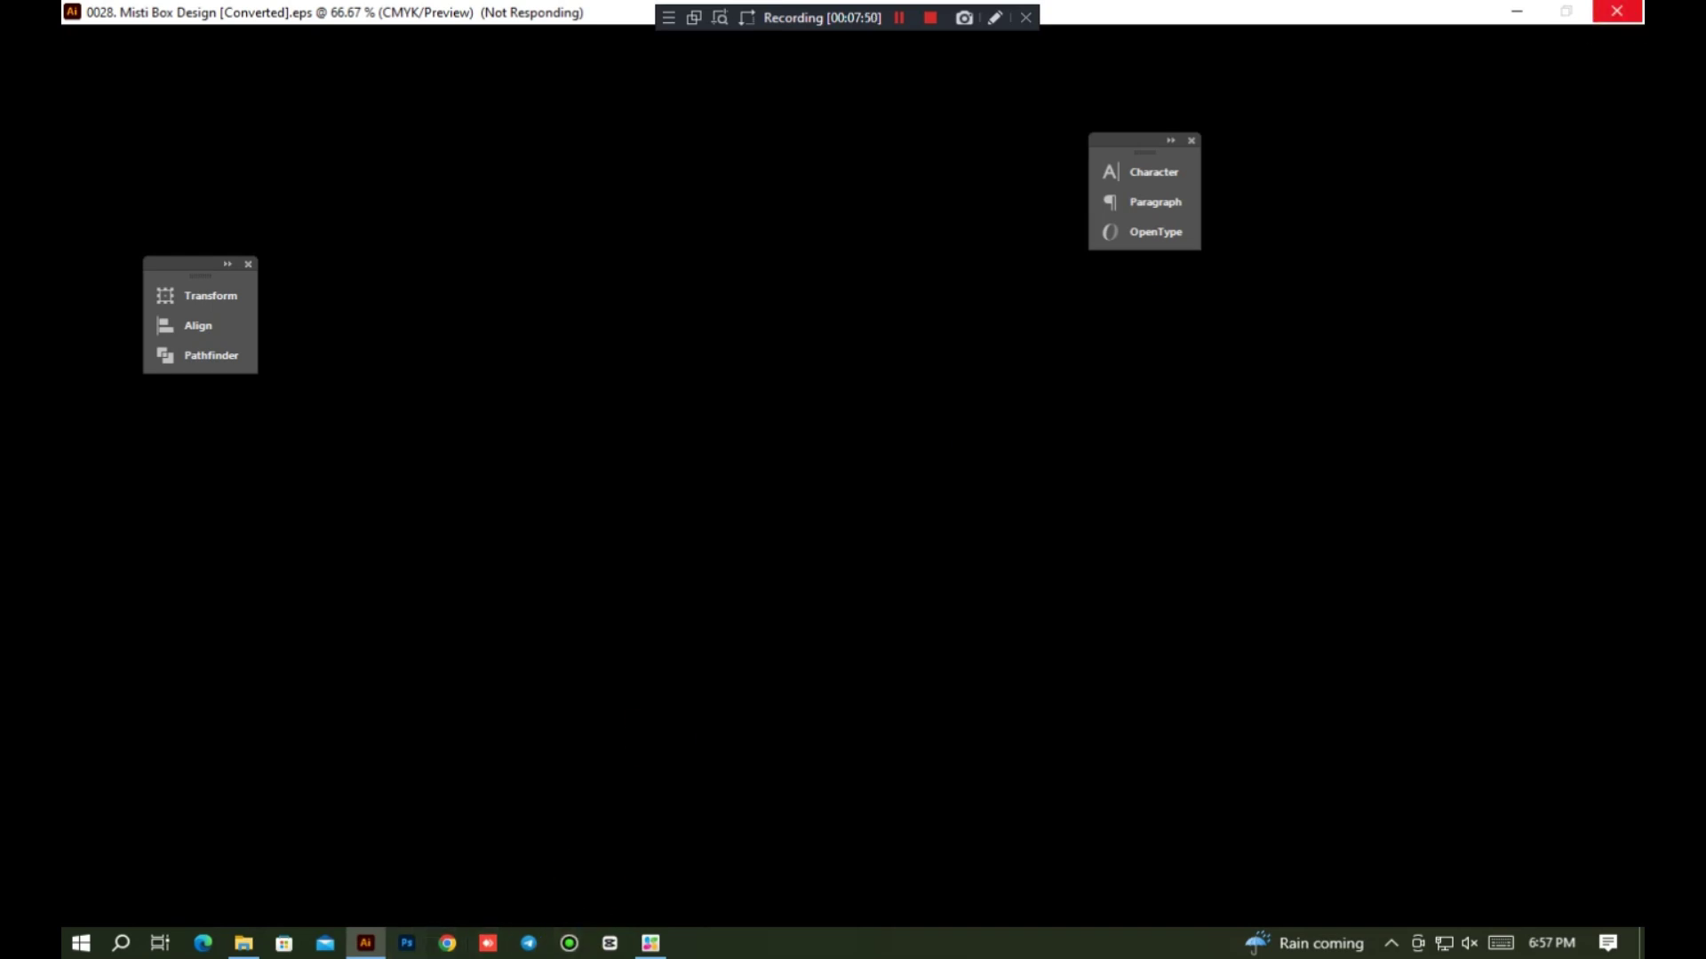
right_click(380, 940)
left_click(378, 904)
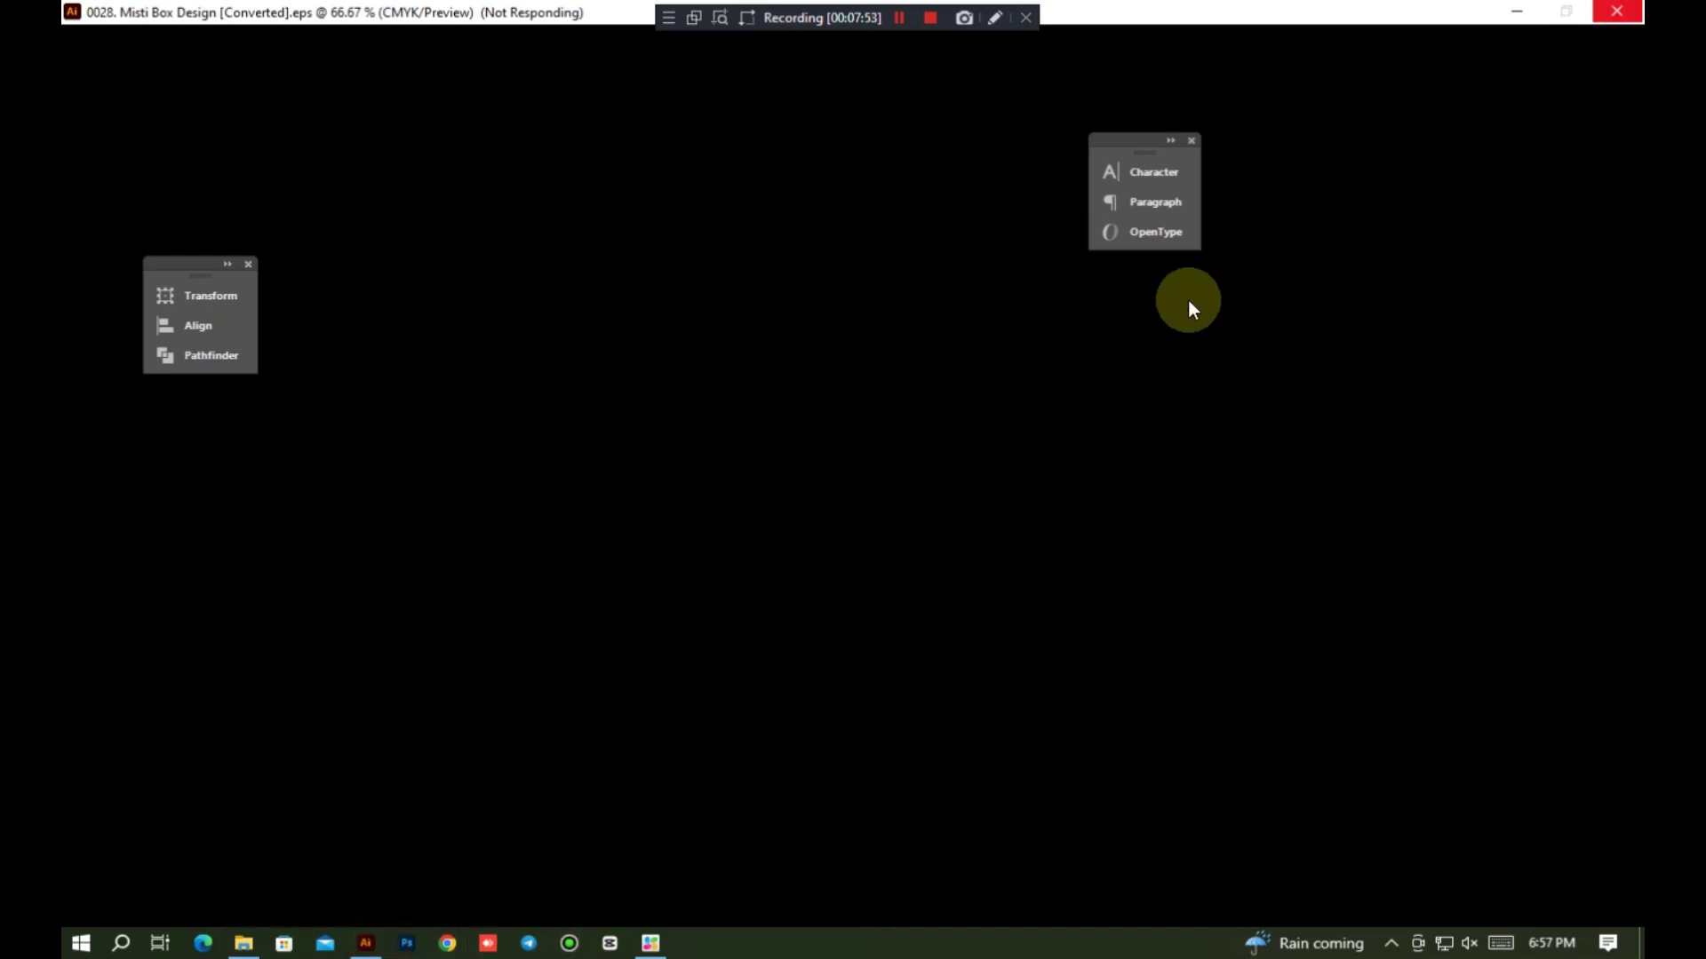
left_click(1517, 12)
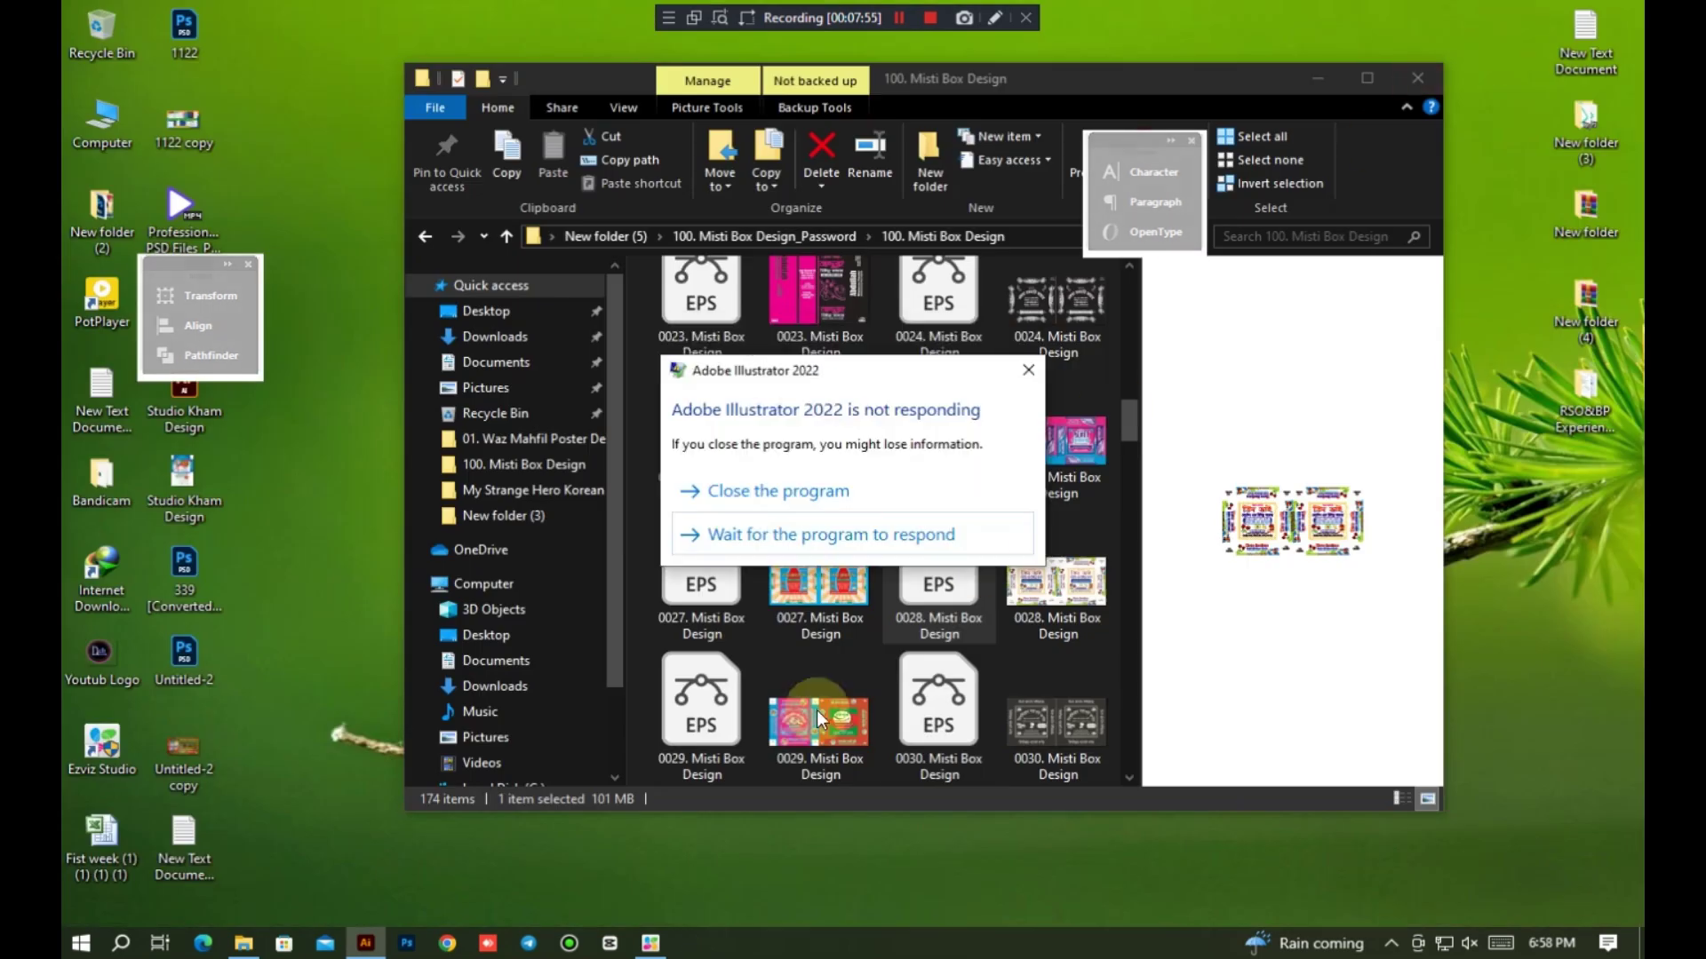
left_click(831, 557)
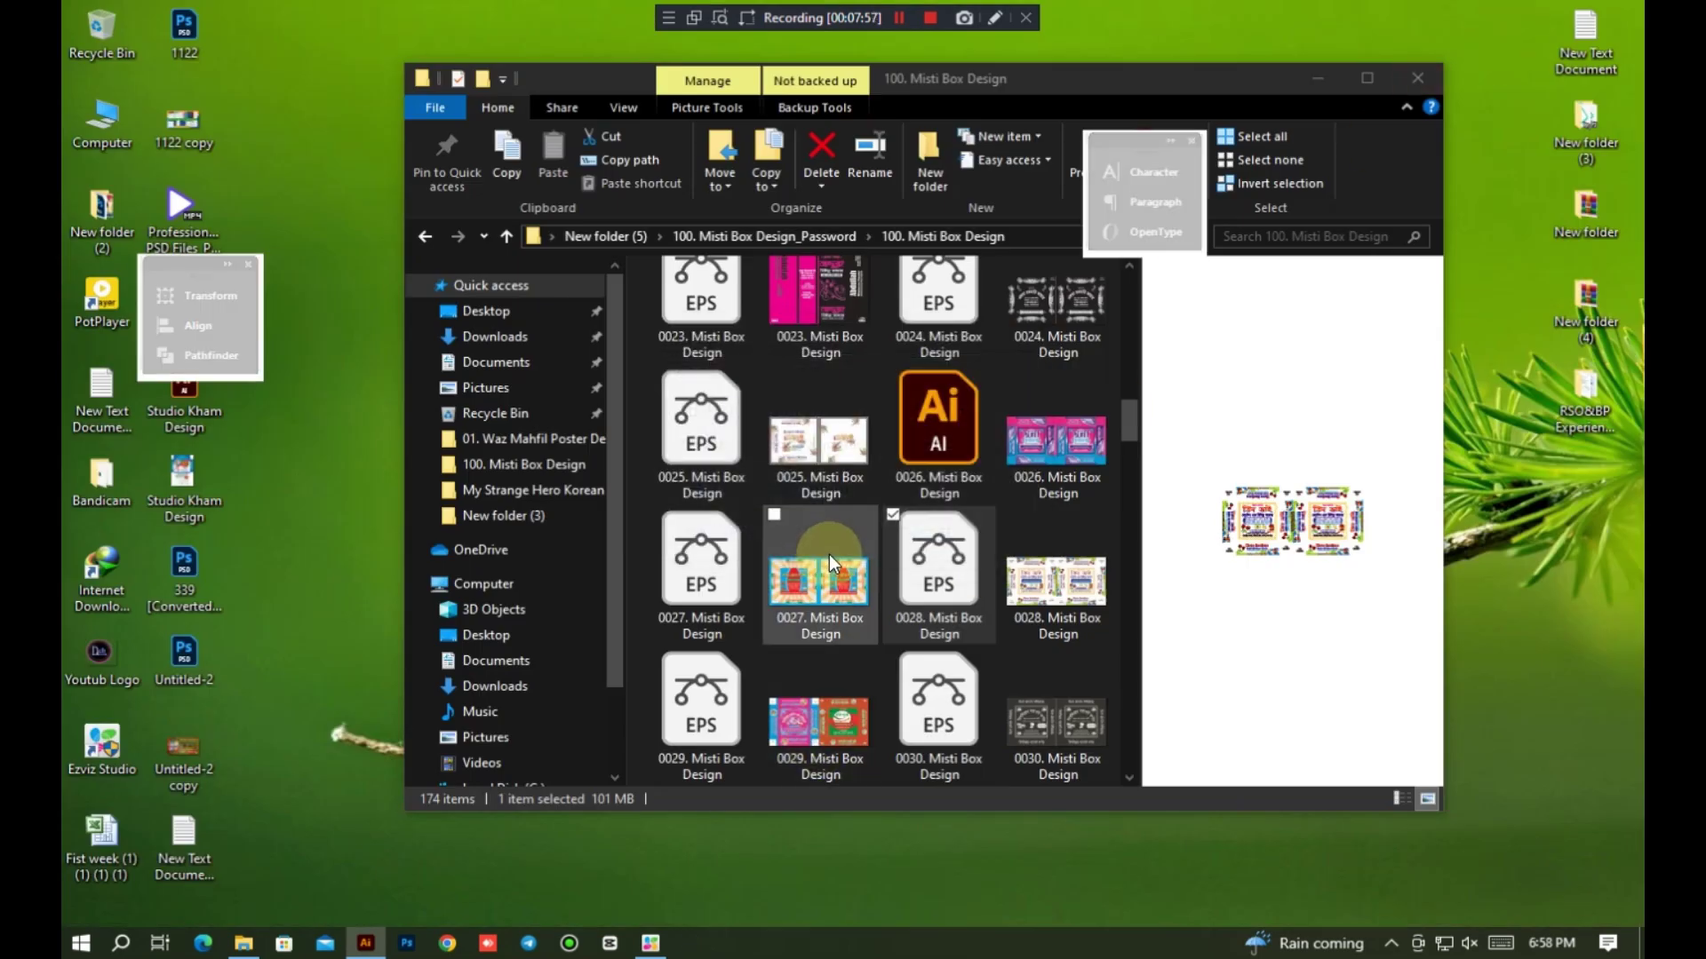
Step: Restore the unresponsive Illustrator window and force the program to close
left_click(365, 942)
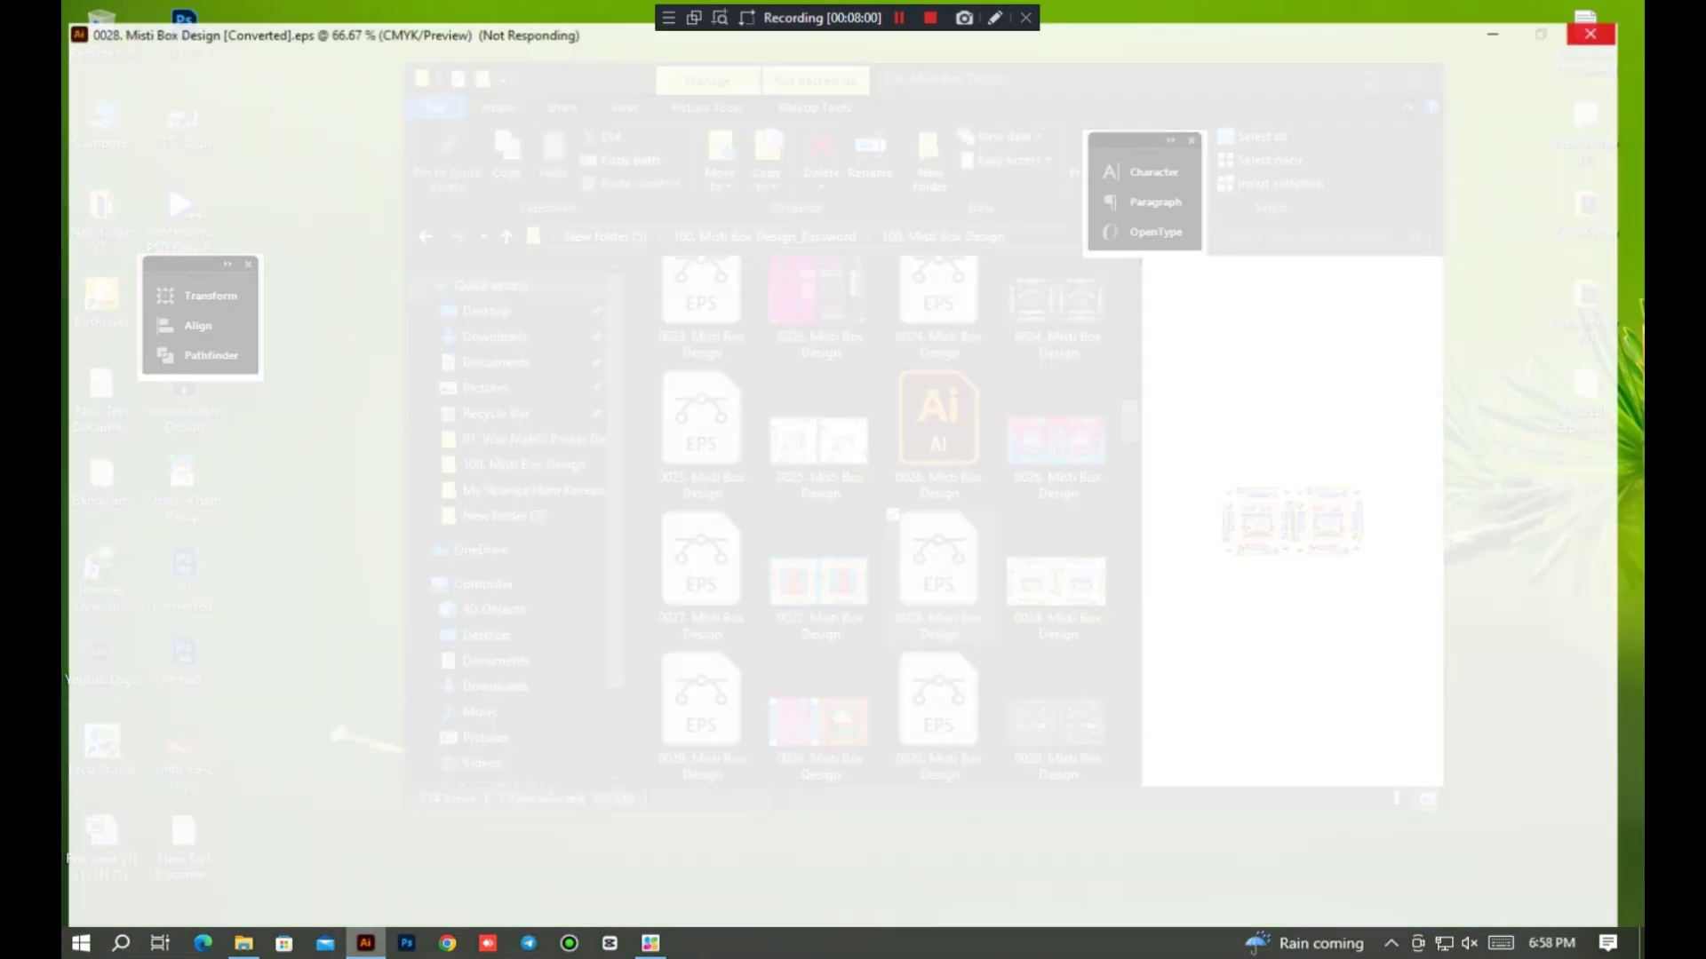
right_click(366, 942)
left_click(356, 903)
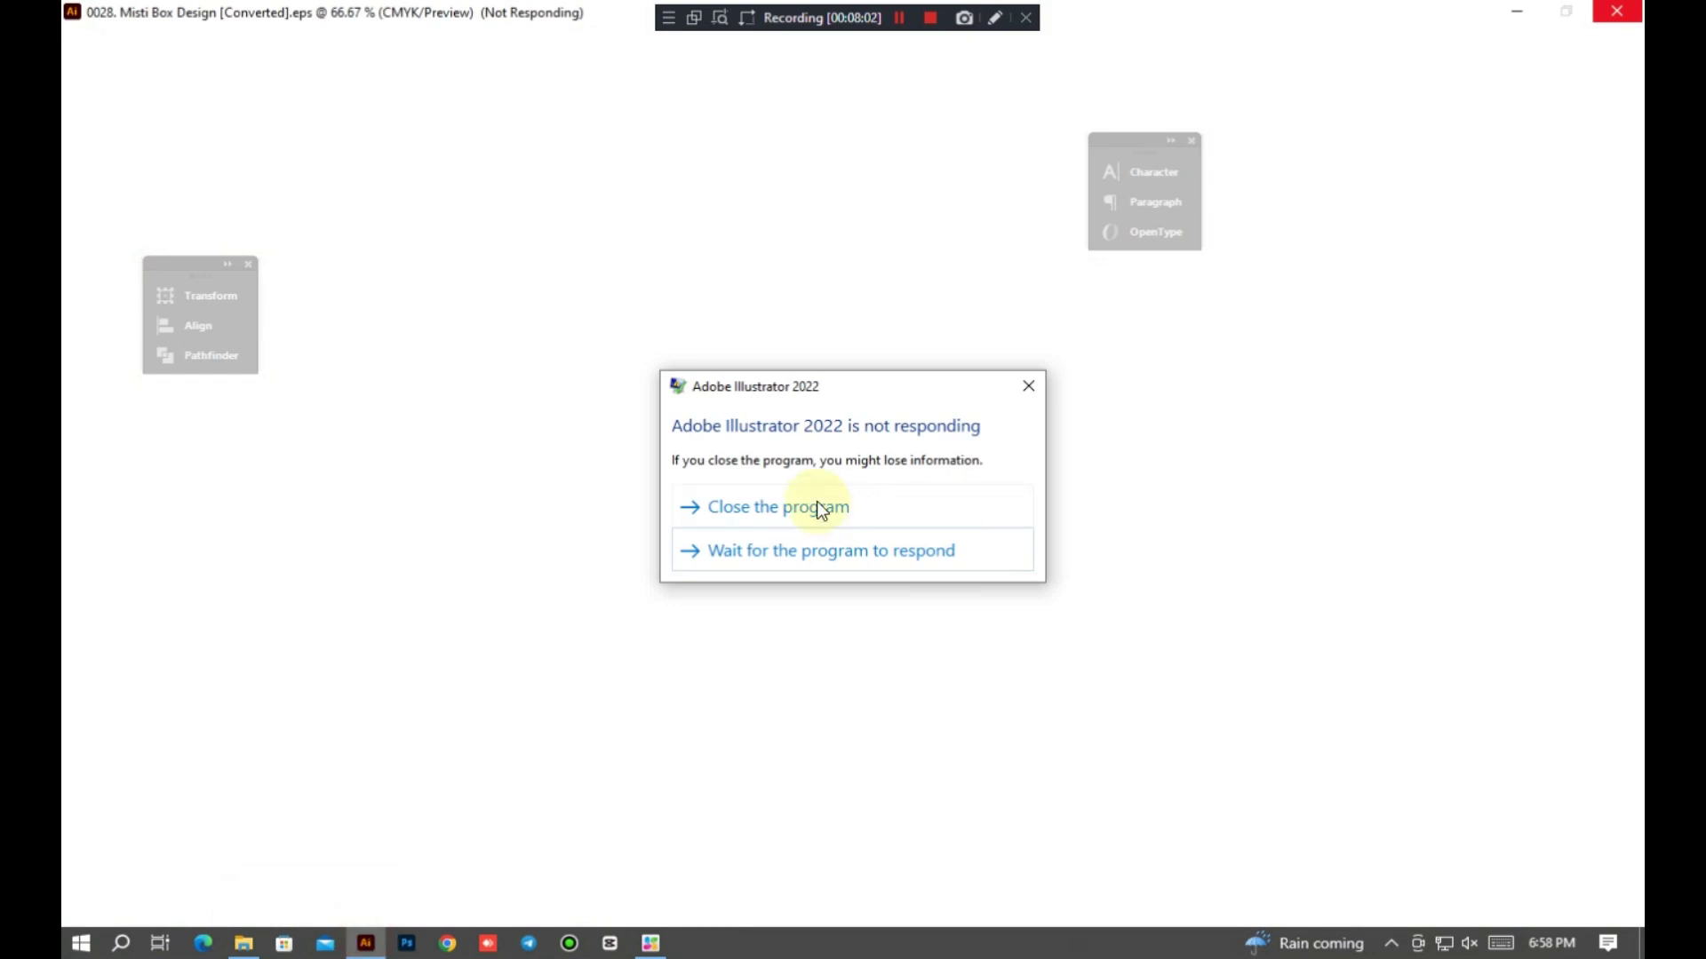
left_click(813, 503)
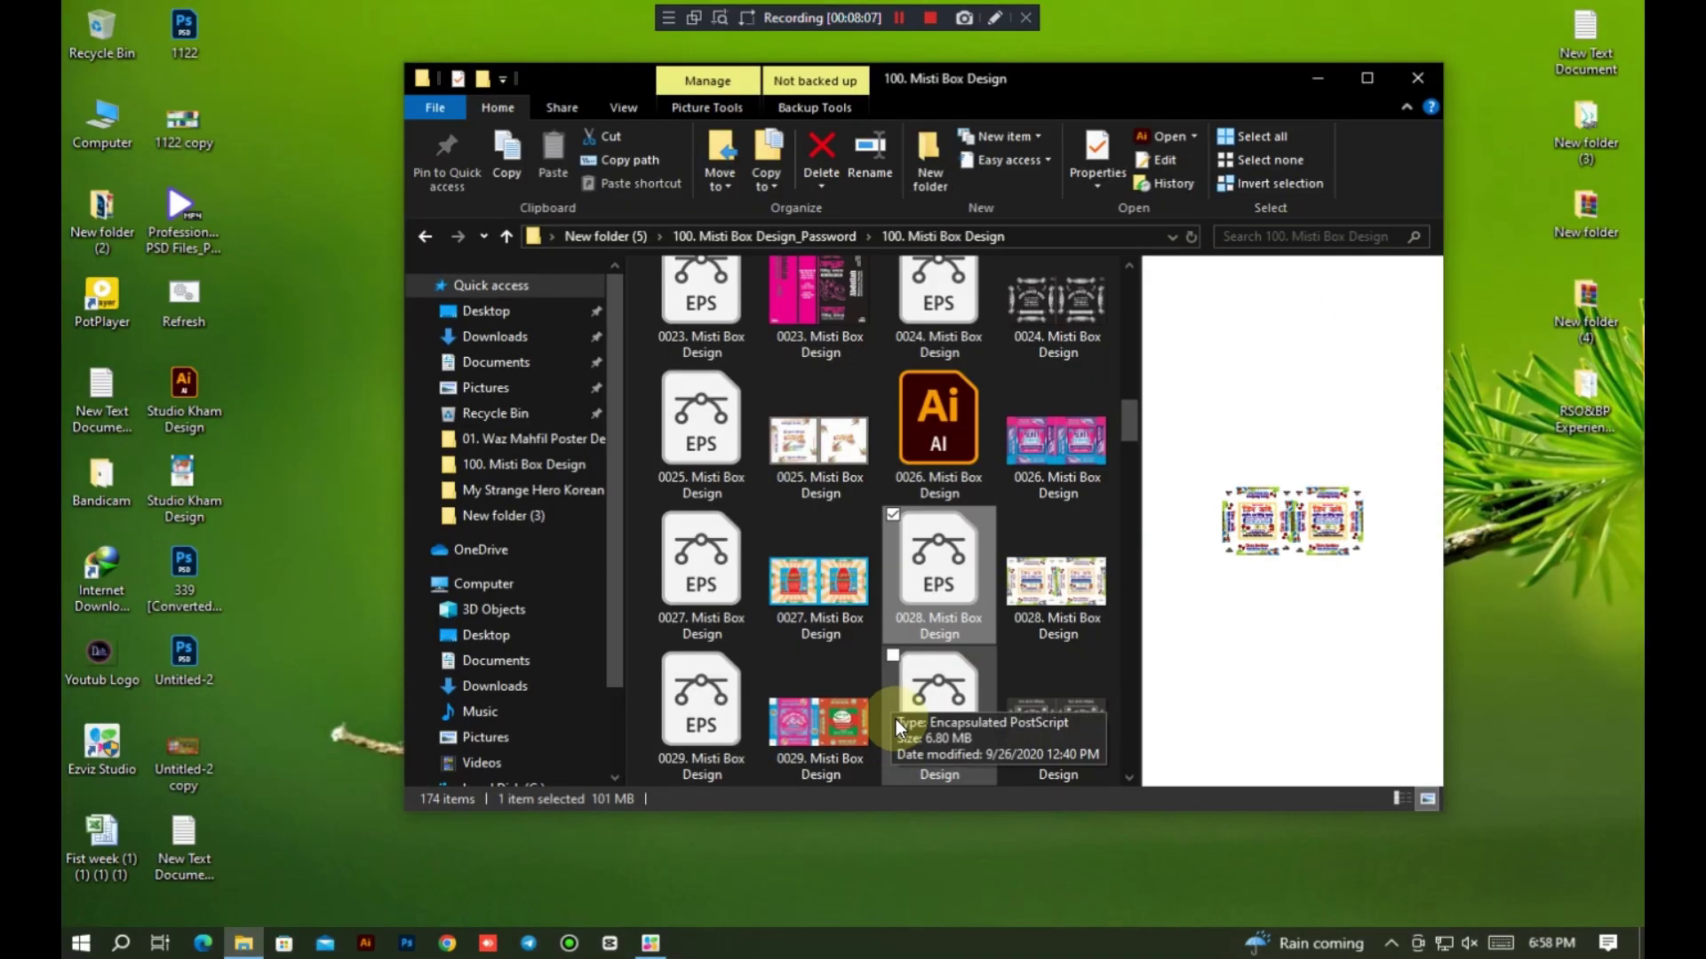
Step: Open the 0040. Misti Box Design AI file from the folder in Illustrator, leaving its legacy text un-updated
scroll(940, 724, "down", 5)
left_click(1055, 422)
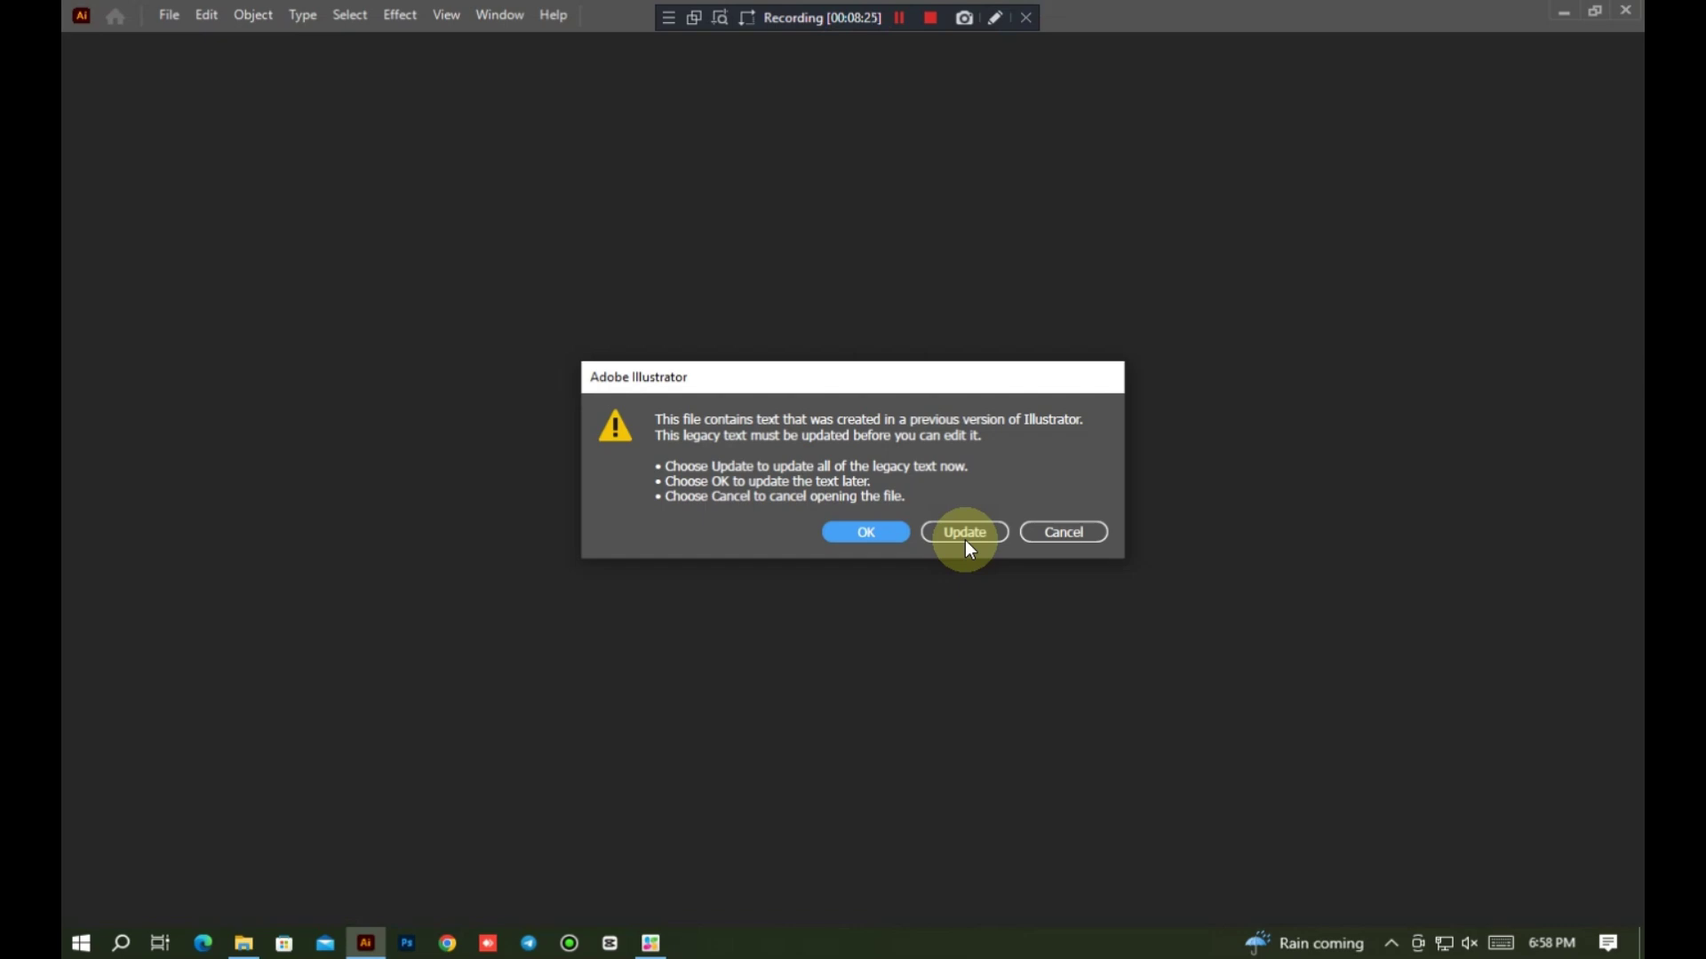
left_click(848, 533)
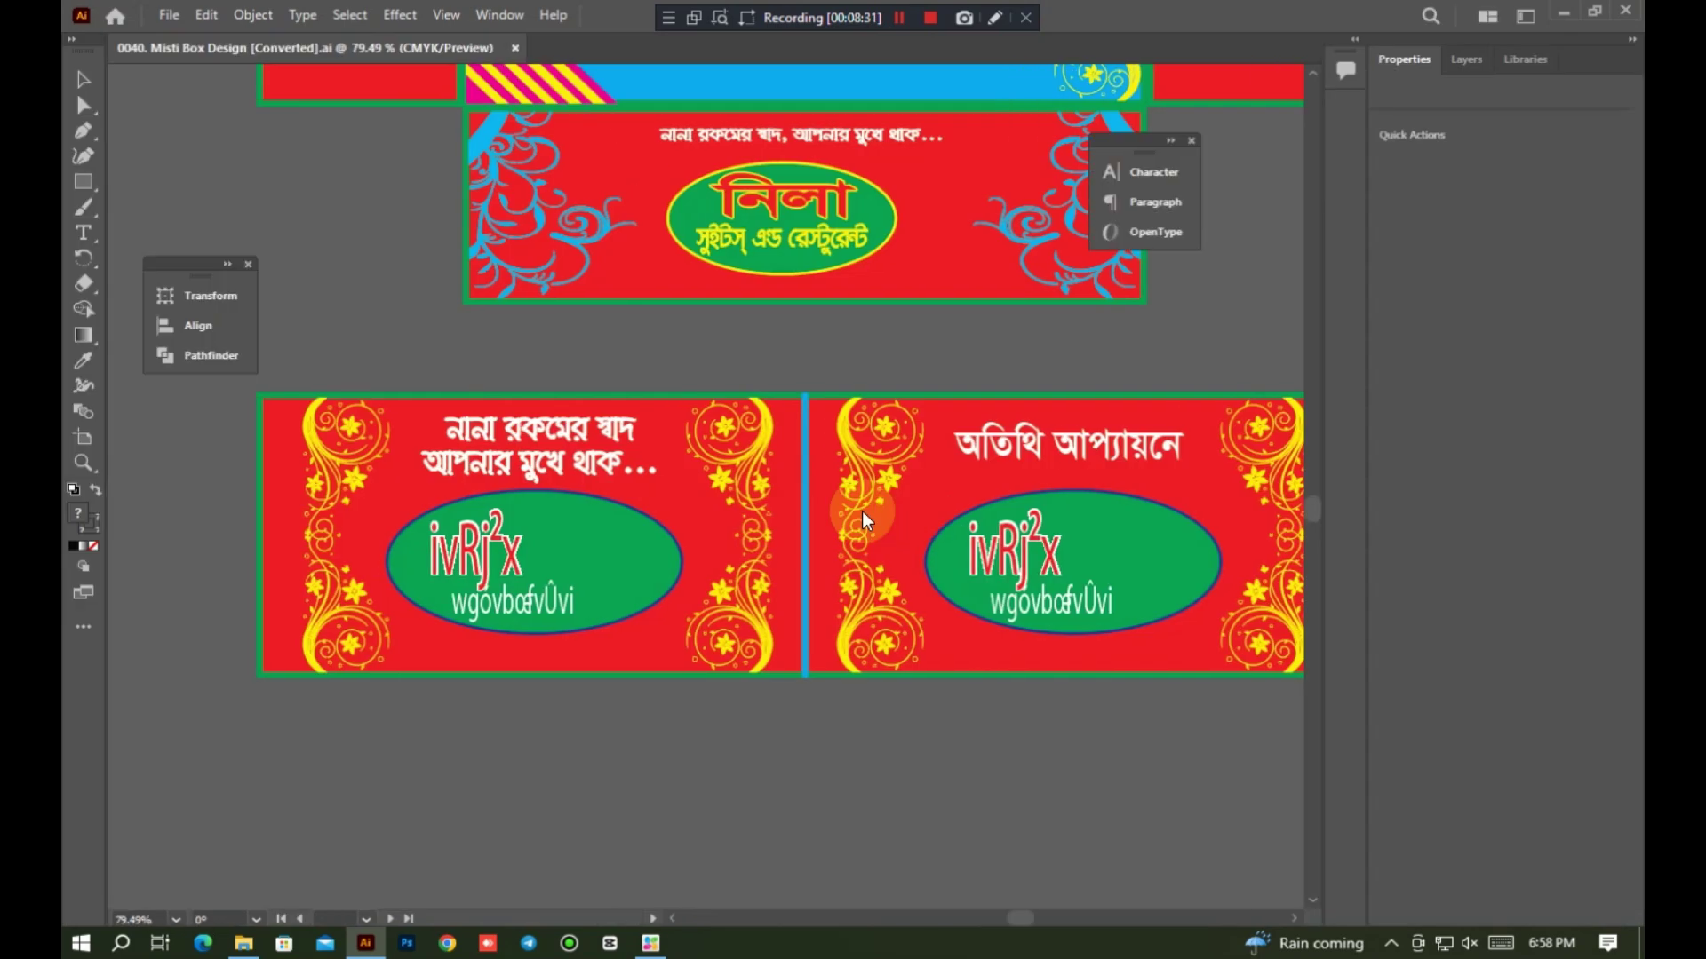
left_click(962, 517)
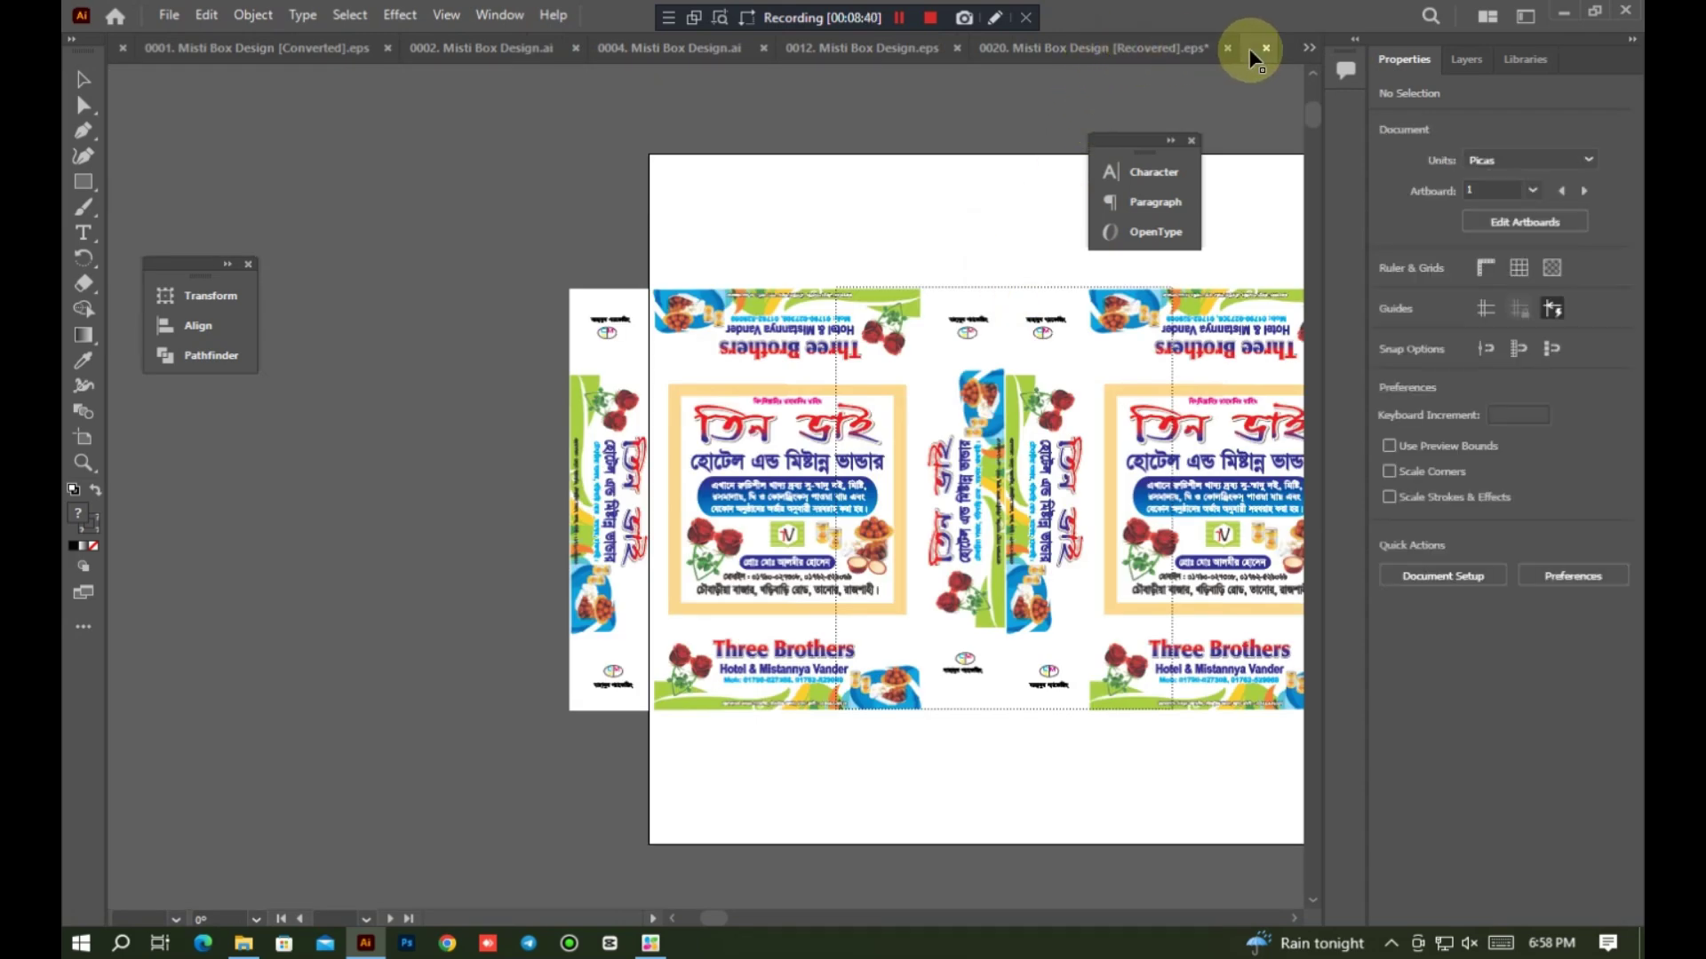
Step: Close all the open documents in Illustrator
right_click(1203, 51)
left_click(1146, 107)
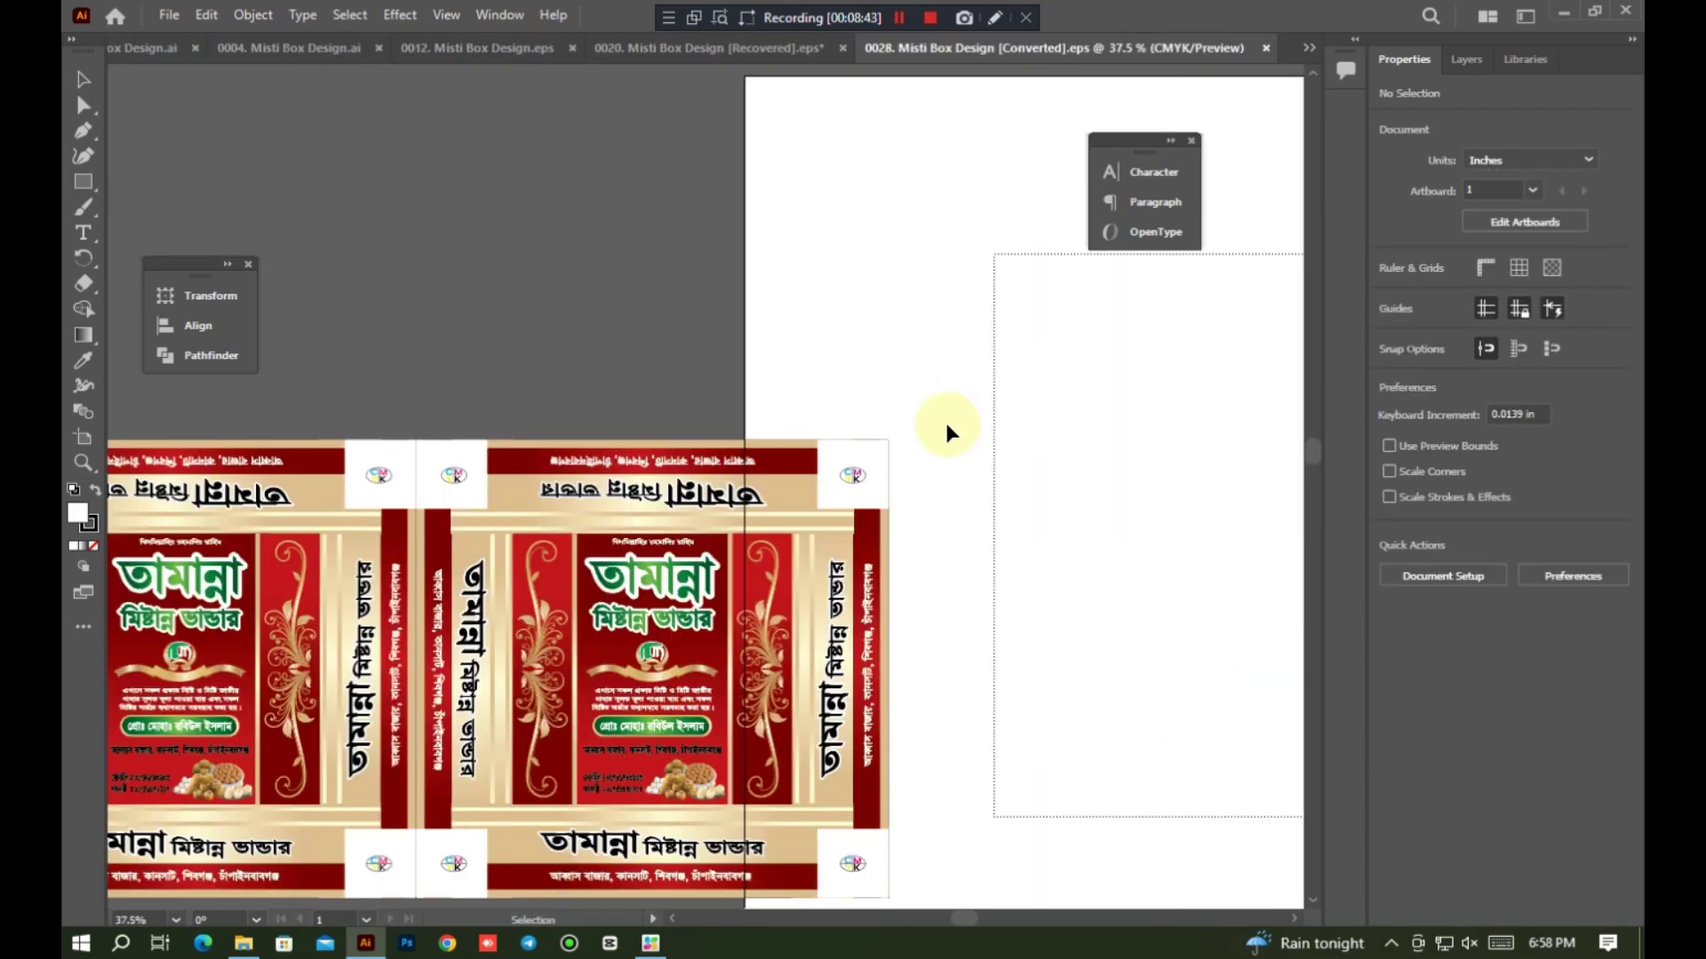
left_click(940, 510)
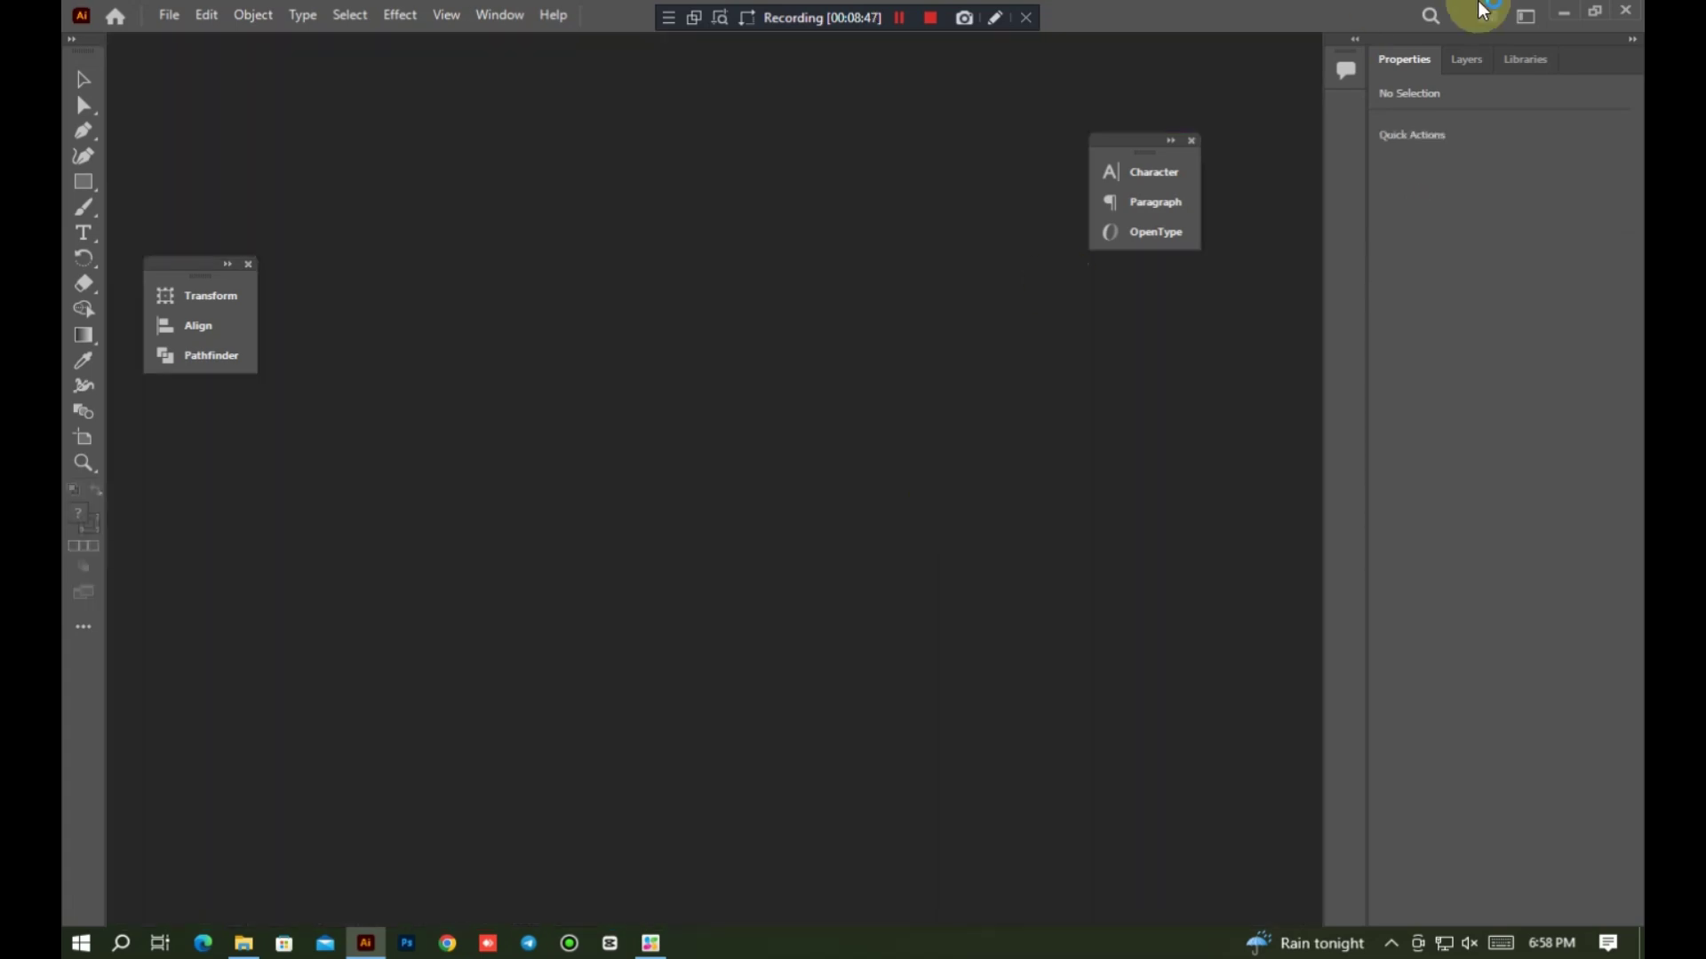
Step: Return to the design folder and open the 0039. Misti Box Design EPS file in Illustrator
left_click(1563, 12)
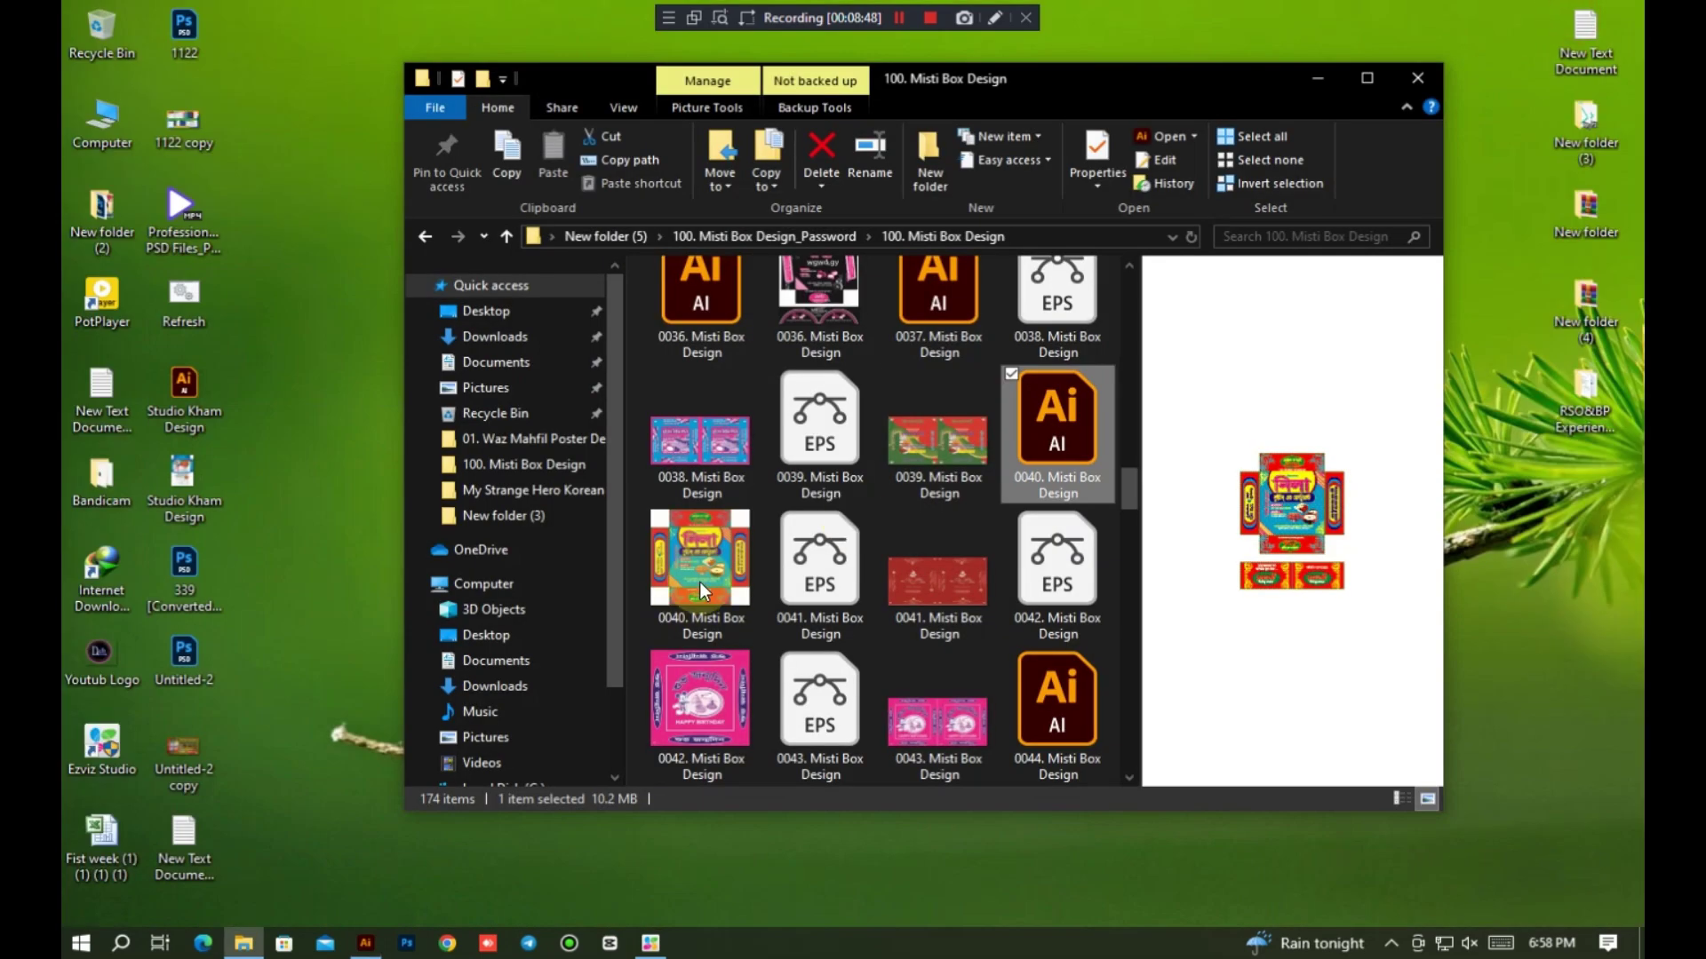
left_click(832, 451)
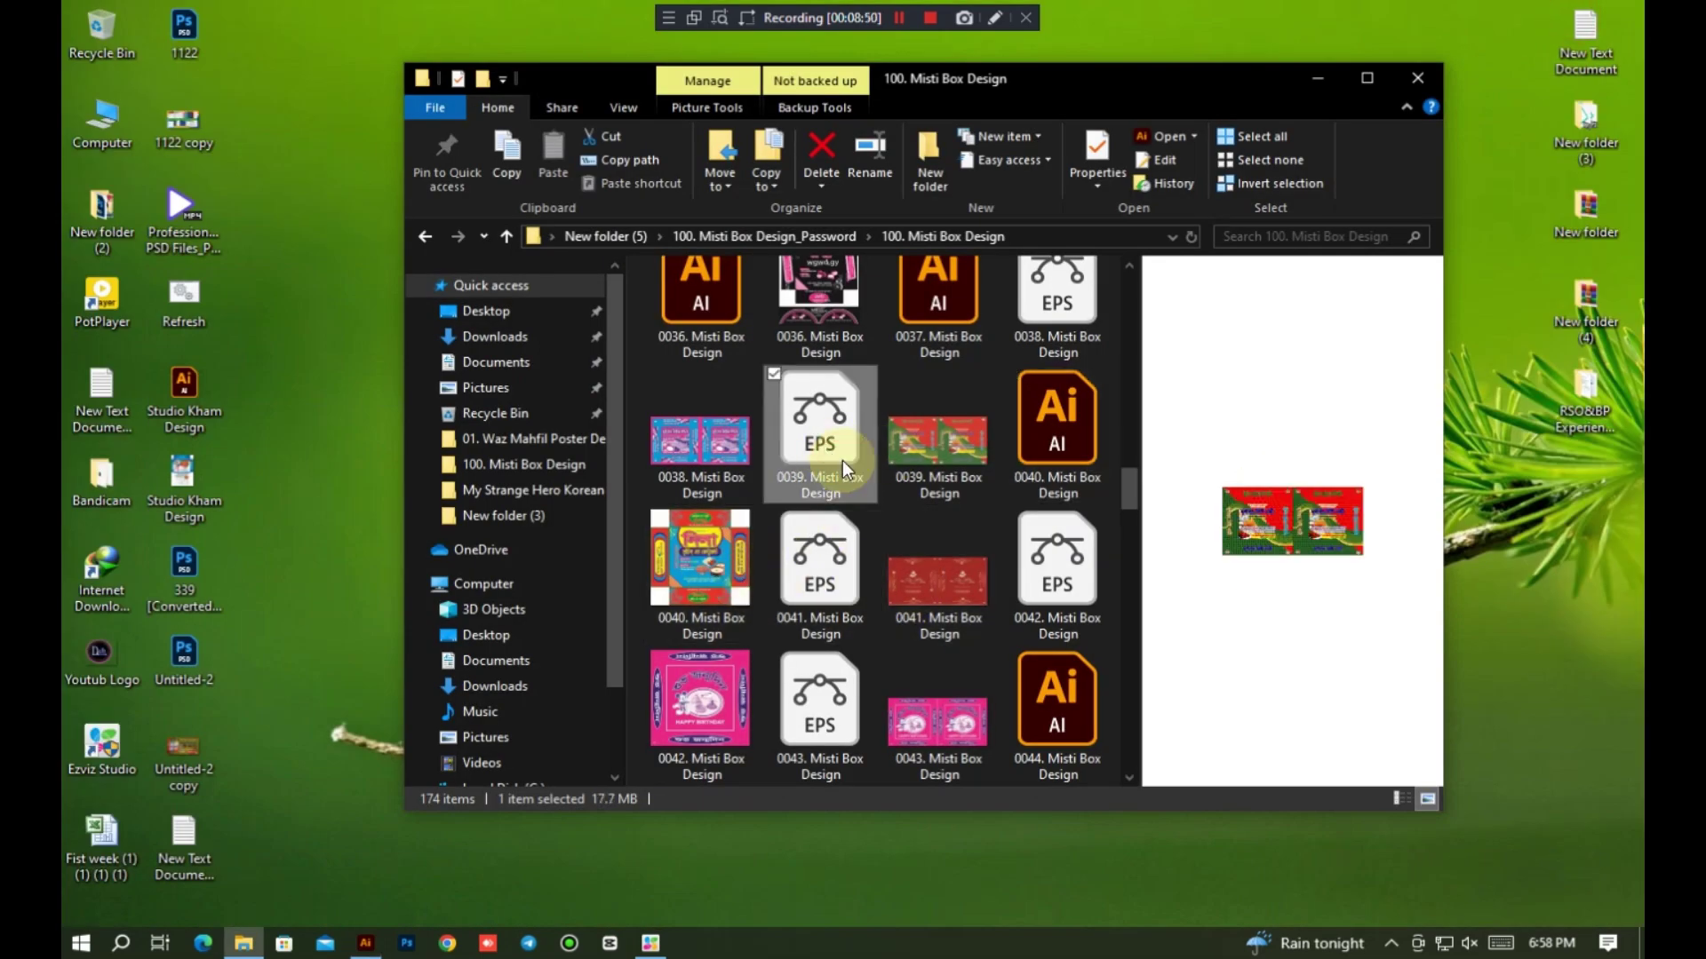
double_click(842, 529)
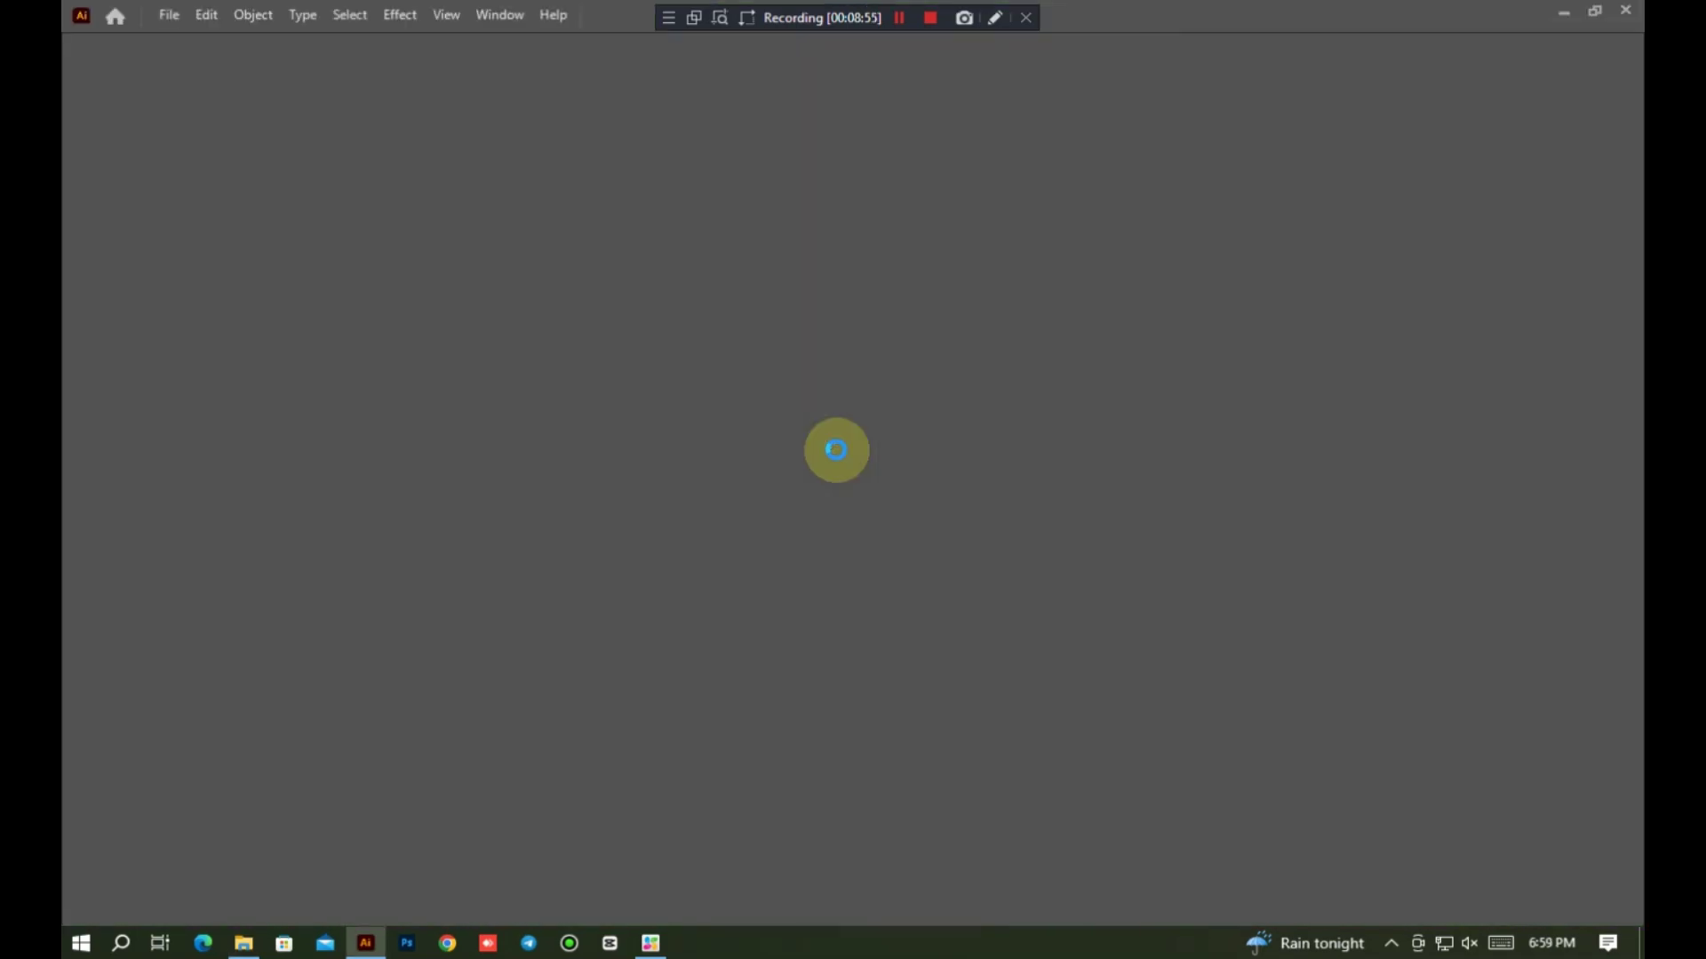
scroll(834, 446, "down", 1)
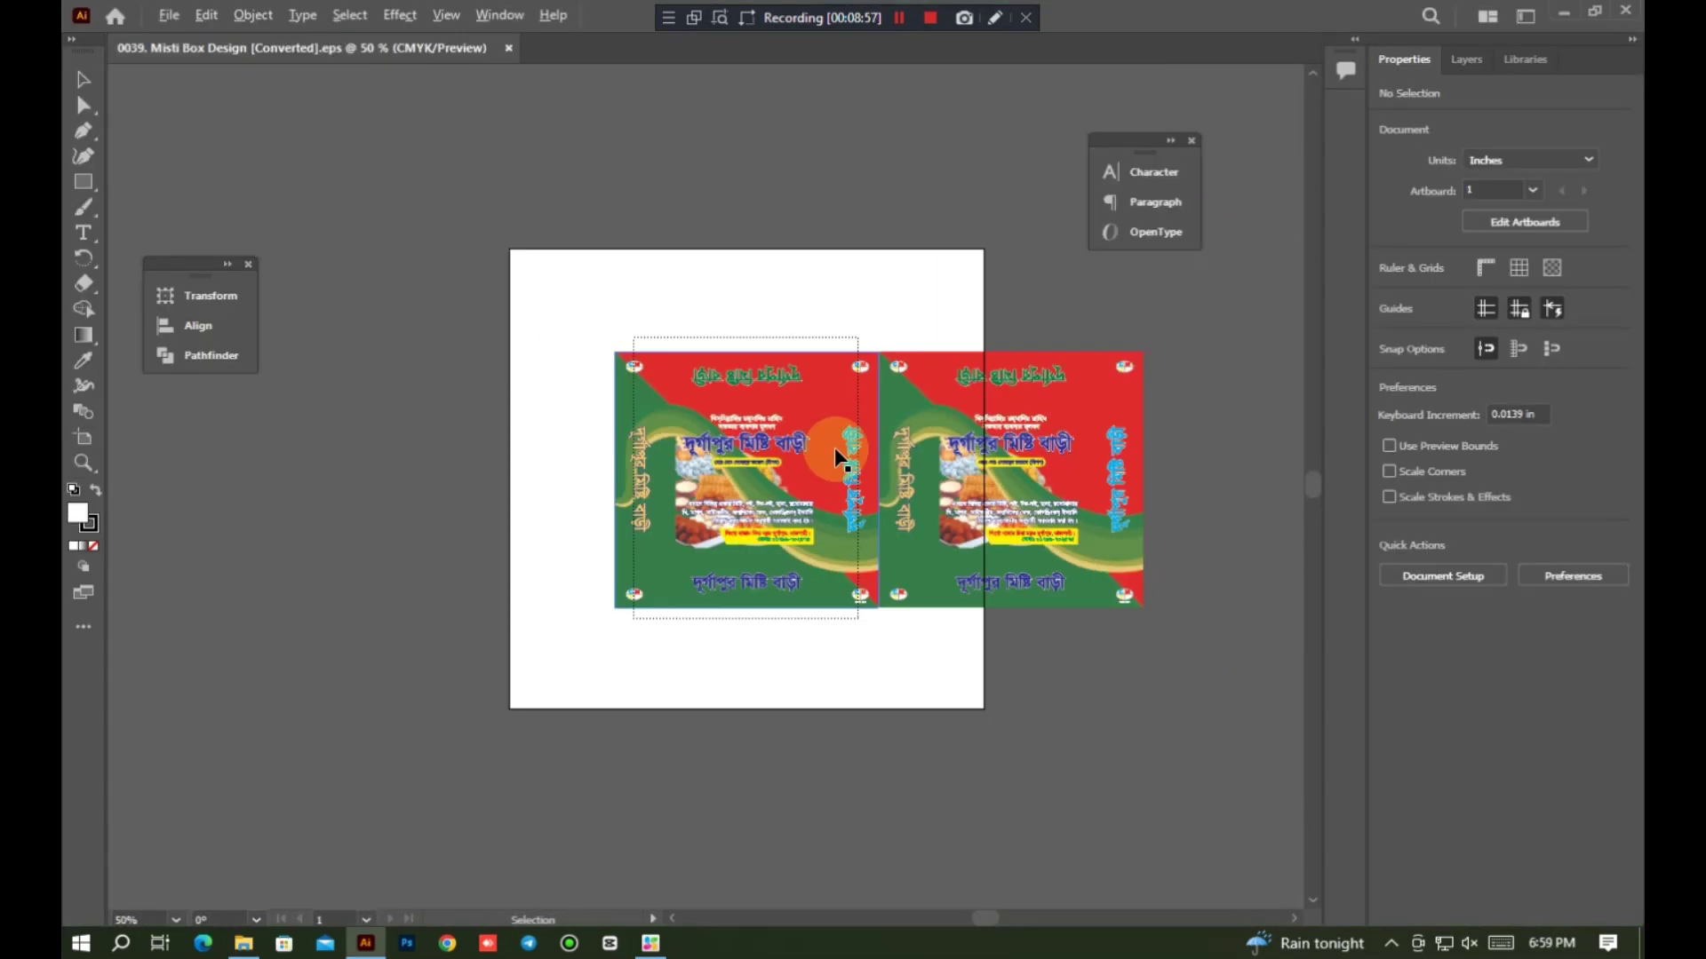
Step: Move the two side-by-side copies of the box design apart, leaving a narrow gap between them
left_click_drag(577, 327, 856, 704)
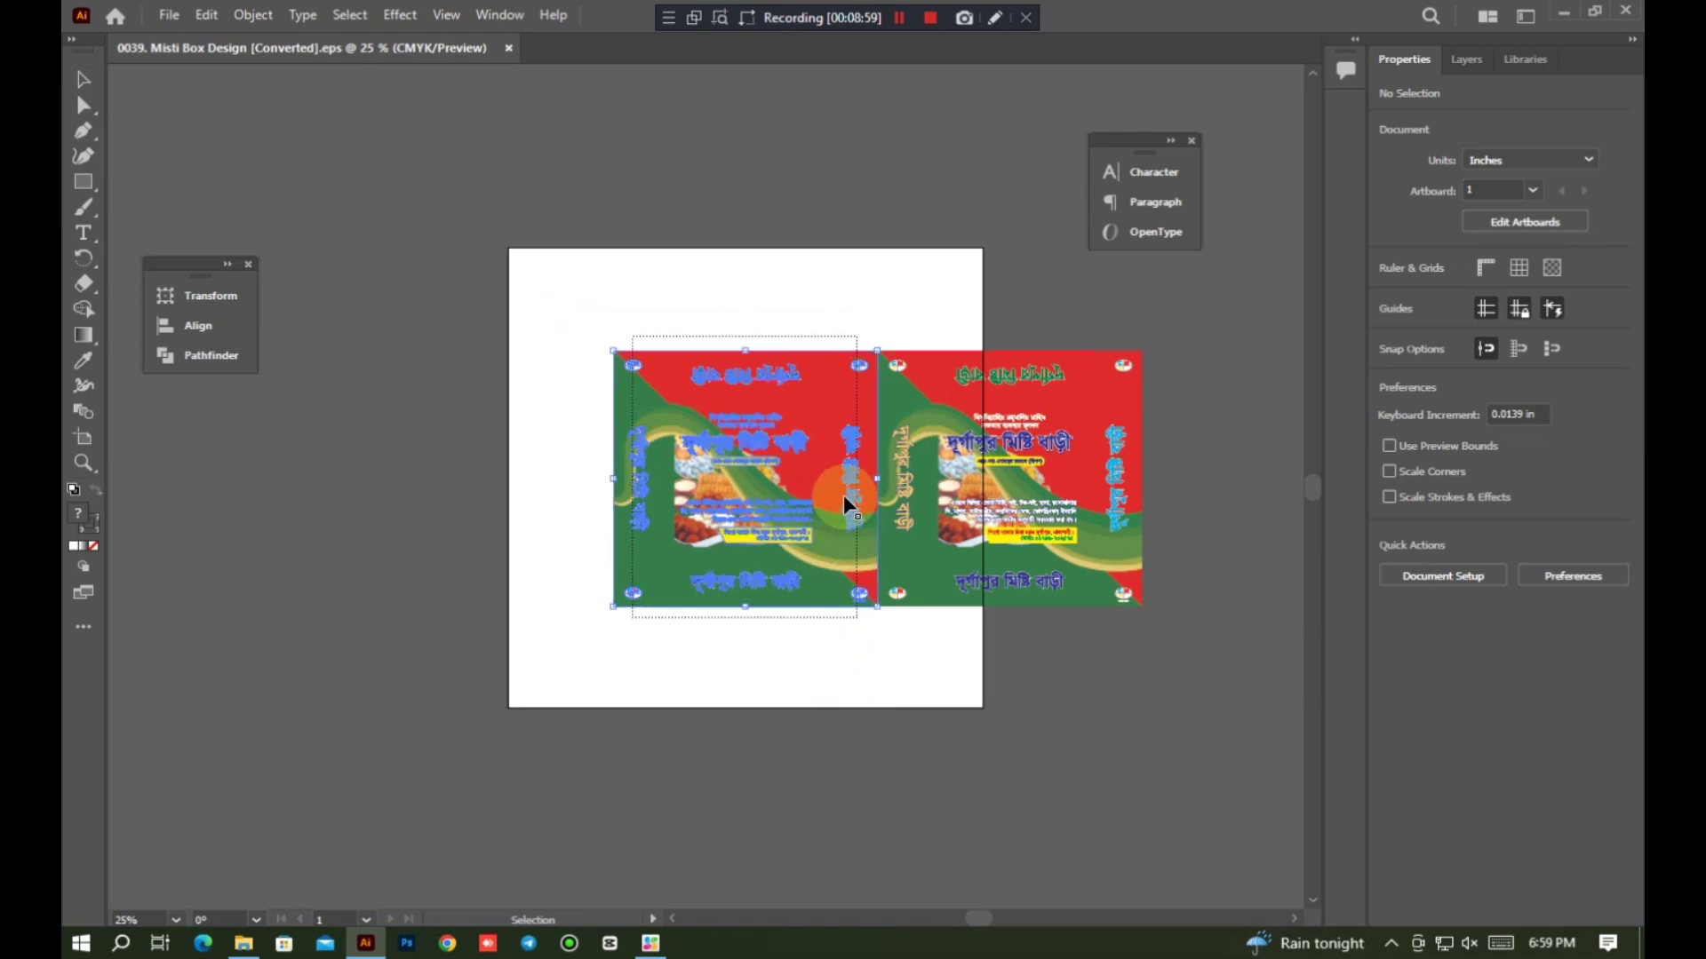
left_click_drag(844, 503, 753, 520)
left_click_drag(1052, 560, 971, 596)
scroll(946, 547, "up", 4)
scroll(946, 557, "down", 1)
left_click_drag(920, 404, 882, 429)
left_click(925, 128)
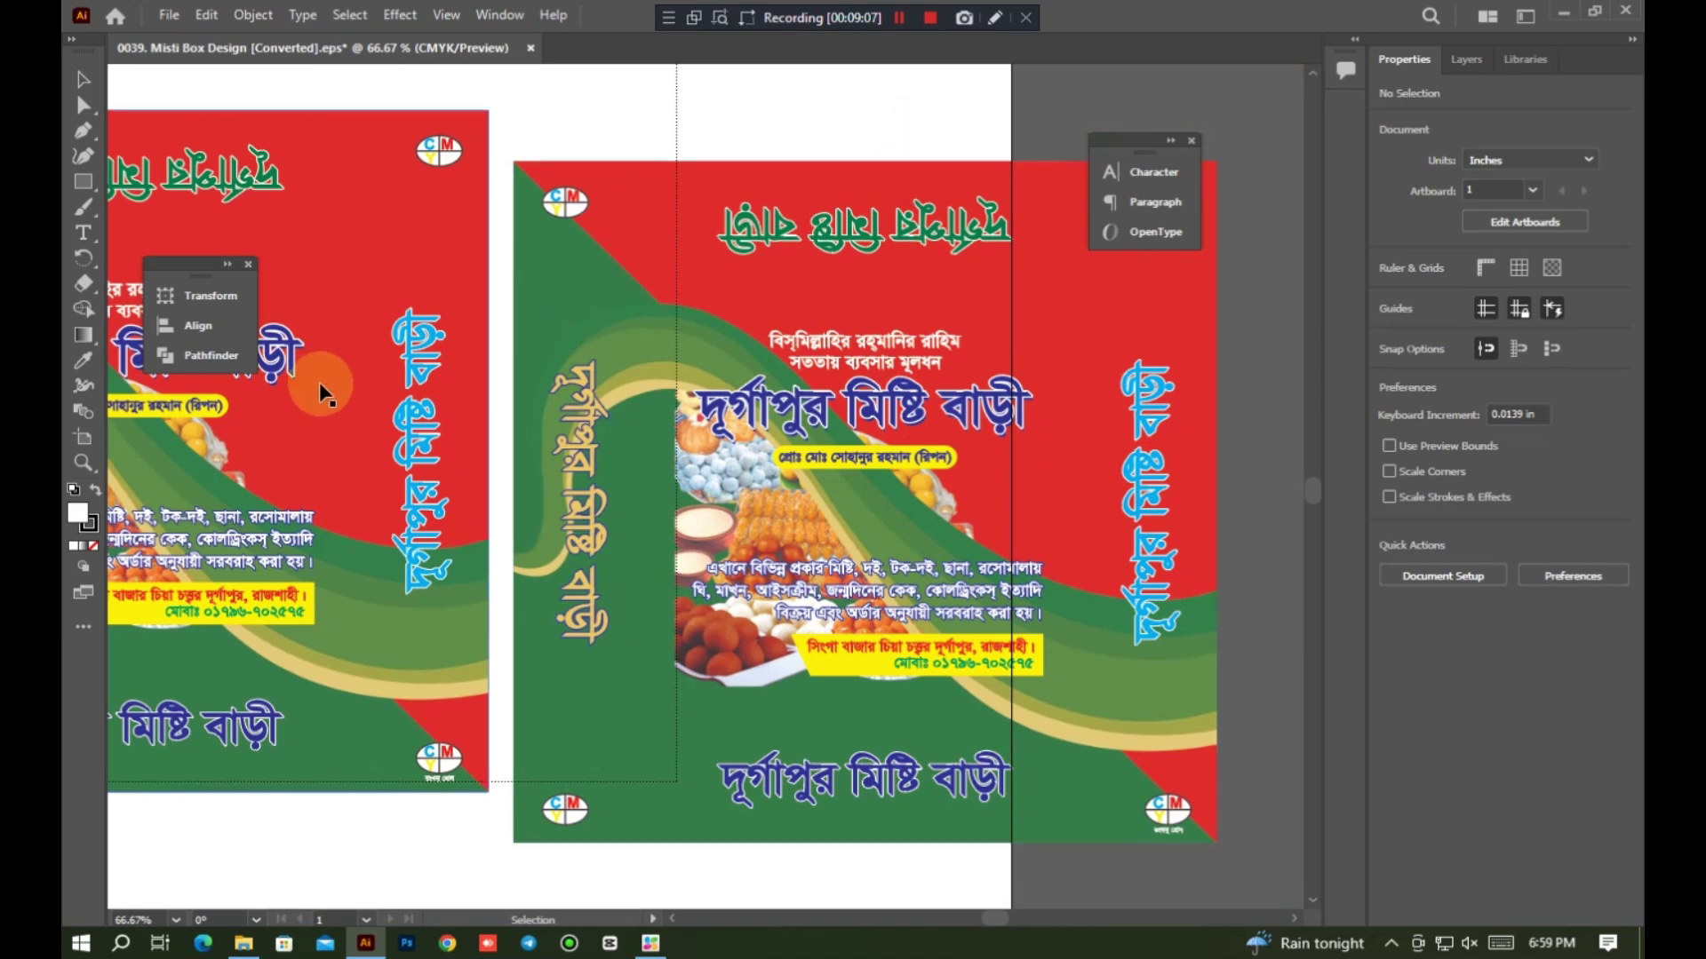
Step: Try to edit the large title of the right-hand design copy with the Type tool, and delete the placeholder text
left_click(93, 244)
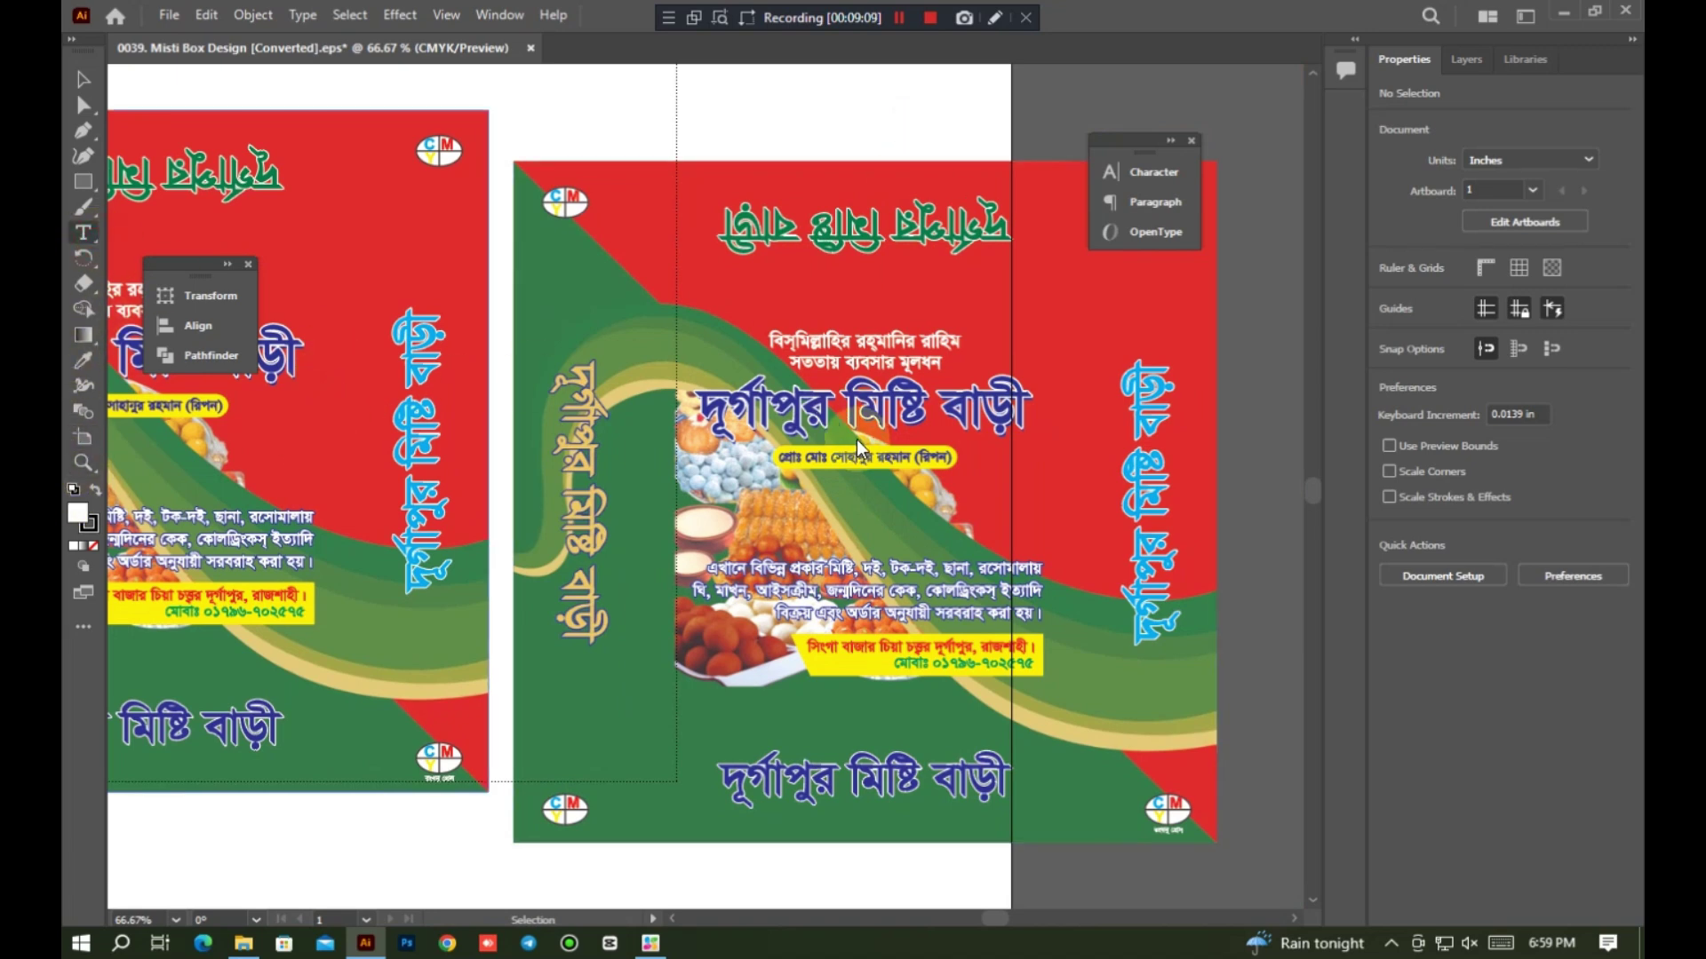
scroll(856, 439, "up", 2)
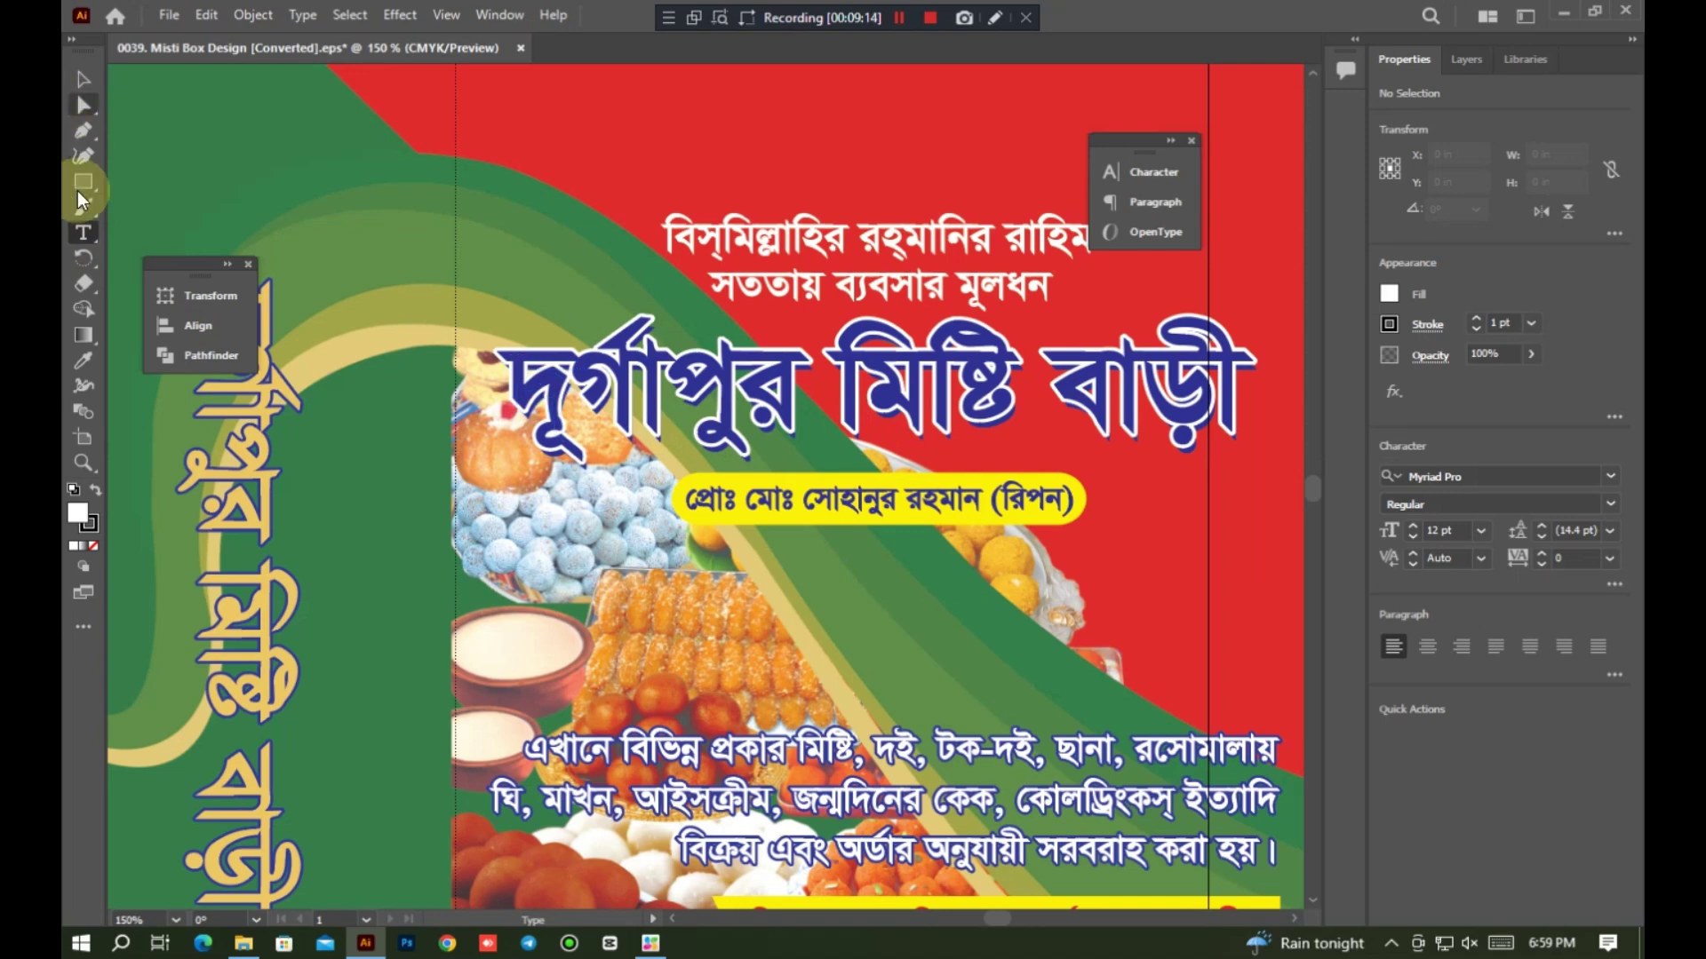
scroll(517, 387, "up", 3)
left_click(530, 397)
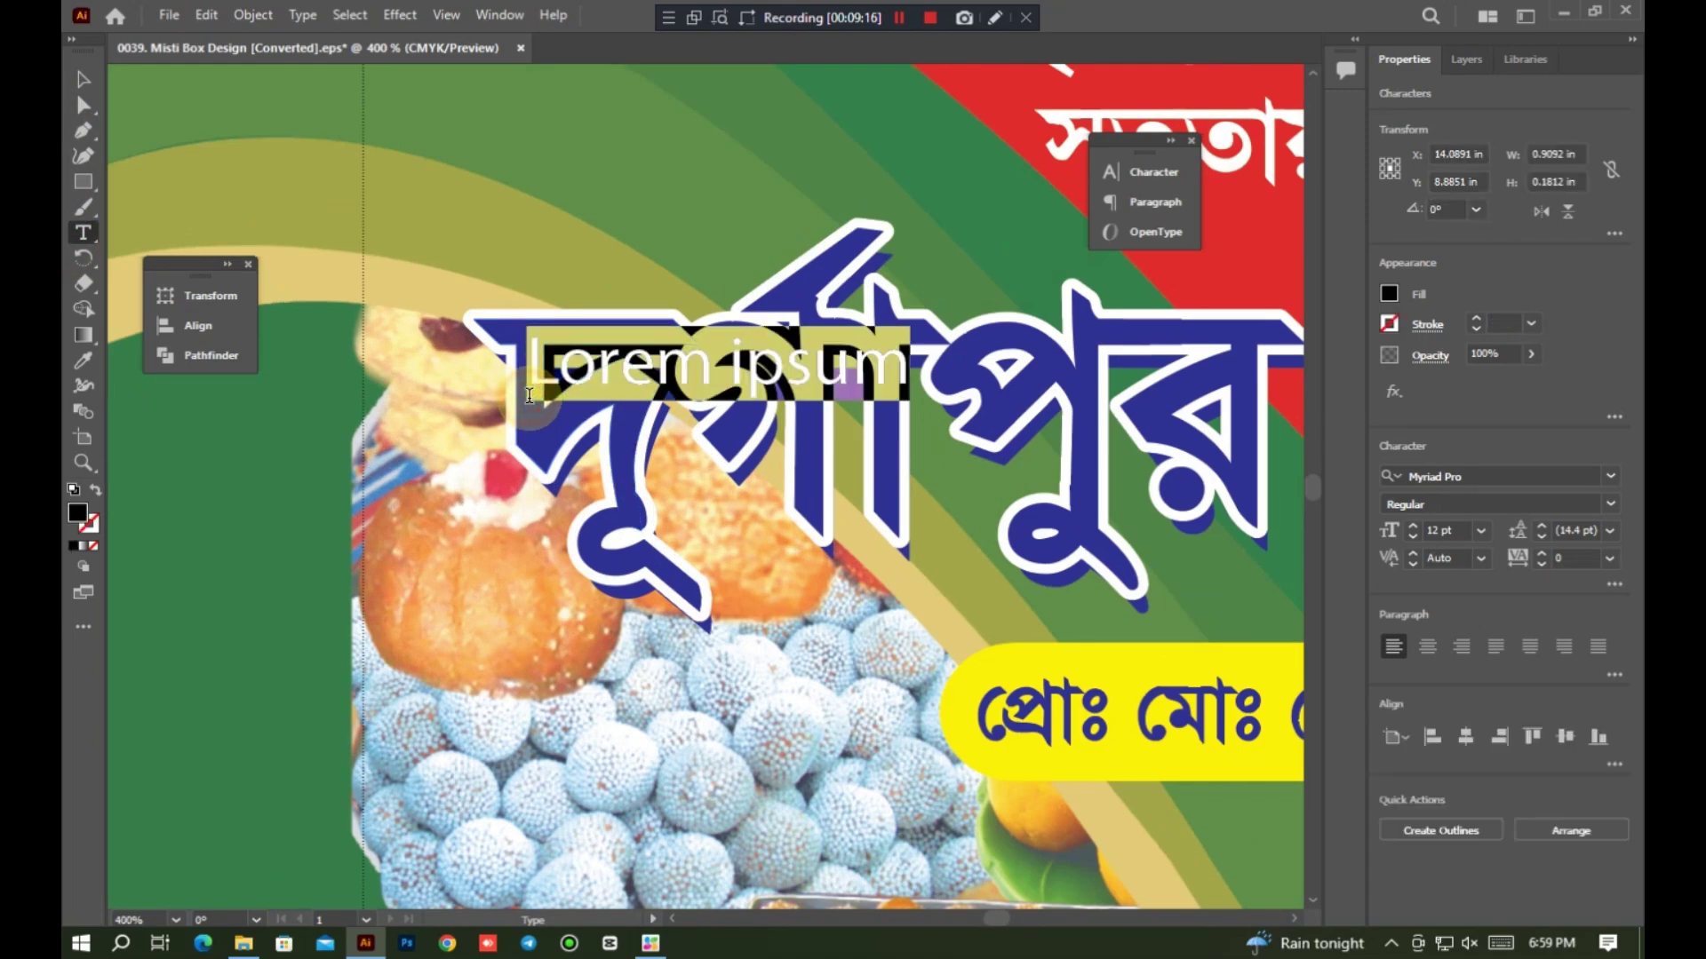
key("BackSpace")
Step: Isolate the lettering group of the right-hand design copy to examine its outlines, and leave isolation mode
left_click(82, 80)
double_click(633, 430)
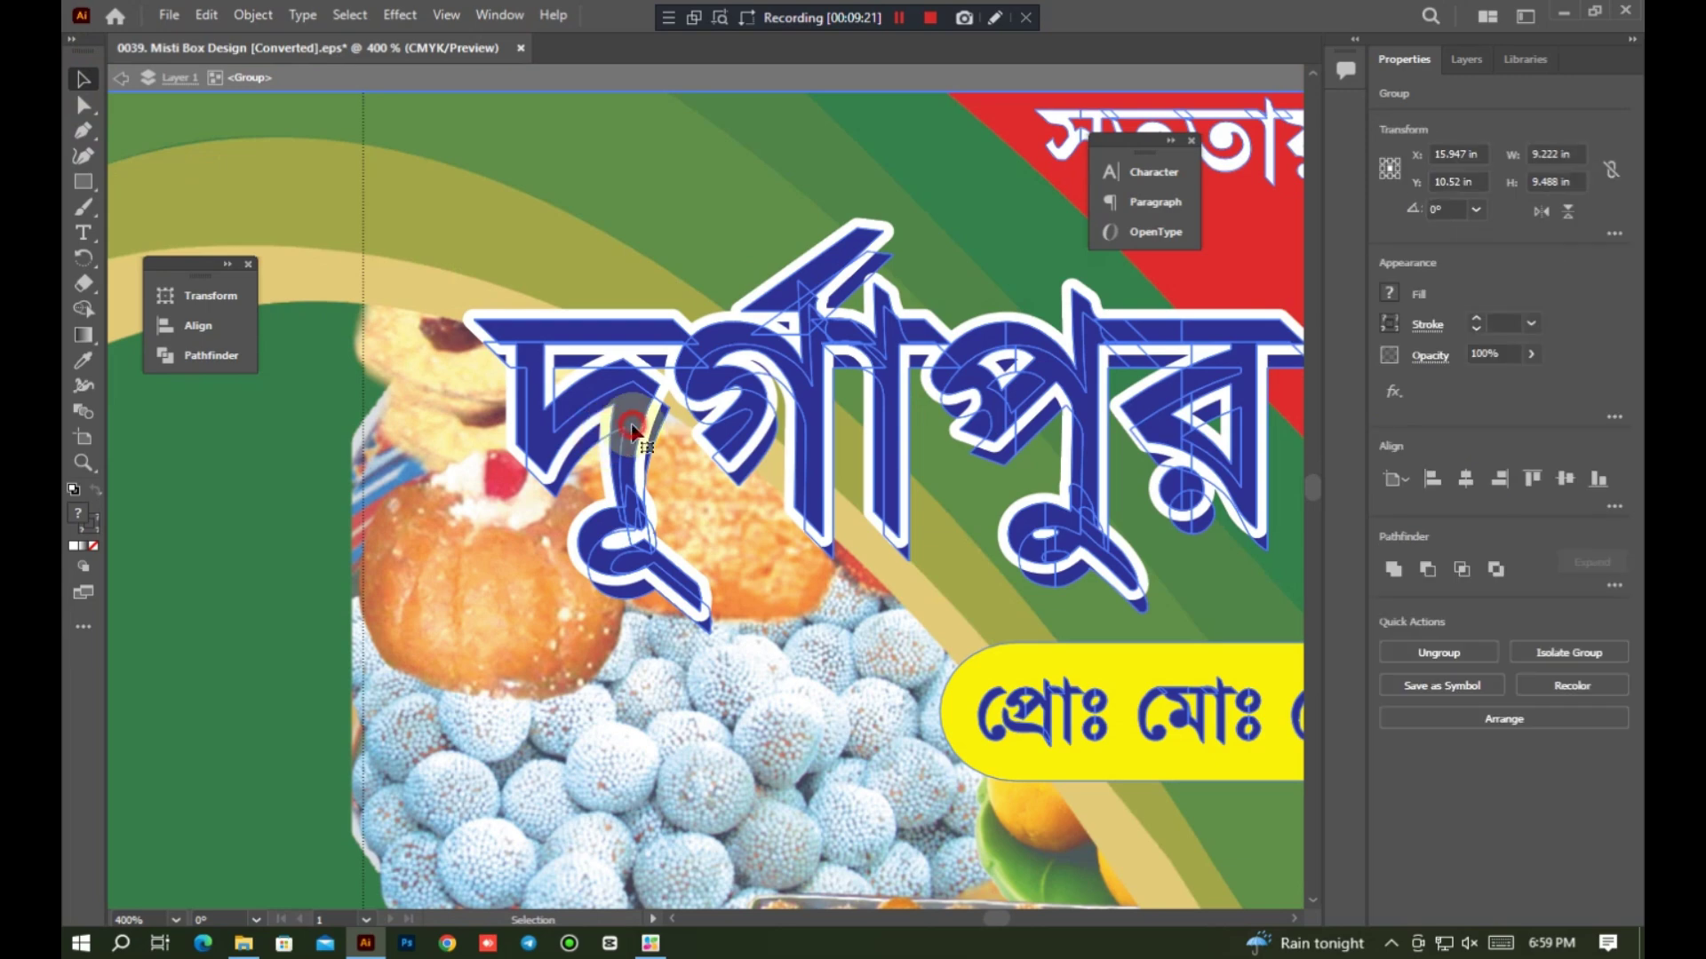
scroll(633, 430, "down", 6)
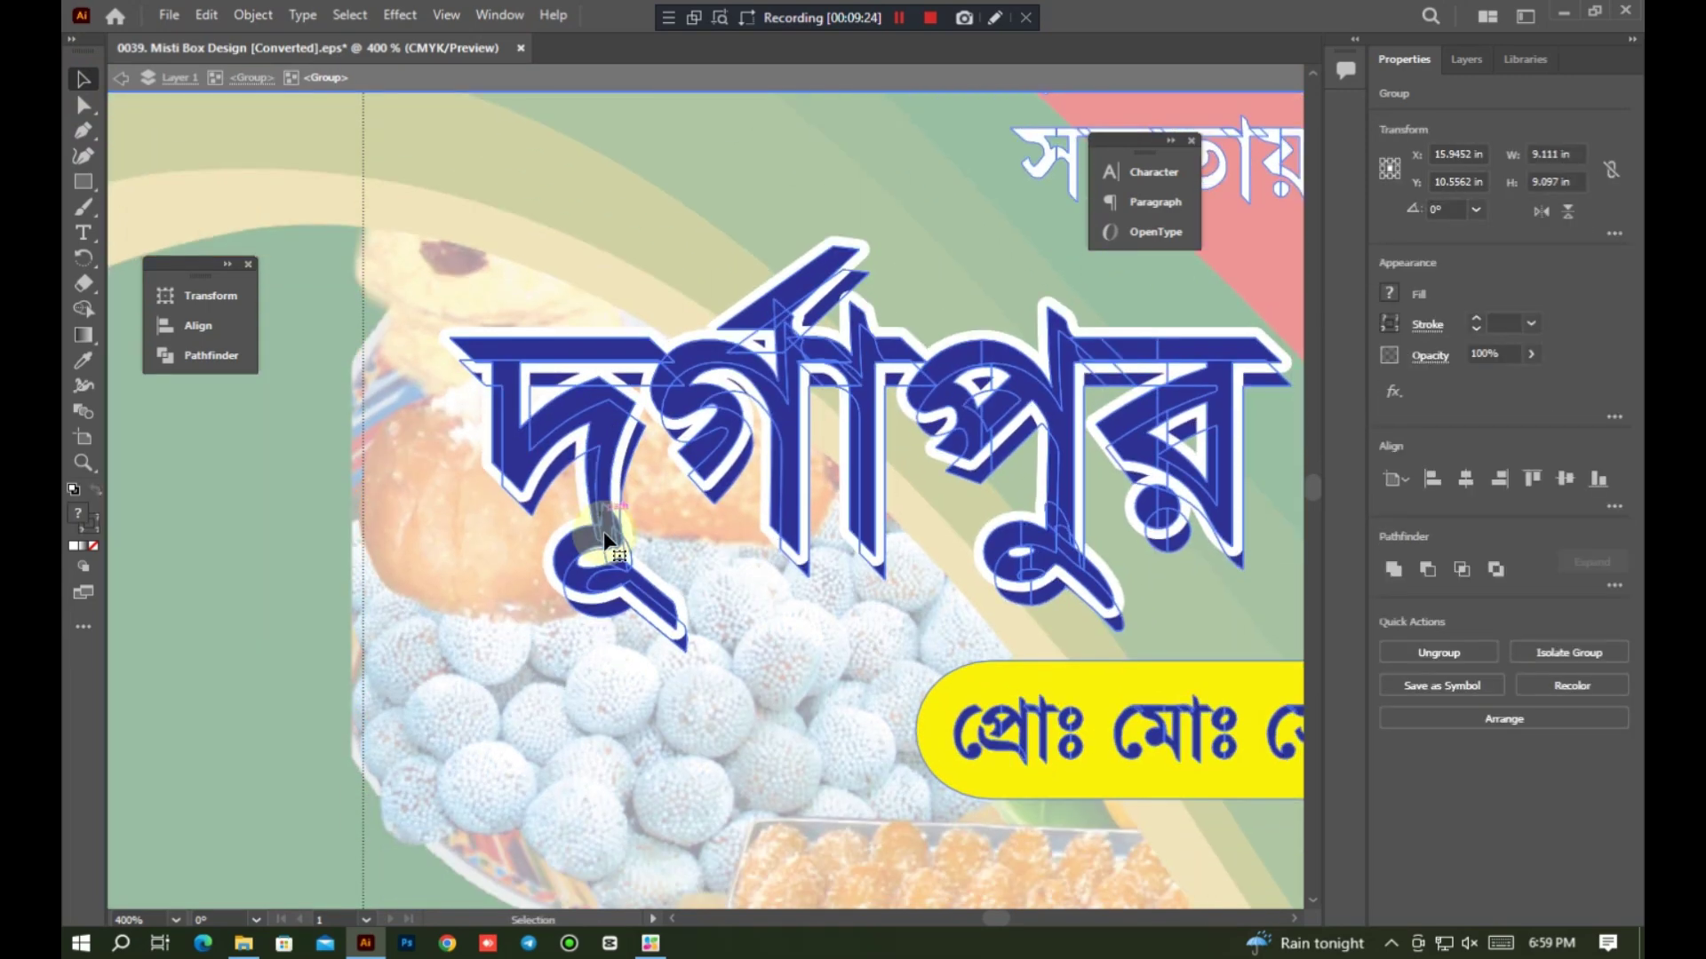
scroll(604, 539, "down", 5)
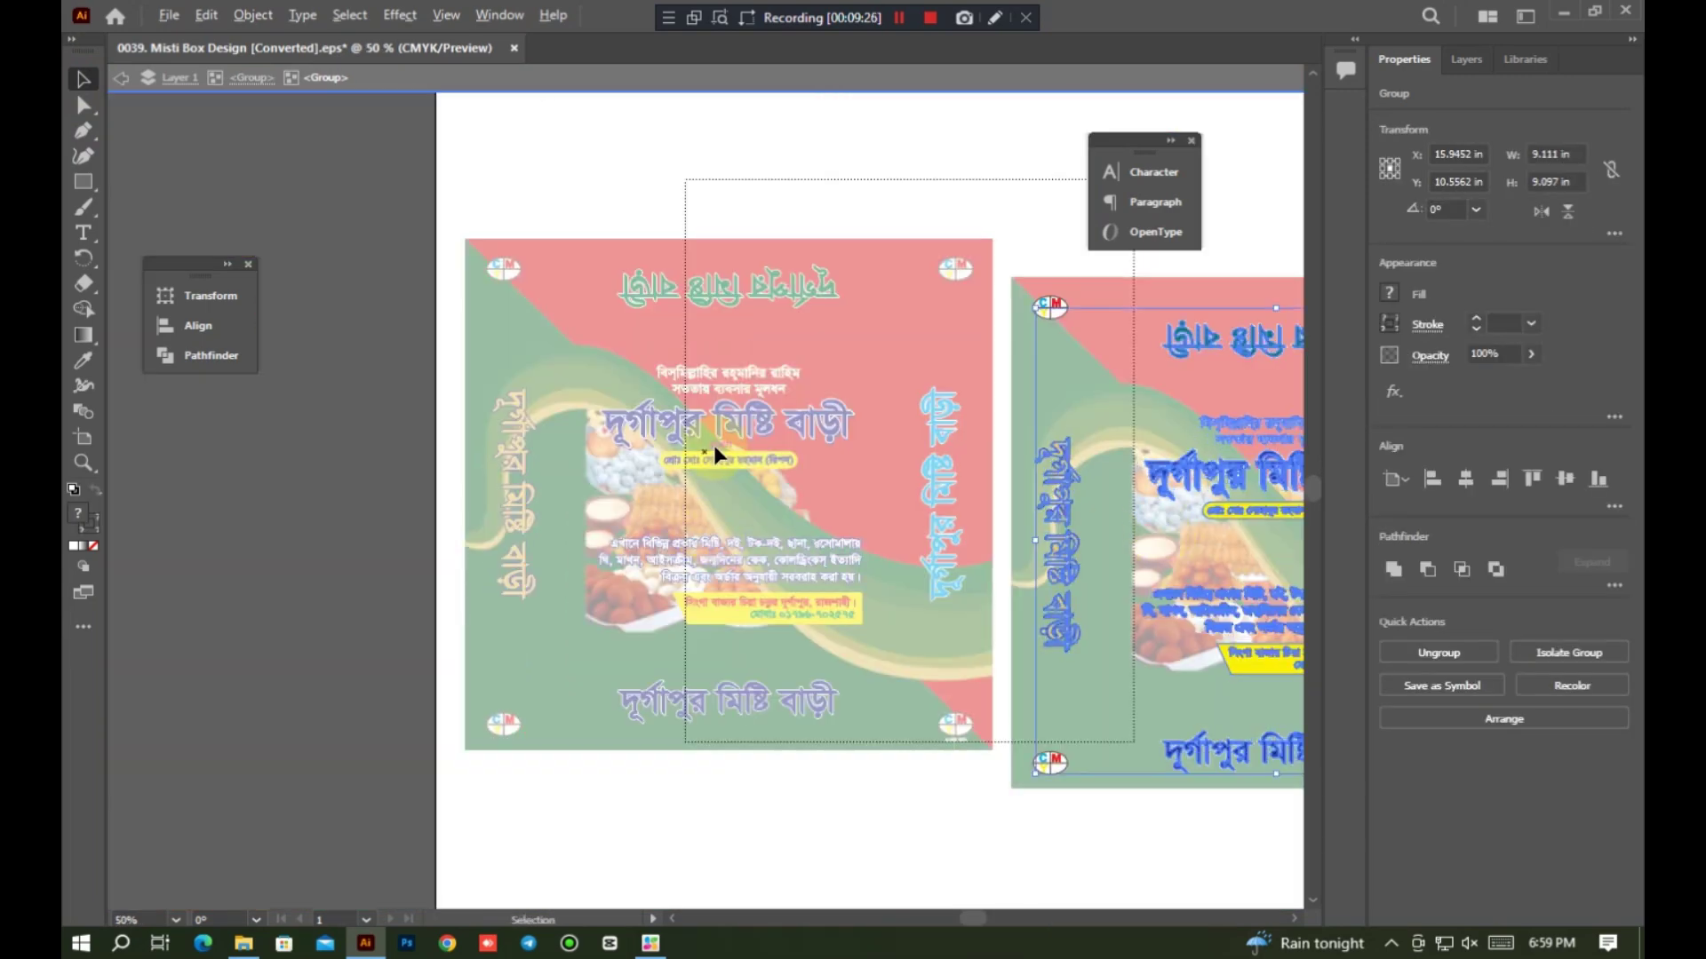
key("Escape")
Step: Select the left-hand design copy, try to edit its title with the Type tool, and undo the attempt
left_click(723, 439)
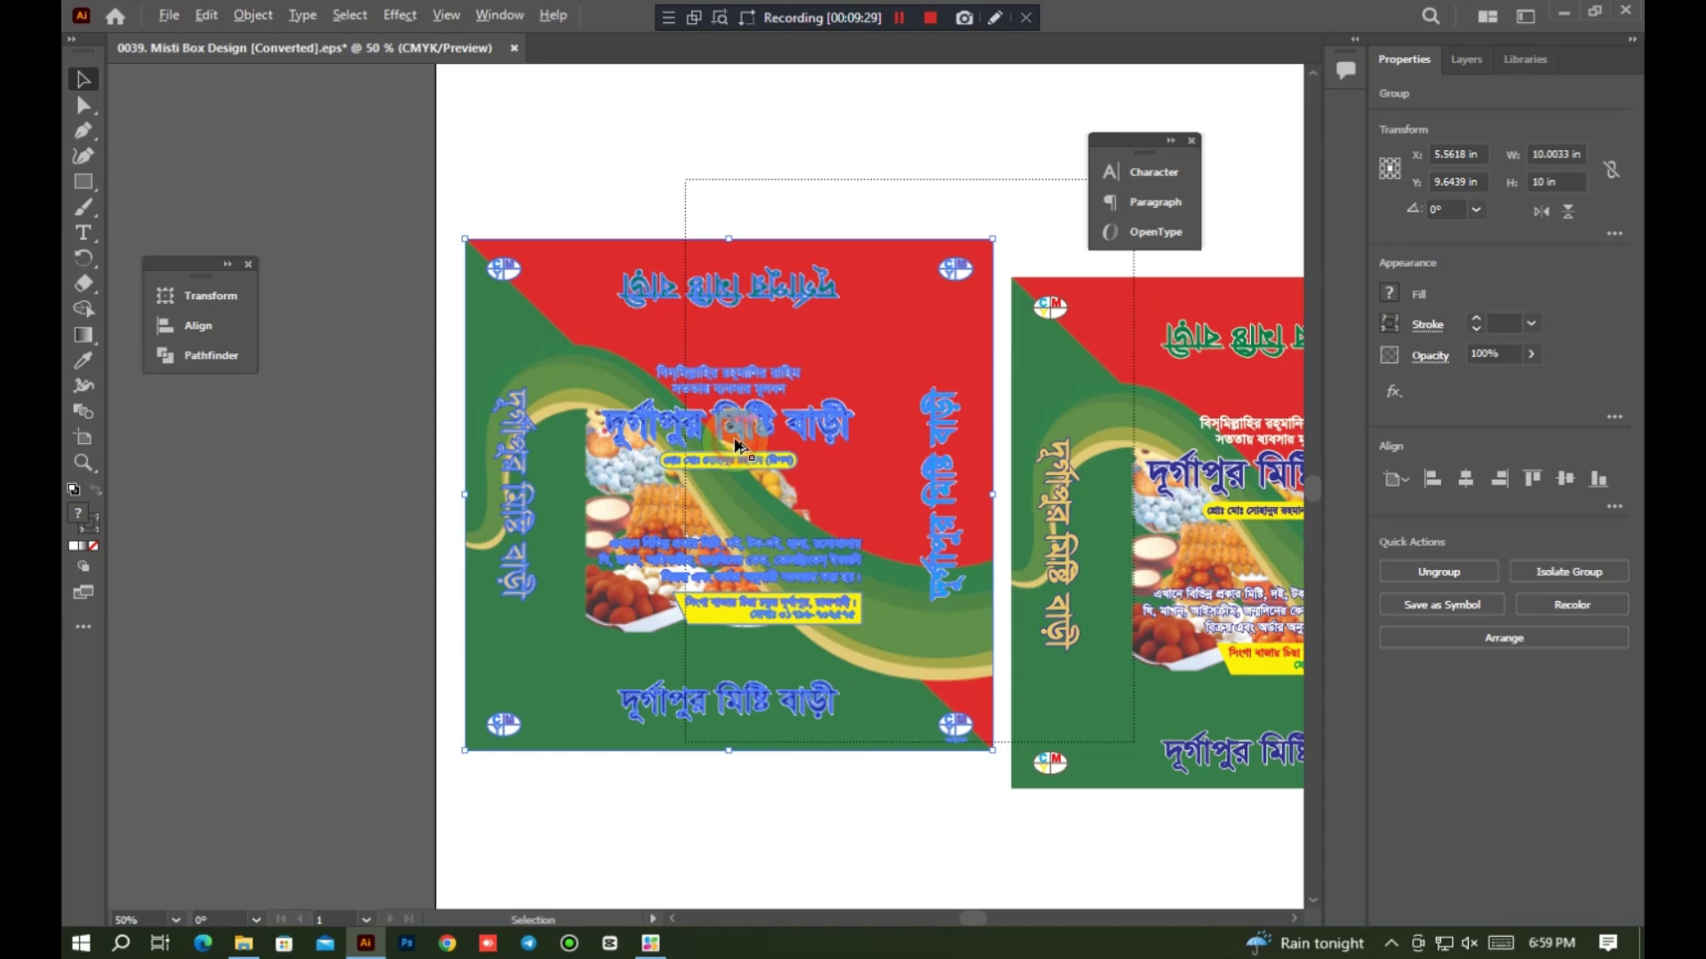
scroll(736, 446, "up", 9)
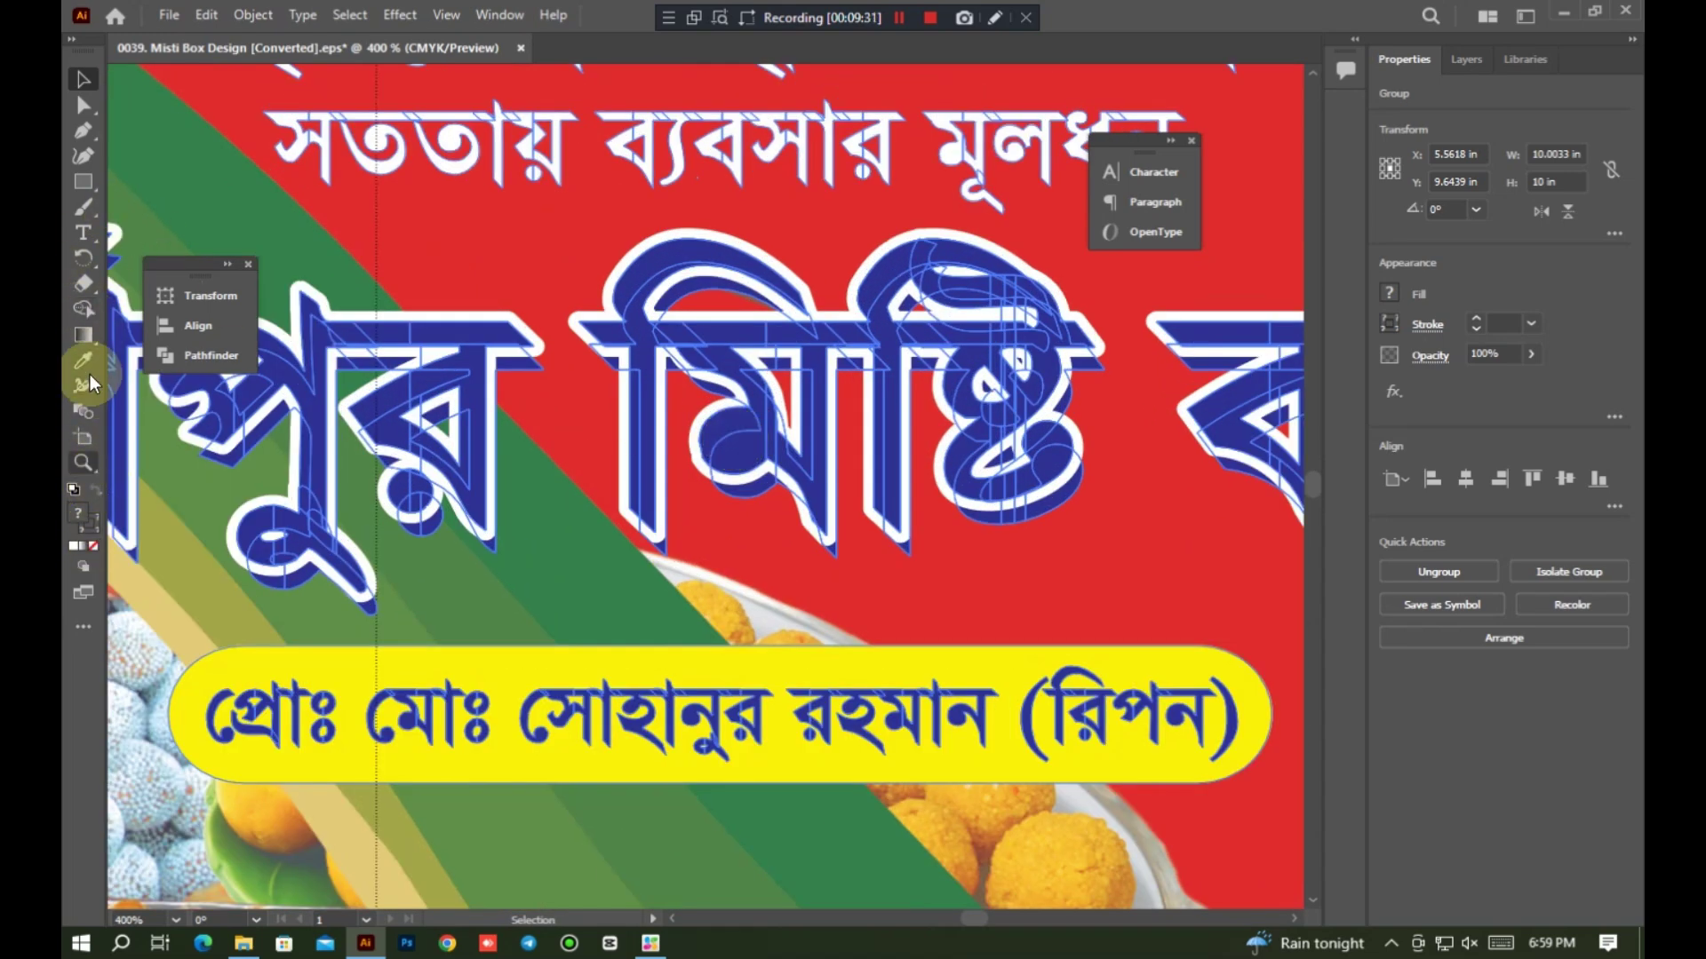
left_click(83, 232)
scroll(699, 395, "down", 1)
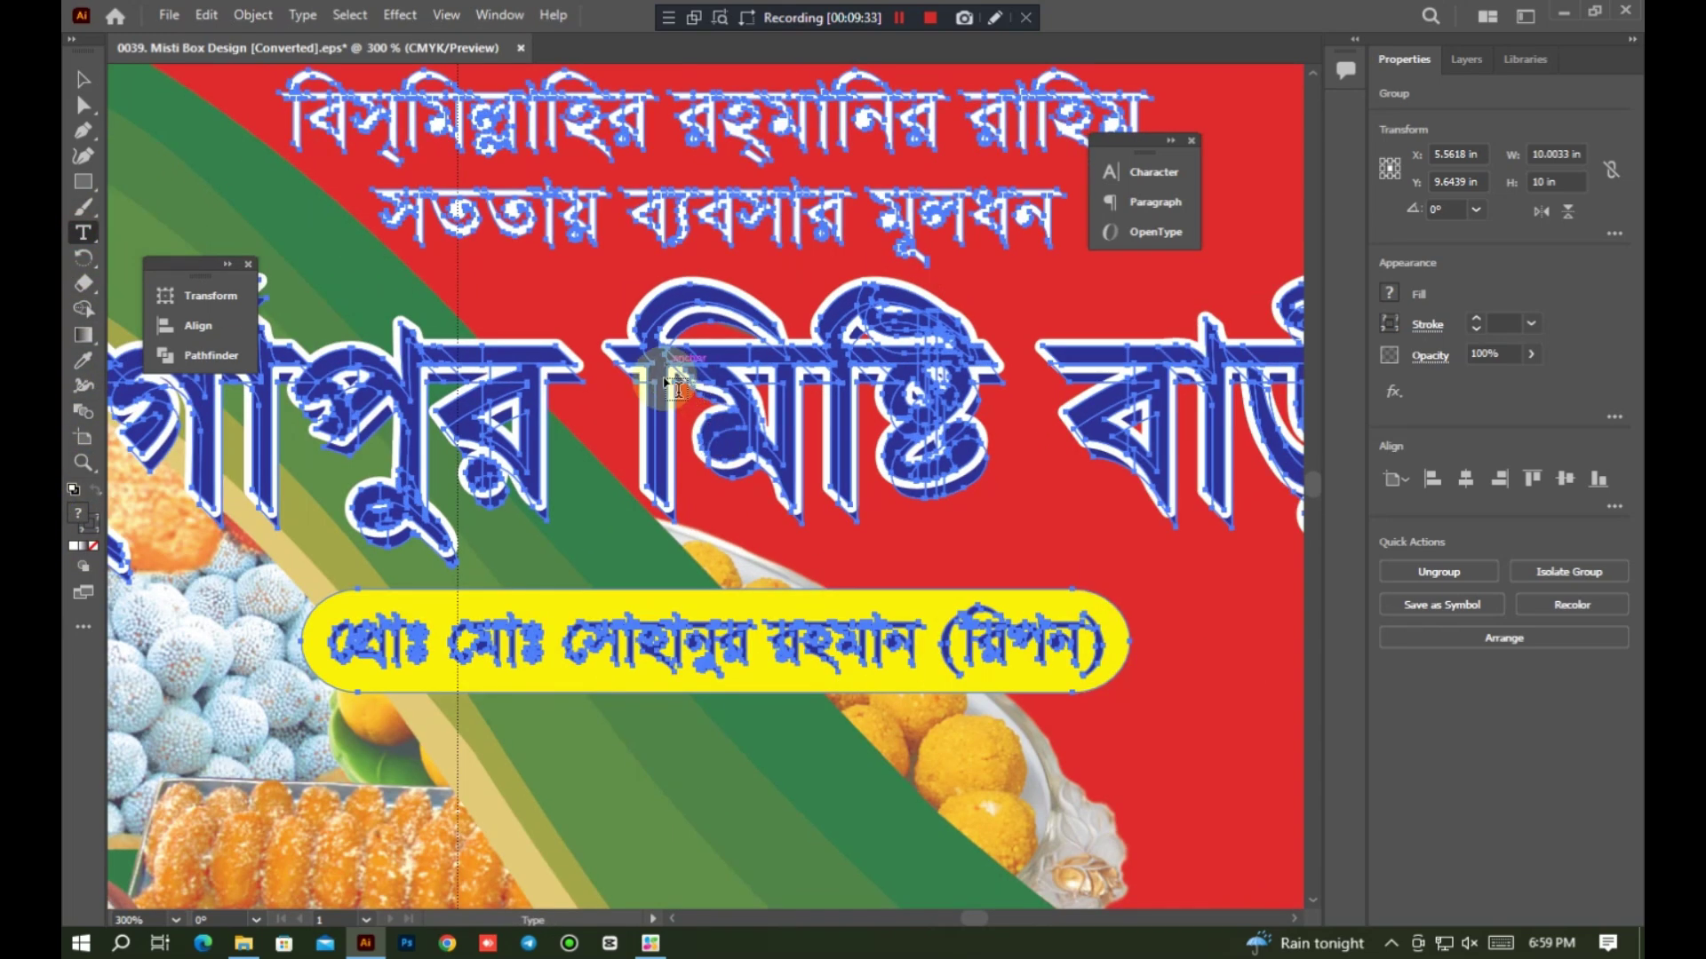
left_click(673, 389)
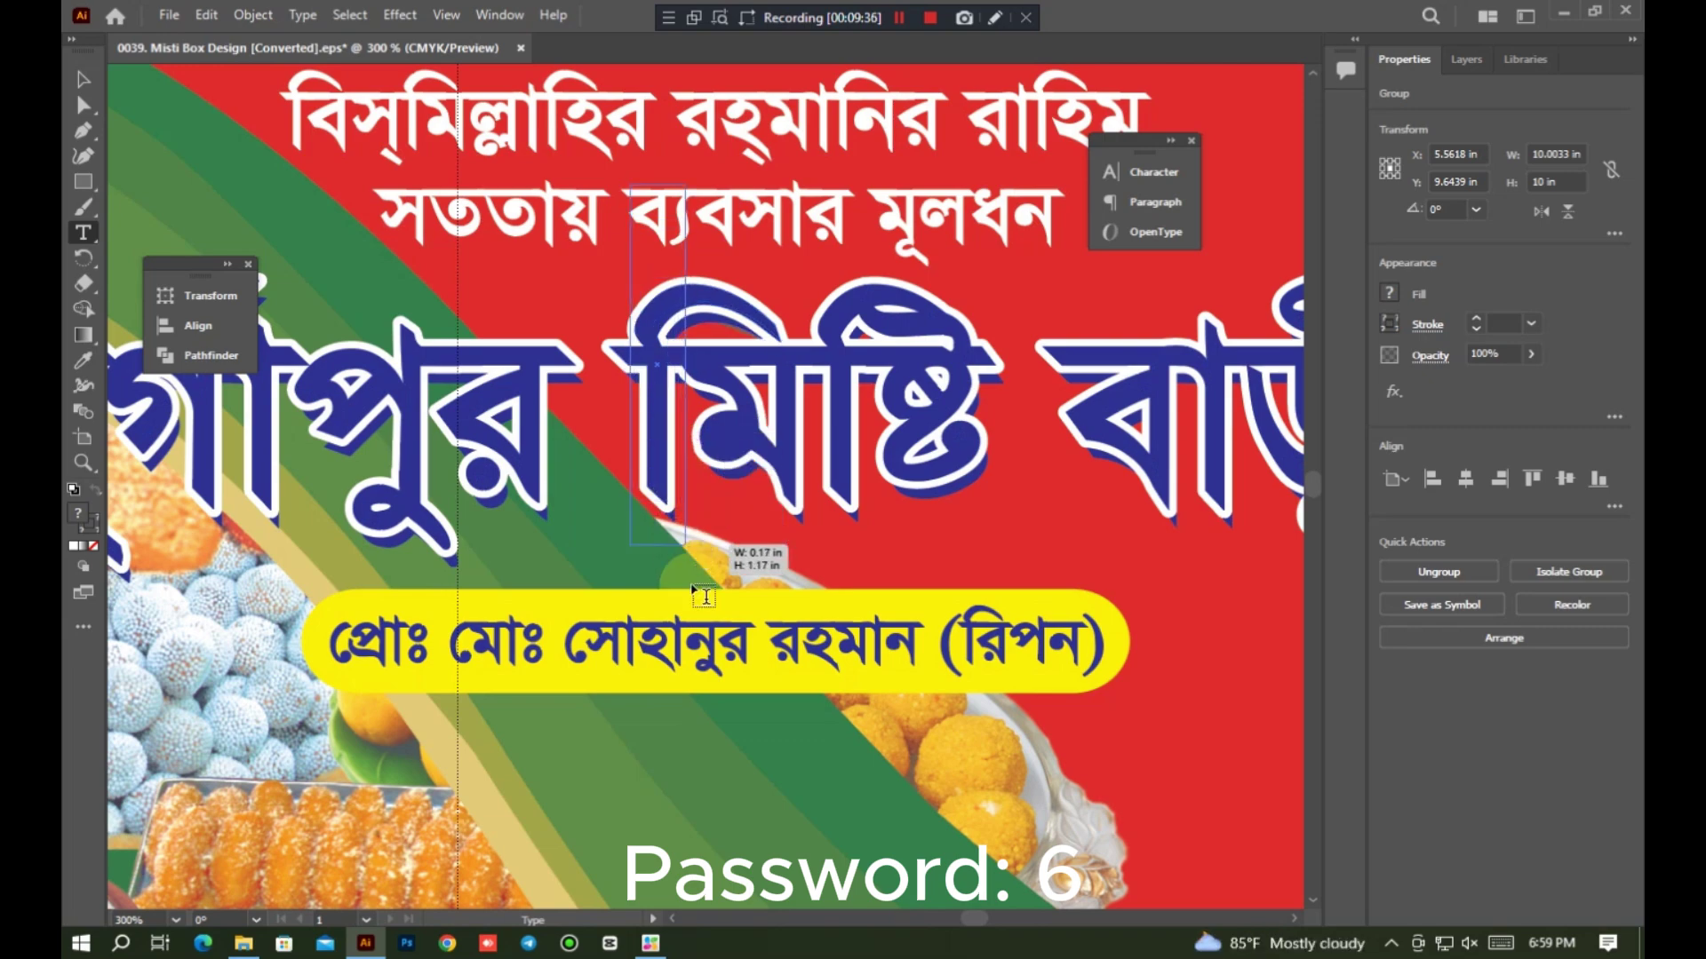
key("ctrl+z")
left_click(632, 71)
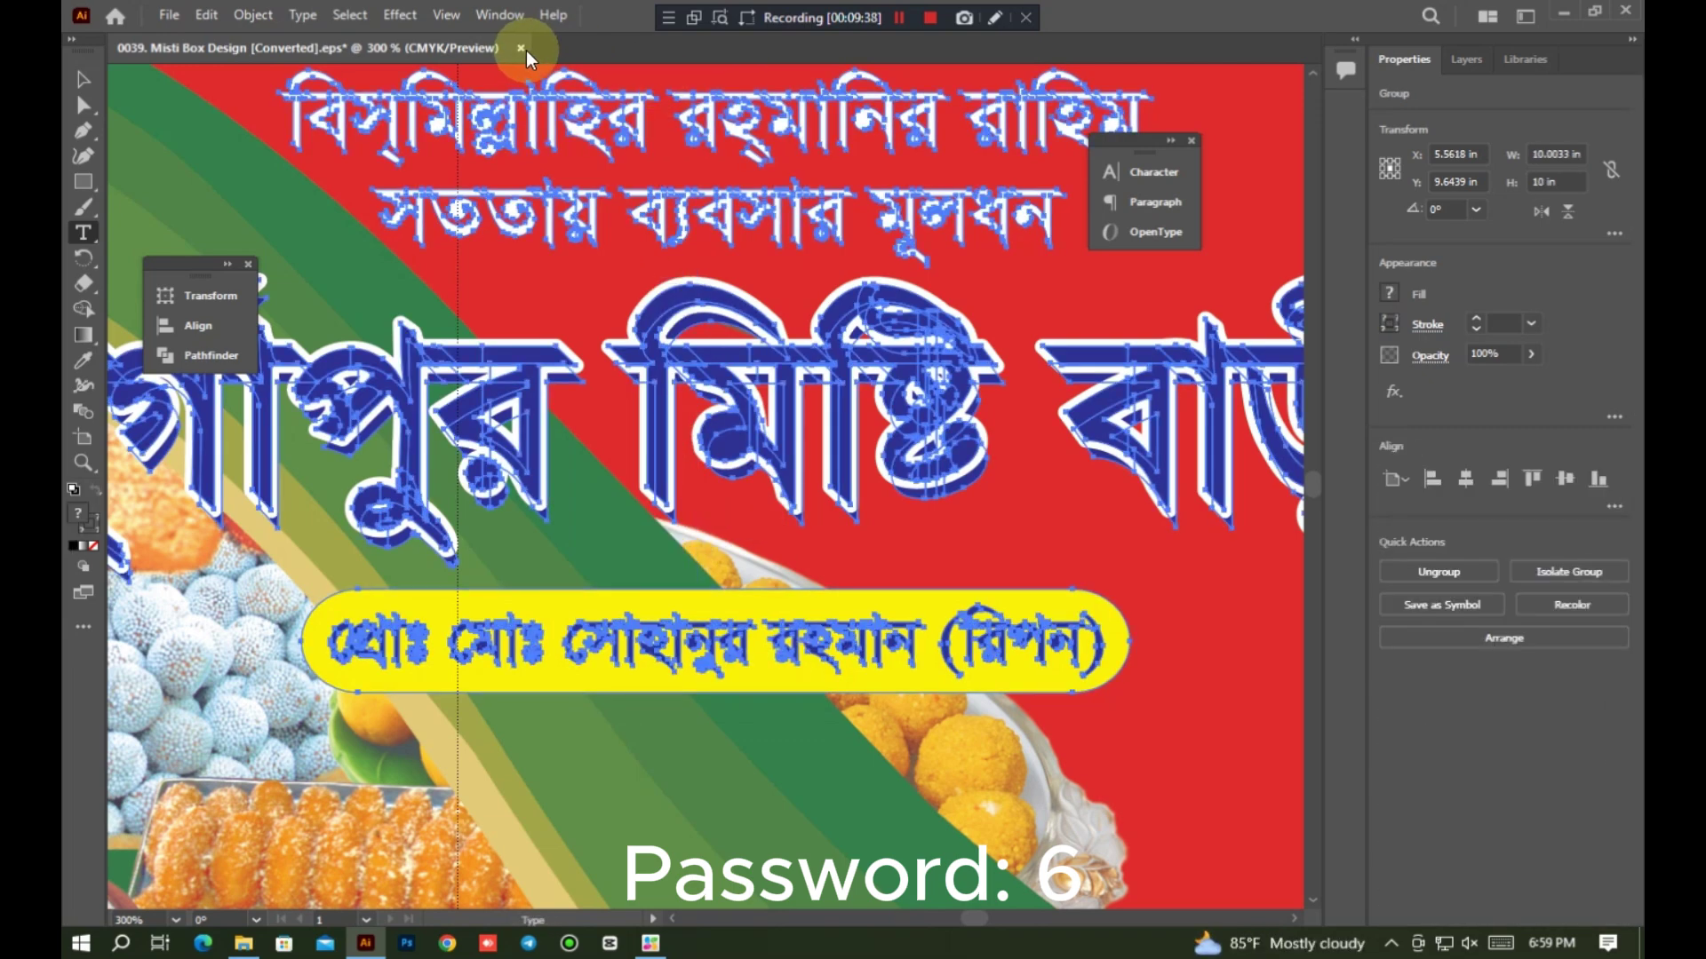
Step: Close the 0039 document and open the 0061. Misti Box Design AI file from the design folder
left_click(522, 49)
left_click(968, 499)
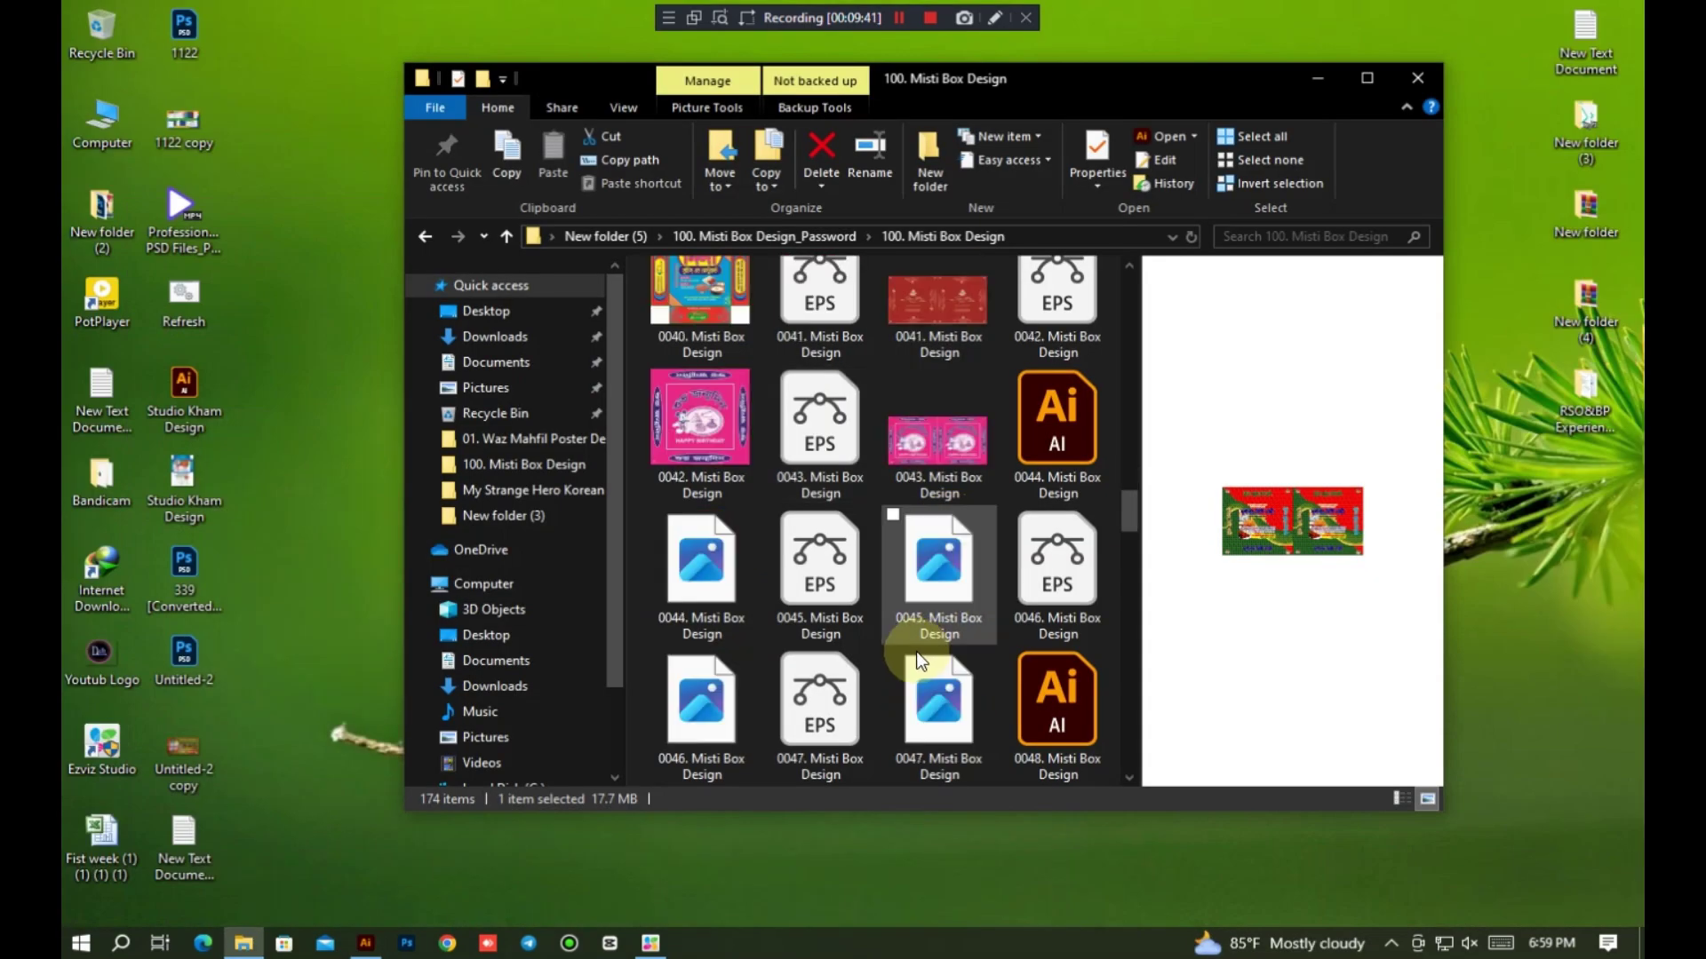
scroll(915, 652, "down", 8)
left_click(935, 610)
double_click(819, 588)
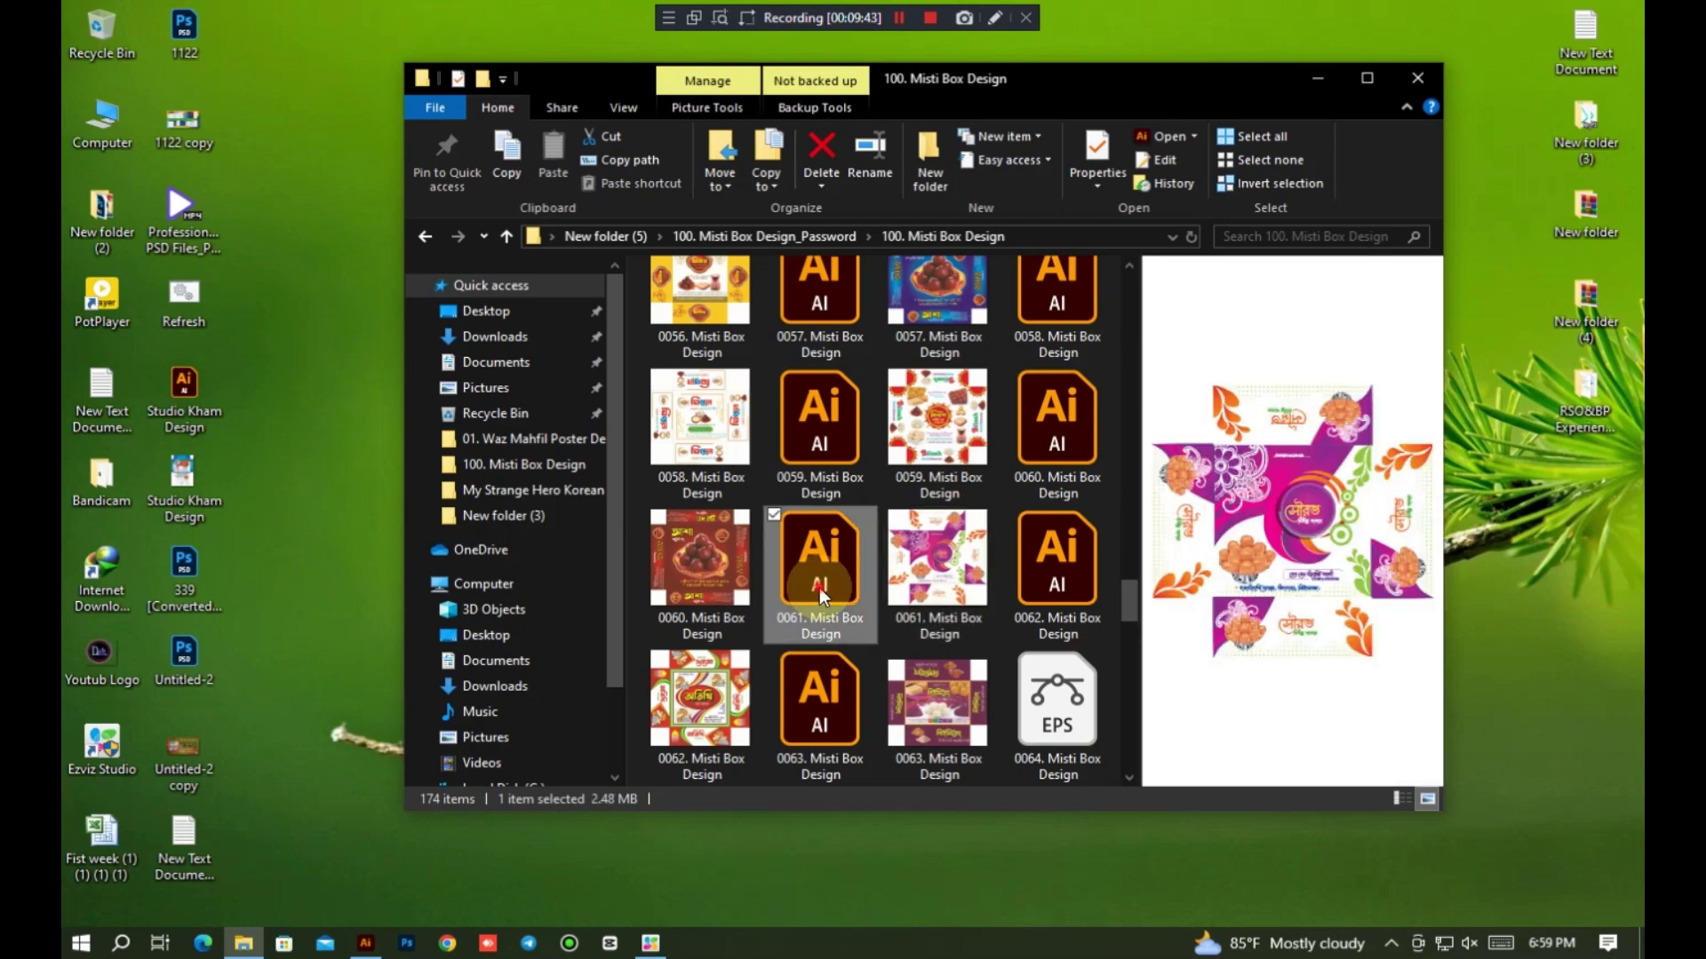
double_click(819, 588)
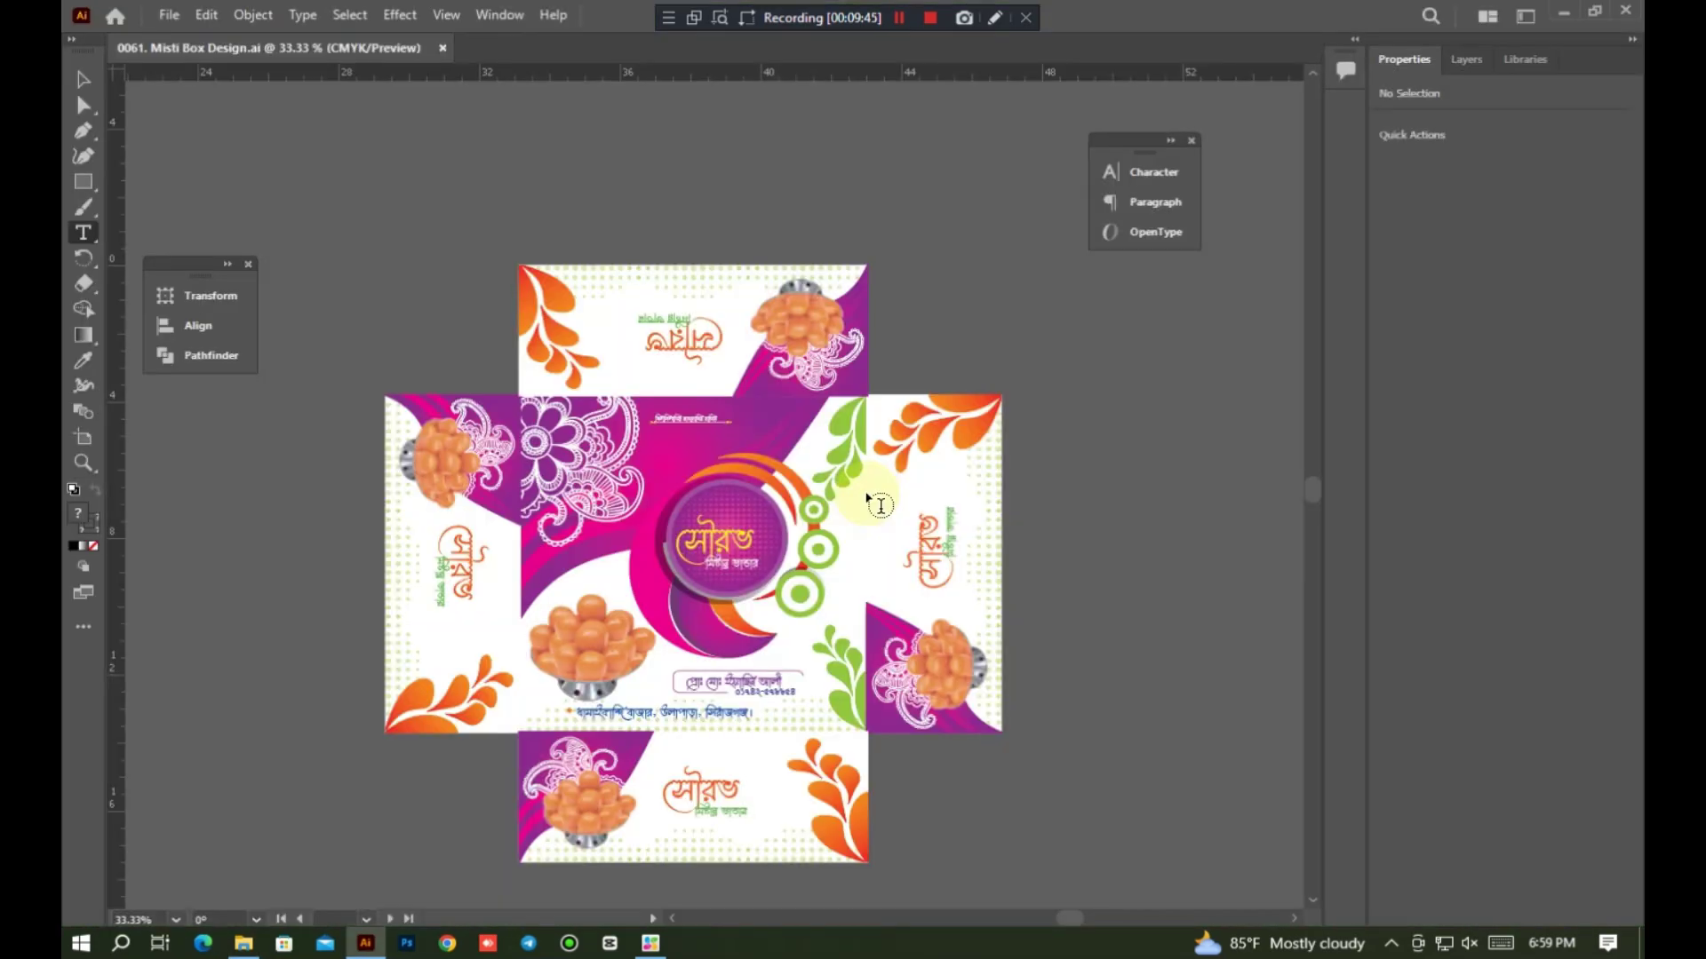
Step: Select the box's entire top flap and move it up and to the right, away from the front panel
scroll(867, 495, "down", 4)
left_click(734, 228)
left_click(92, 80)
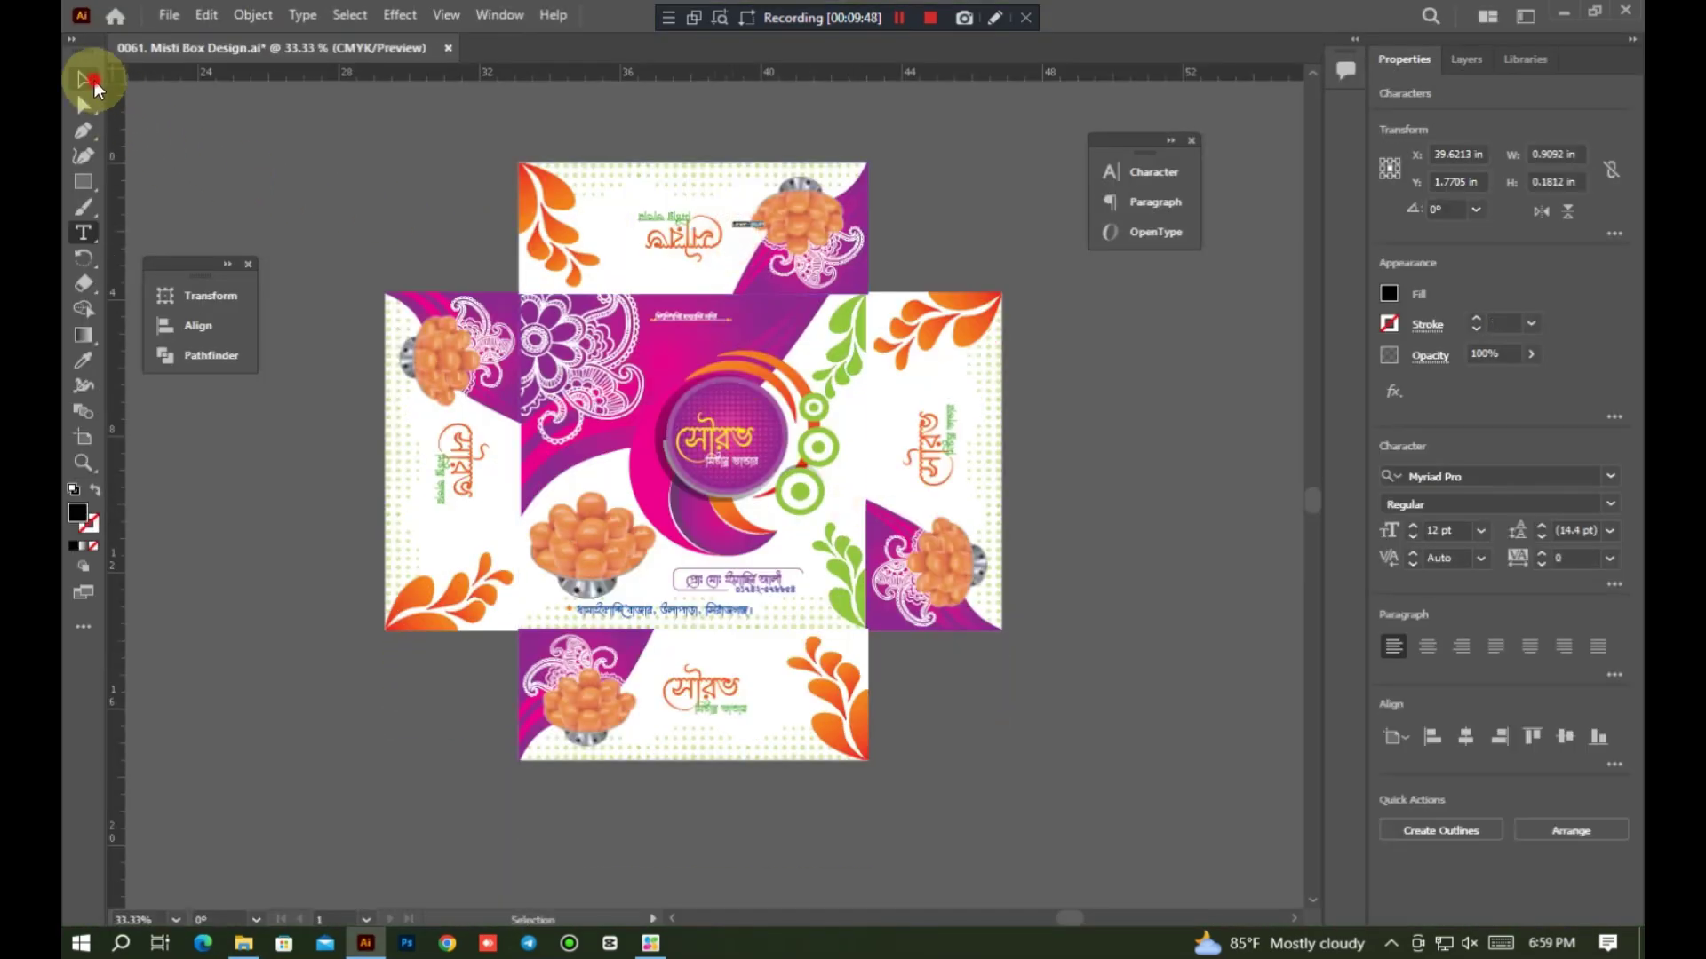
left_click(88, 81)
left_click_drag(438, 140, 952, 278)
left_click_drag(841, 249, 888, 233)
Step: Move the left, bottom and right flaps outward from the box's front panel, and clear the selection
left_click_drag(418, 206, 454, 562)
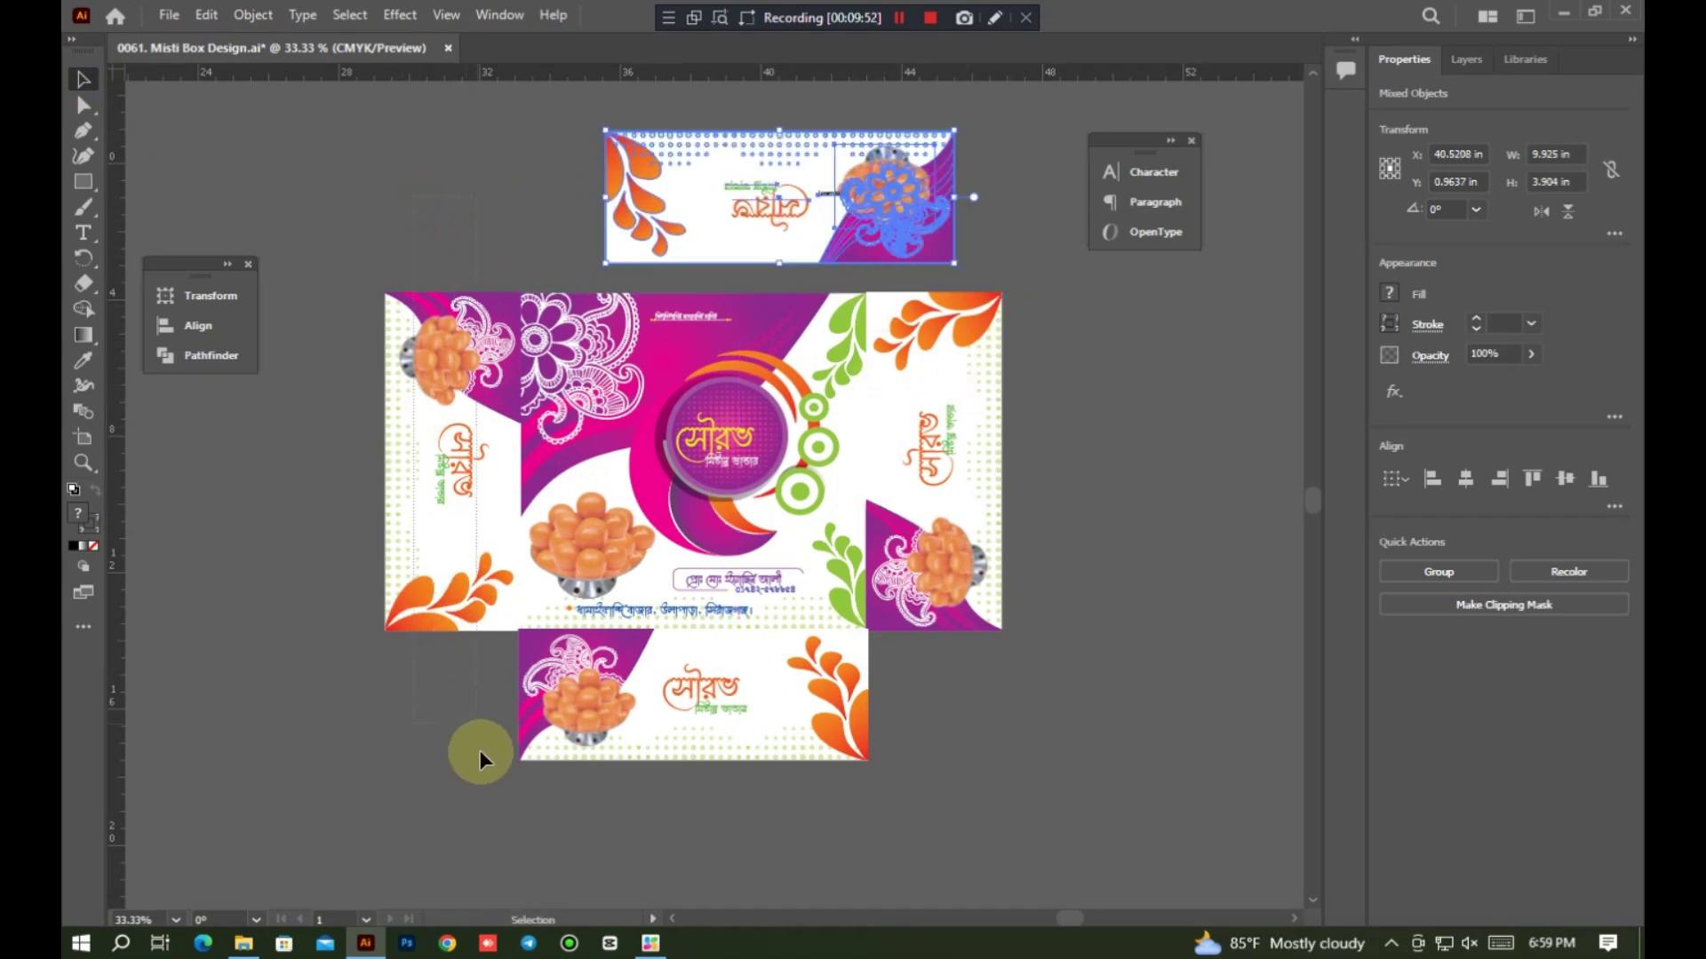
left_click_drag(479, 750, 480, 750)
left_click_drag(414, 467, 351, 490)
left_click_drag(798, 748, 820, 817)
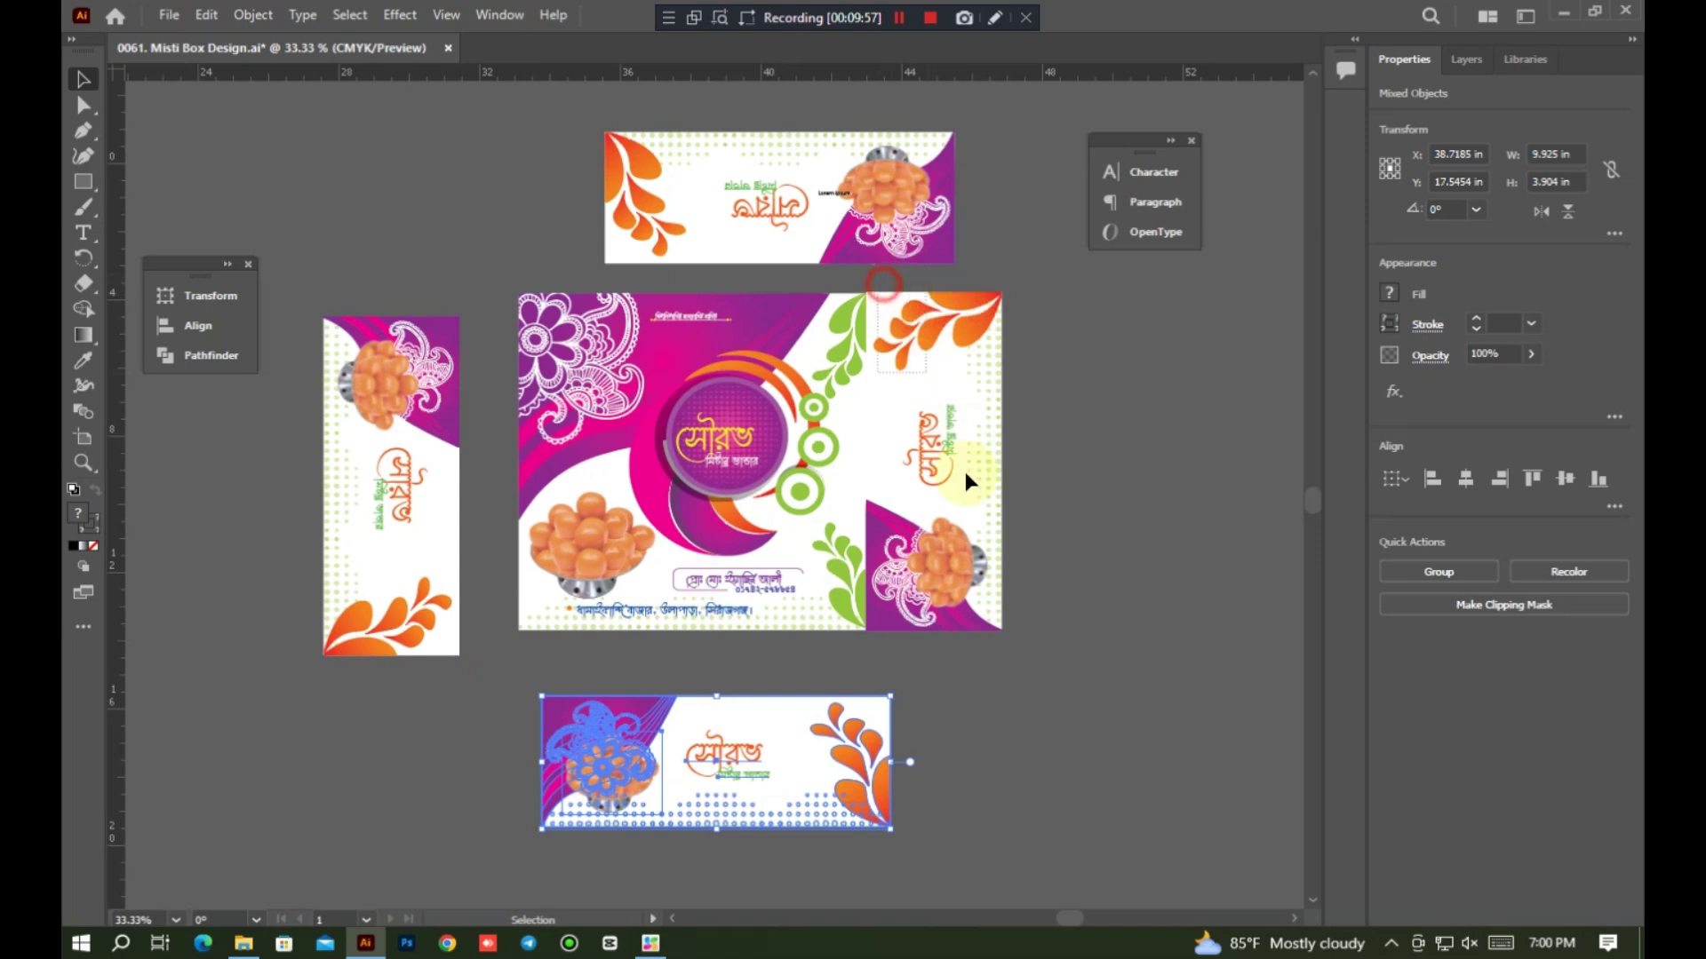
left_click_drag(1002, 664, 1002, 665)
left_click_drag(881, 510, 1026, 517)
left_click(933, 465)
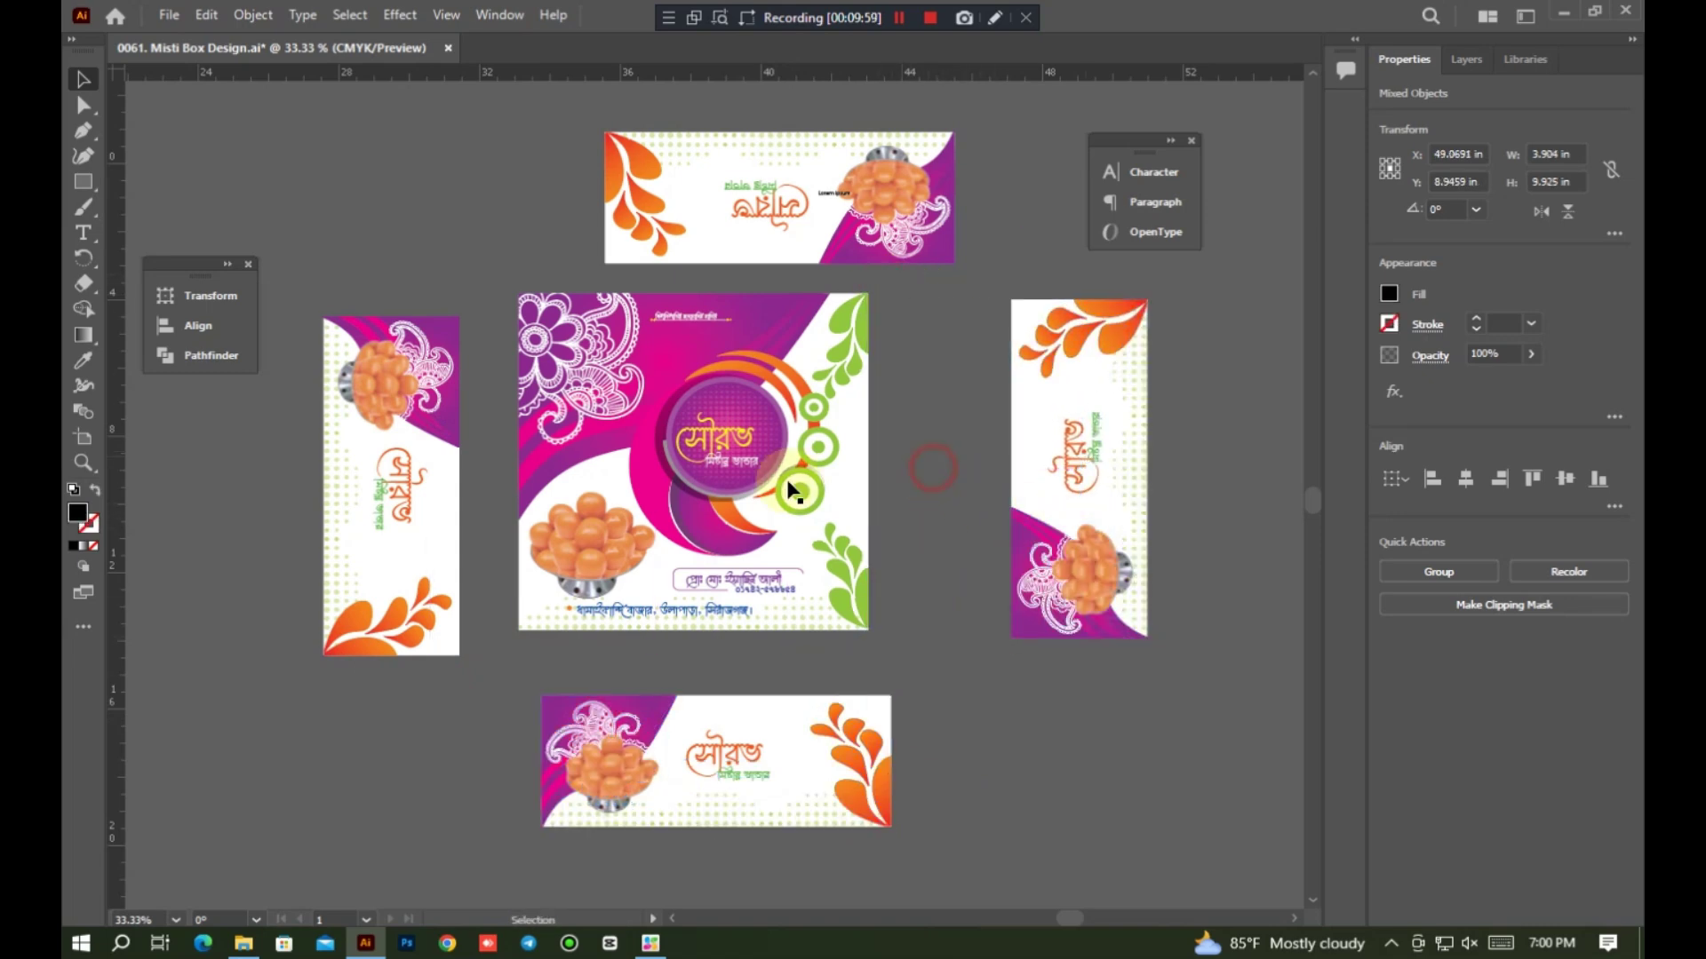
Step: Shift the yellow title, the white subtitle and the purple circle behind them on the front panel
scroll(675, 386, "up", 3)
scroll(712, 505, "down", 1)
left_click_drag(711, 505, 732, 446)
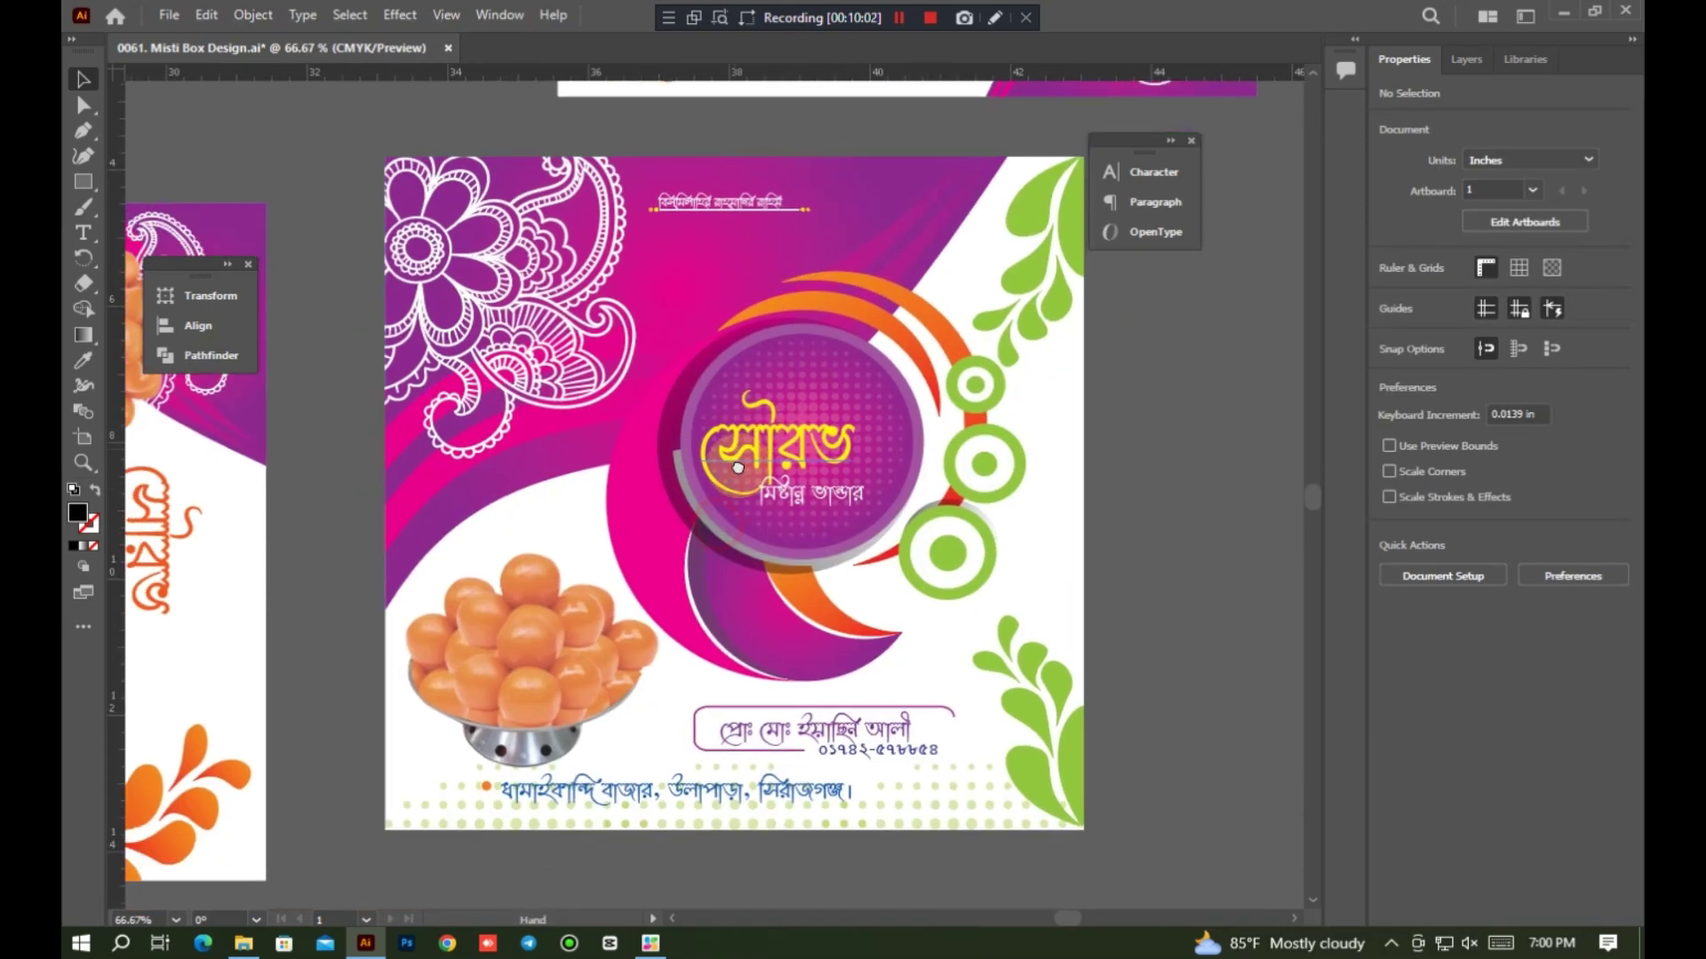
scroll(735, 452, "up", 2)
left_click_drag(861, 452, 990, 391)
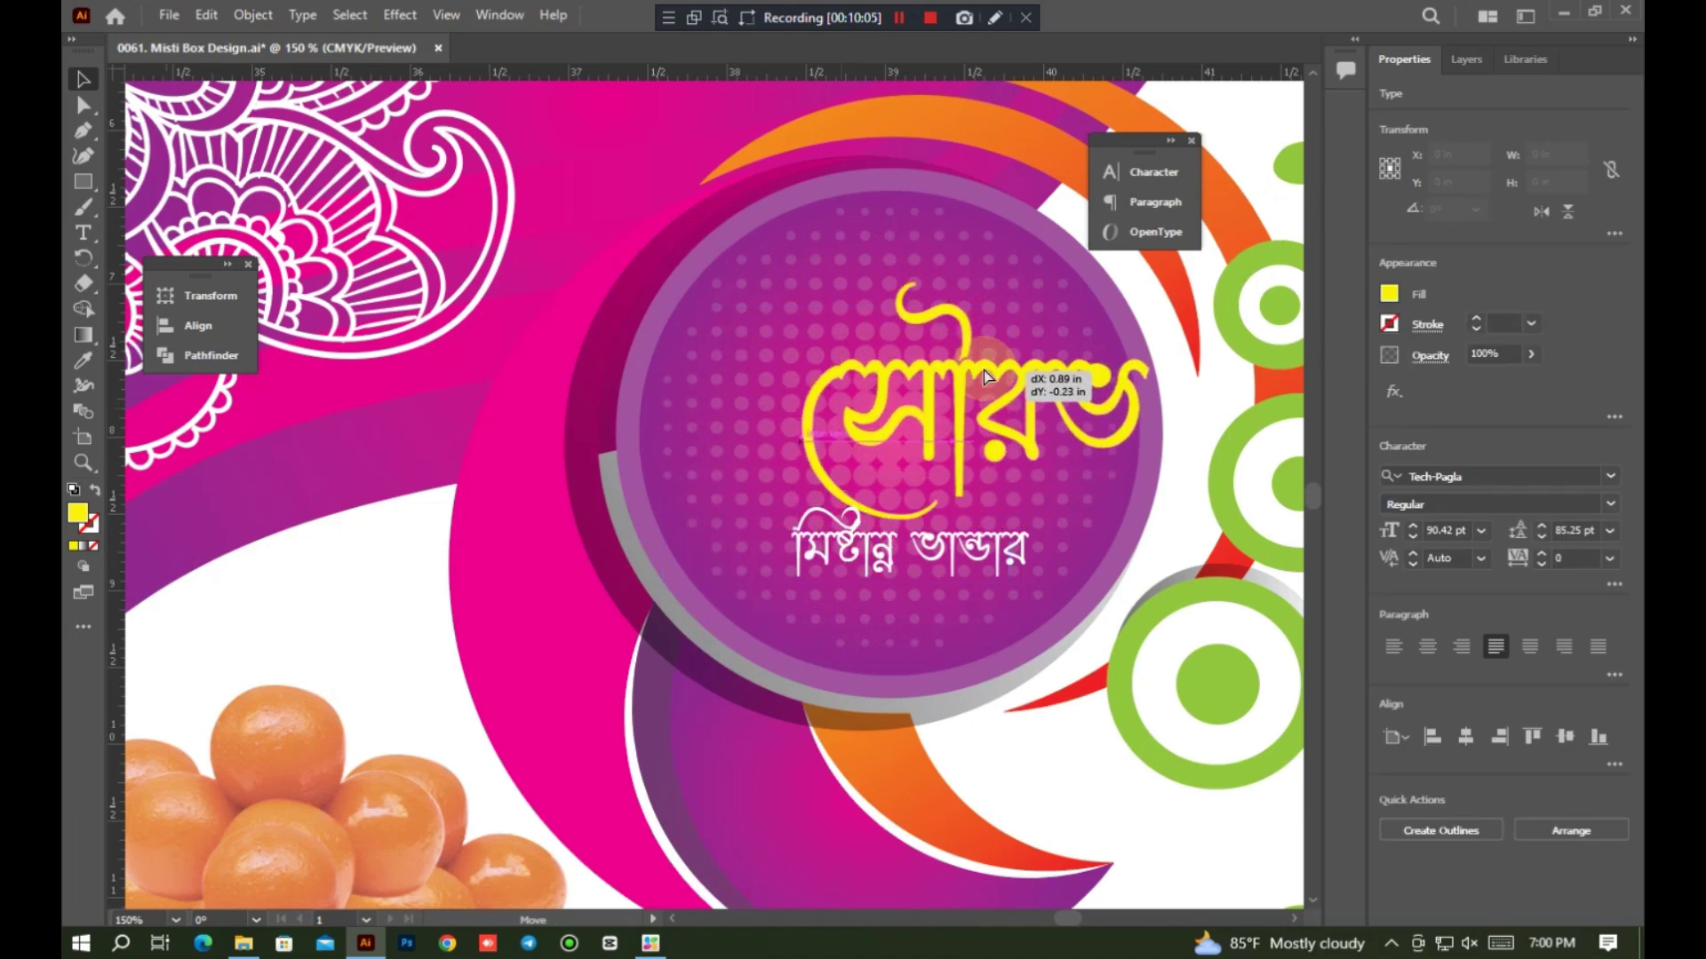
left_click_drag(921, 563, 1042, 563)
left_click_drag(743, 419, 668, 433)
Step: Select the owner line on the front panel and shift the panel's white background shape to the right
scroll(645, 471, "down", 3)
left_click_drag(615, 526, 552, 457)
mouse_move(543, 331)
left_mouse_down()
mouse_move(509, 346)
mouse_move(493, 425)
mouse_move(549, 345)
left_mouse_up()
left_click(705, 697)
scroll(704, 696, "up", 3)
scroll(707, 696, "down", 3)
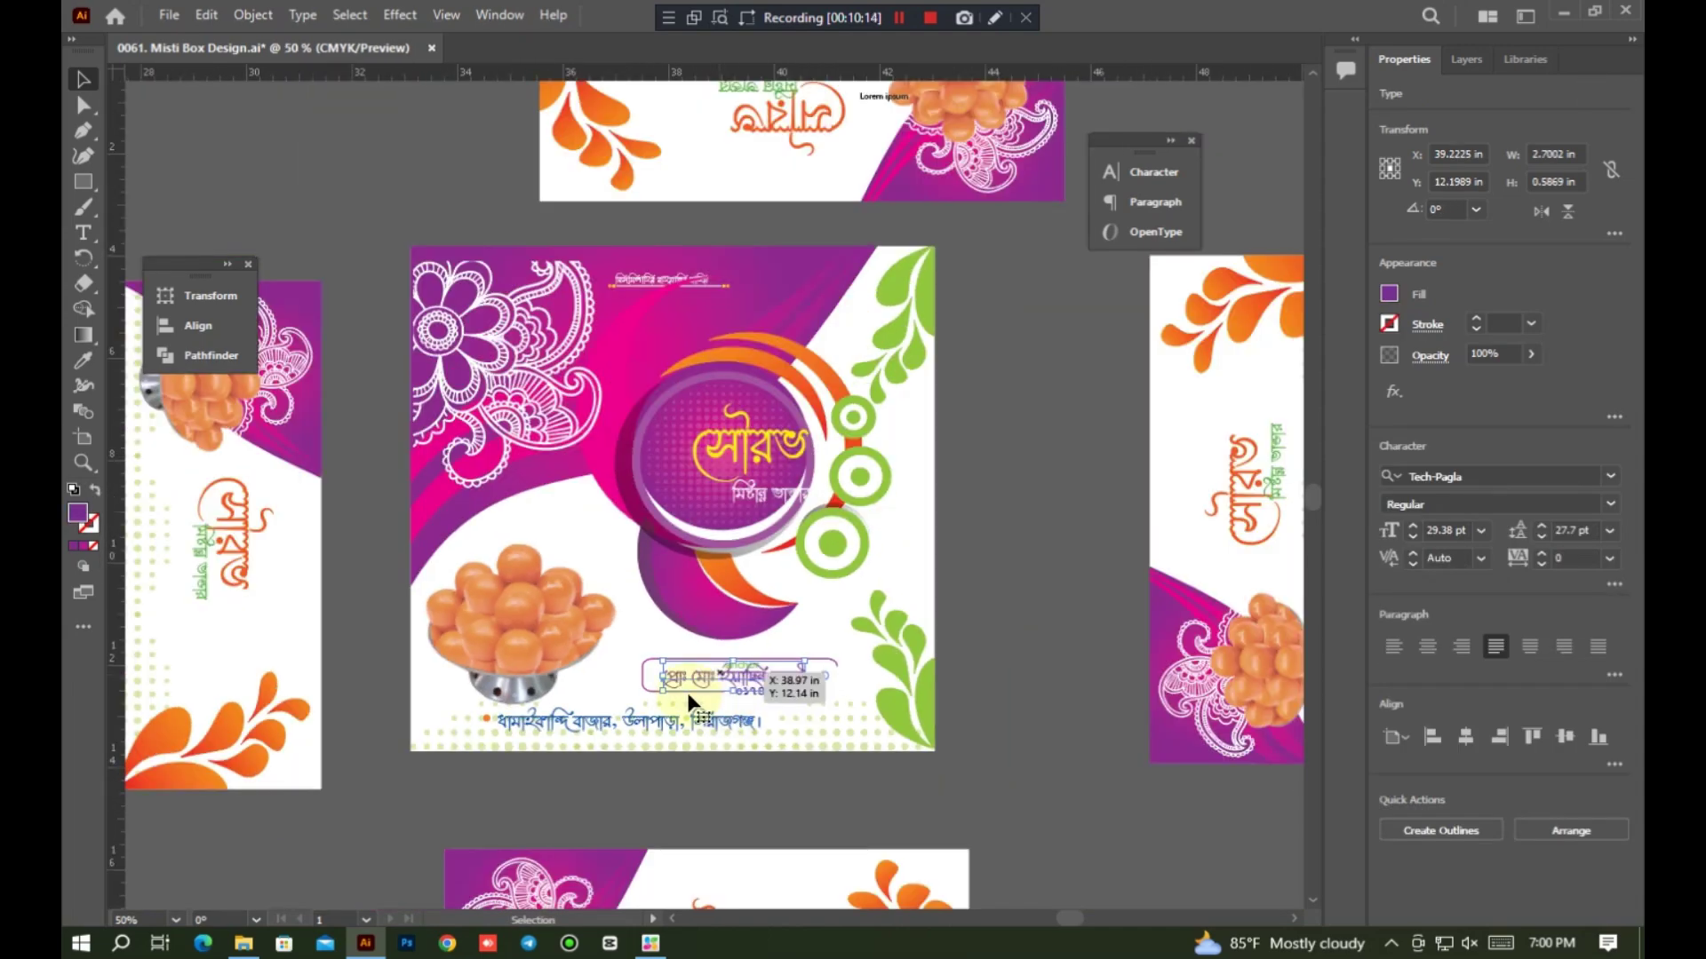
left_click_drag(712, 713, 875, 660)
Step: Undo the latest artwork moves on the front panel and clear the selection
key("ctrl+z")
key("ctrl+z")
key("ctrl+z")
key("ctrl+z")
key("ctrl+z")
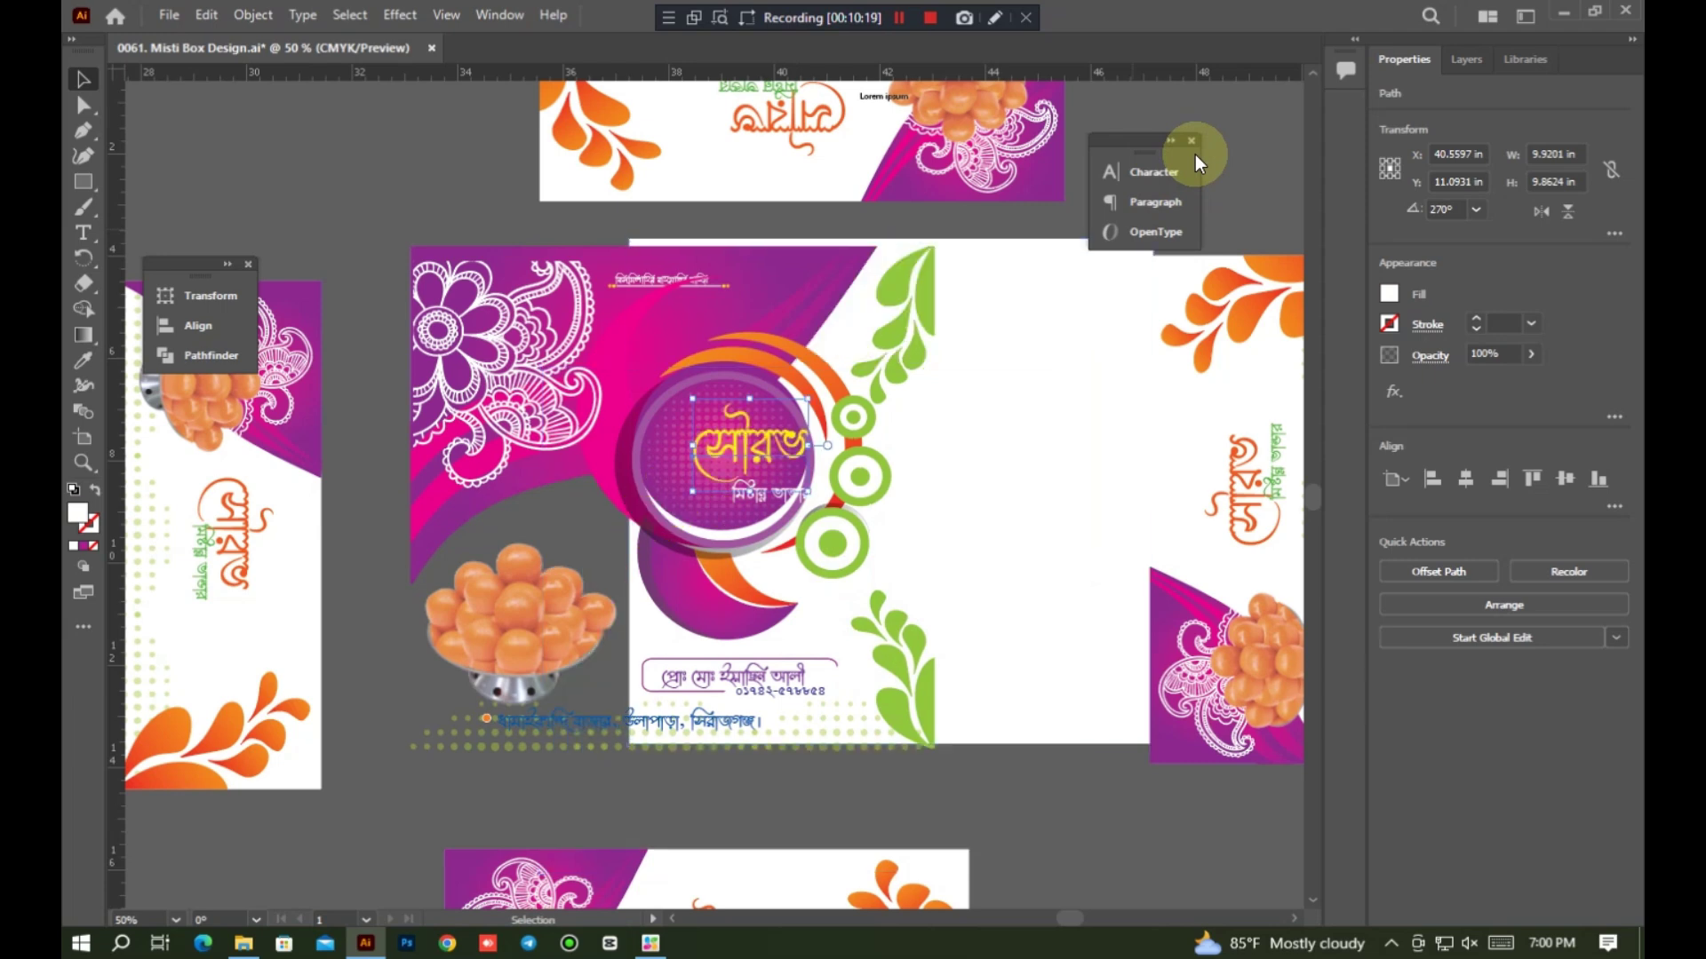
key("ctrl+z")
left_click(1073, 440)
Step: Open the 0060. Misti Box Design AI file from the design folder and view the whole box layout
left_click(1564, 13)
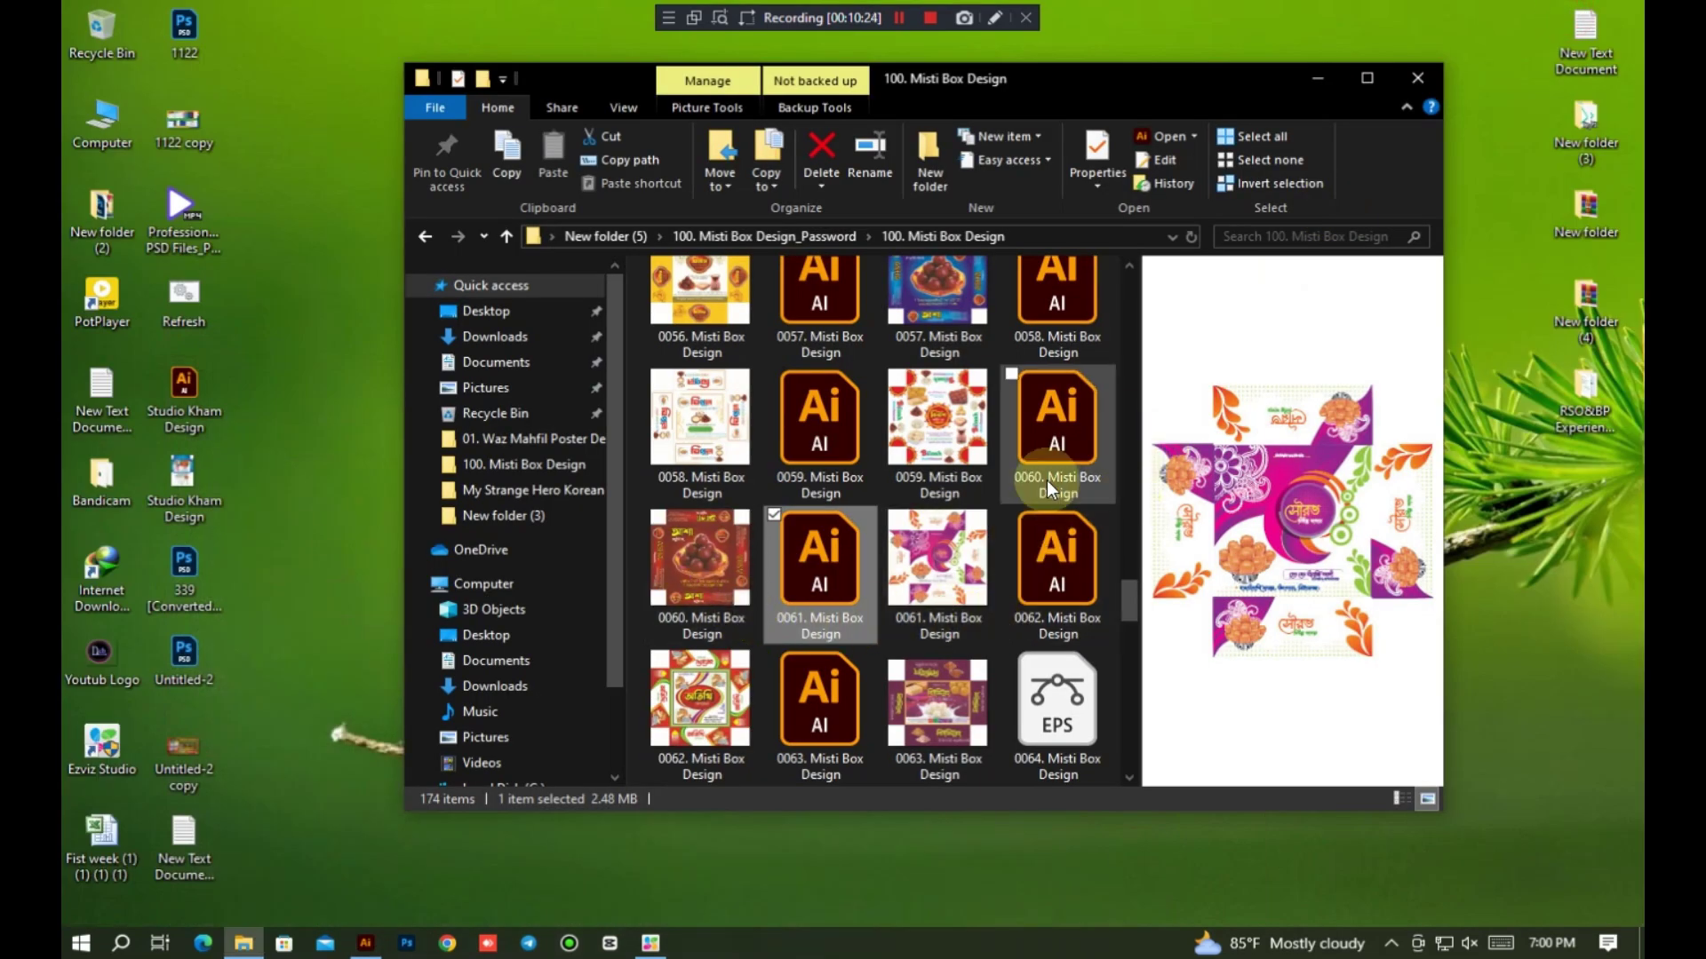
left_click(1047, 480)
double_click(1046, 480)
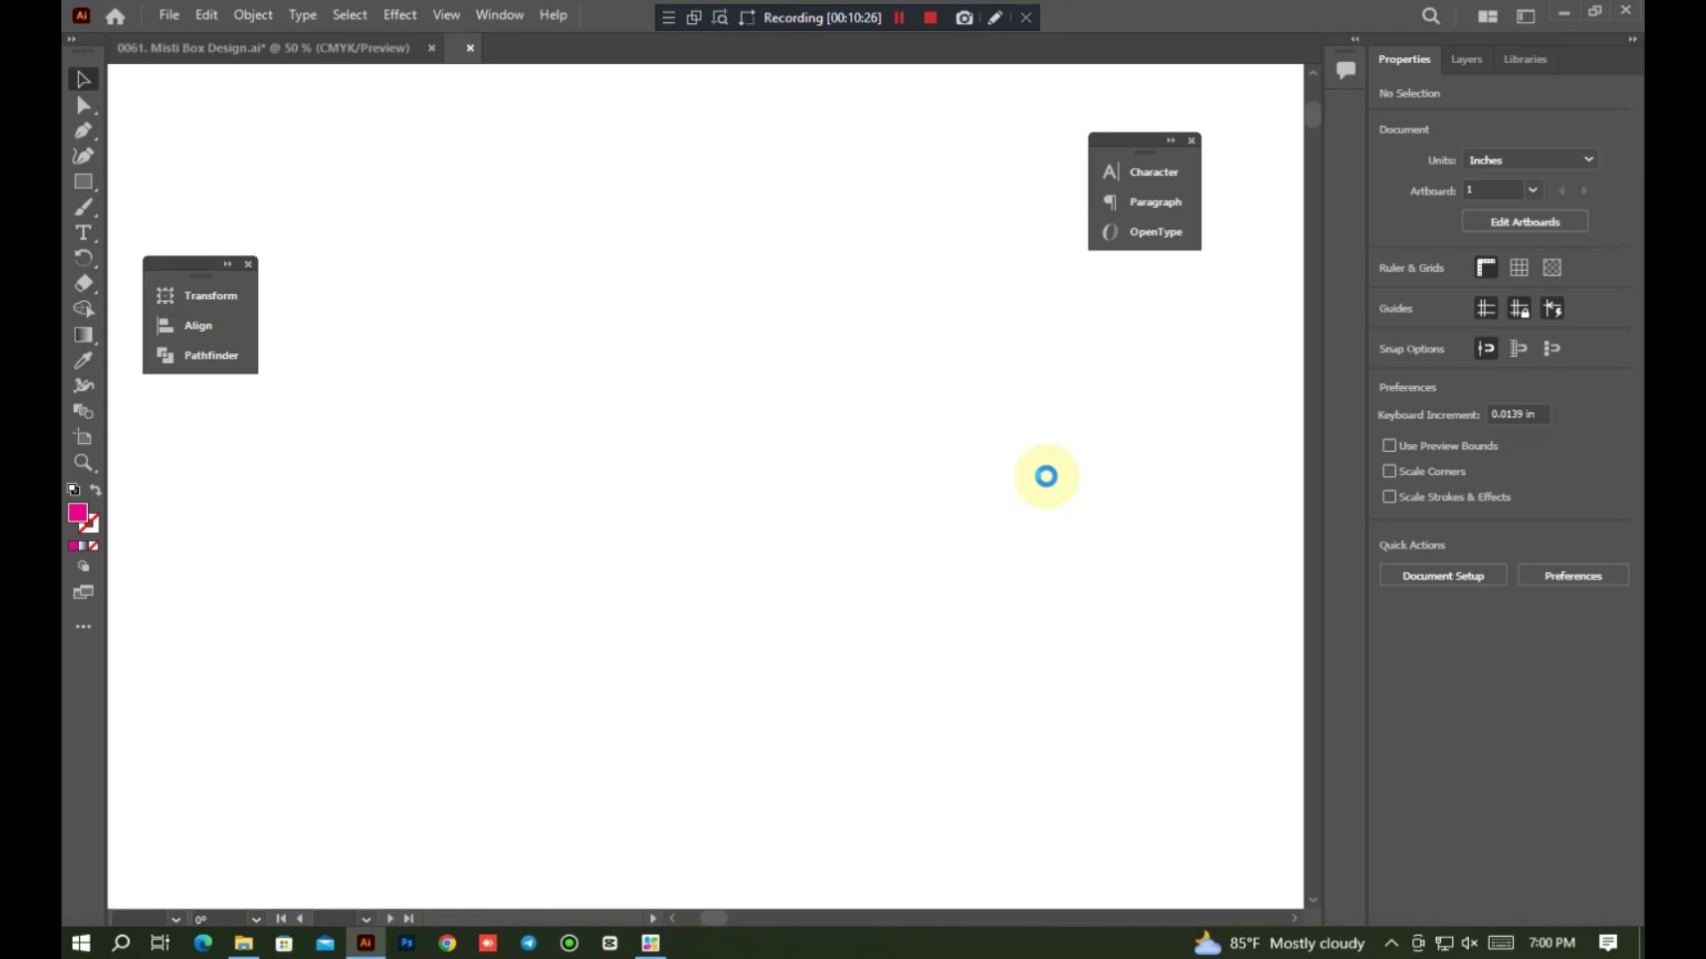
scroll(658, 413, "up", 1)
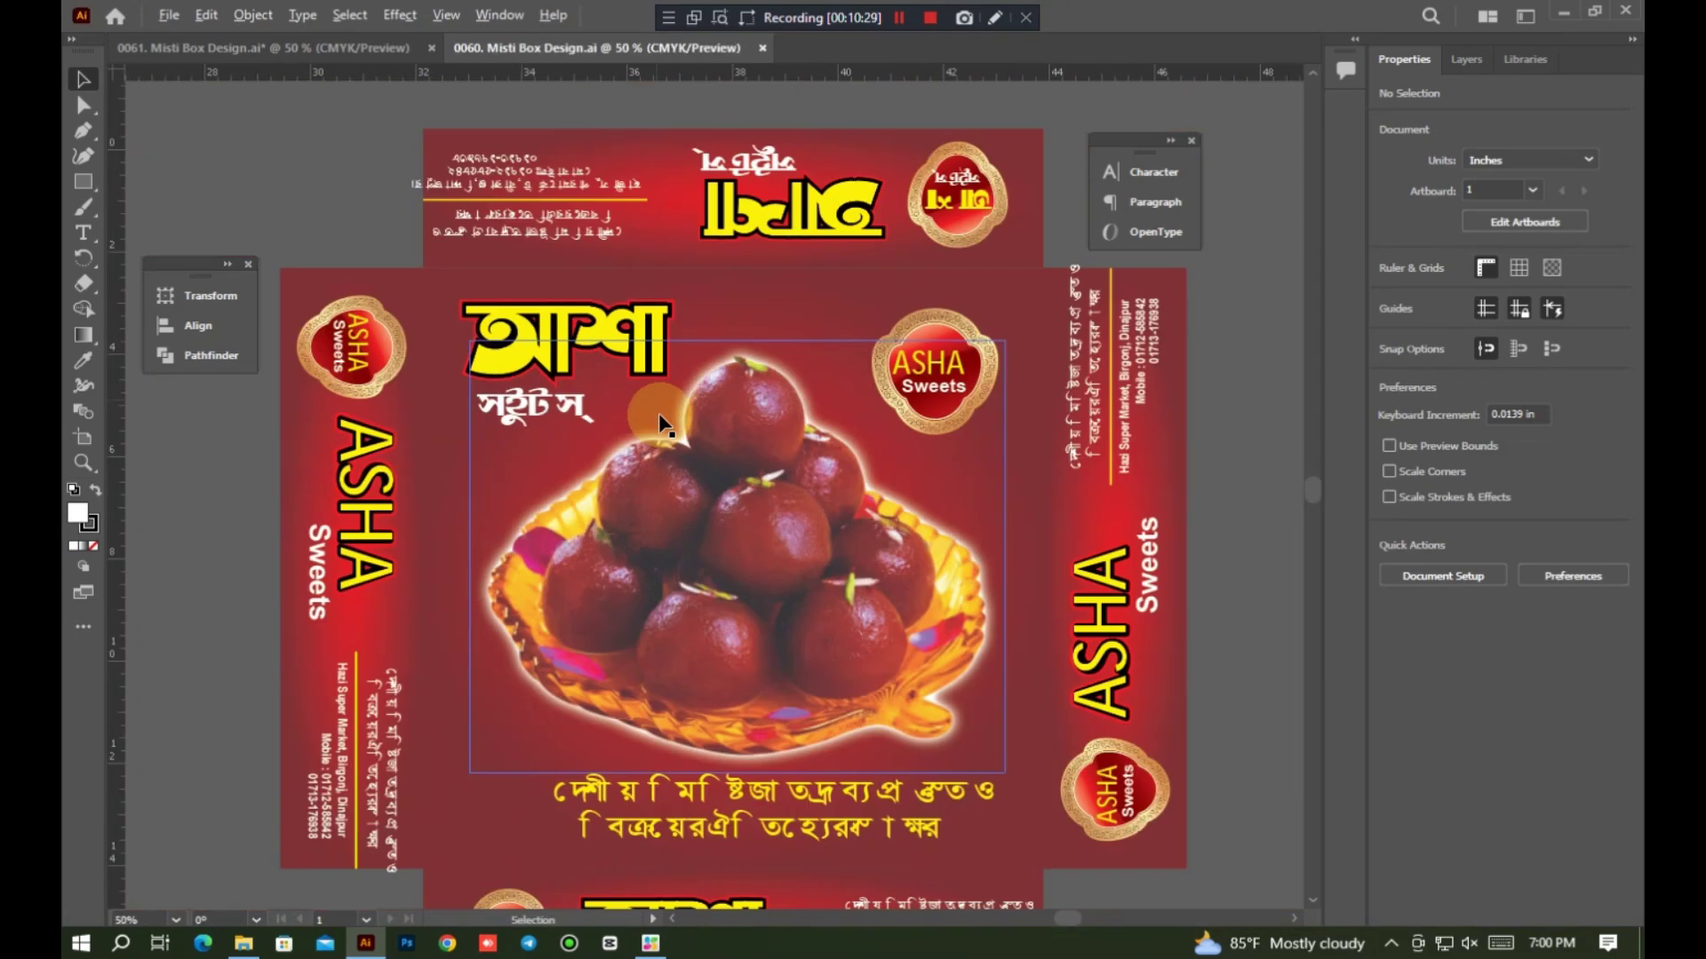
scroll(662, 419, "down", 5)
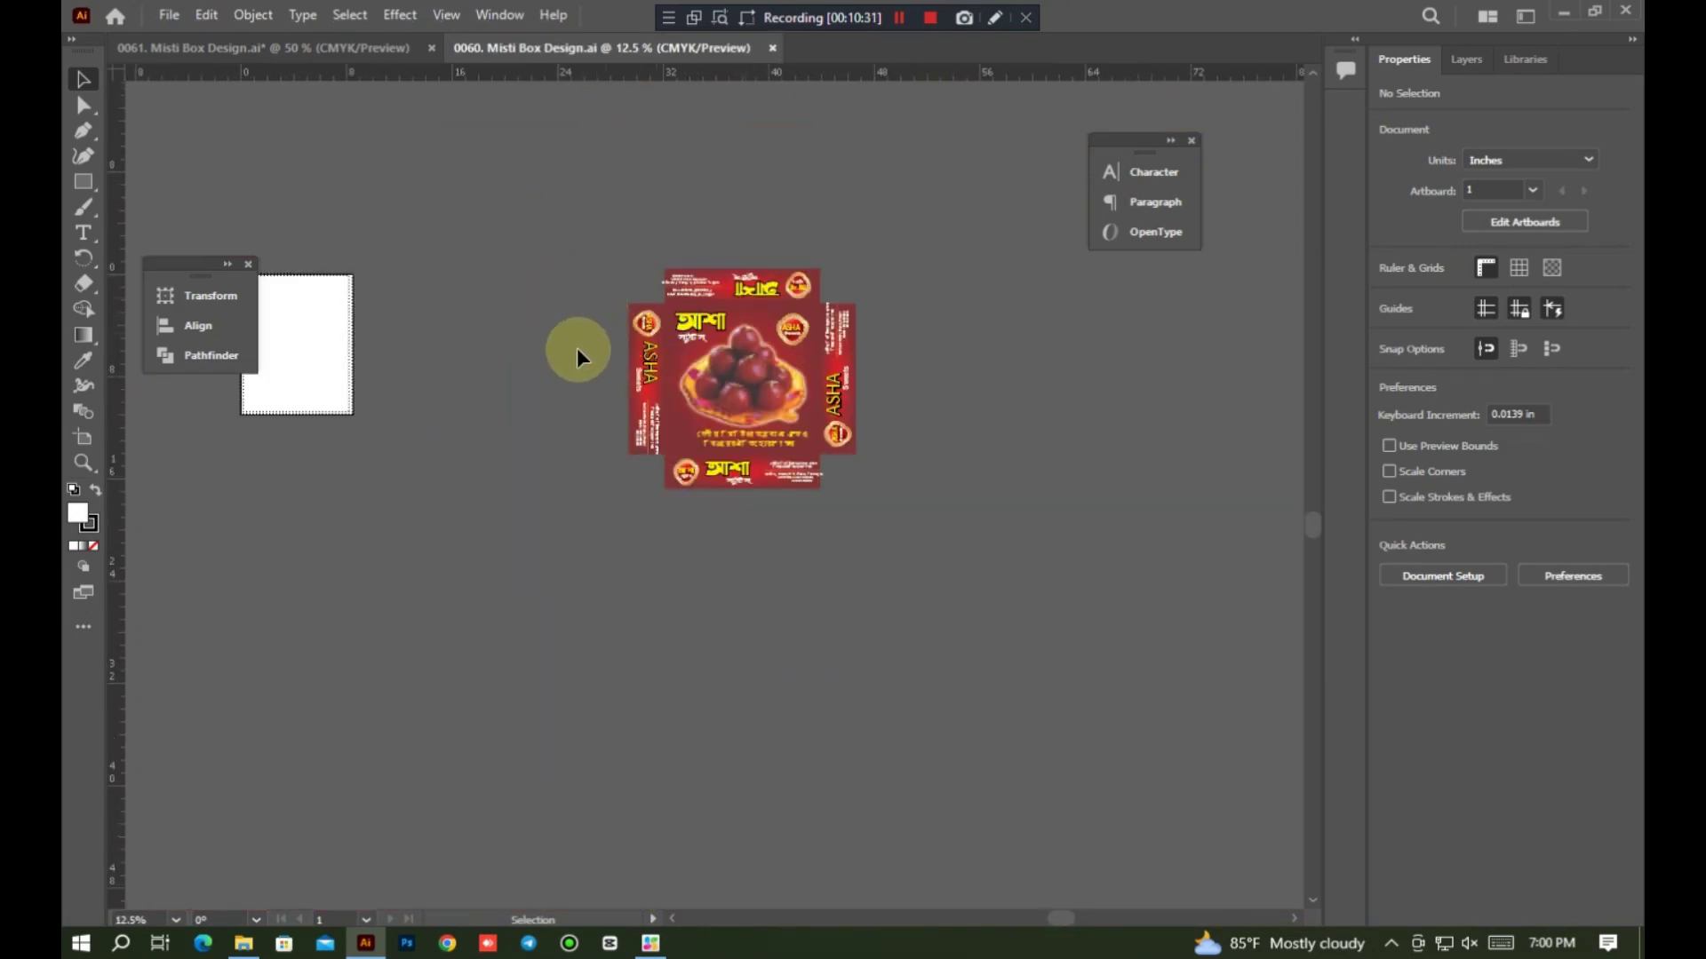
scroll(808, 409, "up", 2)
scroll(462, 392, "up", 1)
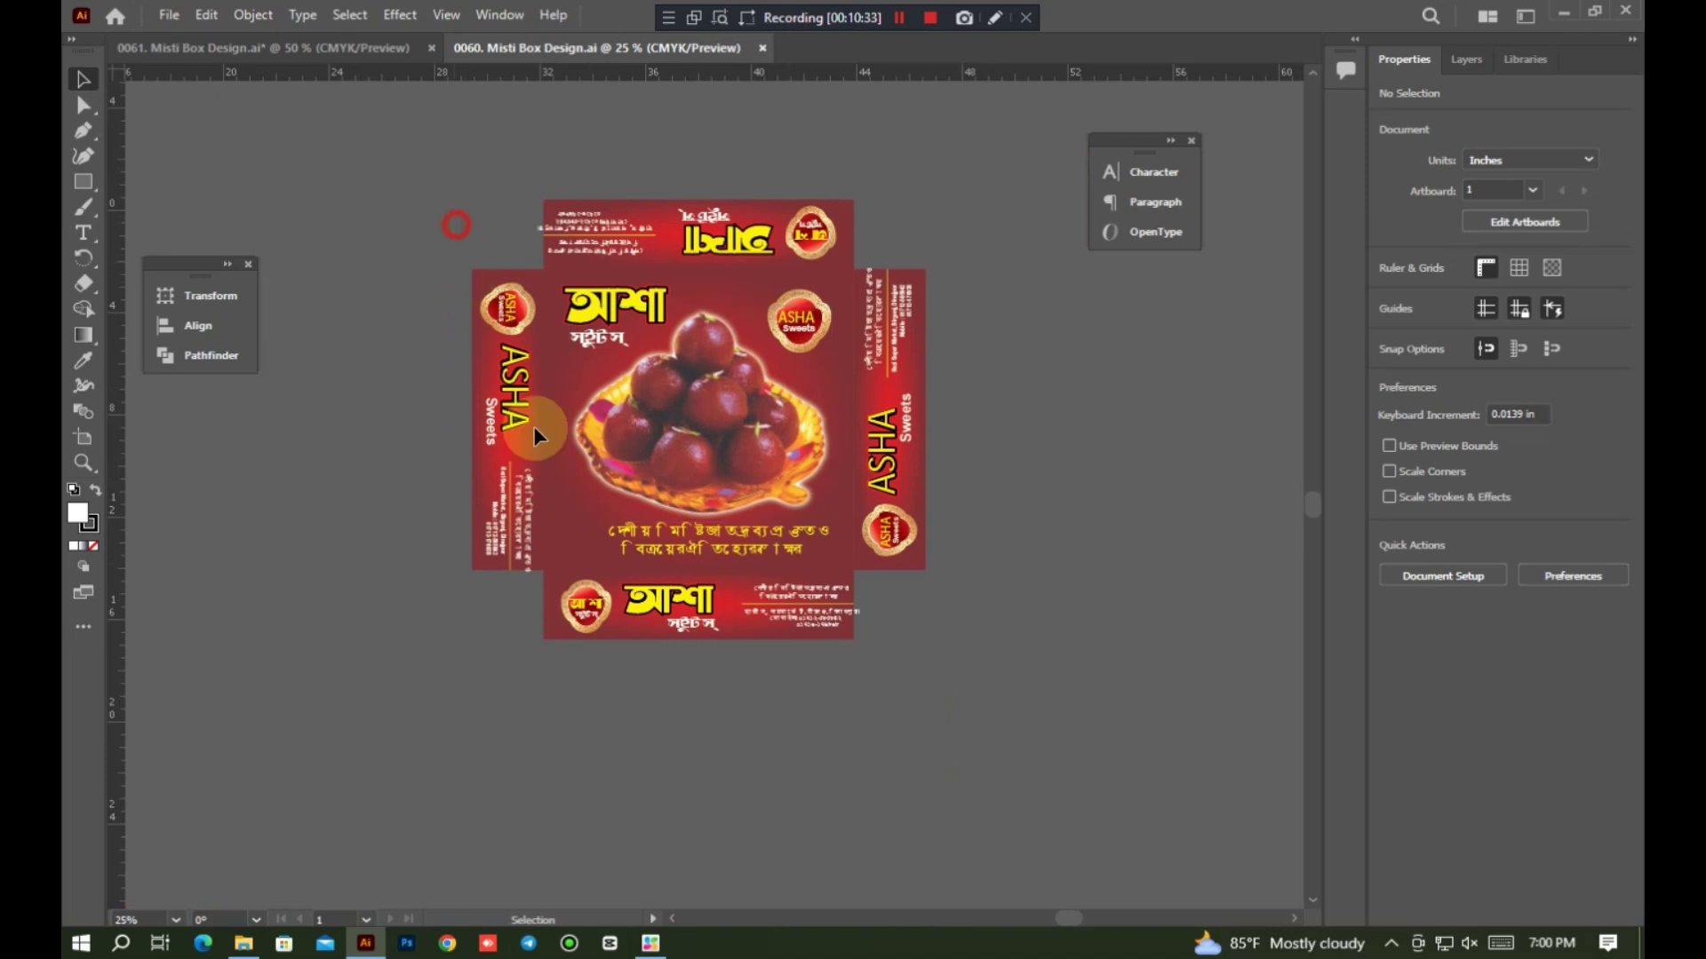
Step: Isolate the box layout group and move the left side panel outward, away from the front panel
left_click(518, 477)
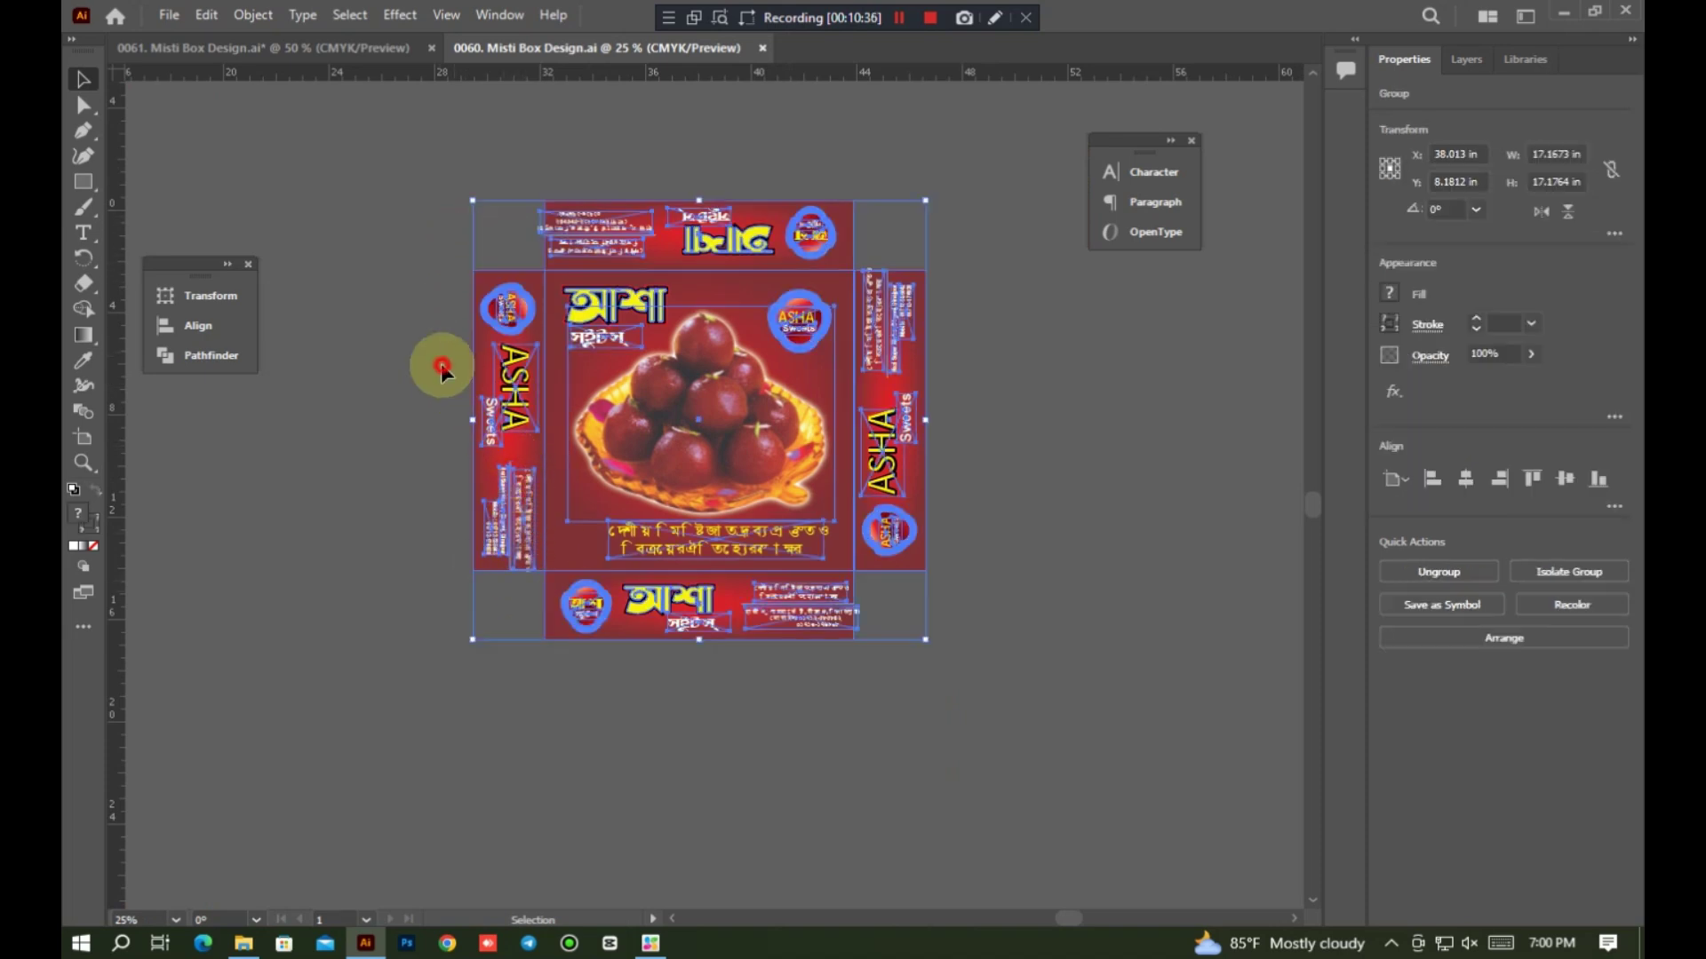
left_click(442, 368)
left_click(494, 533)
double_click(509, 474)
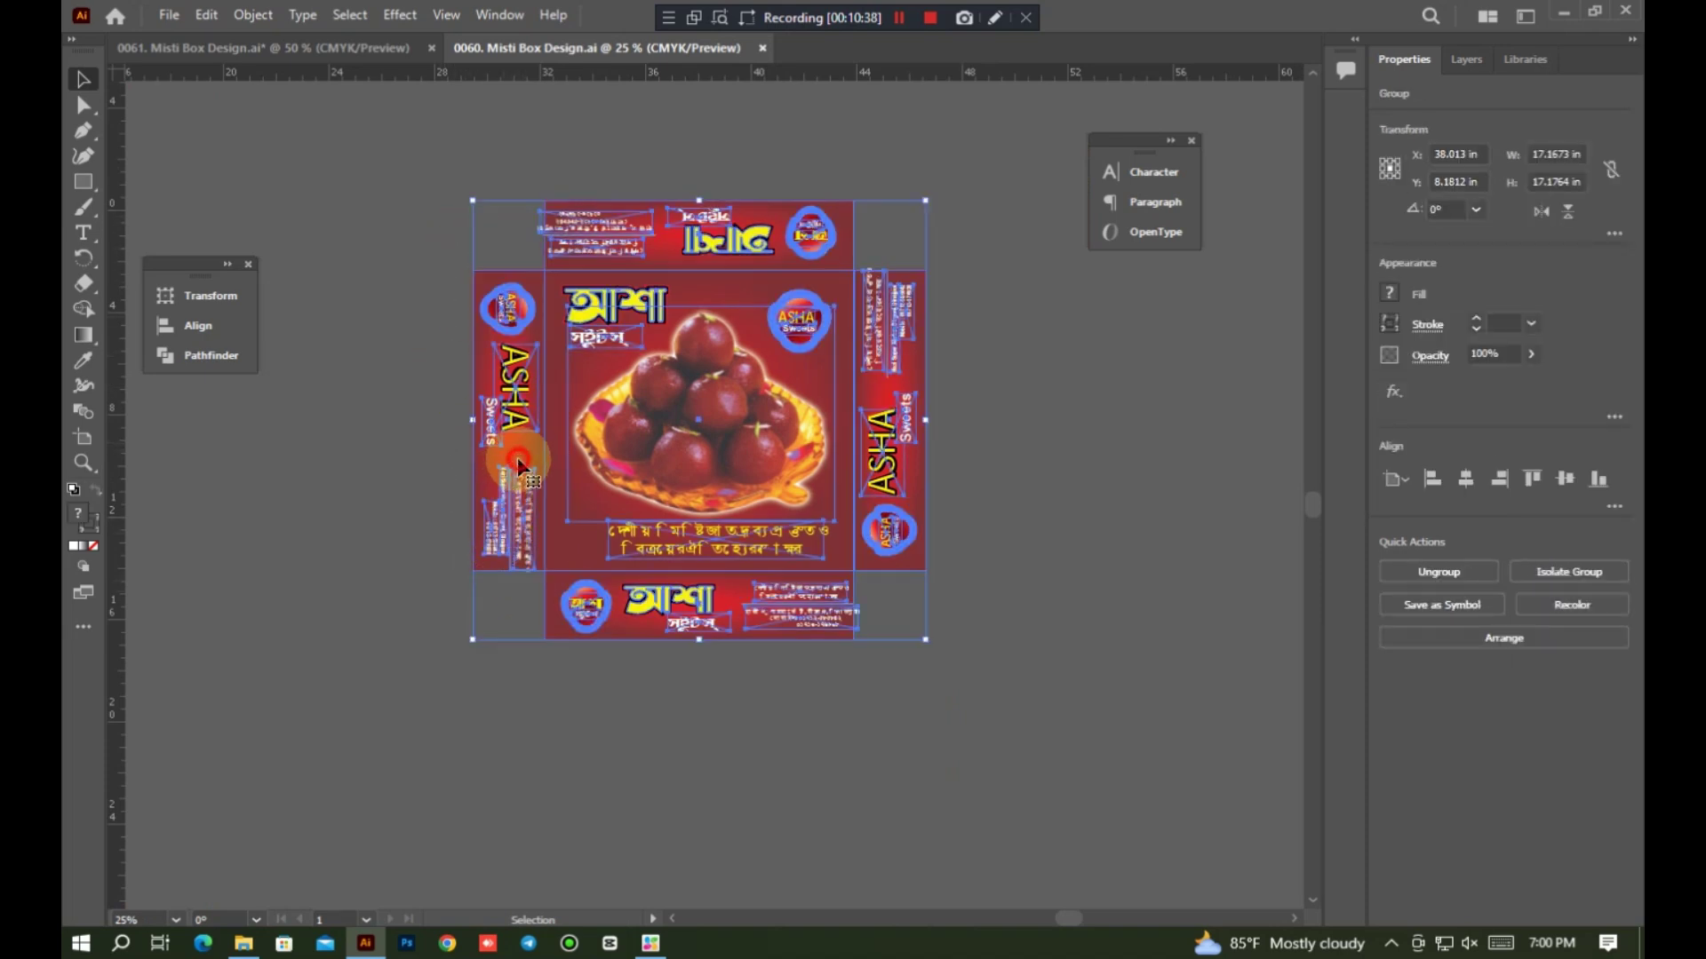
left_click(443, 334)
left_click_drag(511, 442, 465, 442)
Step: Move the right, bottom and top side panels outward so they are separated from the front panel
left_click(938, 455)
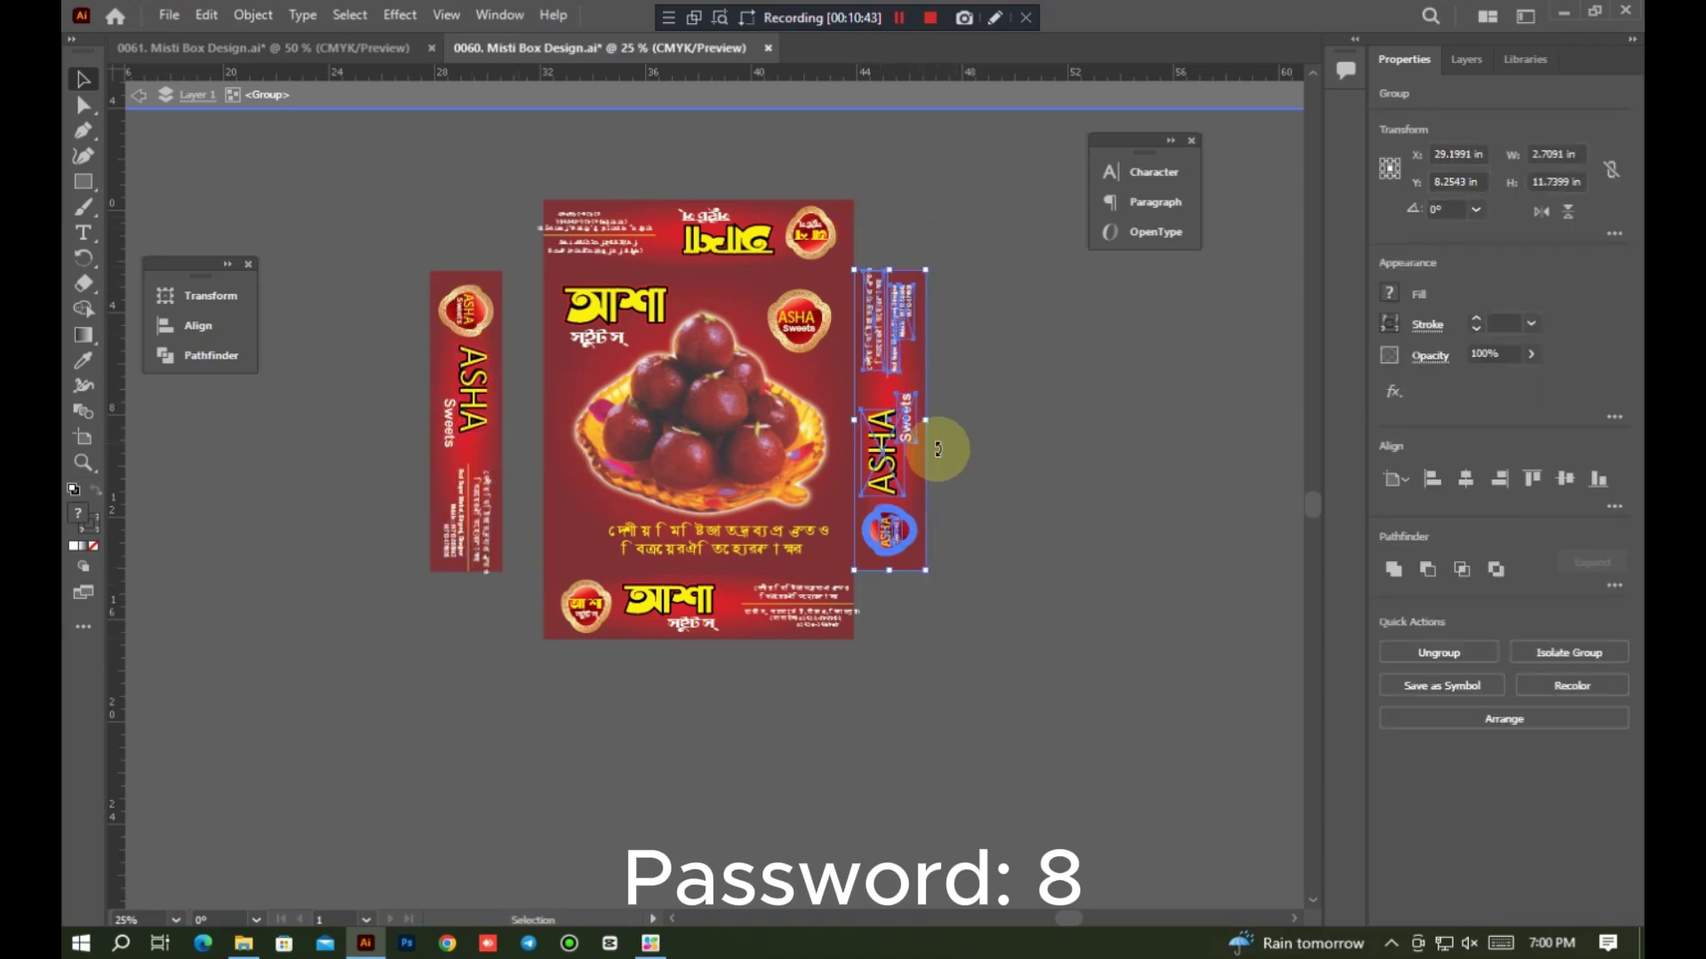
left_click_drag(926, 447, 953, 436)
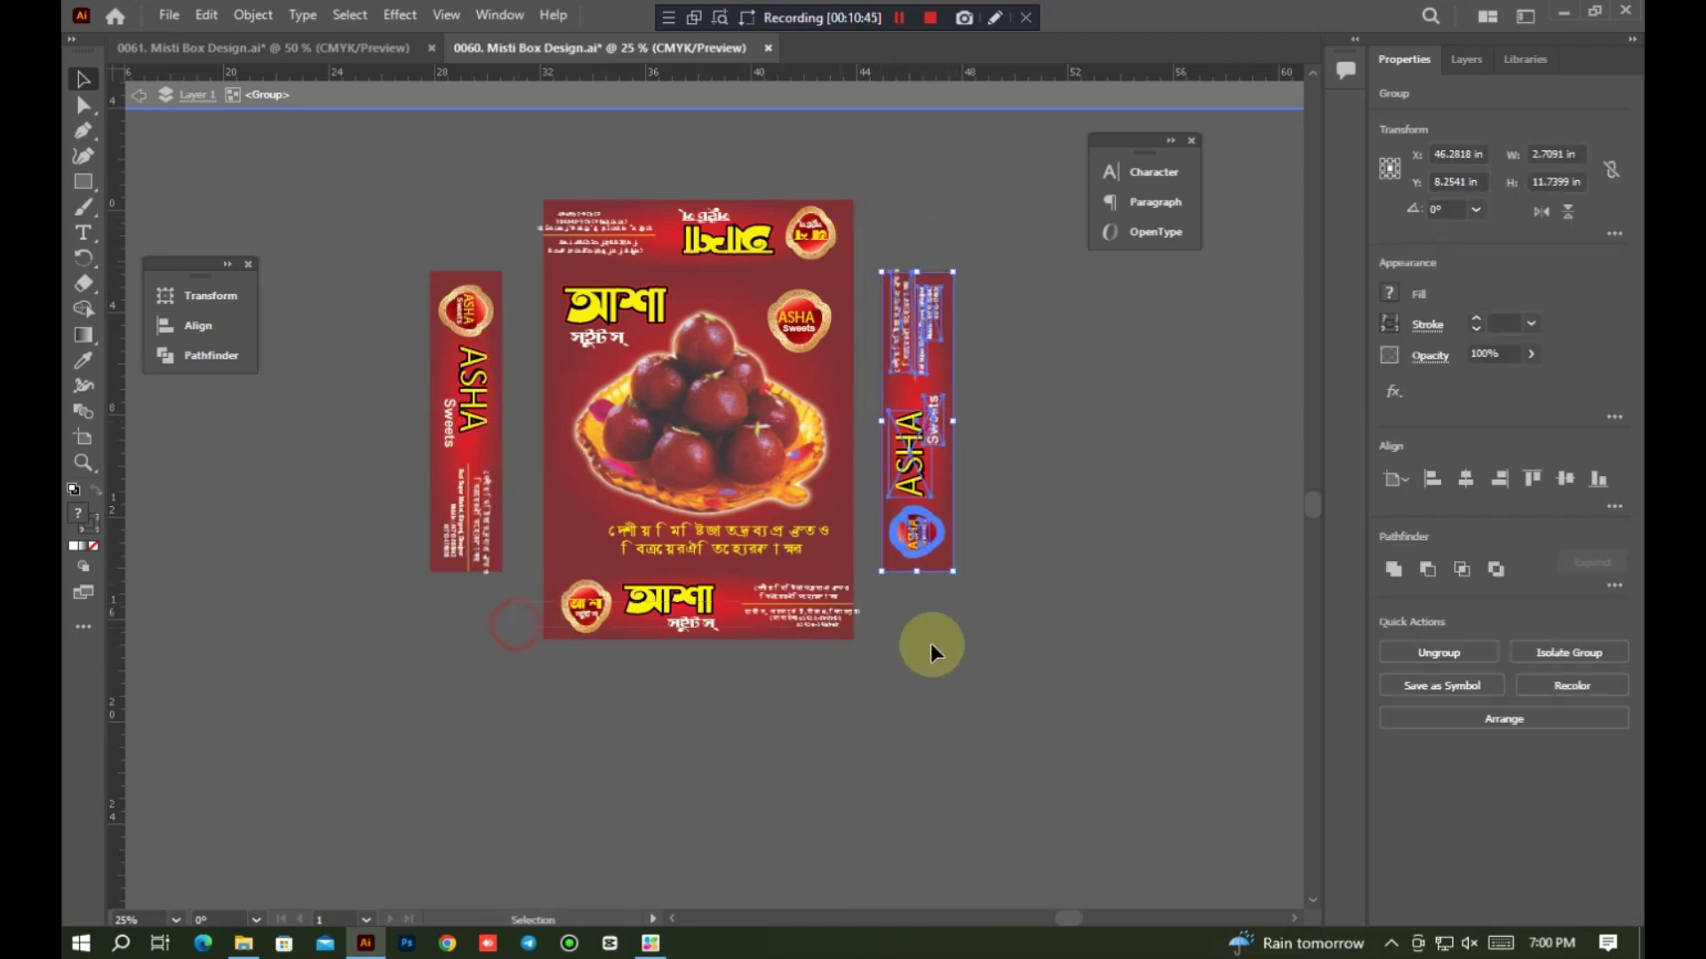
left_click(708, 628)
left_click_drag(708, 628, 708, 667)
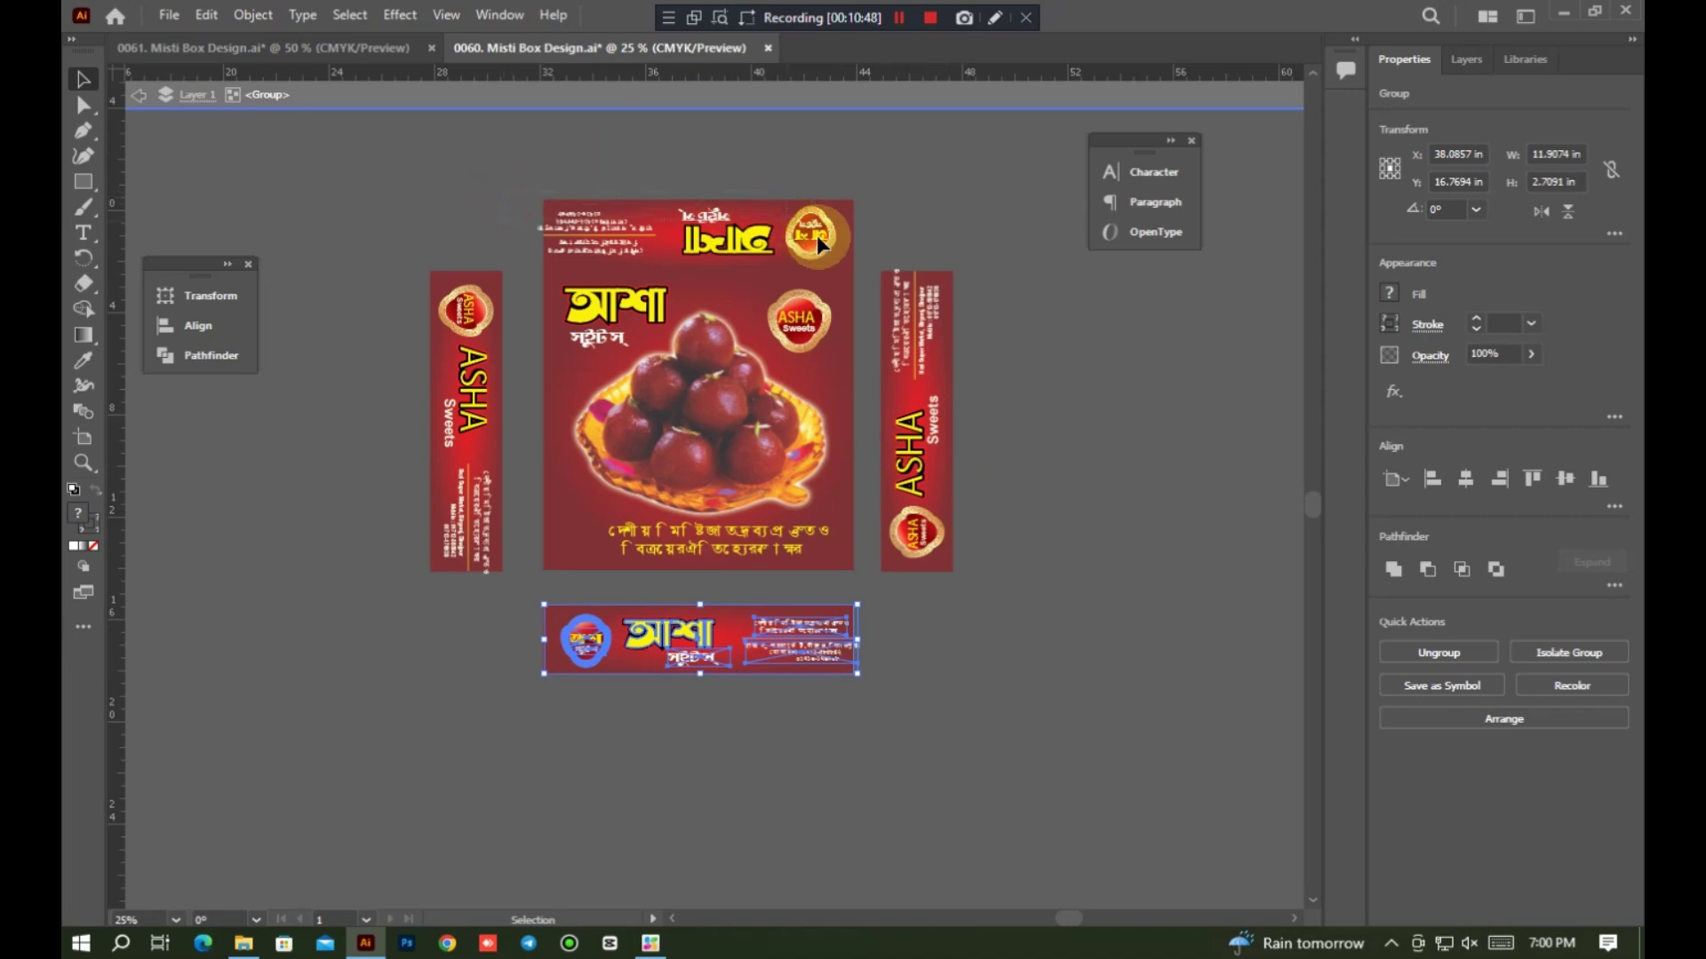
left_click_drag(838, 251, 848, 209)
Step: Isolate the sweets image on the front panel and move it over to the right side panel
left_click(701, 395)
scroll(701, 396, "up", 4)
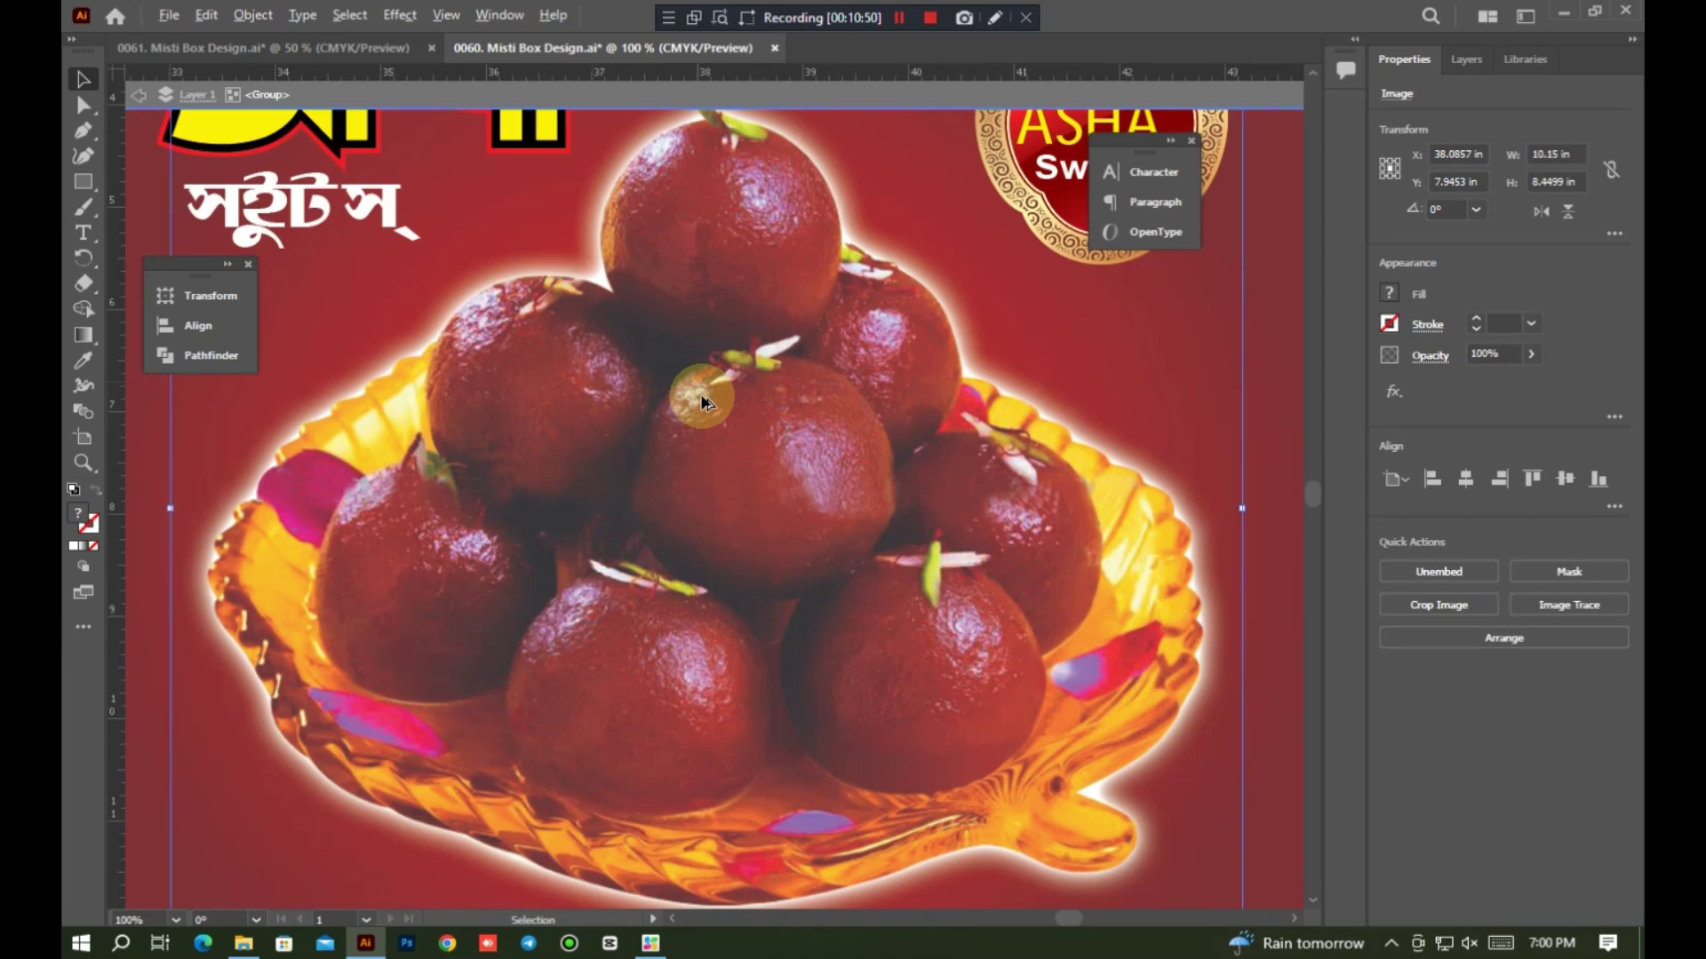
scroll(701, 396, "down", 2)
double_click(702, 400)
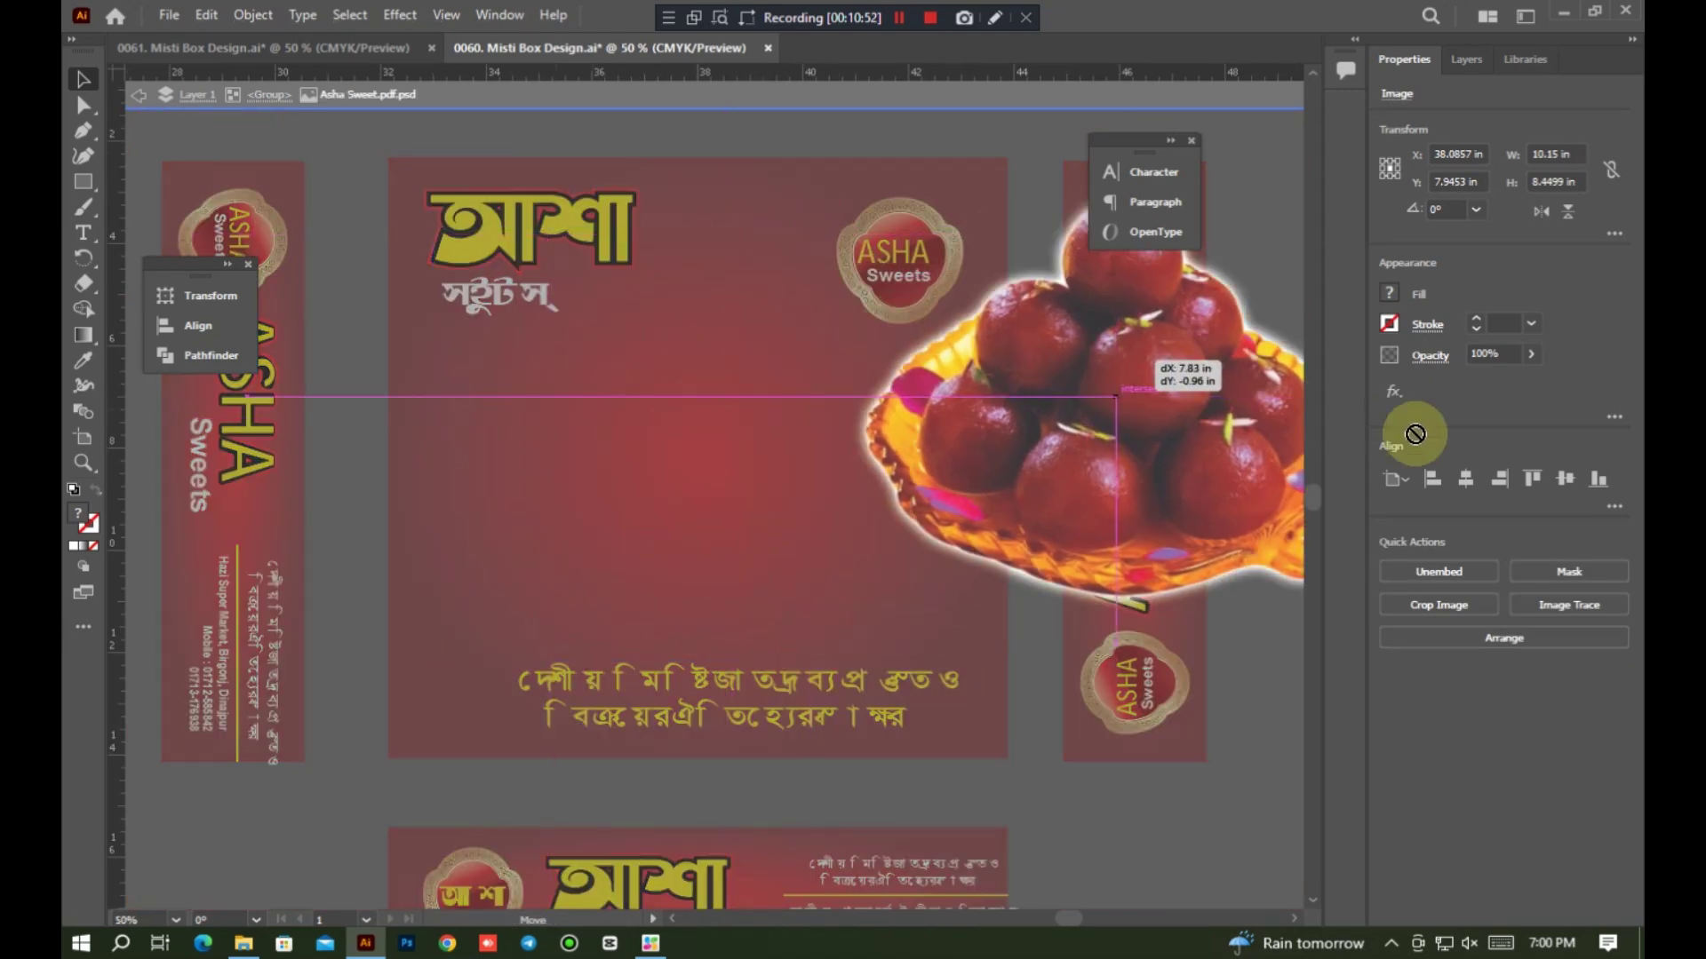
left_click_drag(803, 492, 1148, 534)
double_click(743, 458)
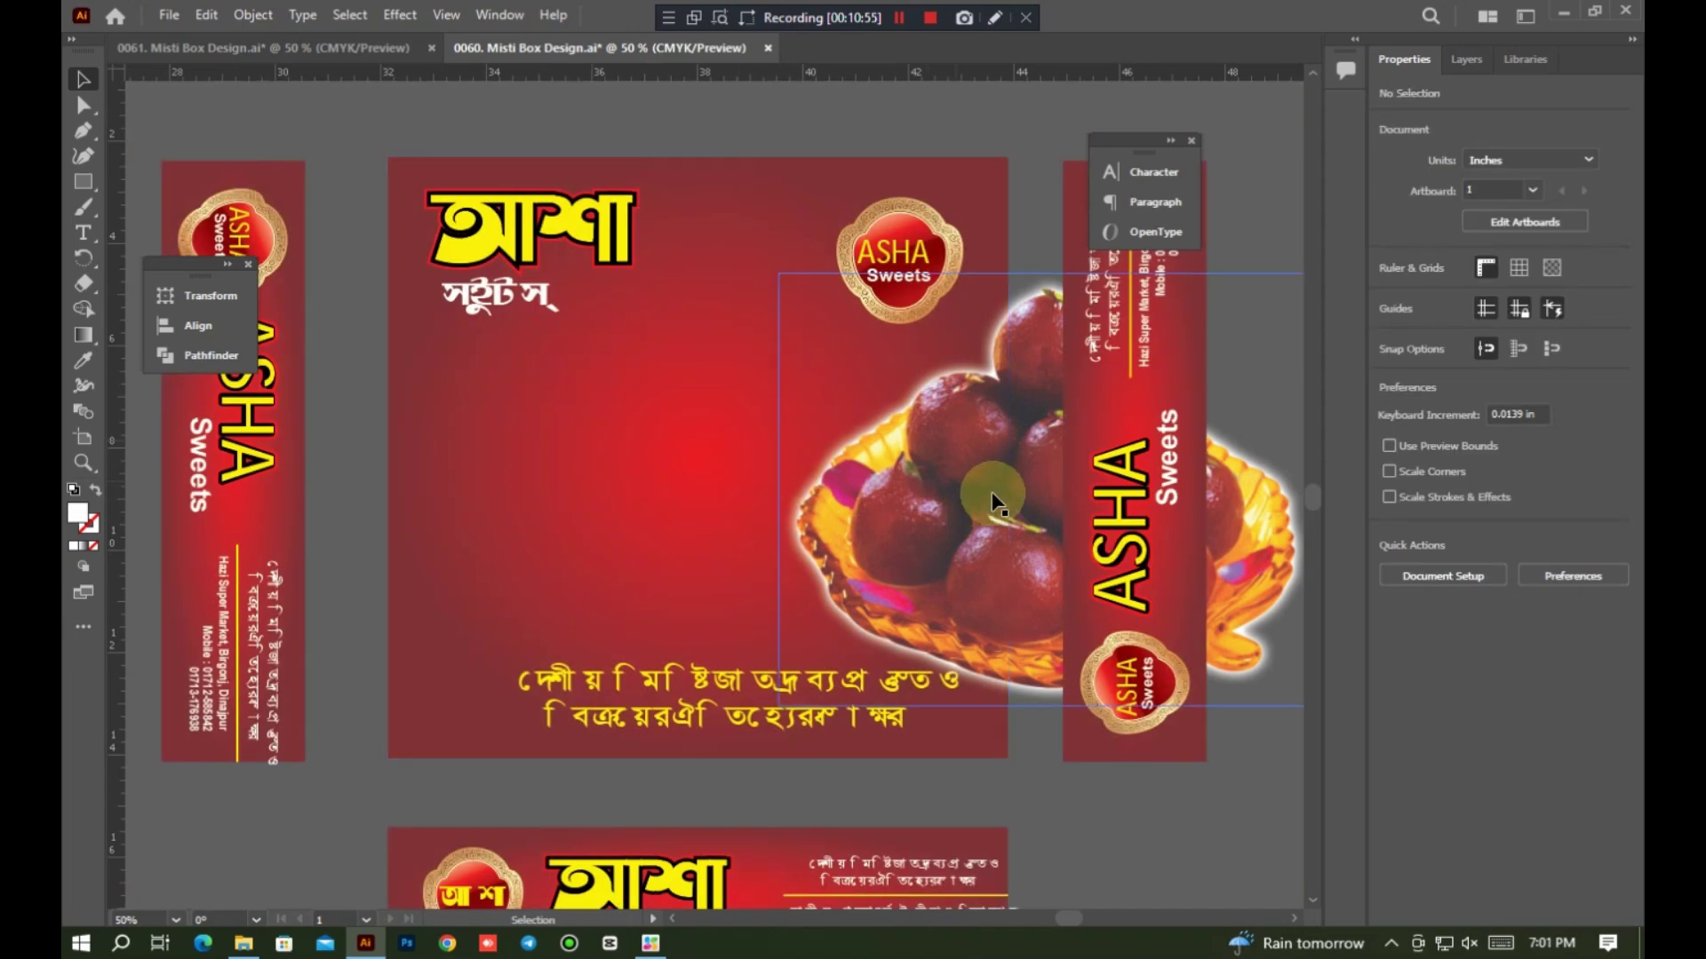
Step: Move the sweets image back onto the front panel and shift the right side panel in towards it
scroll(812, 486, "down", 3)
left_click(815, 495)
scroll(745, 499, "down", 1)
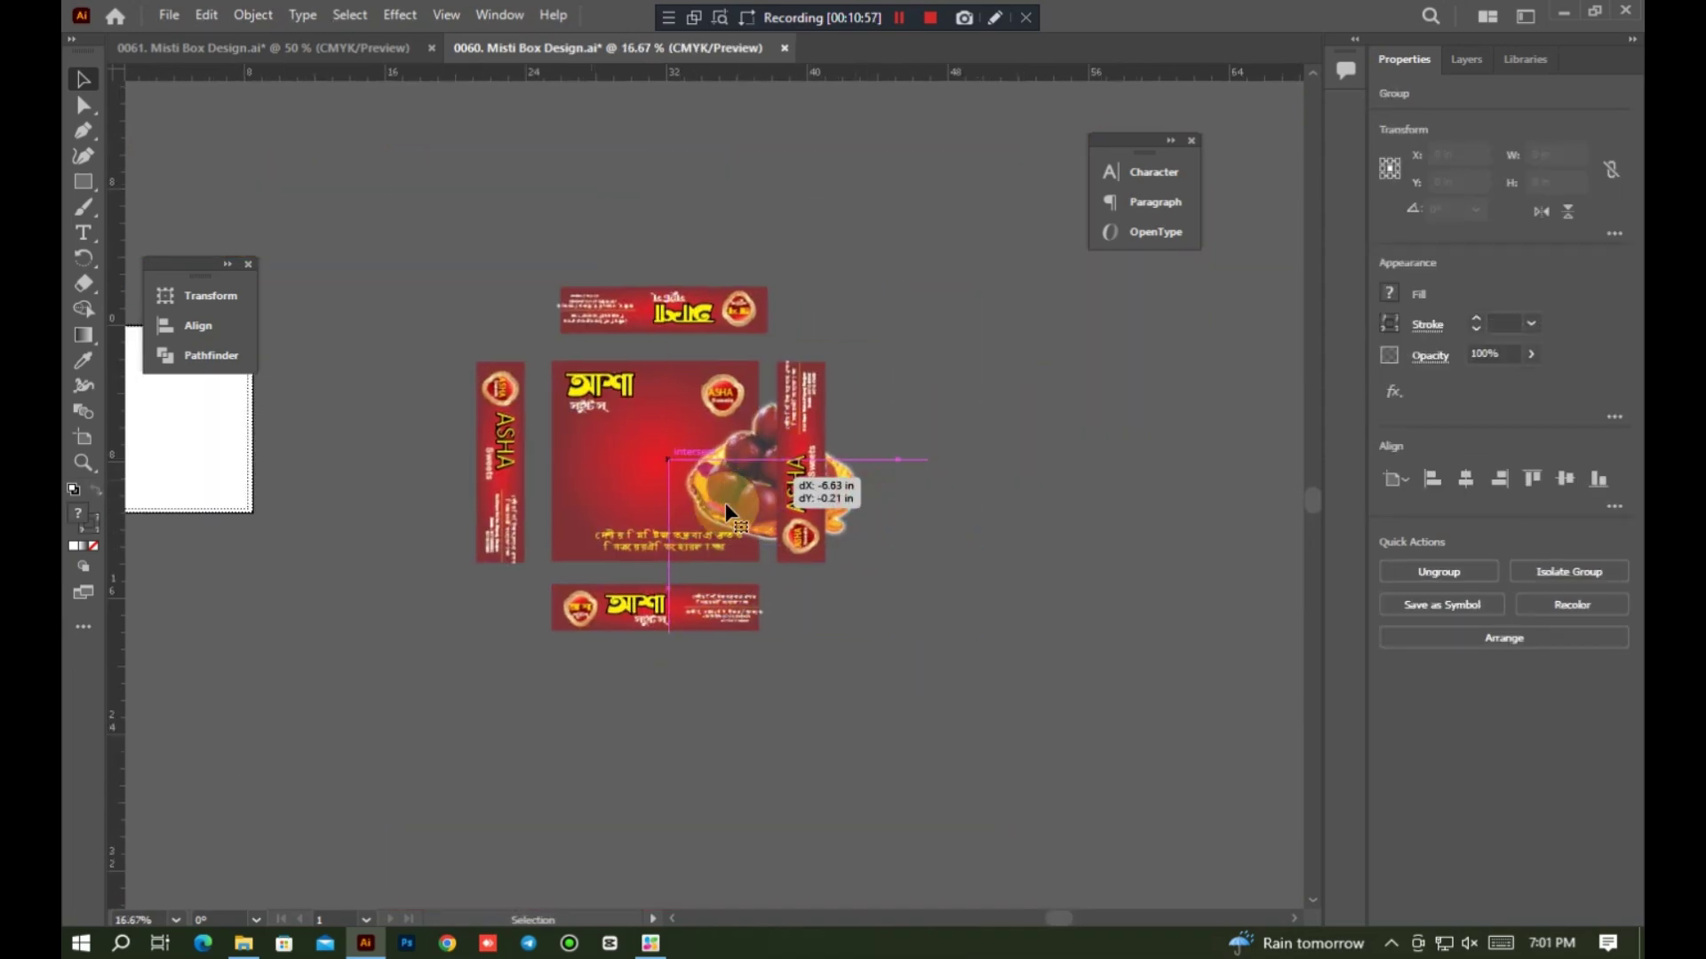
double_click(743, 493)
left_click_drag(739, 496, 615, 491)
left_click(915, 355)
left_click_drag(799, 512, 783, 508)
Step: Move the top, left, bottom and right side panels back against the edges of the front panel
left_click(692, 326)
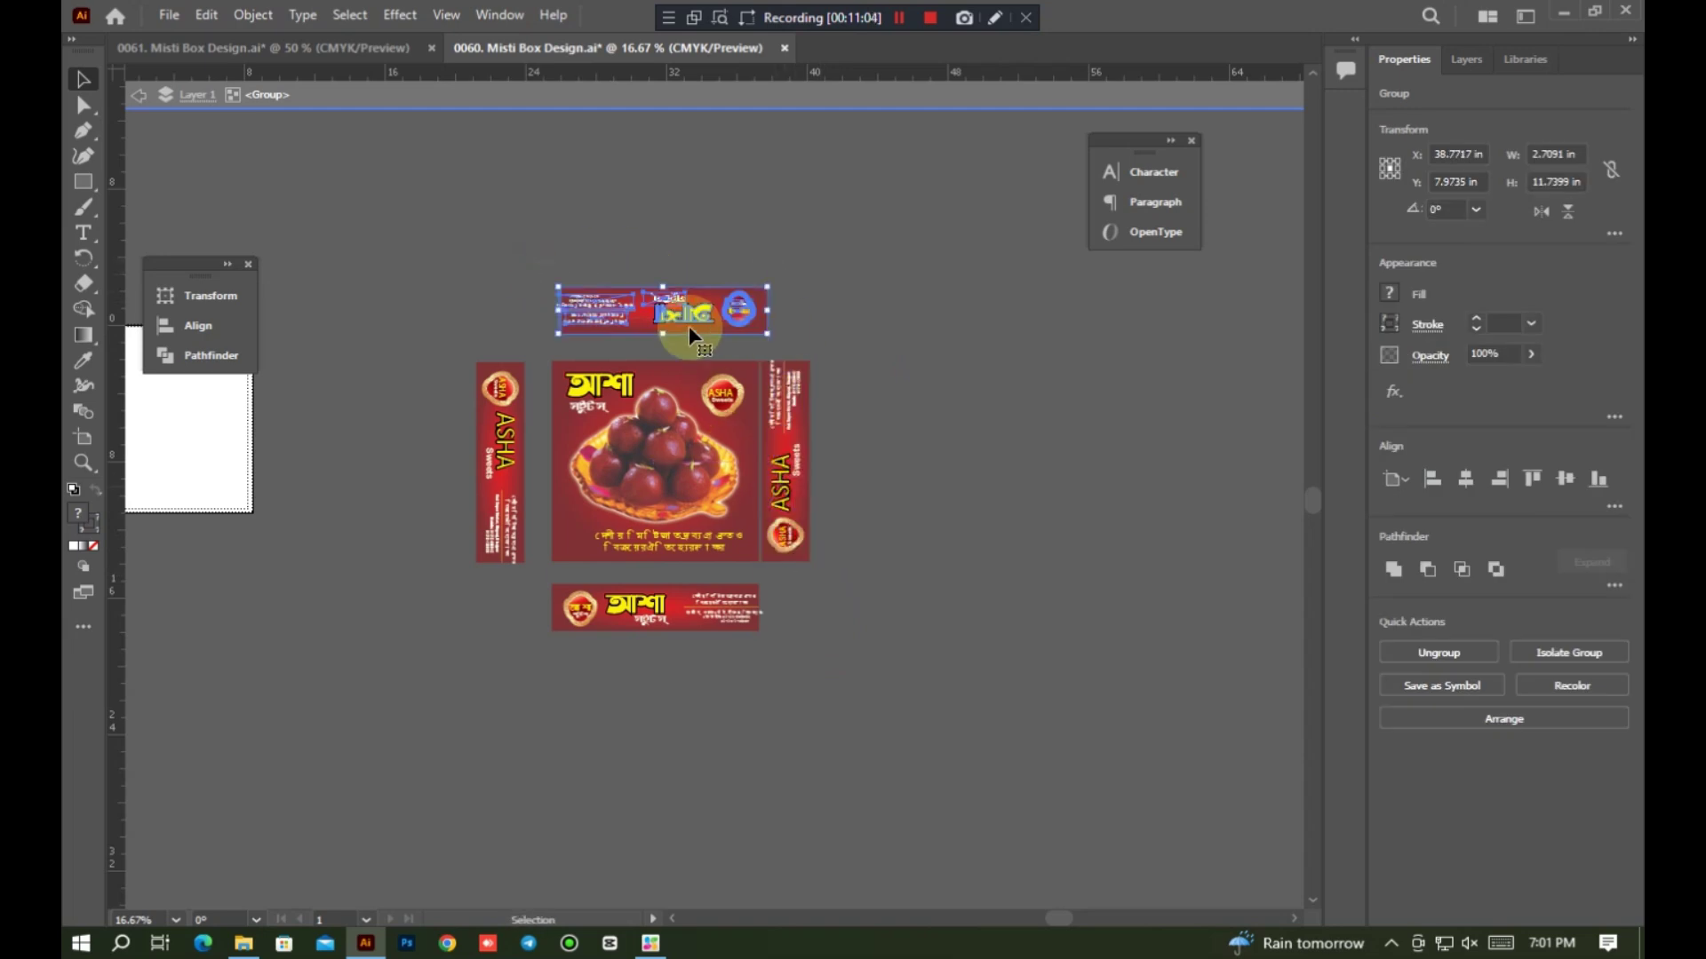
scroll(689, 321, "up", 3)
left_click_drag(720, 340, 694, 426)
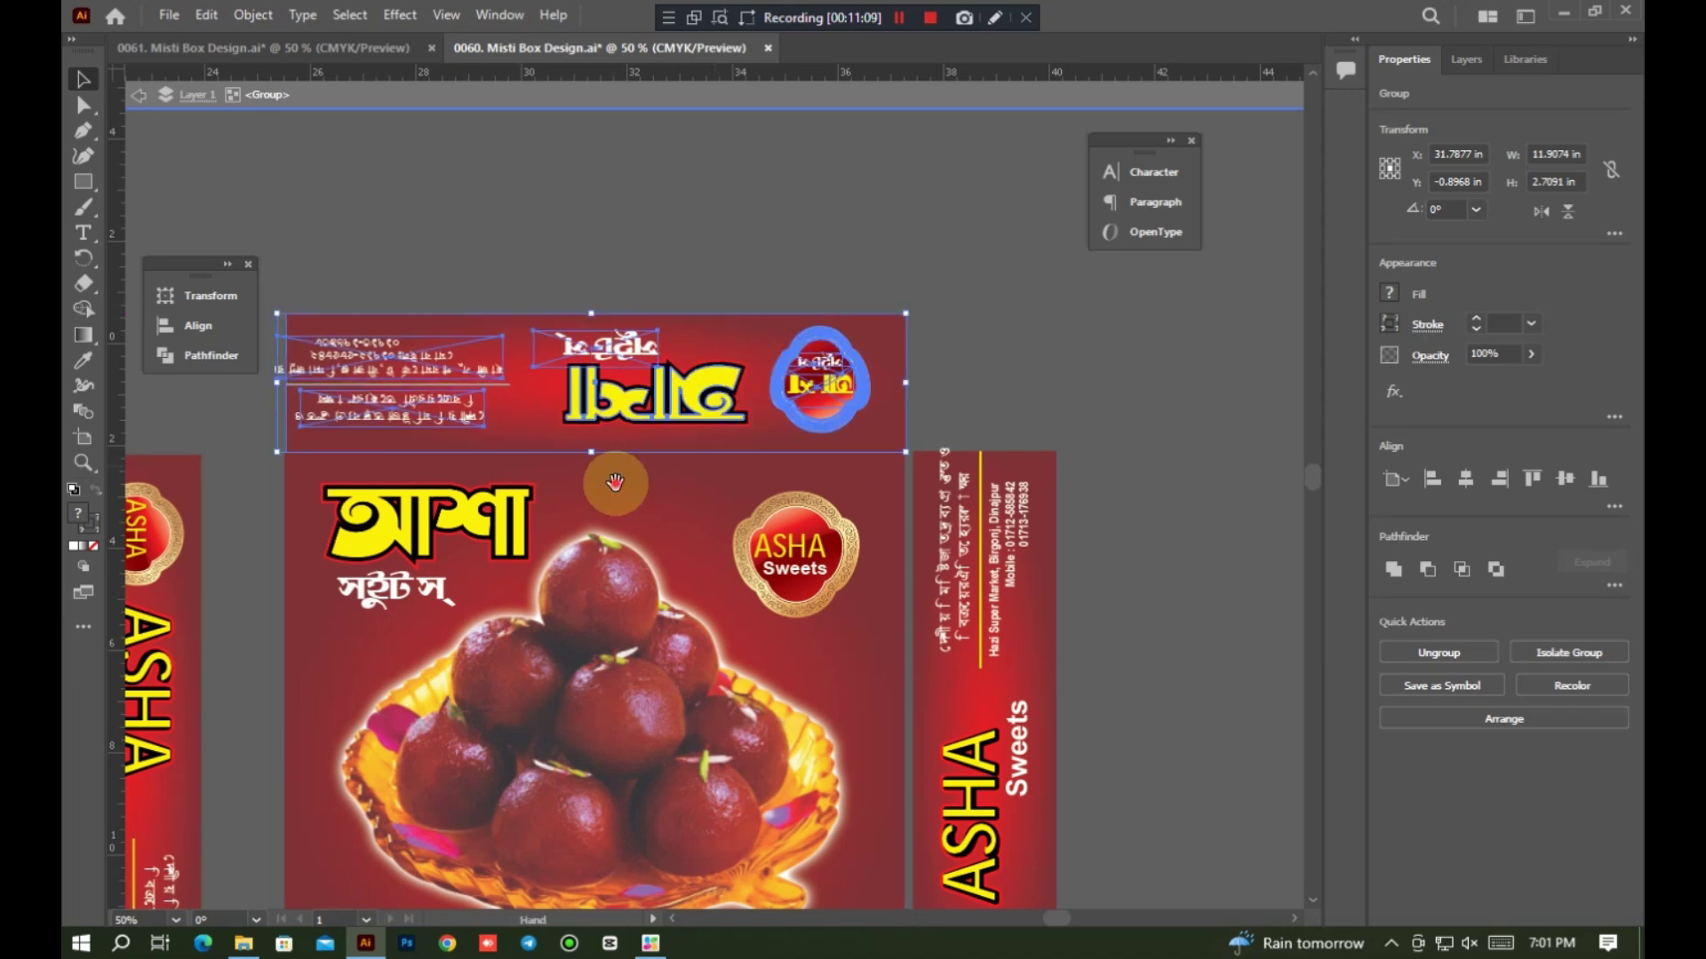
scroll(609, 480, "down", 4)
left_click_drag(423, 506, 434, 504)
scroll(462, 511, "up", 3)
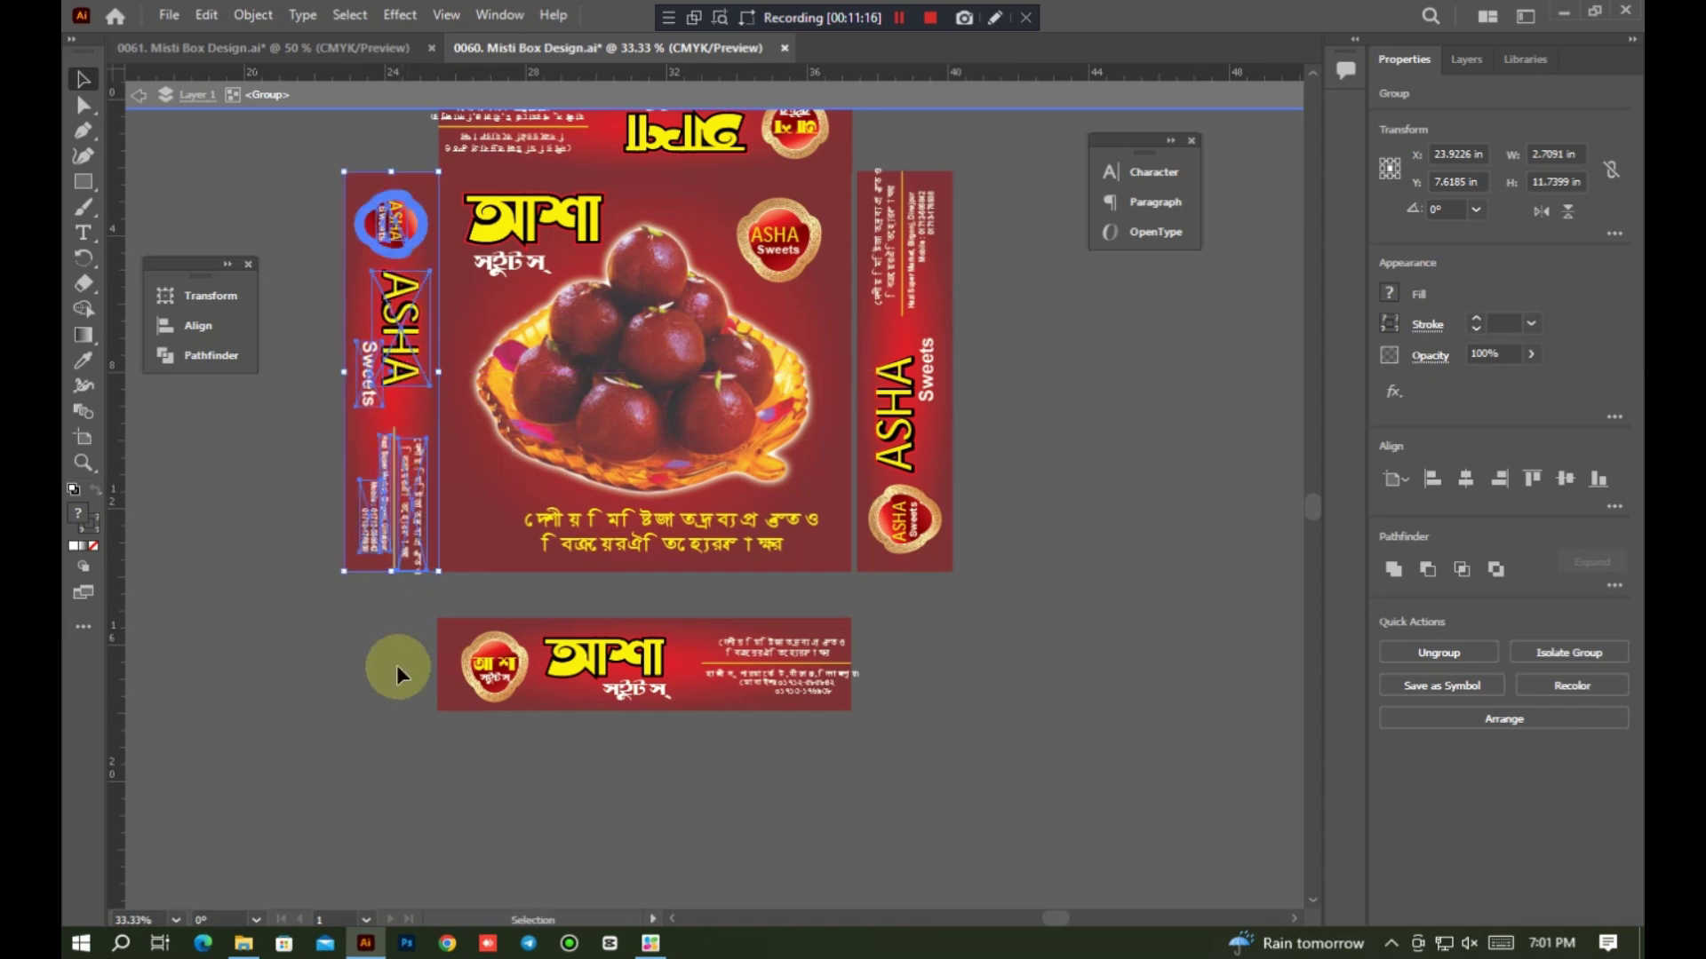
left_click_drag(771, 697, 754, 662)
left_click_drag(922, 523, 913, 523)
Step: Select all the box artwork, then close all open Misti Box documents without saving the changes
scroll(854, 579, "down", 4)
scroll(779, 632, "up", 3)
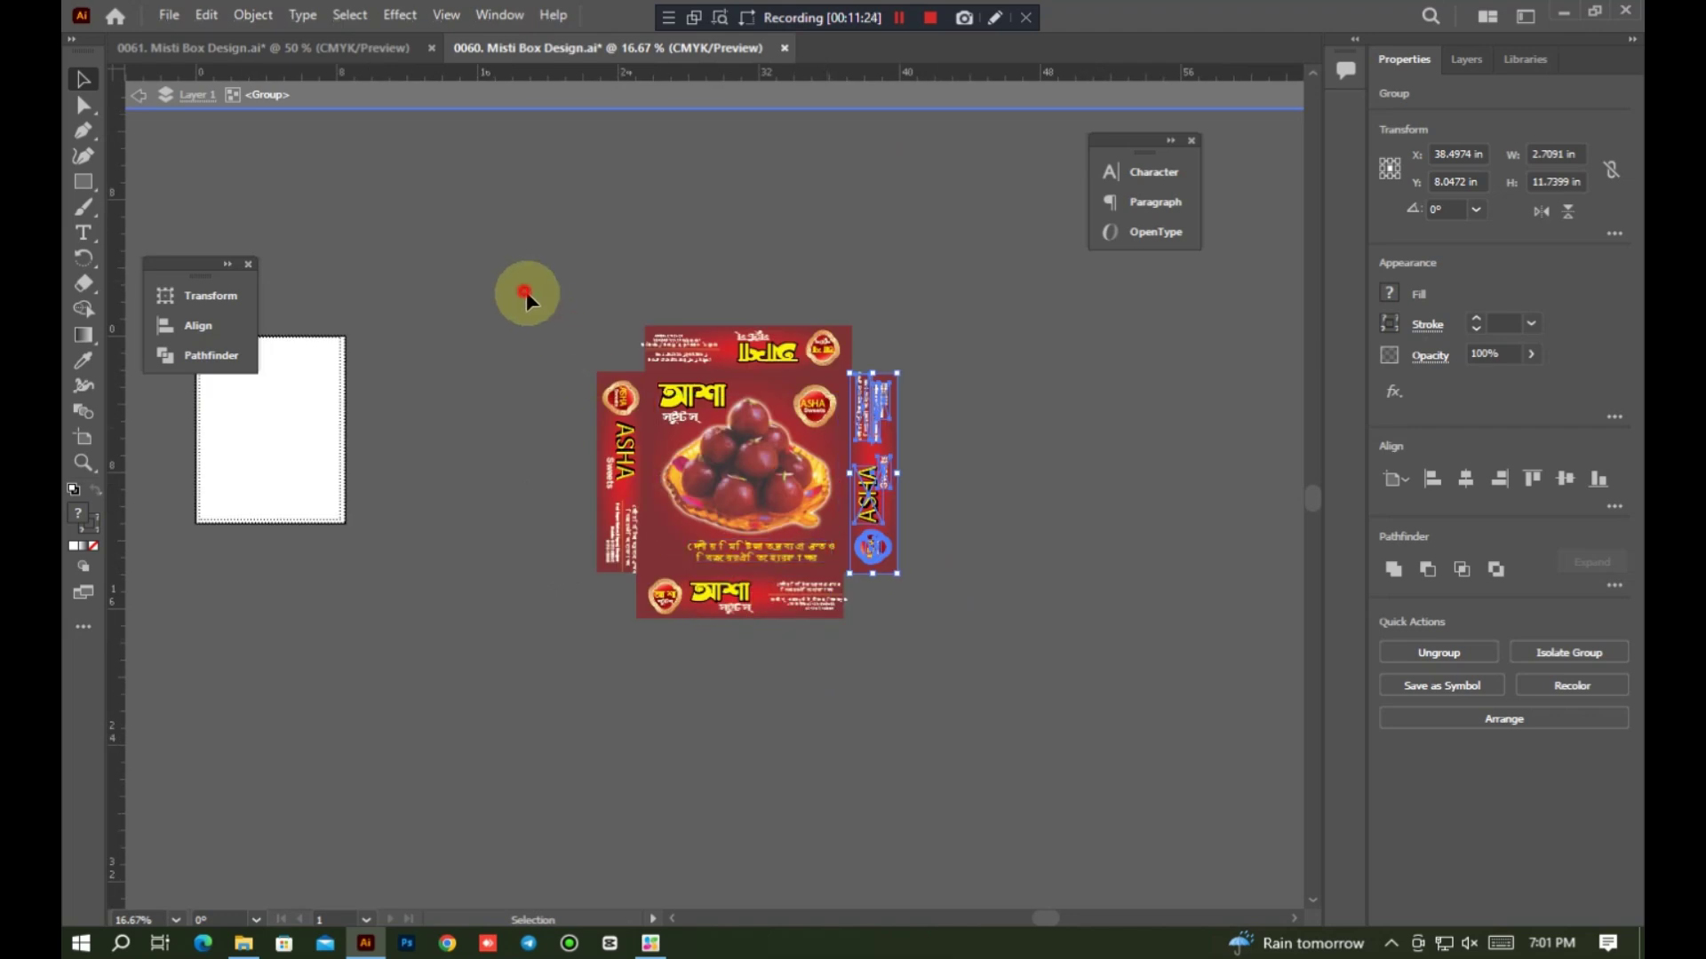
key("ctrl+a")
right_click(722, 60)
left_click(787, 99)
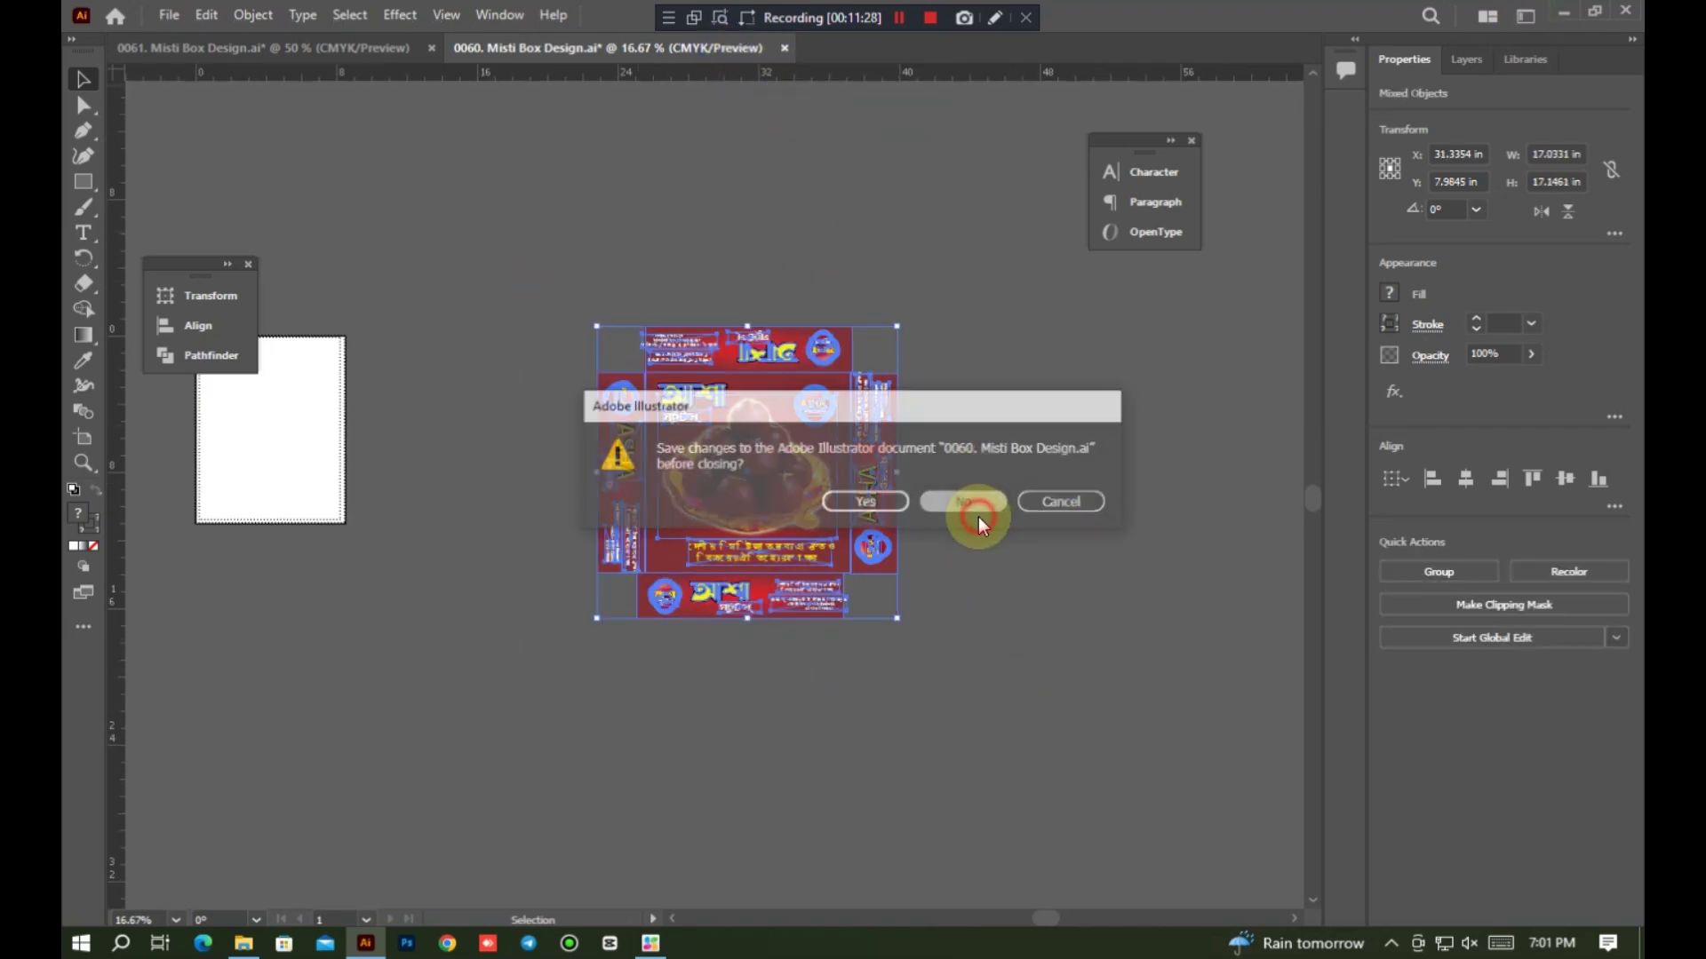
left_click(978, 518)
left_click(978, 518)
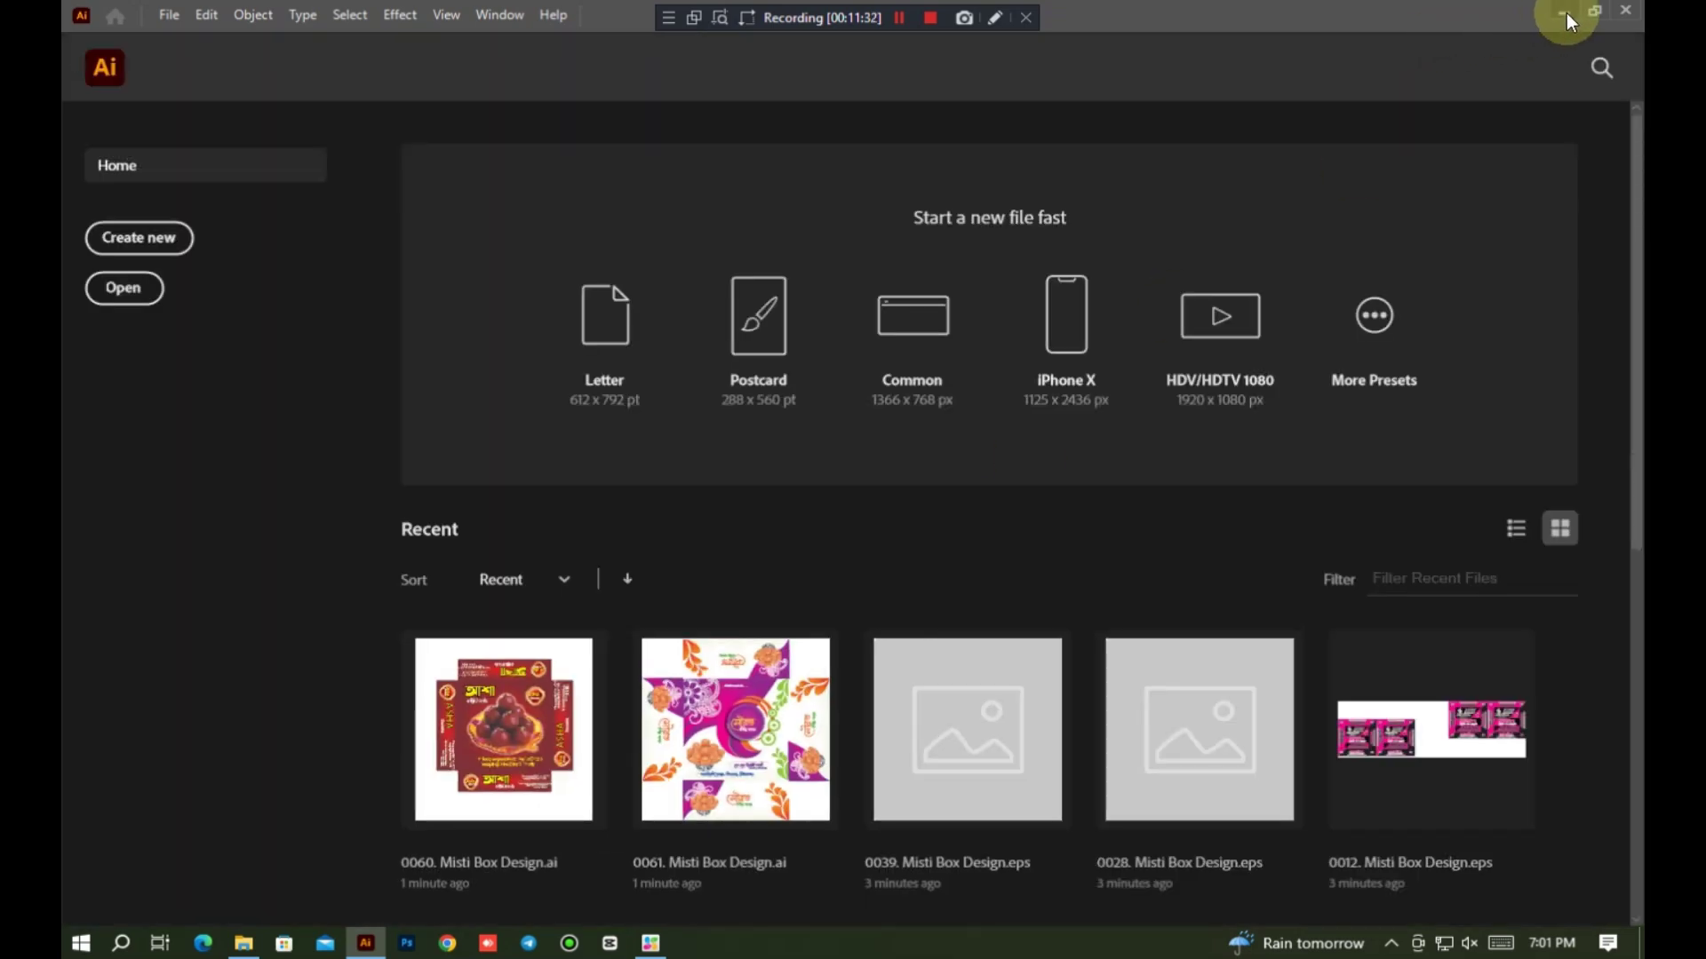
Step: Return to the 100. Misti Box Design folder in File Explorer and open the 0085. Misti Box Design JPG
left_click(1563, 13)
scroll(796, 648, "down", 3)
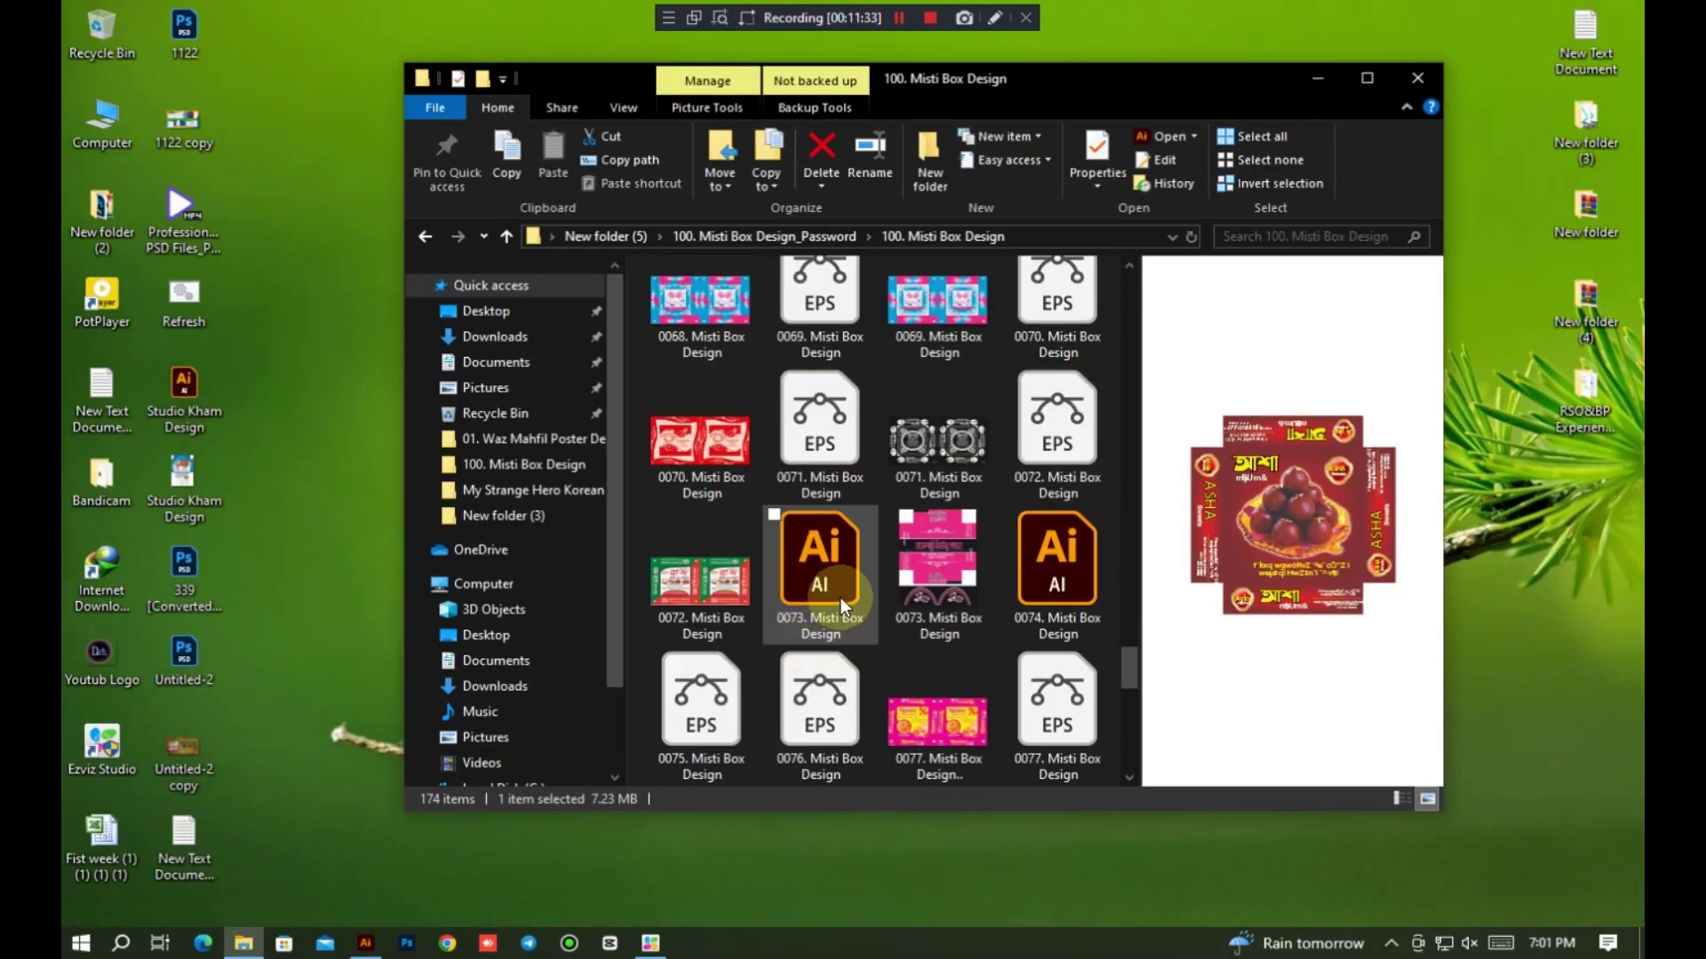
scroll(818, 609, "down", 5)
left_click(938, 569)
left_click(931, 485)
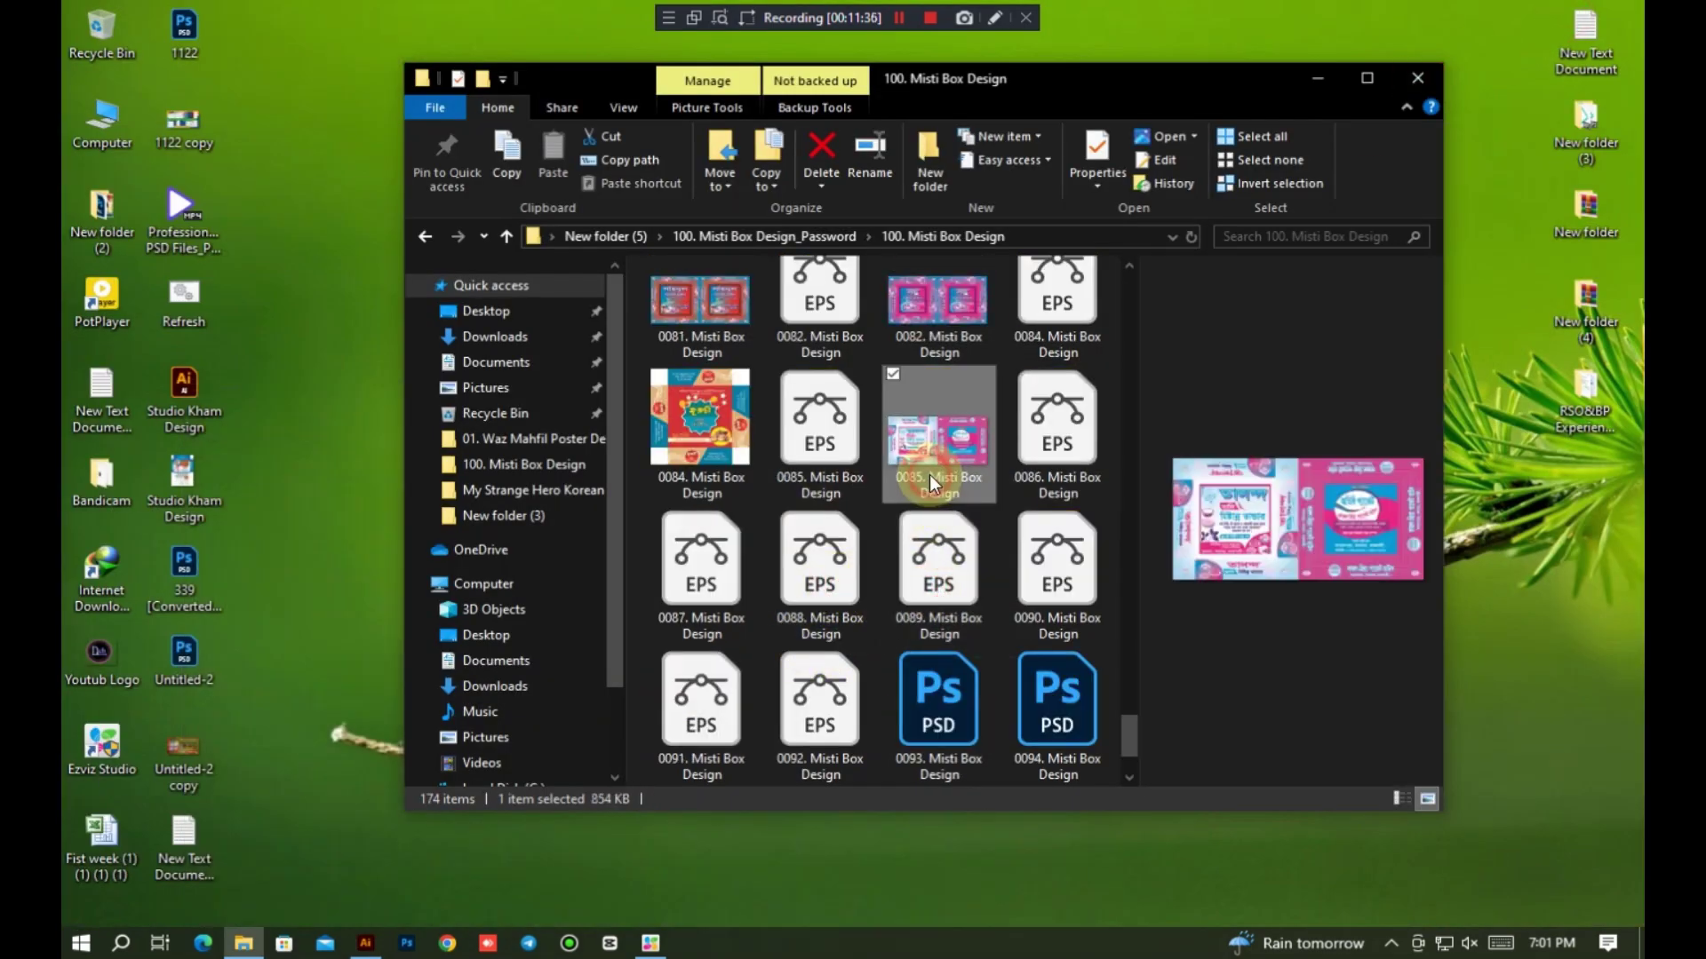
double_click(933, 478)
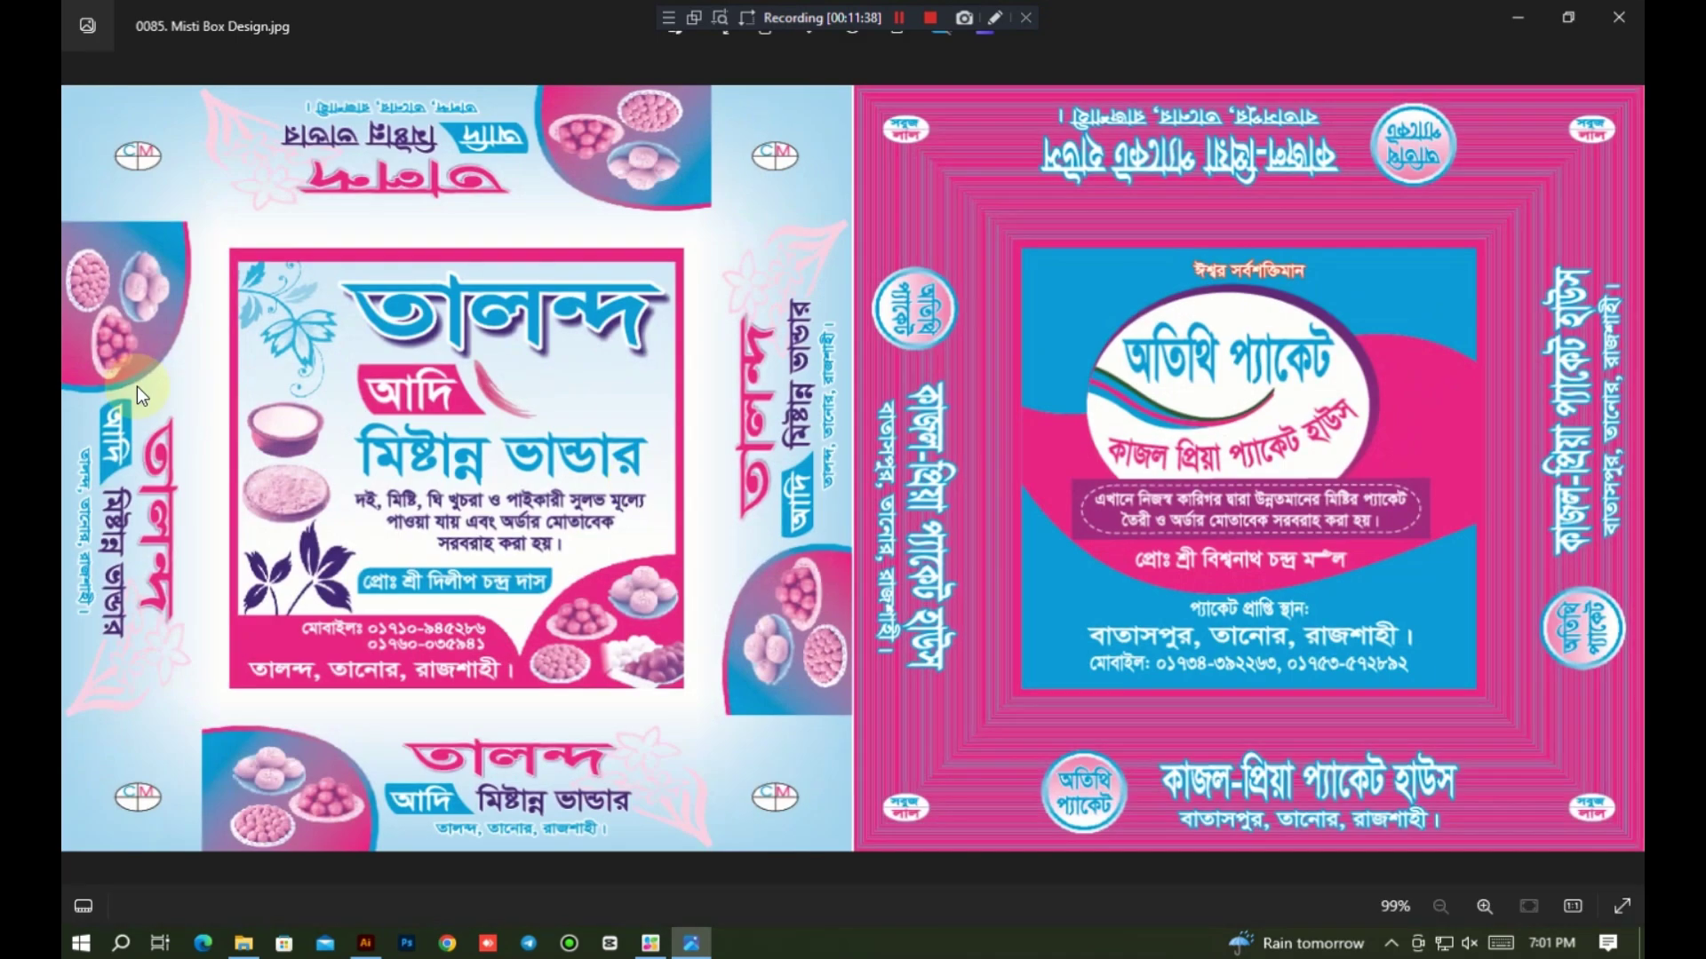
Step: Page backward through the Misti Box Design JPG previews from 0085 to 0001
left_click(122, 393)
left_click(120, 387)
left_click(120, 388)
left_click(120, 387)
left_click(120, 387)
left_click(119, 387)
left_click(120, 387)
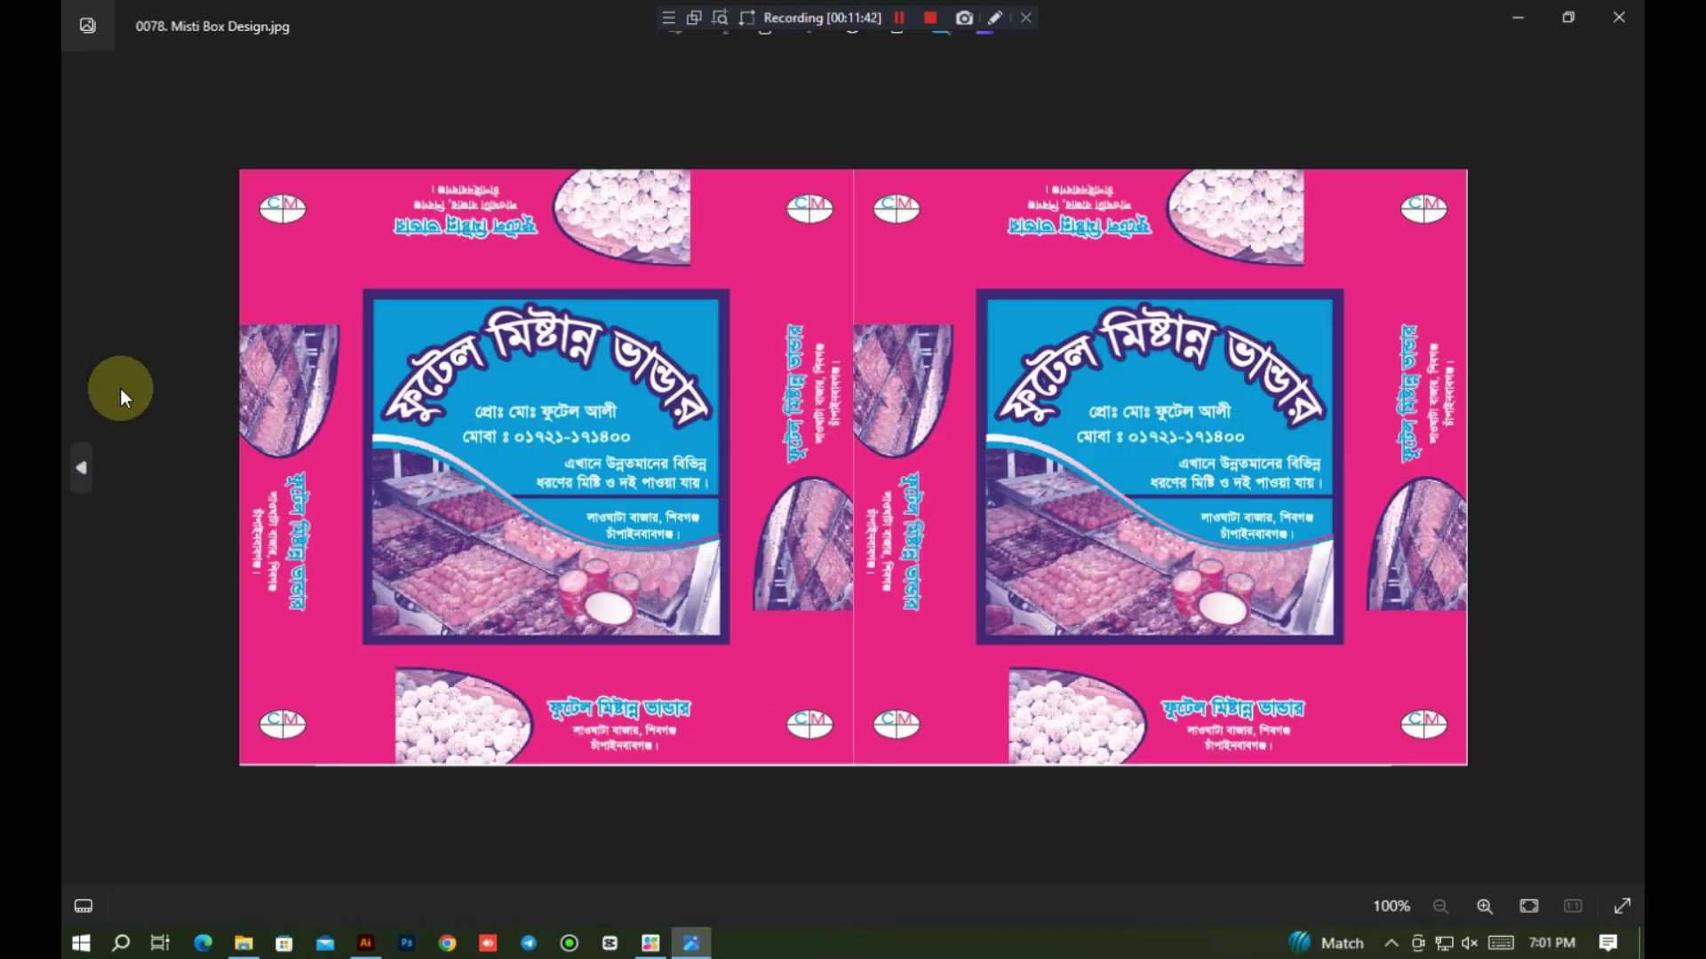
left_click(120, 388)
left_click(120, 388)
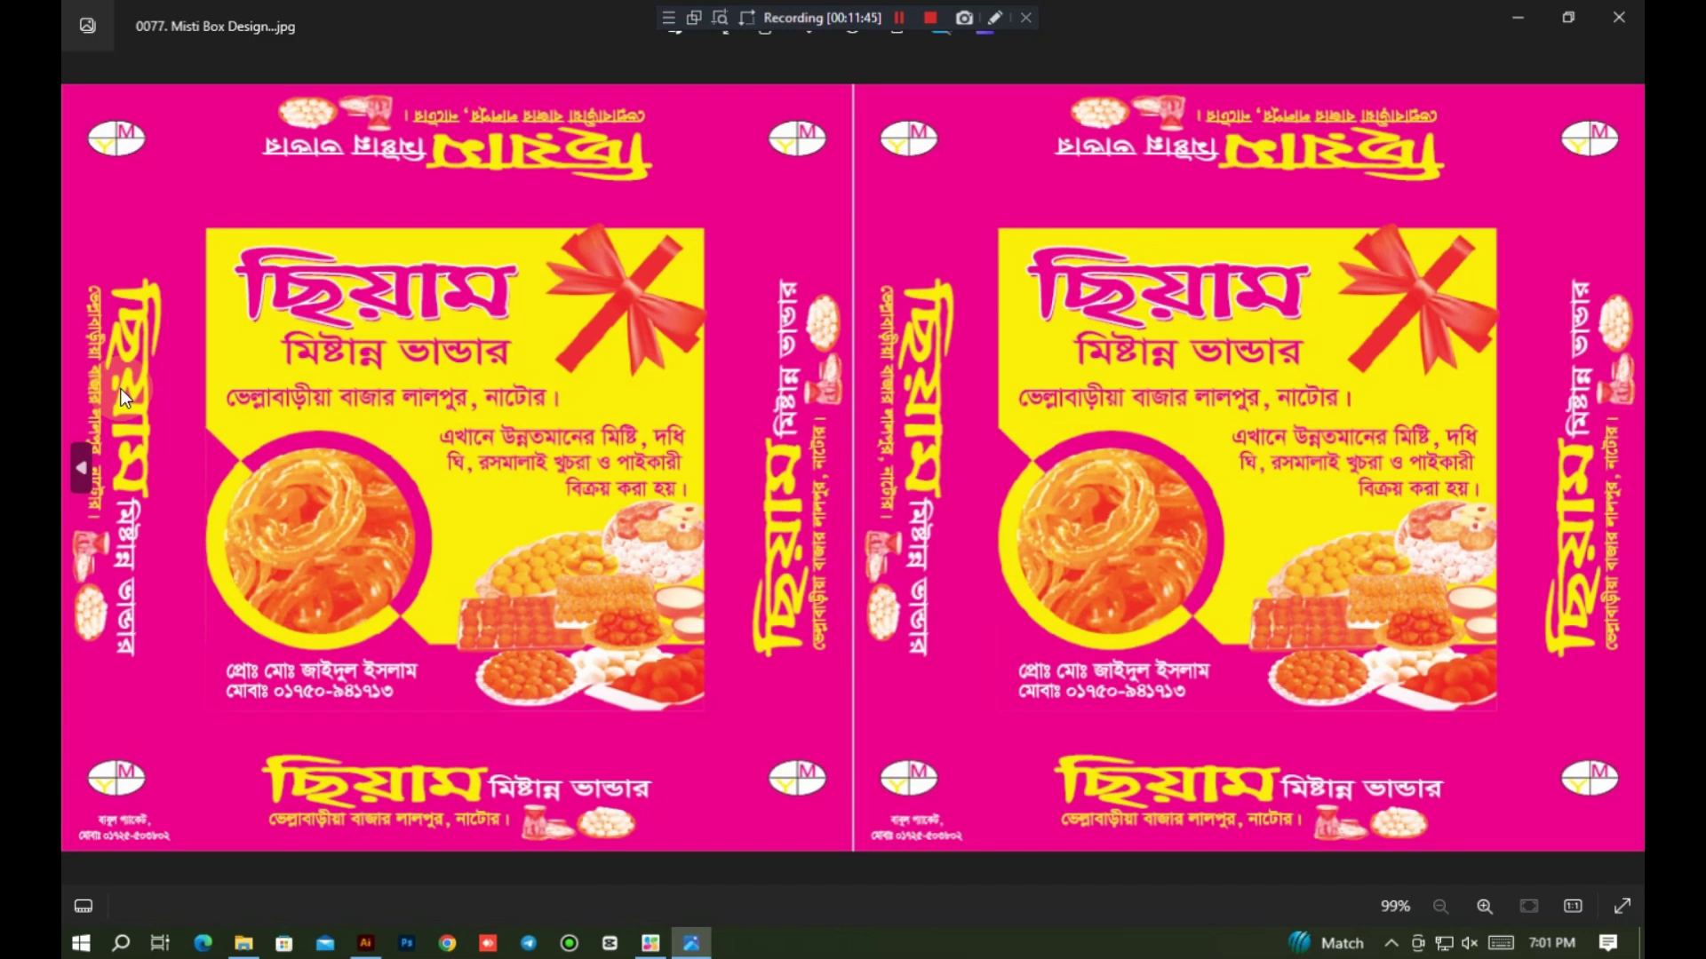
left_click(120, 388)
left_click(120, 387)
left_click(120, 388)
left_click(120, 387)
left_click(120, 387)
left_click(120, 388)
left_click(120, 388)
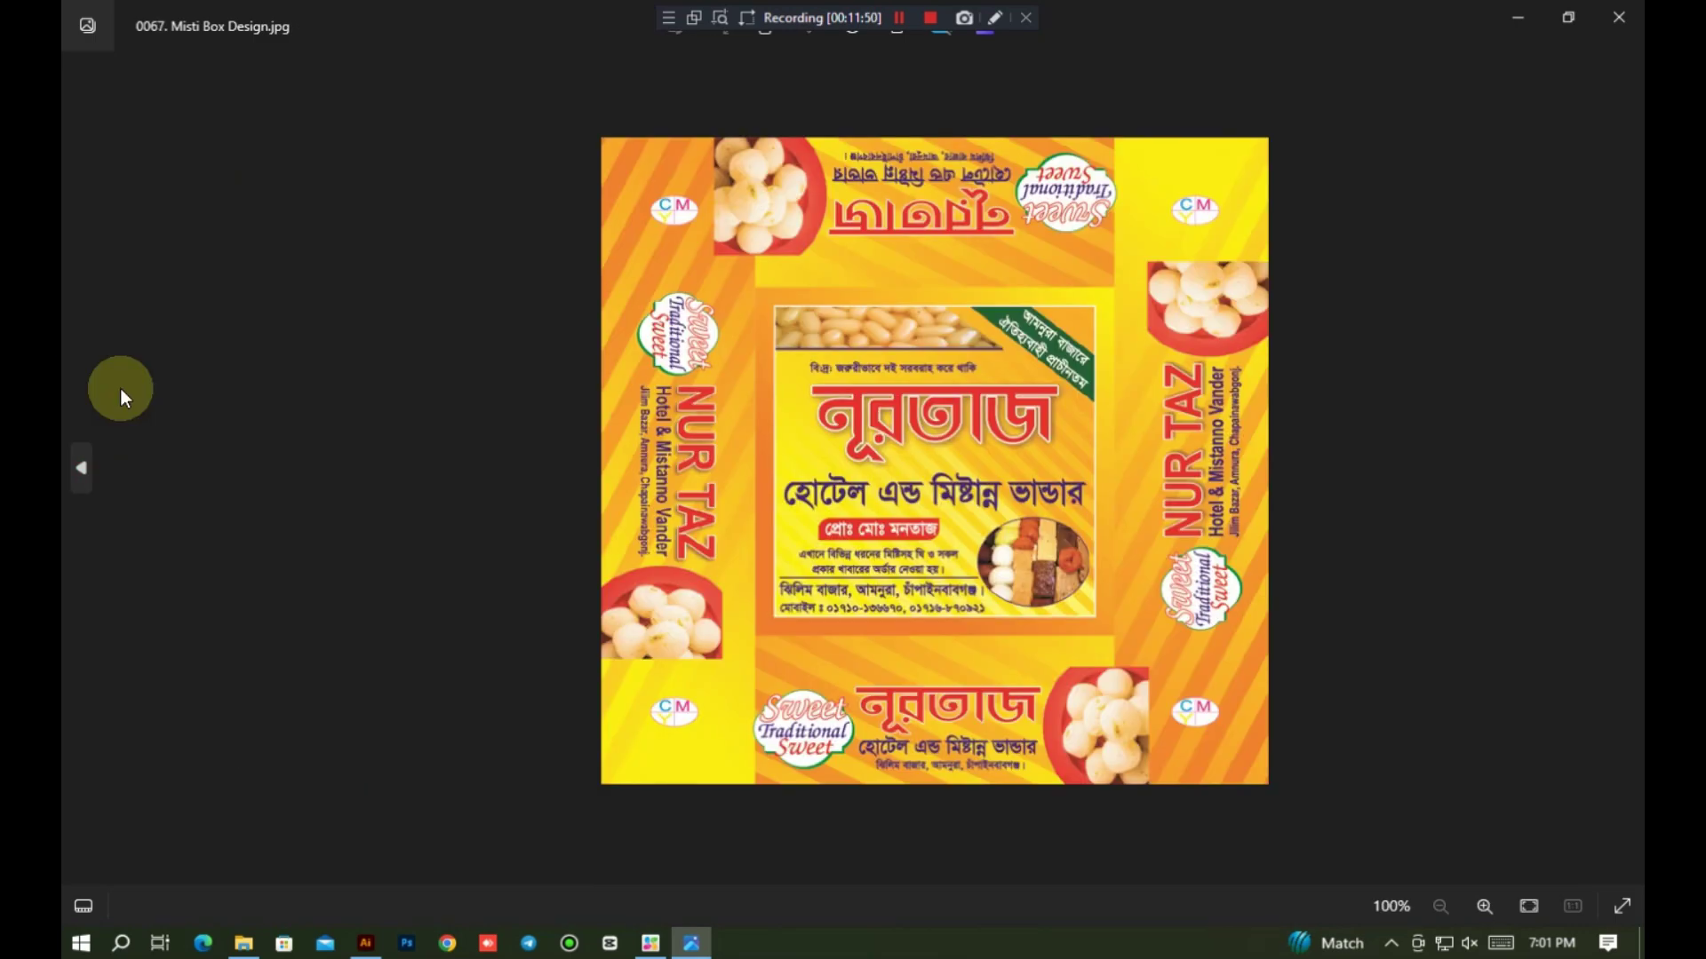
left_click(120, 387)
left_click(120, 388)
left_click(120, 387)
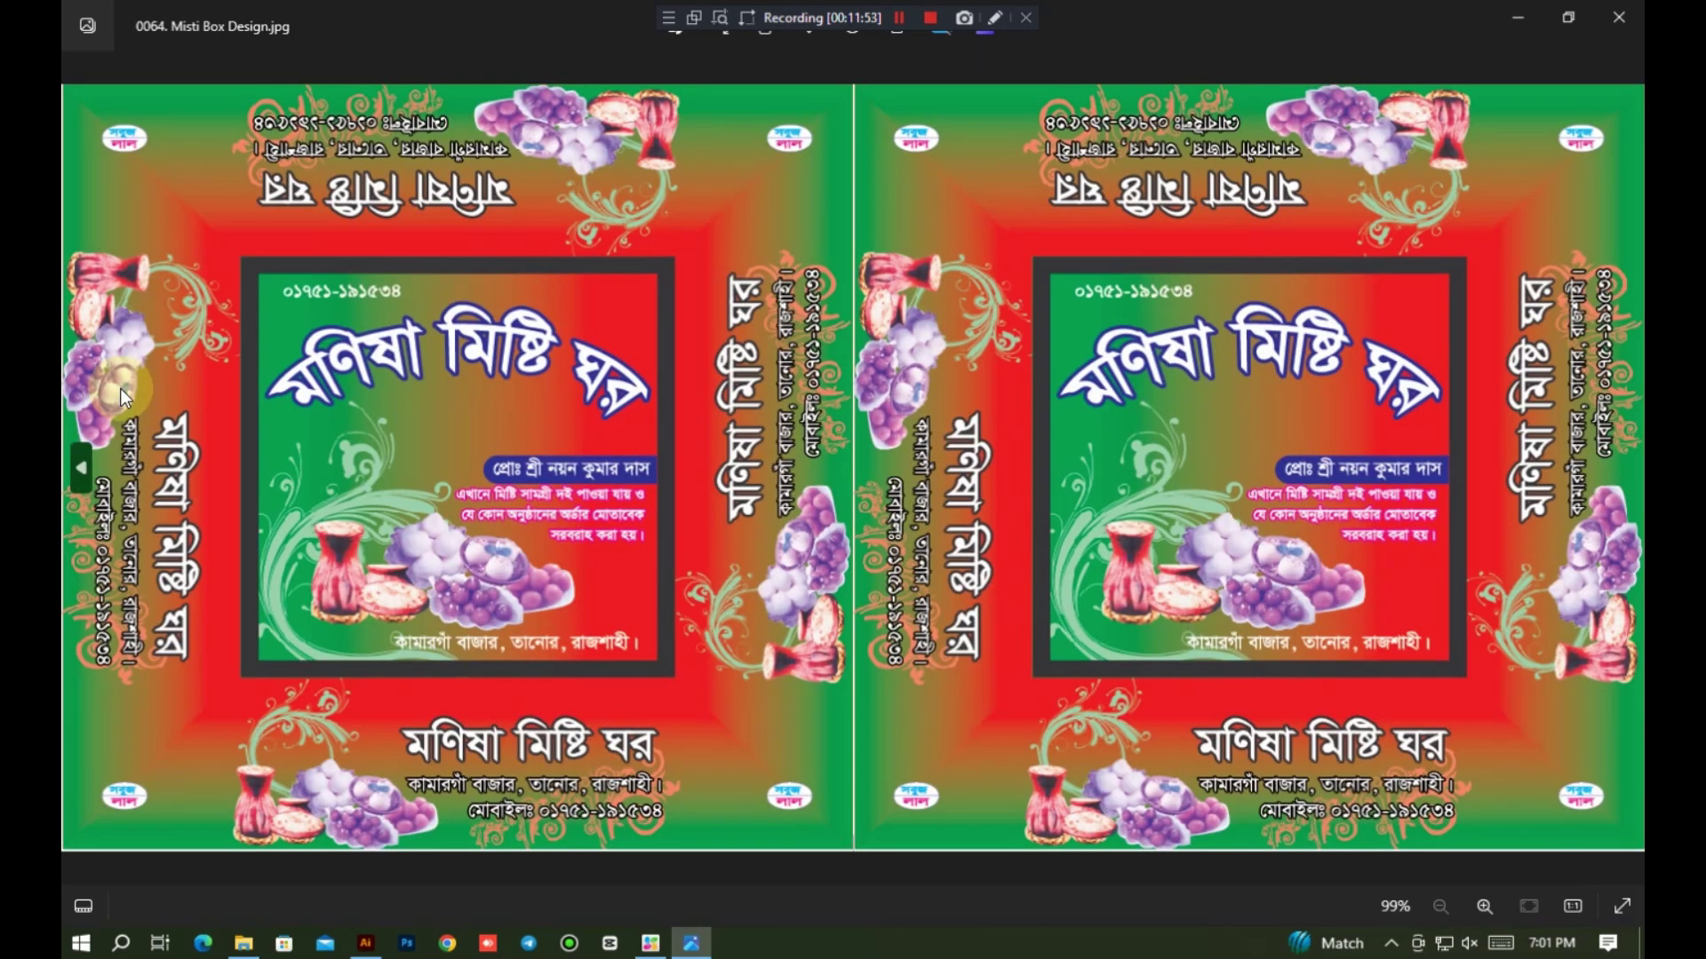
left_click(120, 387)
left_click(120, 387)
left_click(120, 387)
left_click(120, 388)
left_click(120, 388)
left_click(119, 387)
left_click(120, 388)
left_click(120, 388)
left_click(120, 387)
left_click(120, 388)
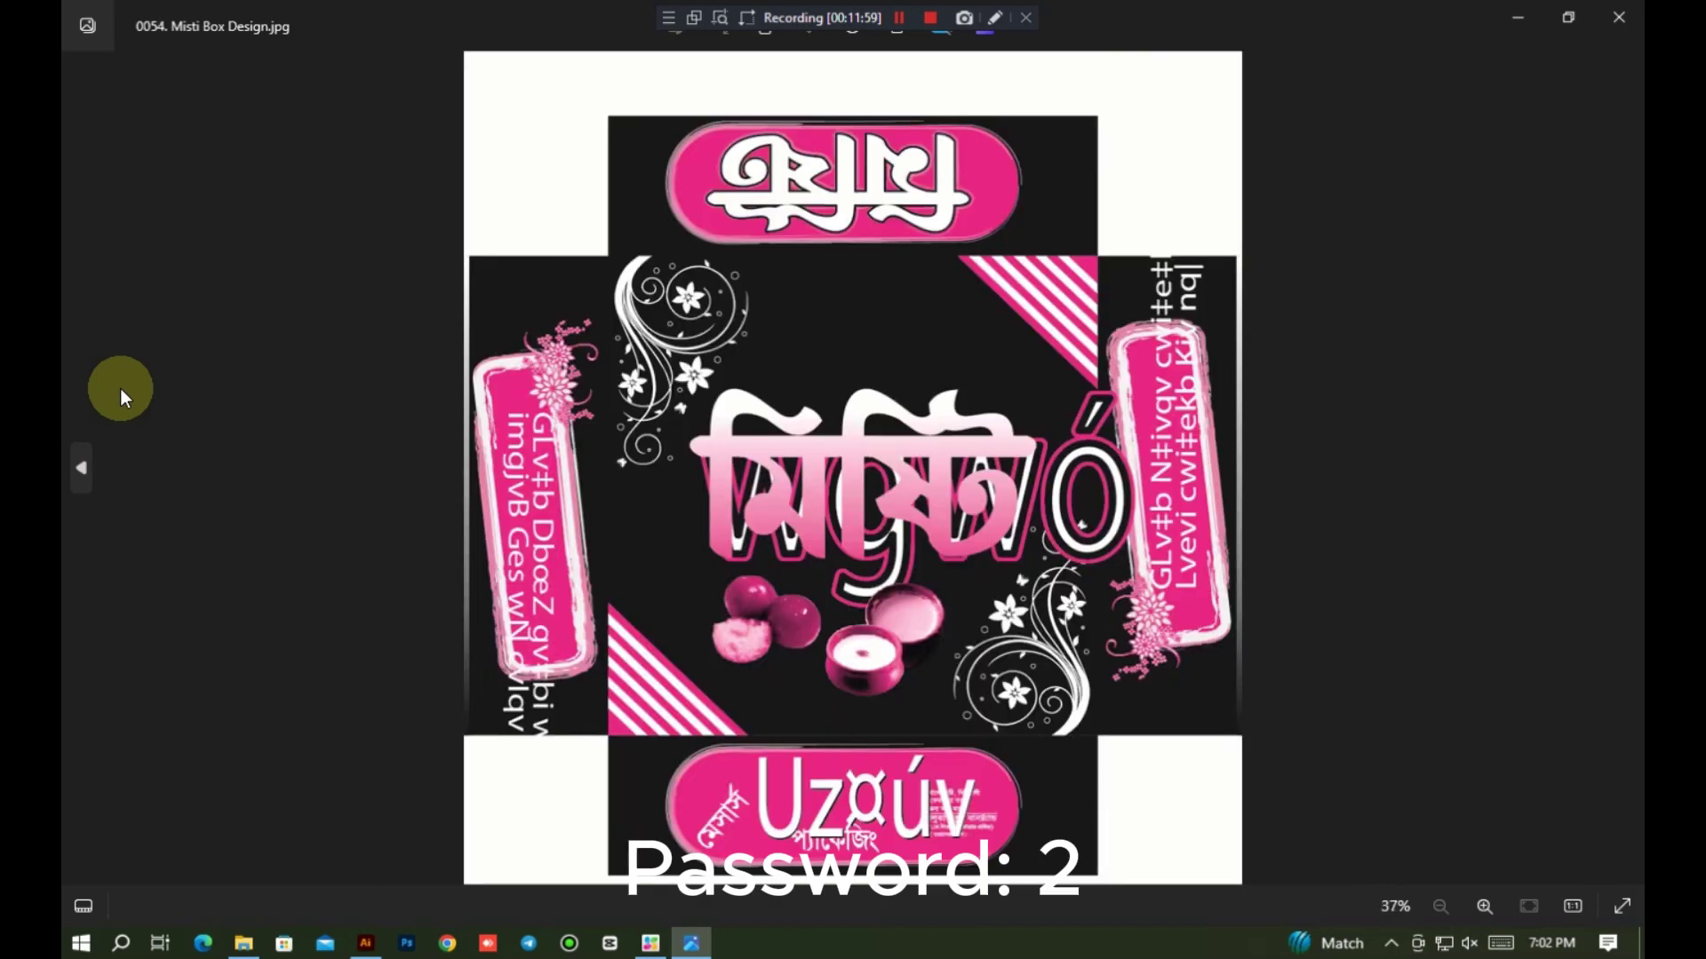
left_click(119, 387)
left_click(120, 388)
left_click(120, 388)
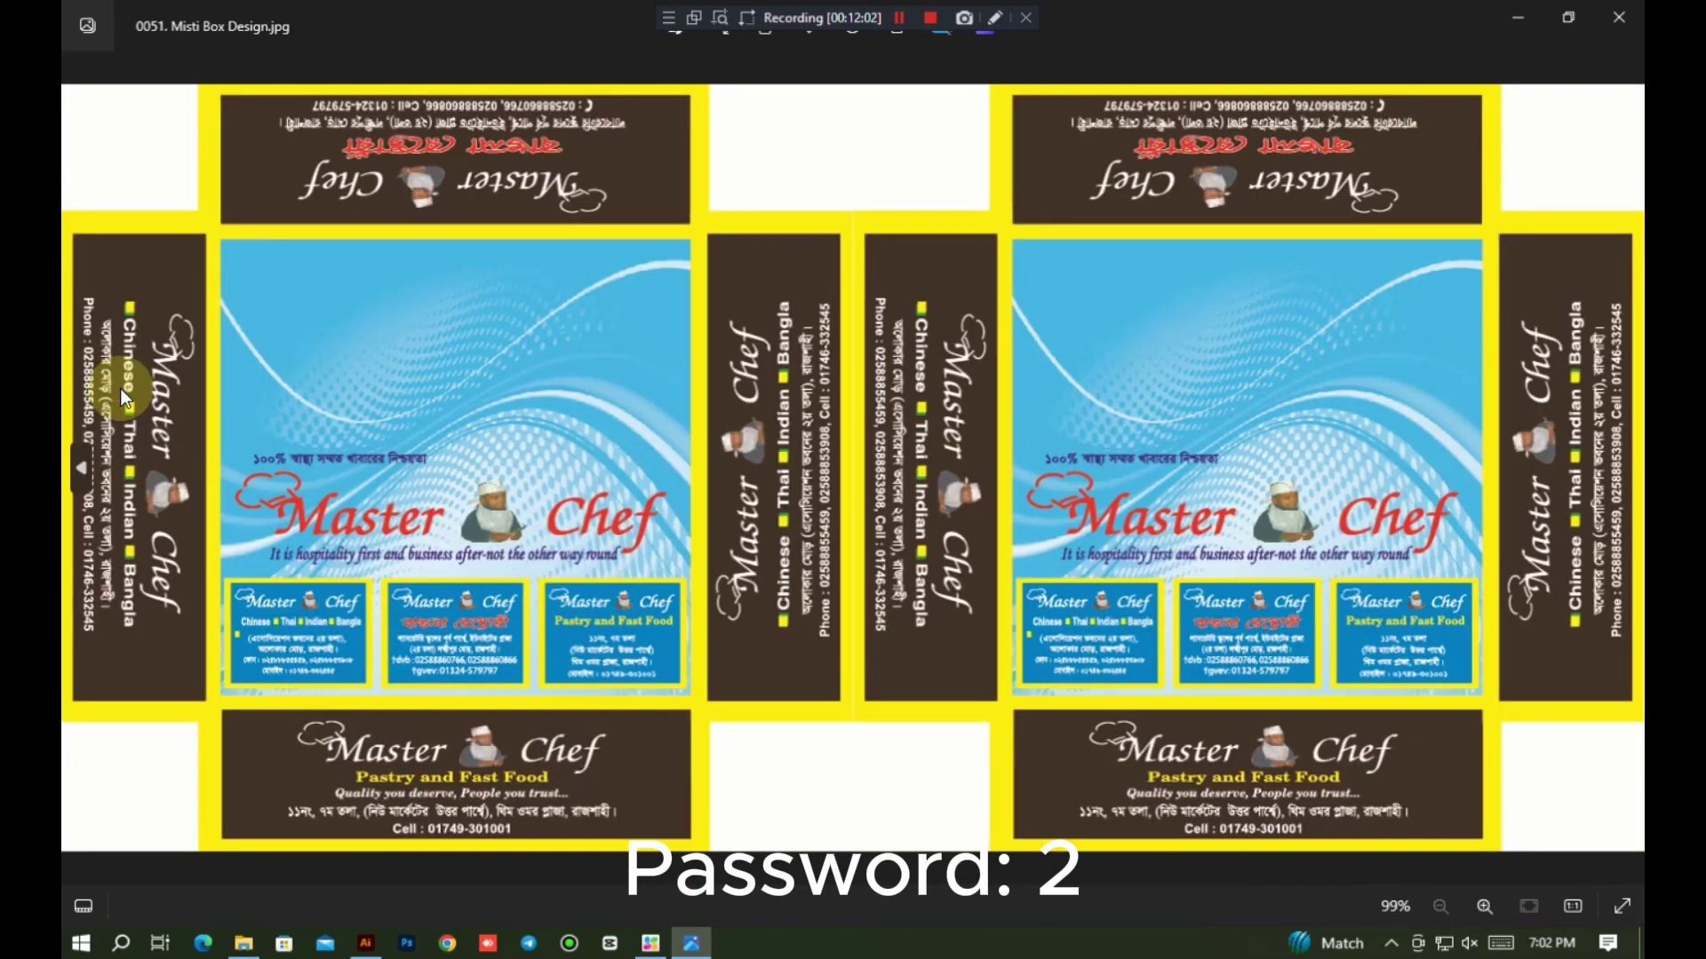
left_click(120, 388)
left_click(120, 388)
left_click(120, 387)
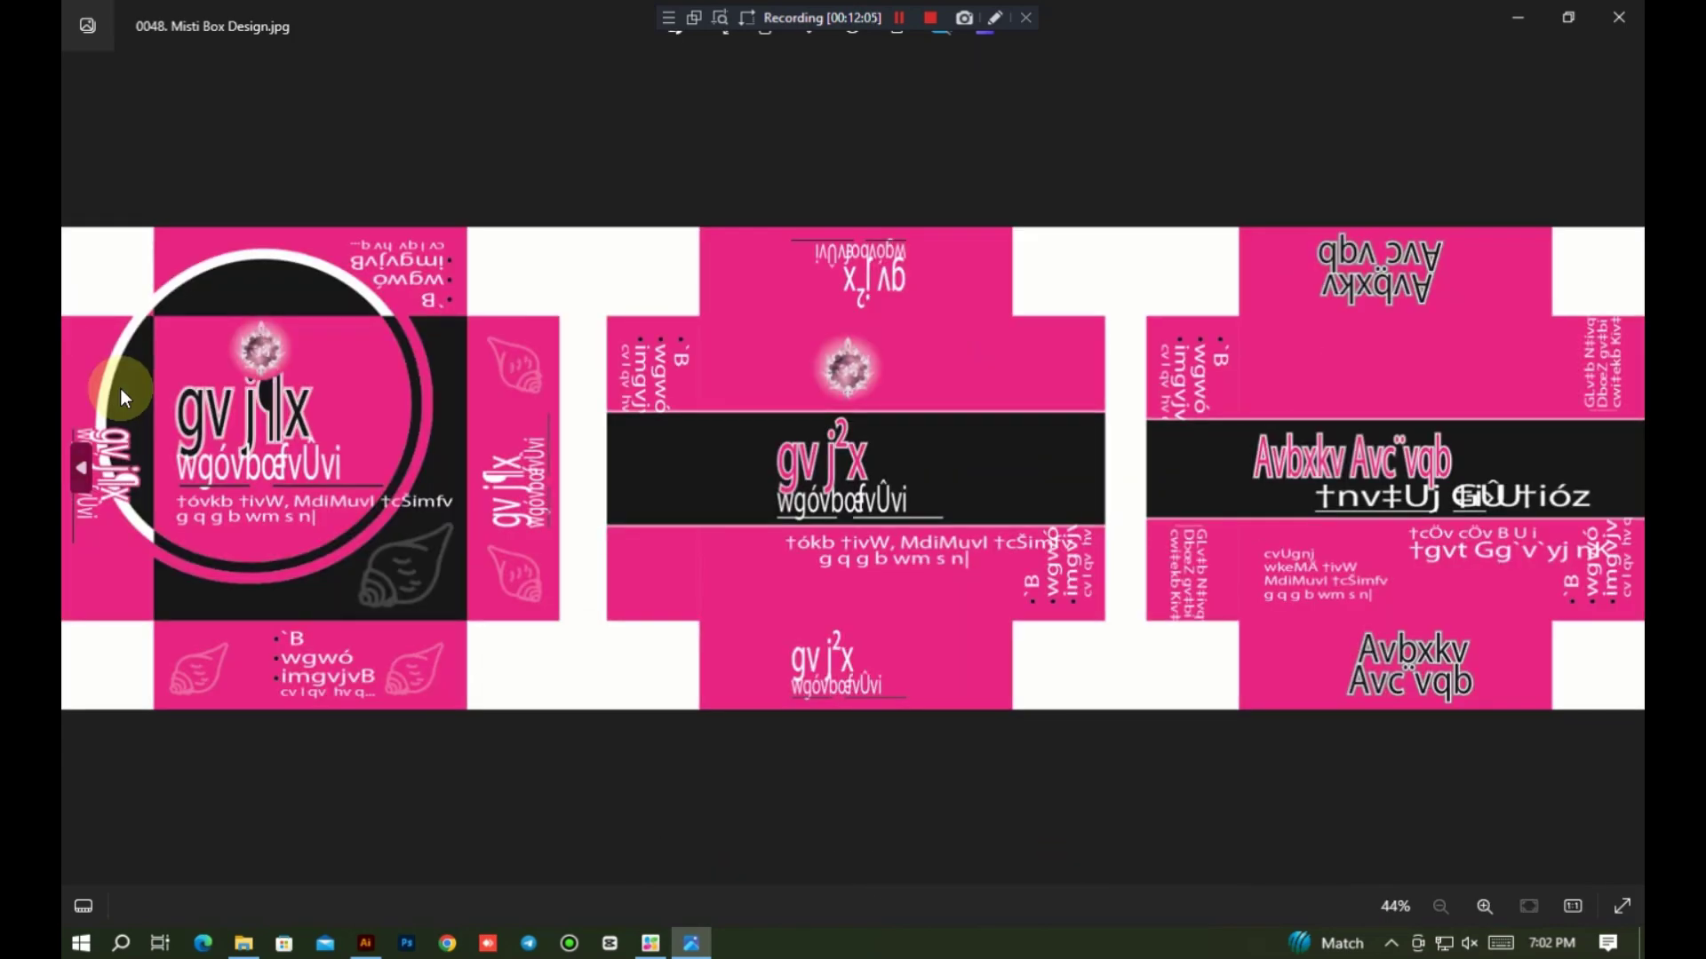
left_click(120, 388)
left_click(120, 387)
left_click(119, 388)
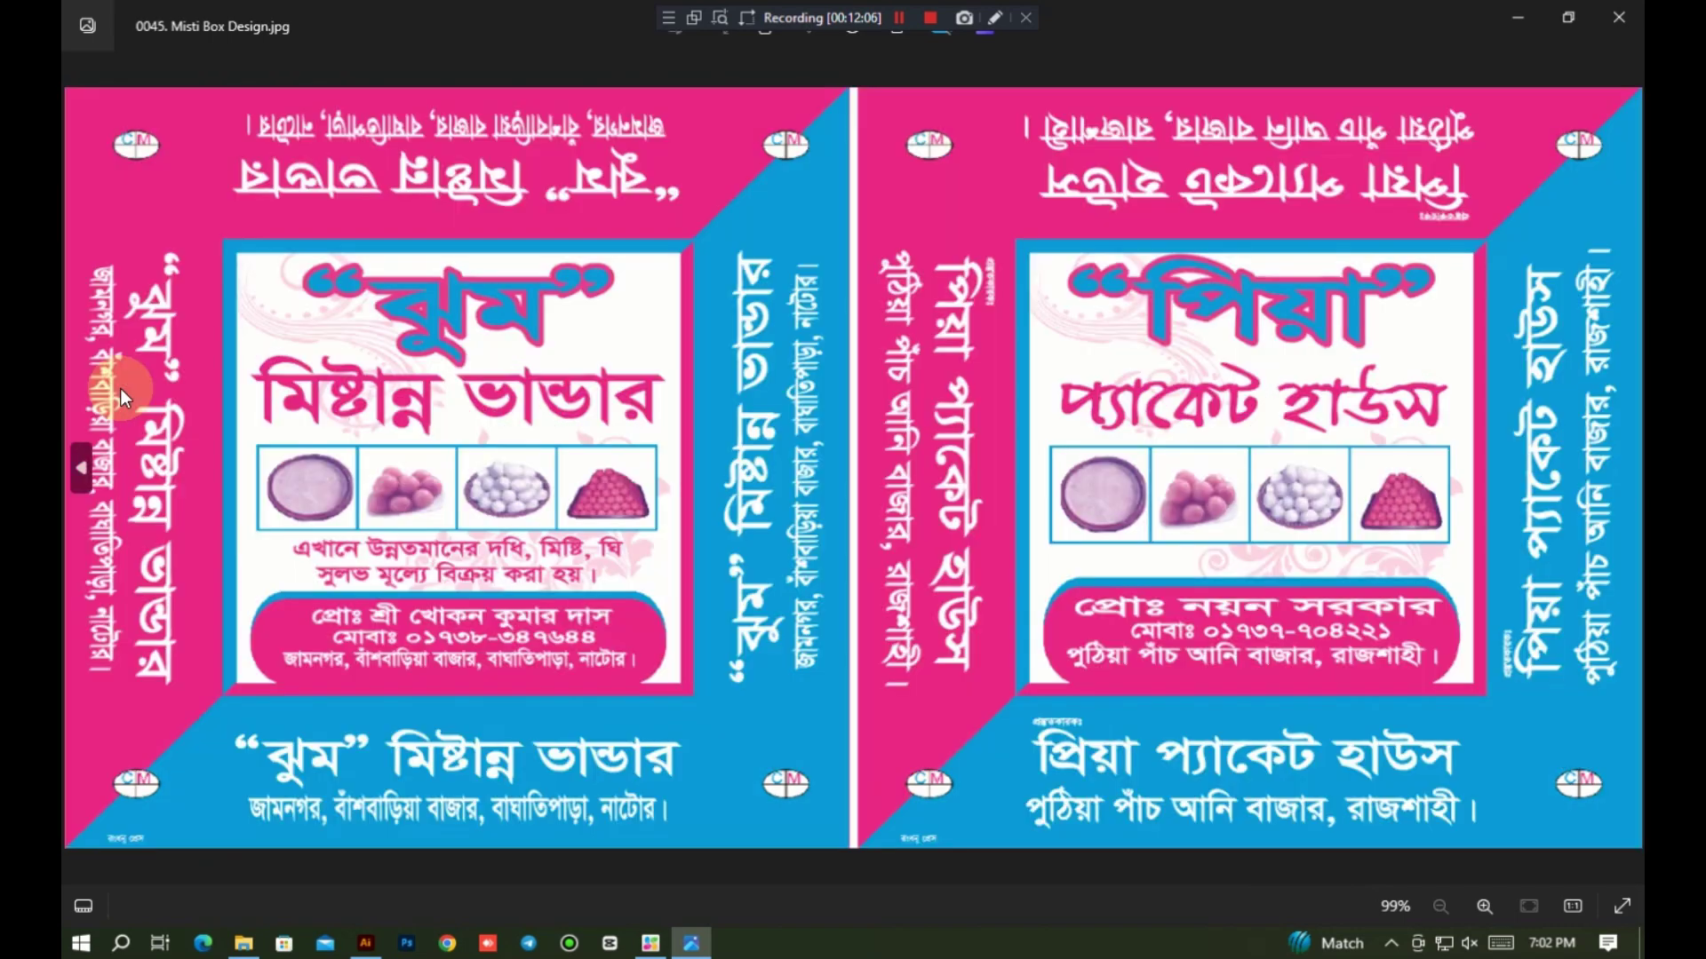
left_click(120, 387)
left_click(120, 388)
left_click(120, 387)
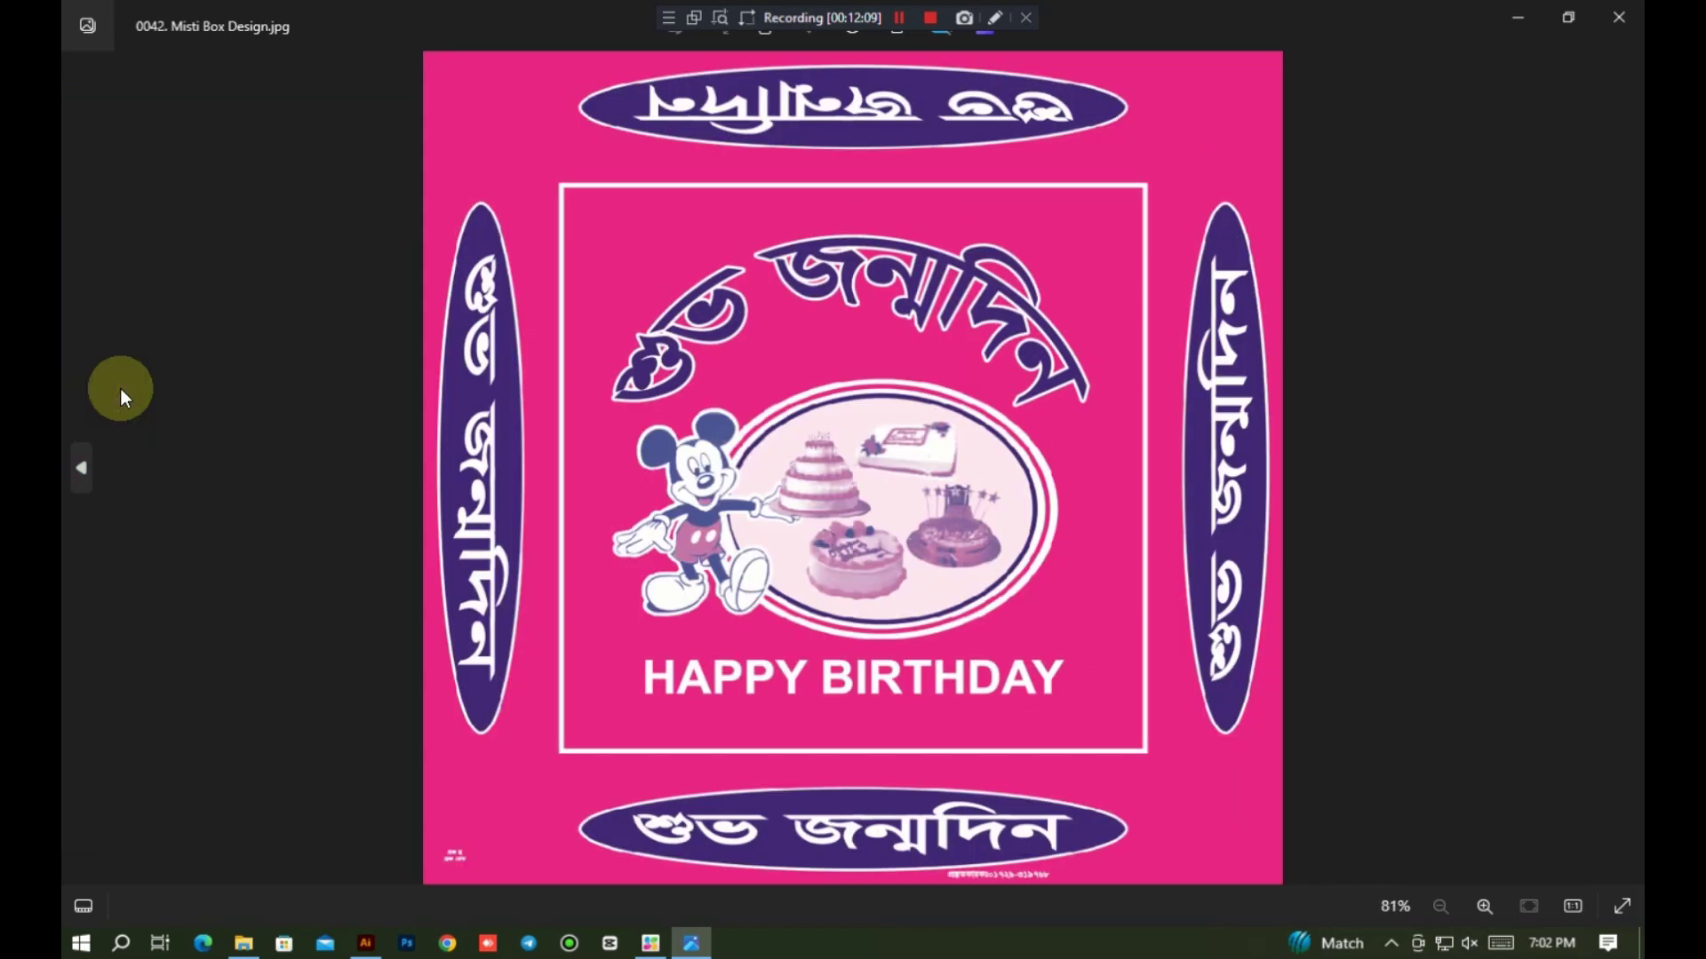
left_click(120, 387)
left_click(120, 387)
left_click(119, 387)
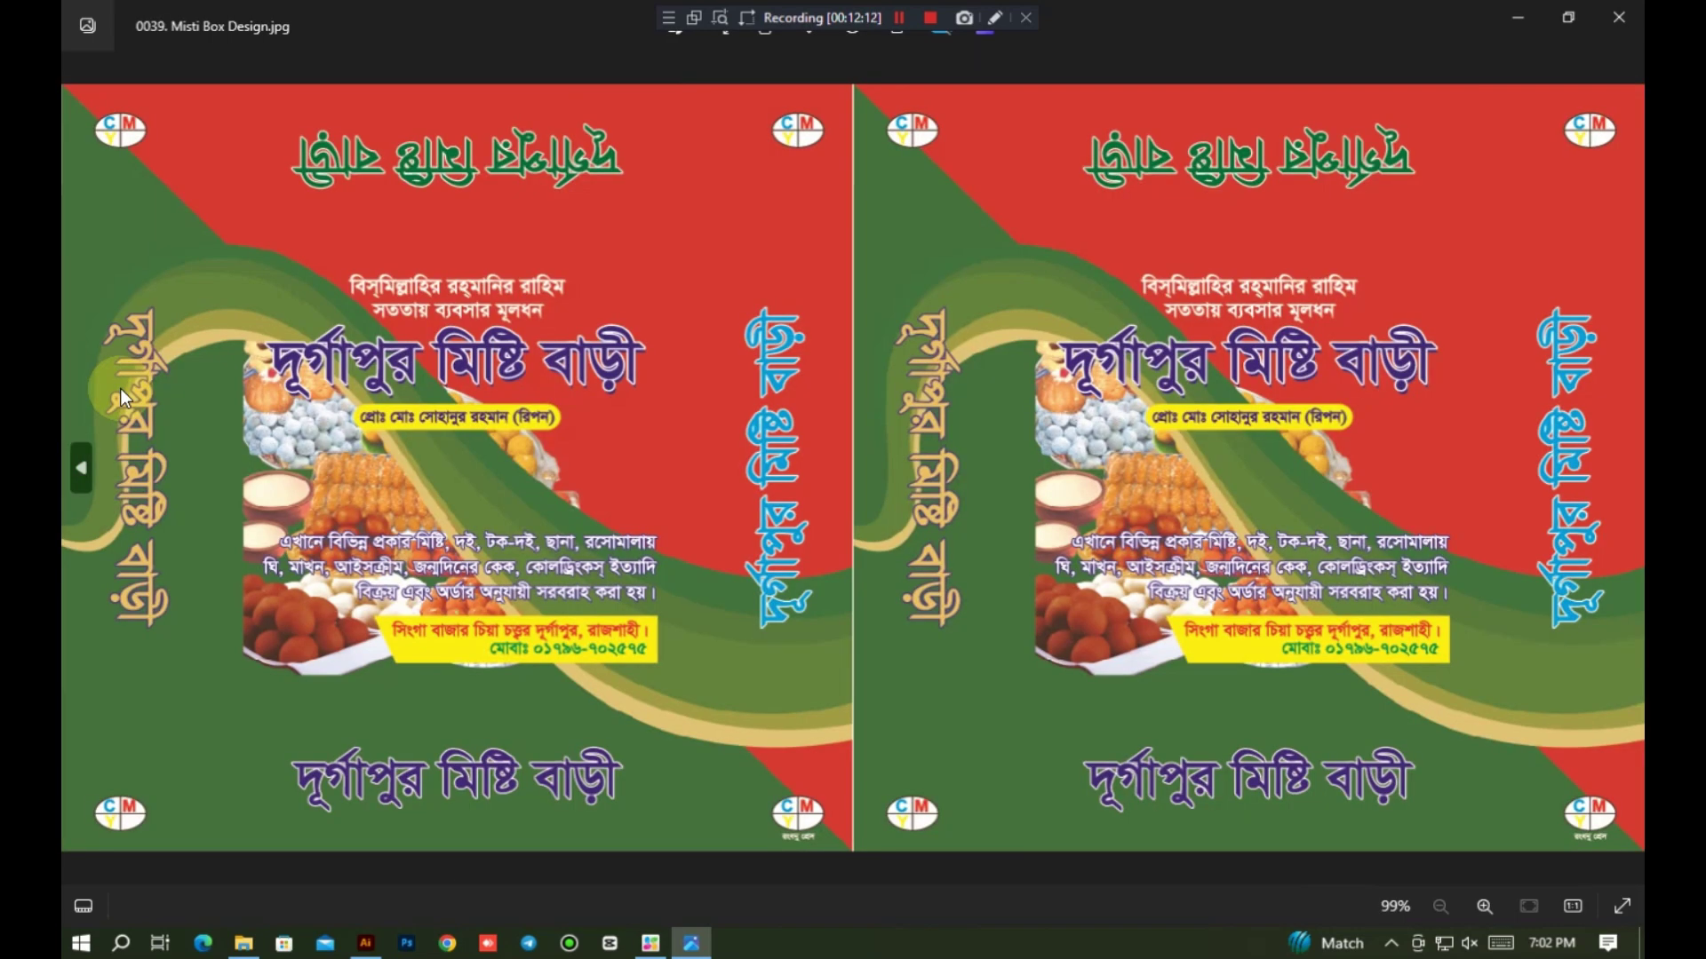
left_click(120, 387)
left_click(120, 387)
left_click(120, 387)
left_click(120, 387)
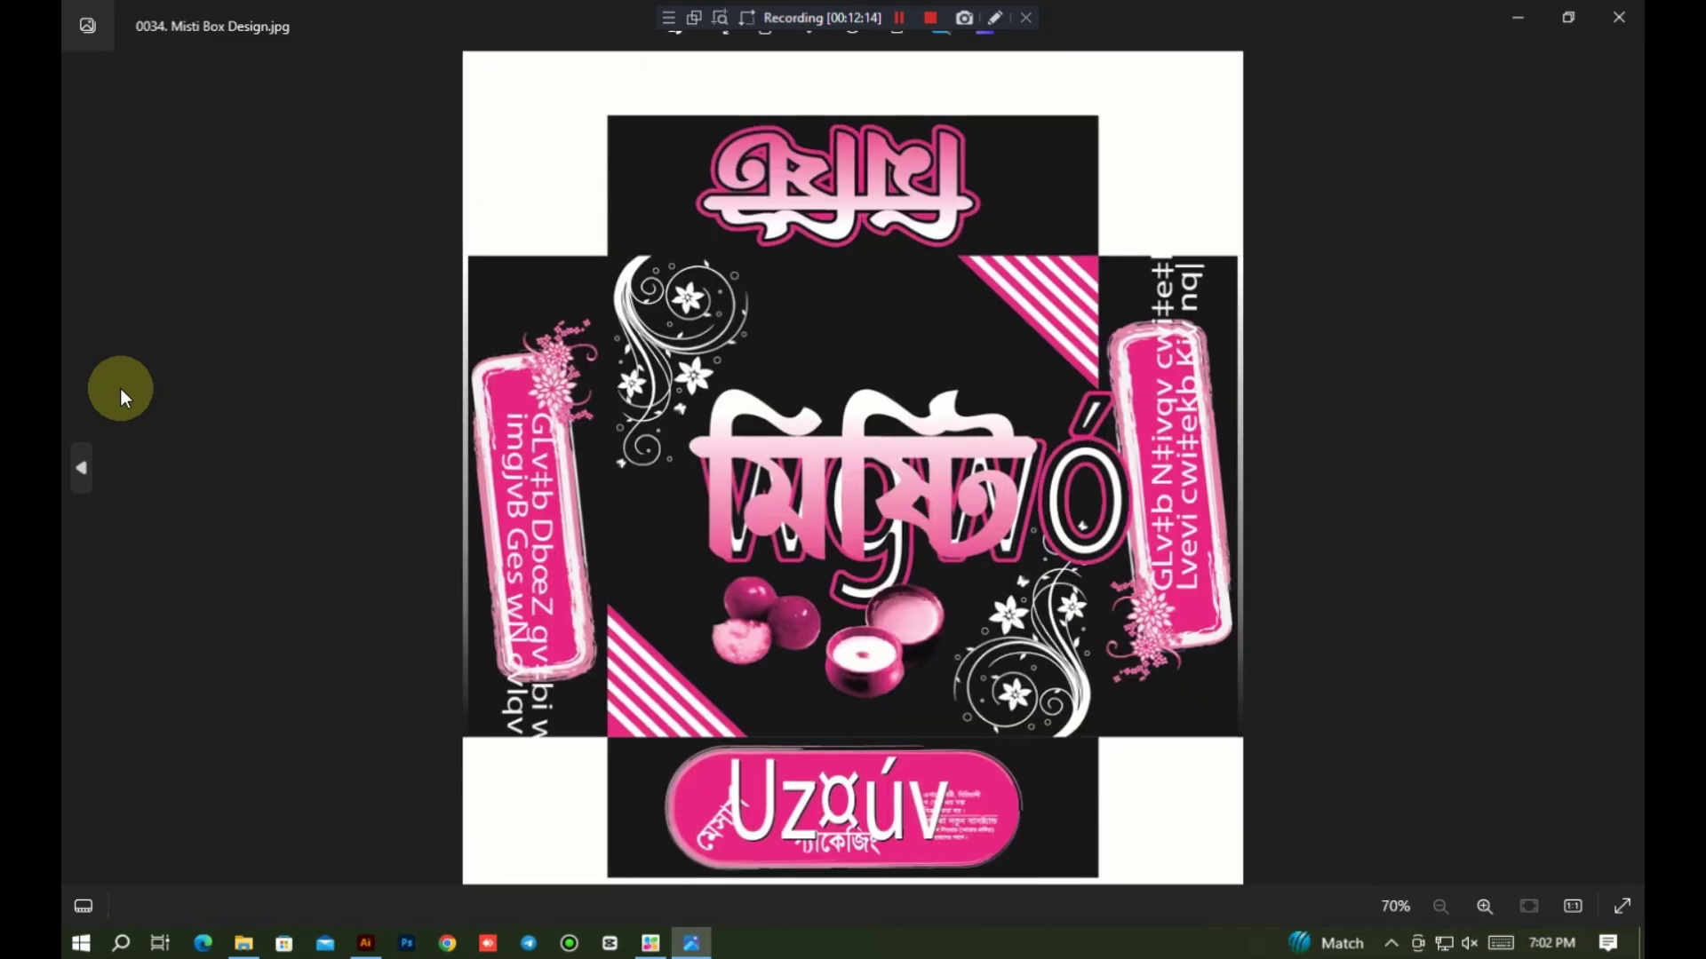
left_click(120, 387)
left_click(120, 387)
left_click(120, 388)
left_click(120, 388)
left_click(120, 387)
left_click(119, 388)
left_click(120, 388)
left_click(120, 387)
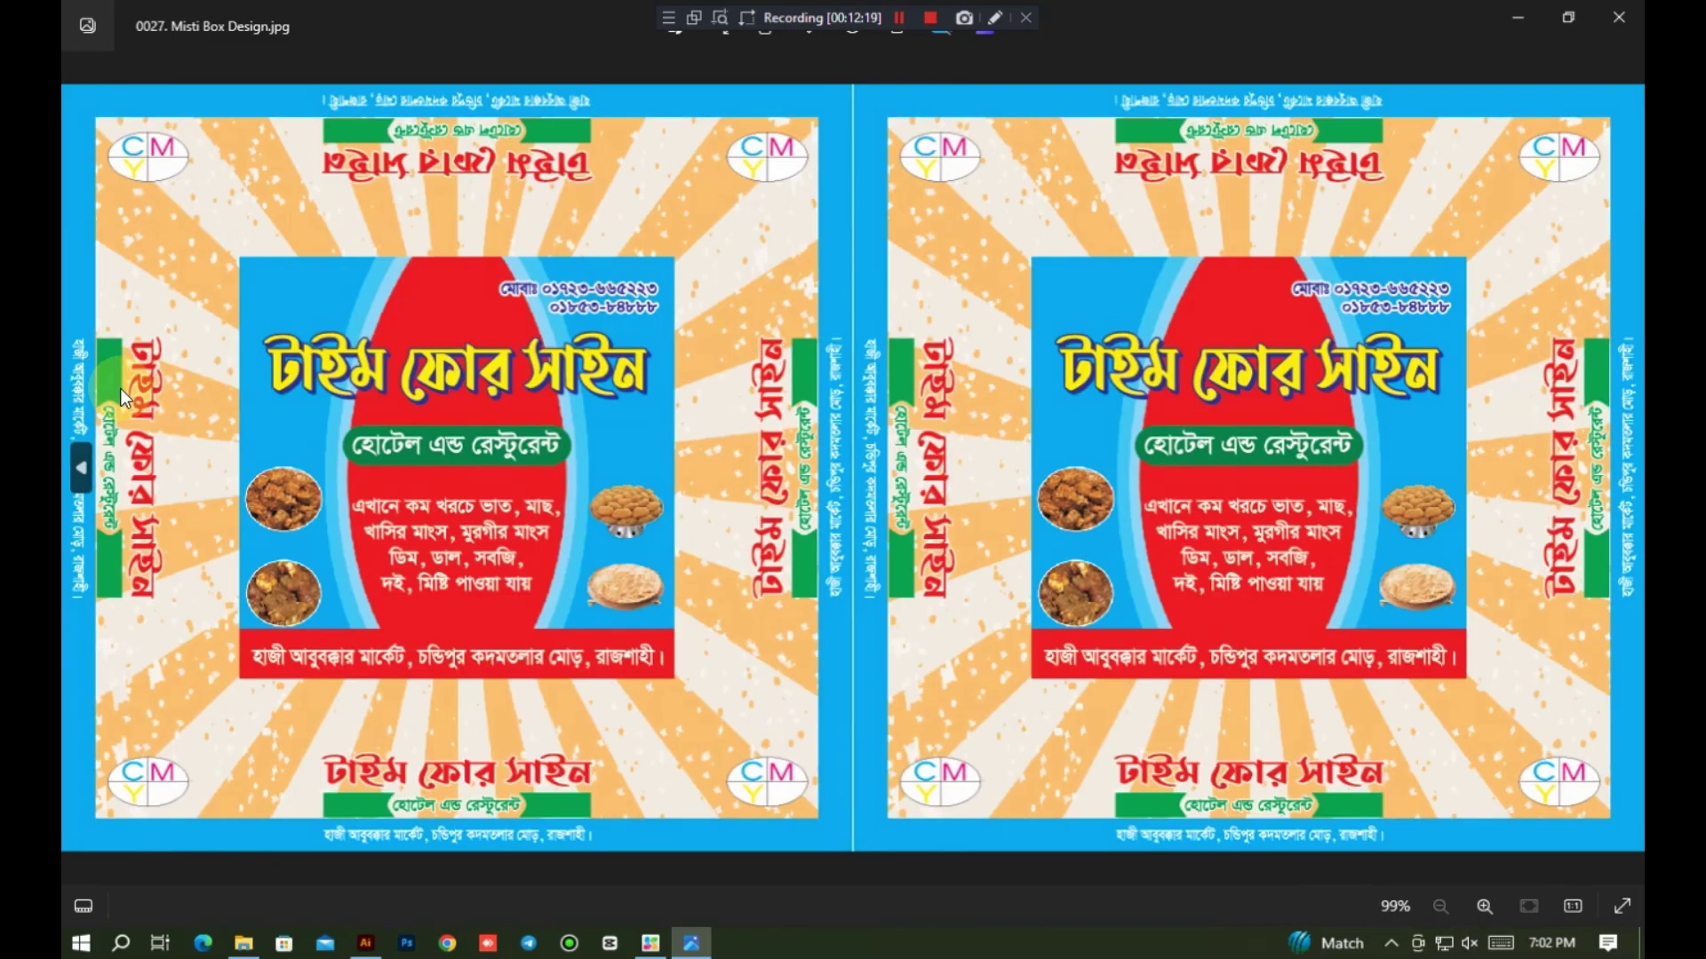
left_click(120, 387)
left_click(120, 387)
left_click(120, 388)
left_click(120, 387)
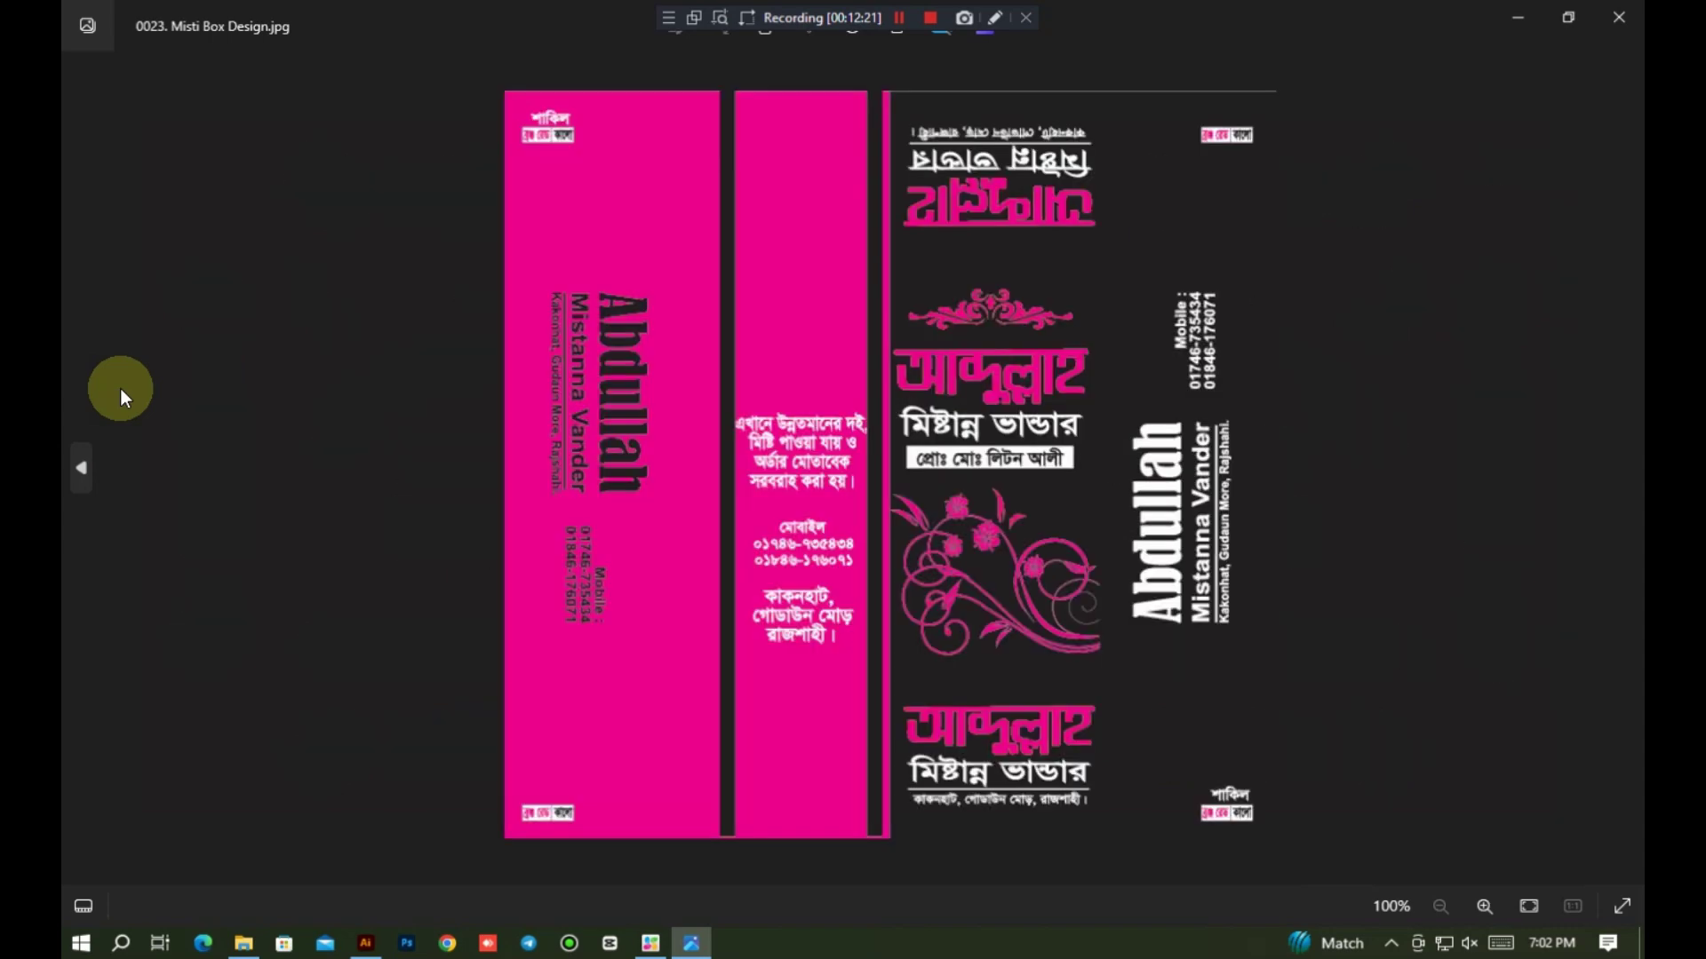
left_click(120, 387)
left_click(120, 387)
left_click(120, 387)
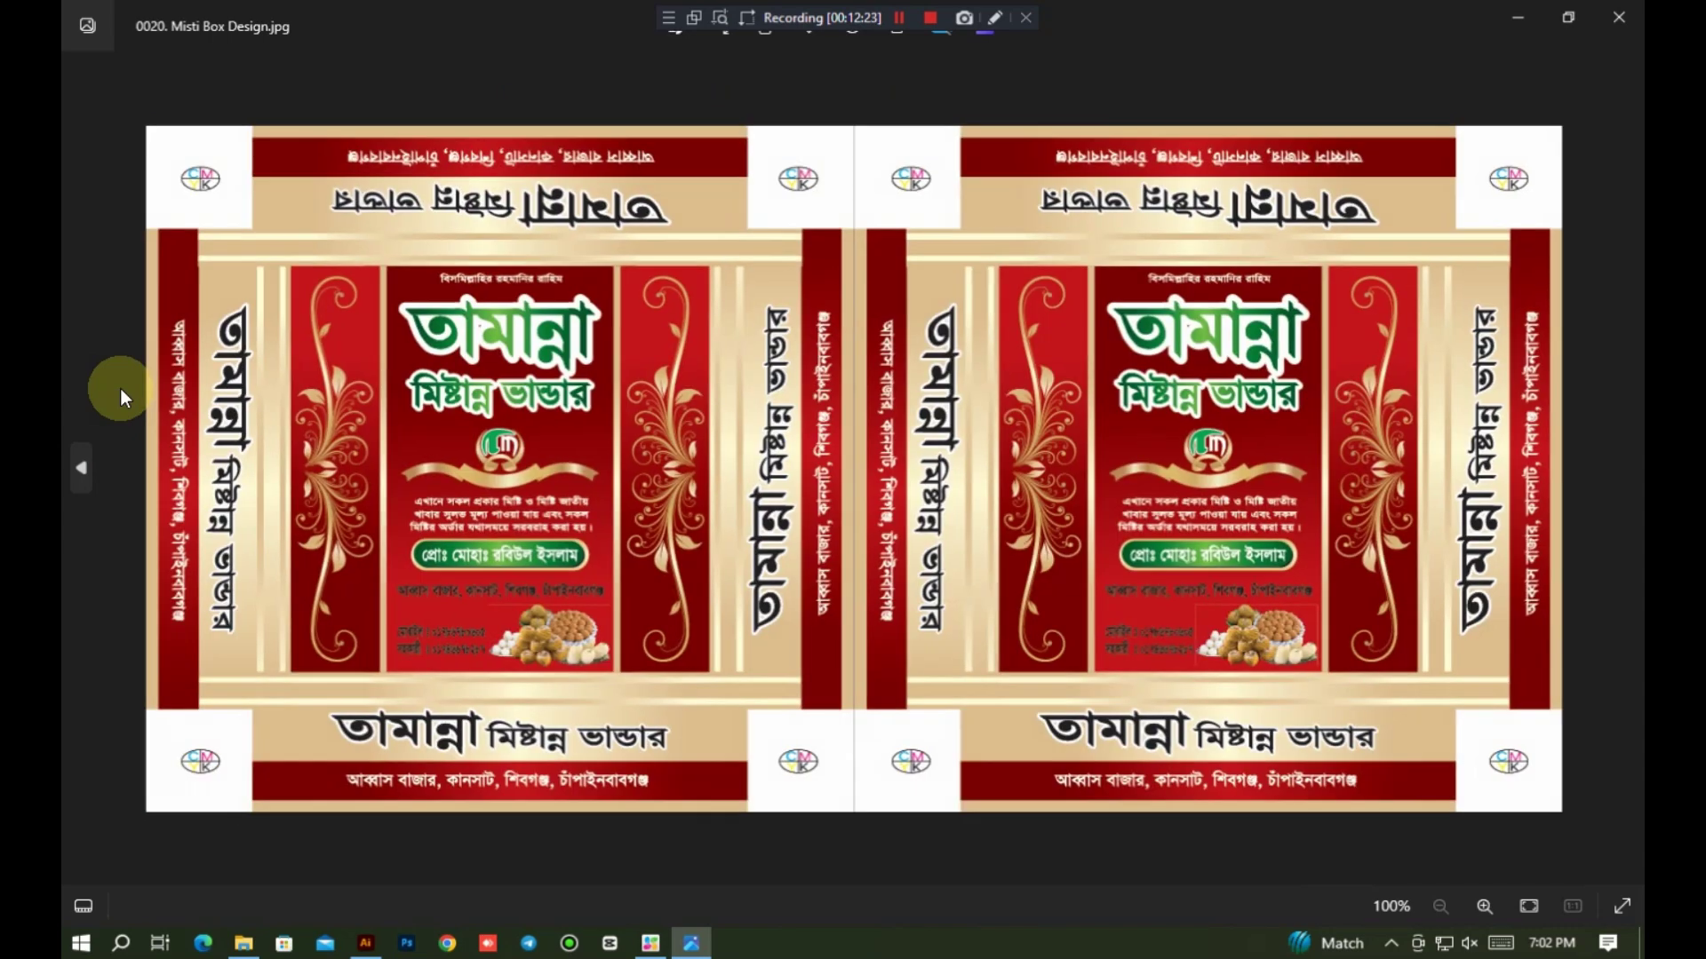
left_click(120, 387)
left_click(120, 387)
key("Left")
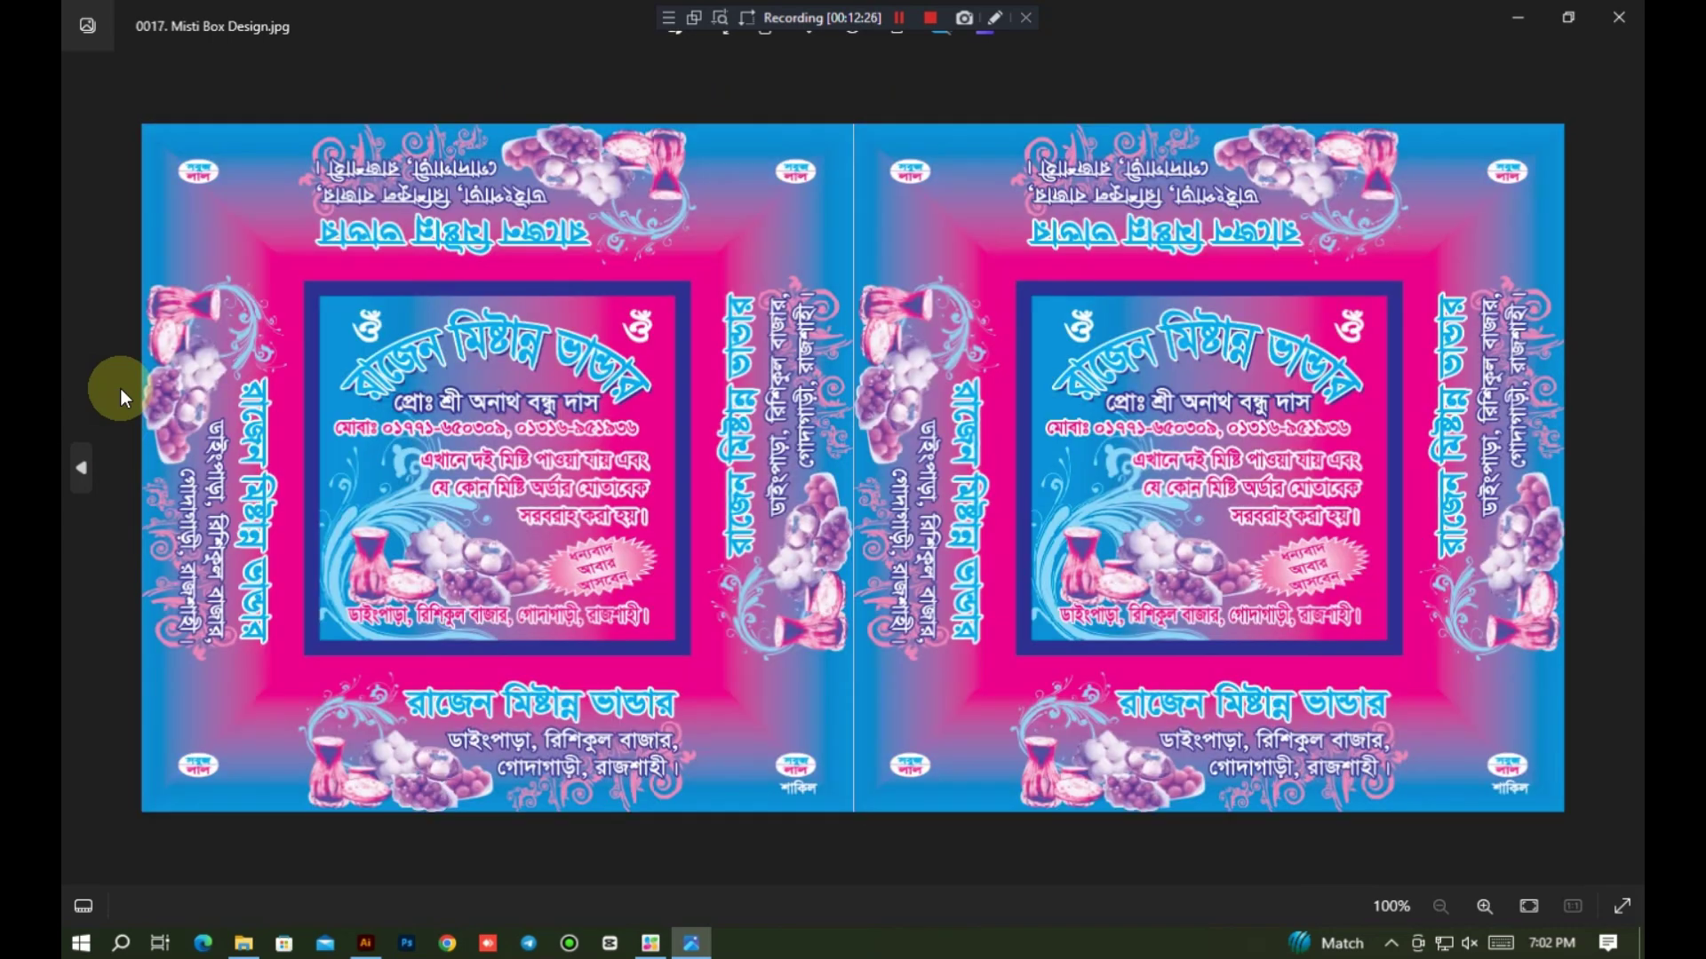
key("Left")
key("Left")
key("Left")
key("Left")
key("Left")
key("Left")
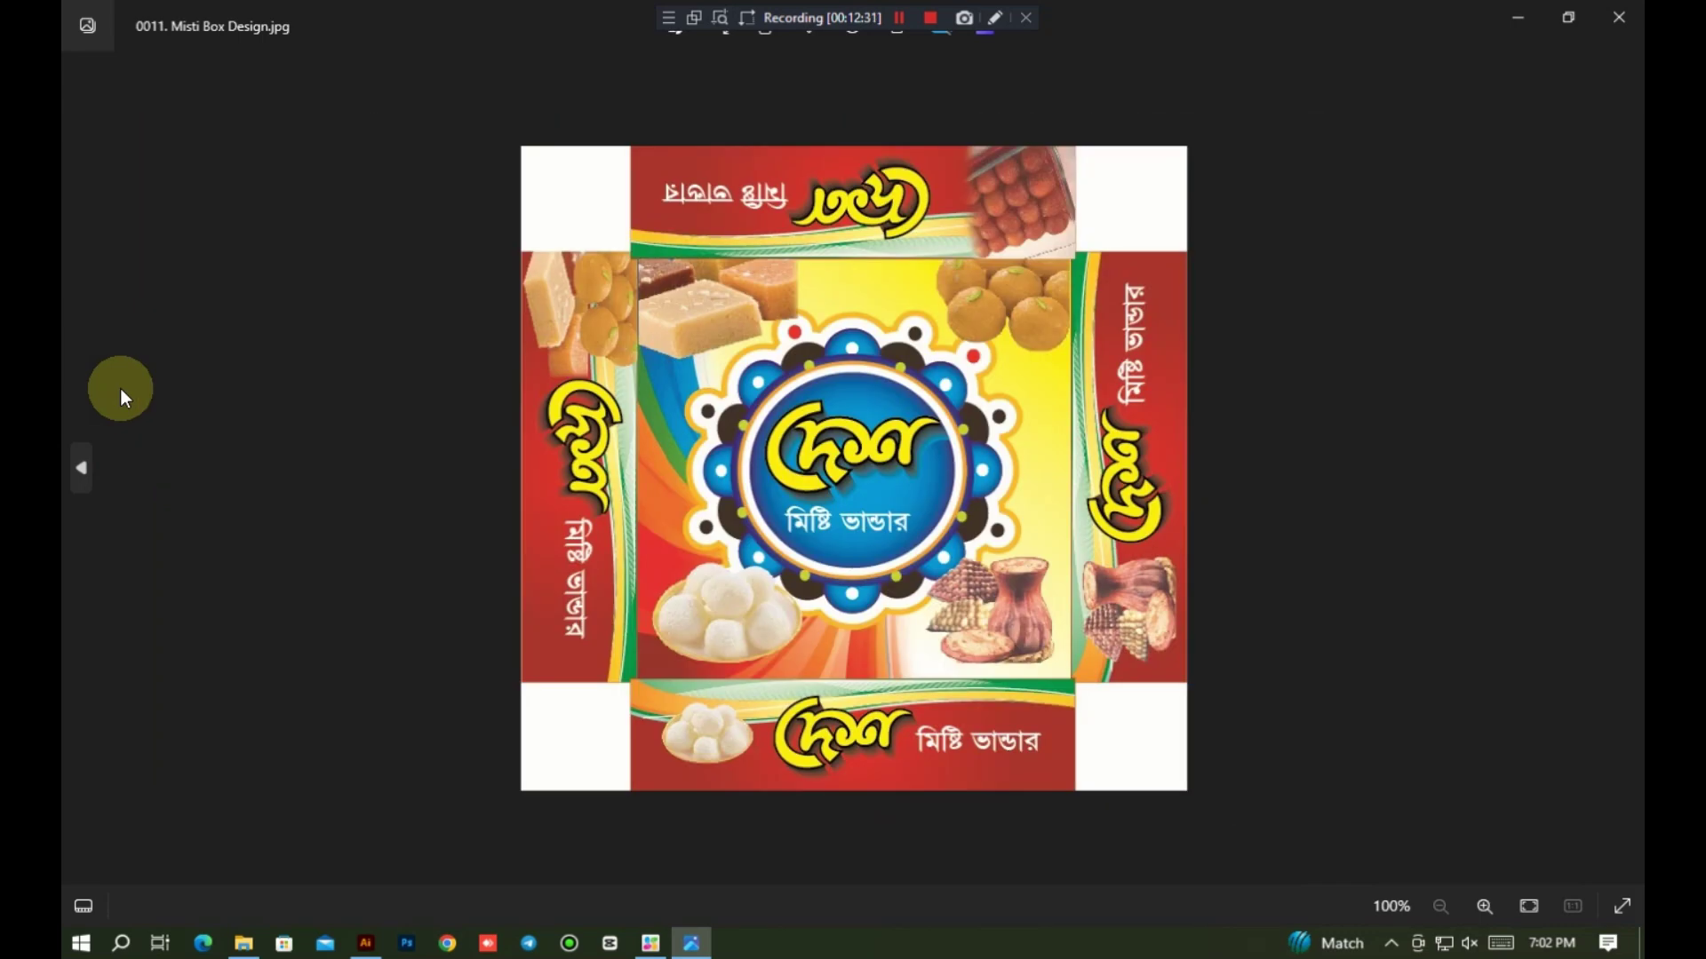
key("Left")
key("Left")
key("Left")
key("Left")
key("Left")
key("Left")
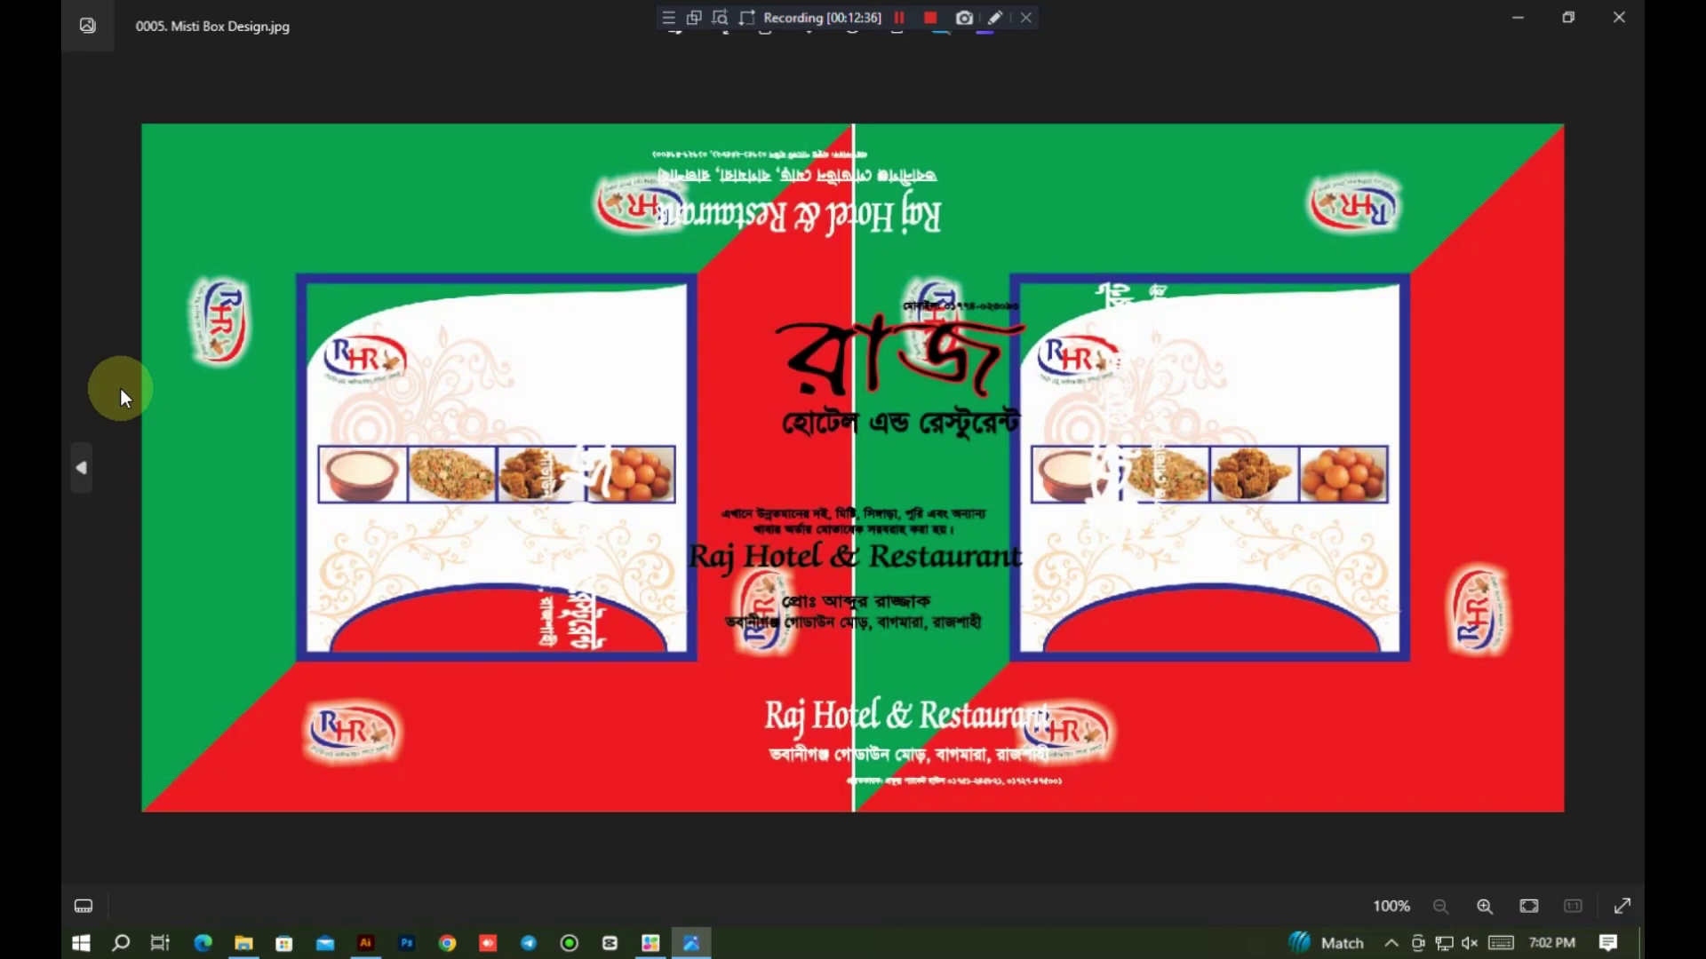
key("Left")
key("Left")
key("Left")
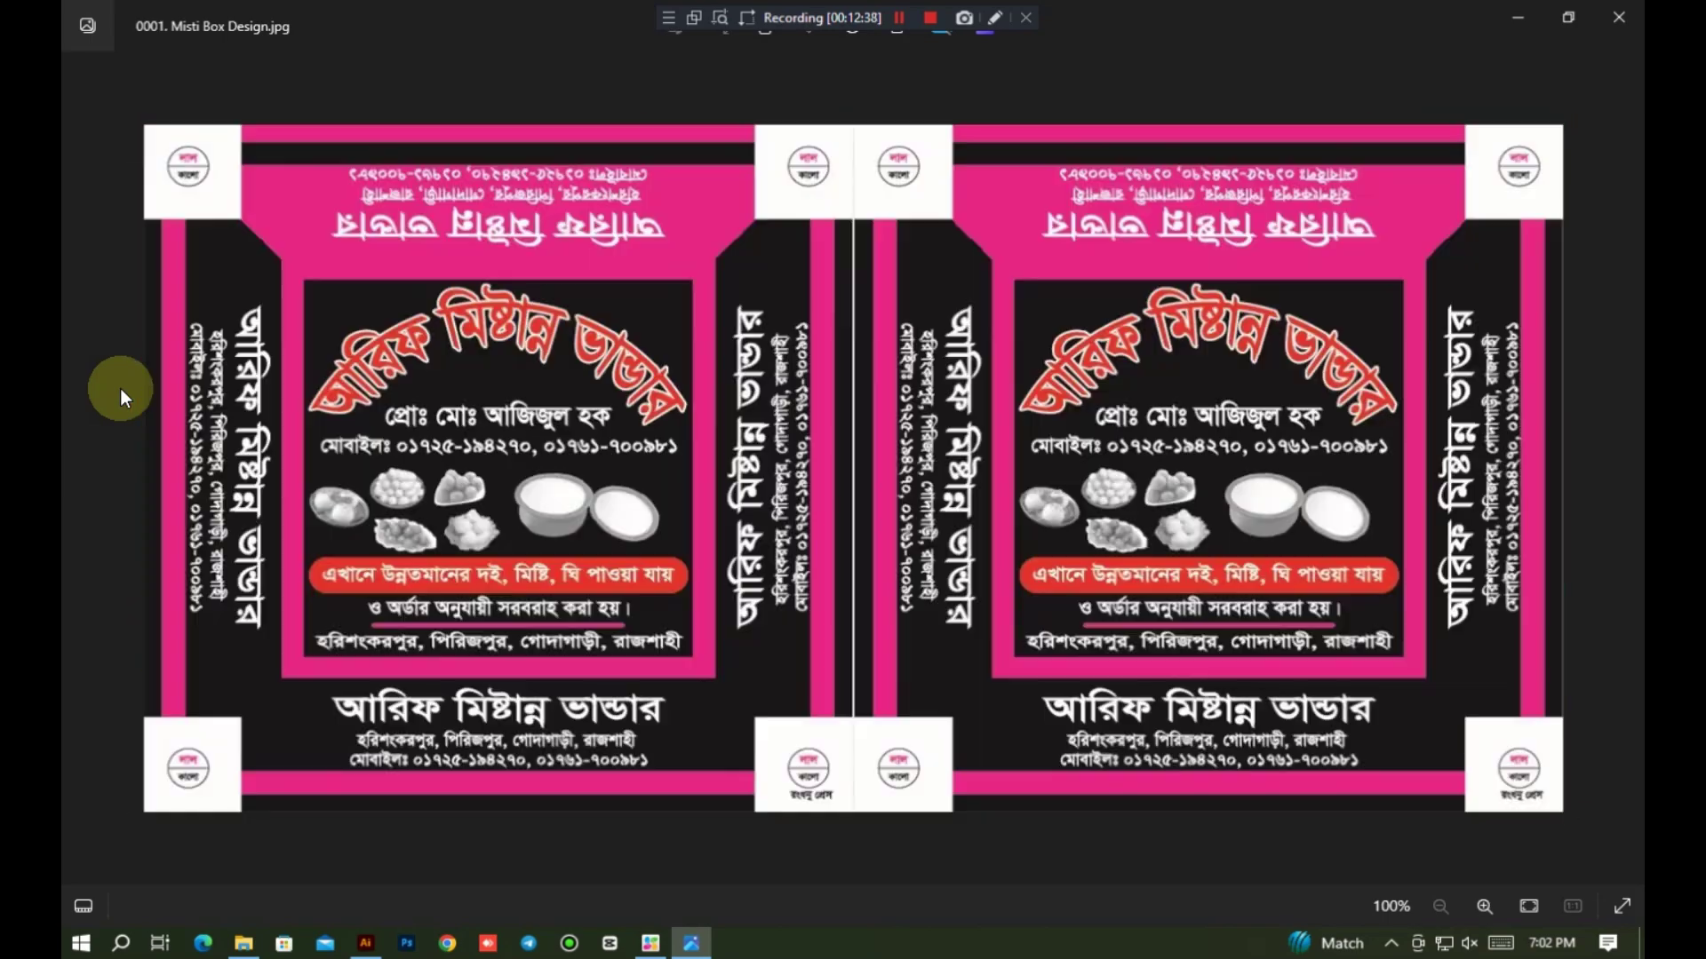